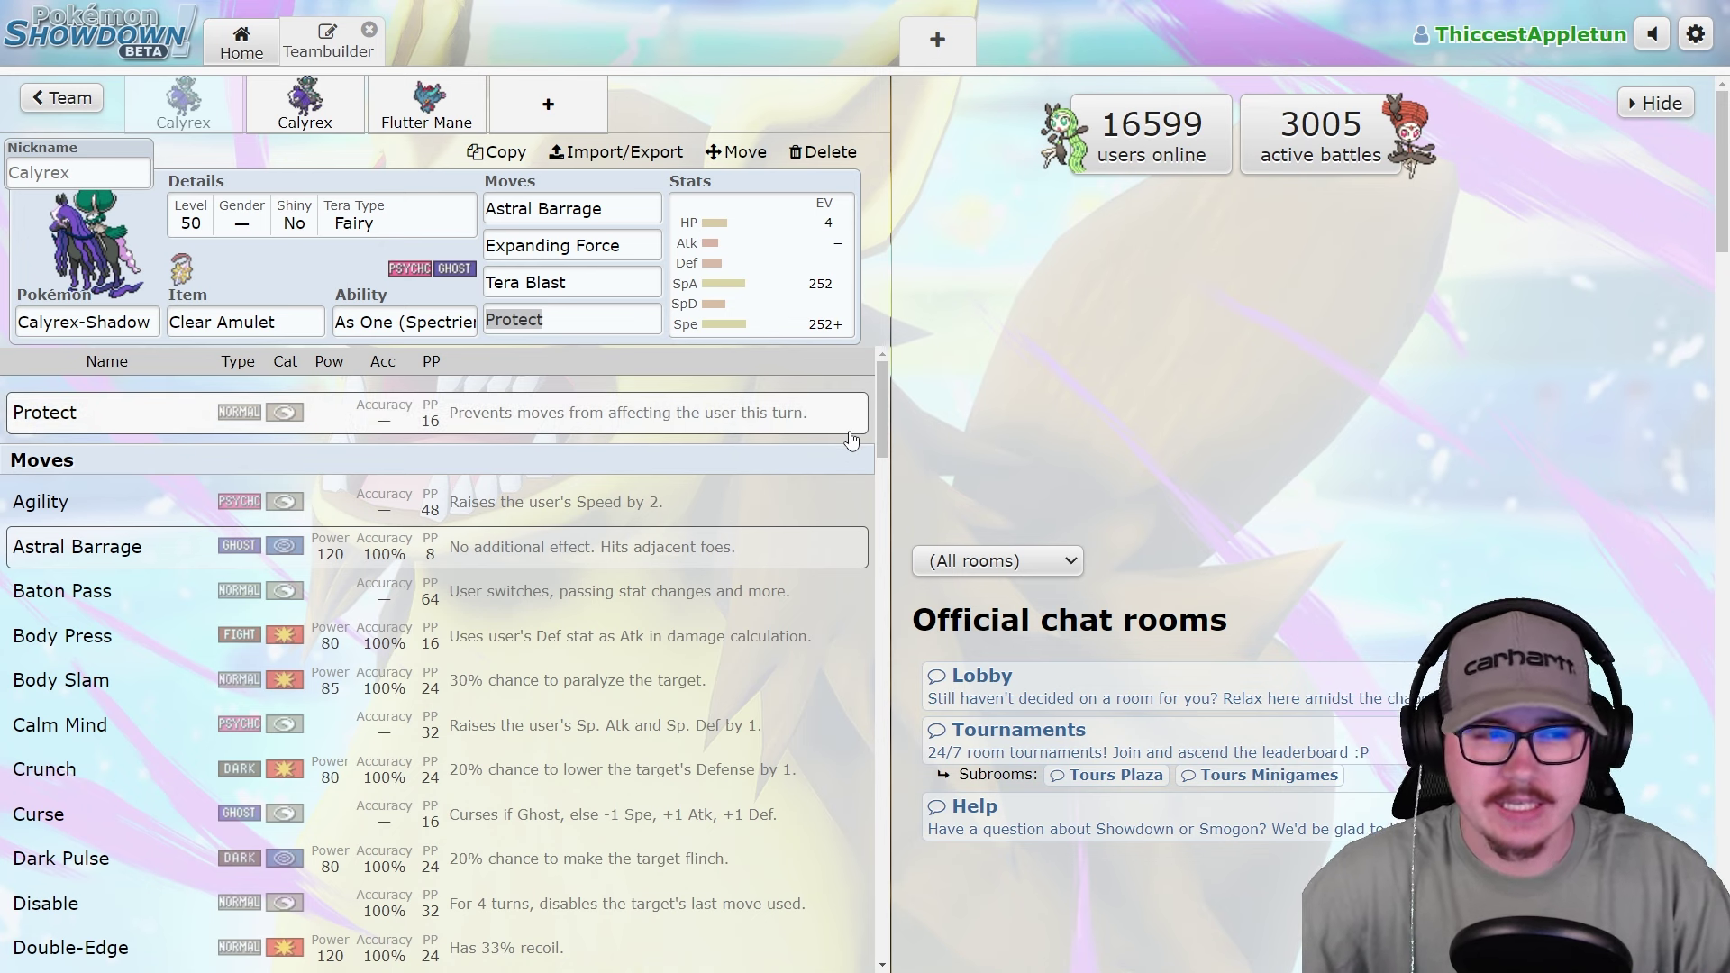
Compare the Flutter Mane set with both Calyrex-Shadow sets.
click(439, 121)
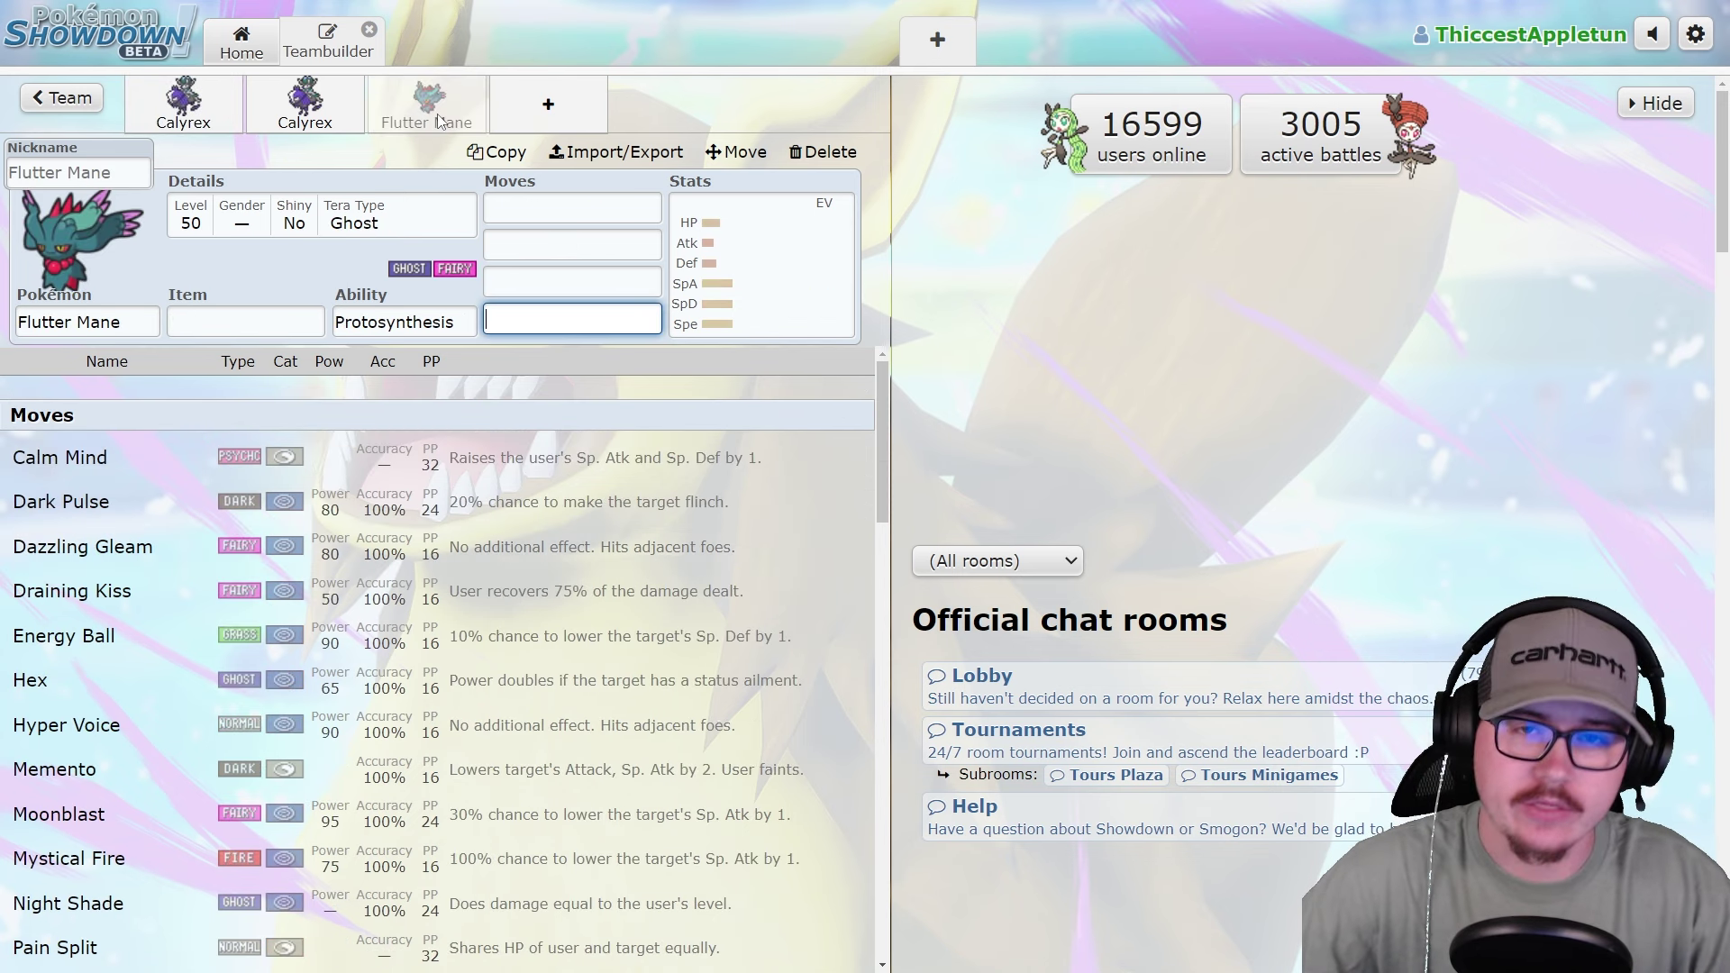
click(304, 104)
click(184, 104)
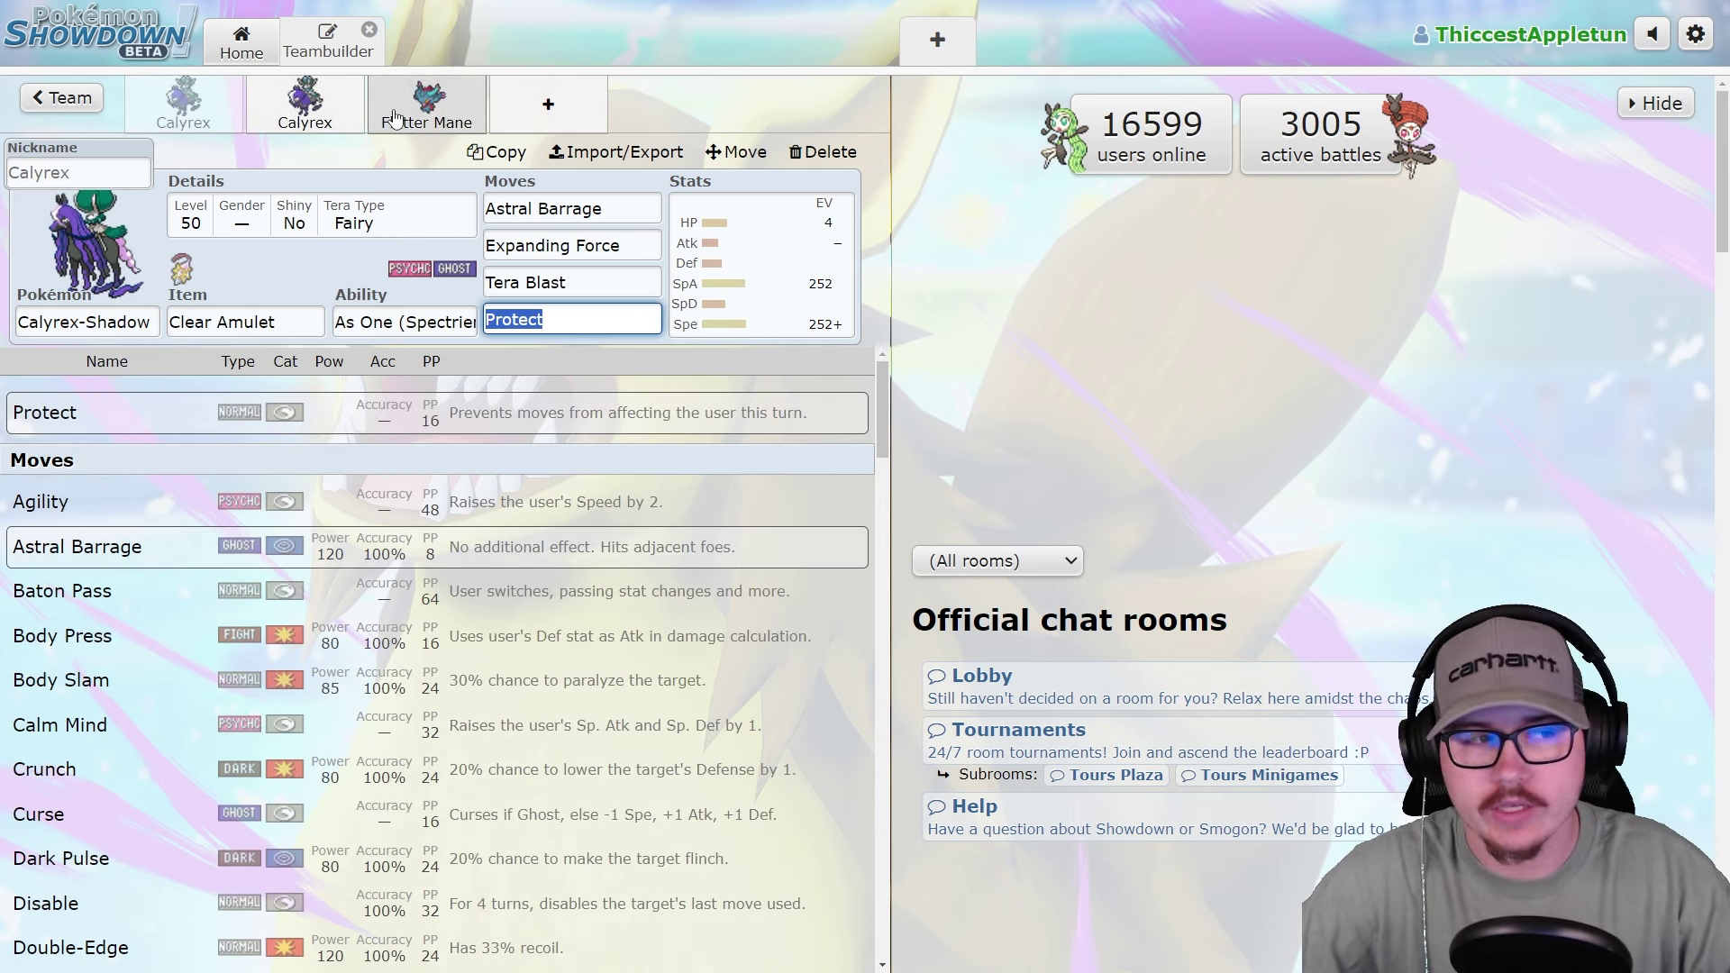
click(464, 124)
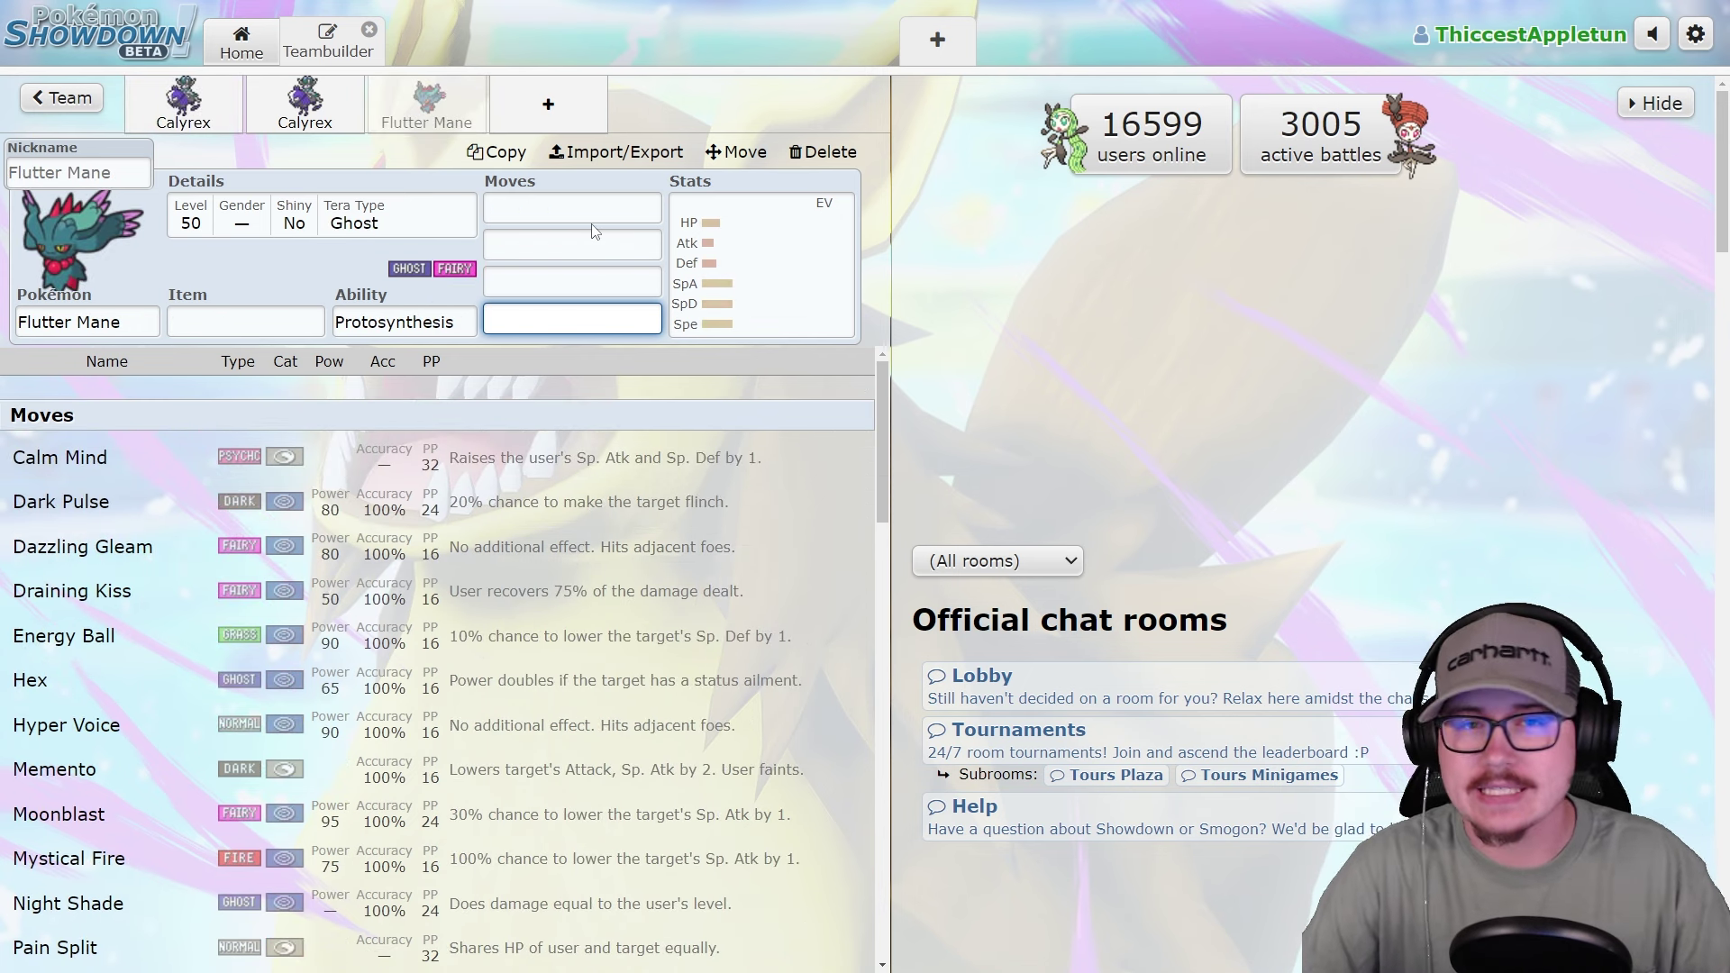
Show the Clear Amulet Calyrex-Shadow's EV spread: 4 HP, 252 Sp. Atk, 252+ Speed, Timid.
click(183, 104)
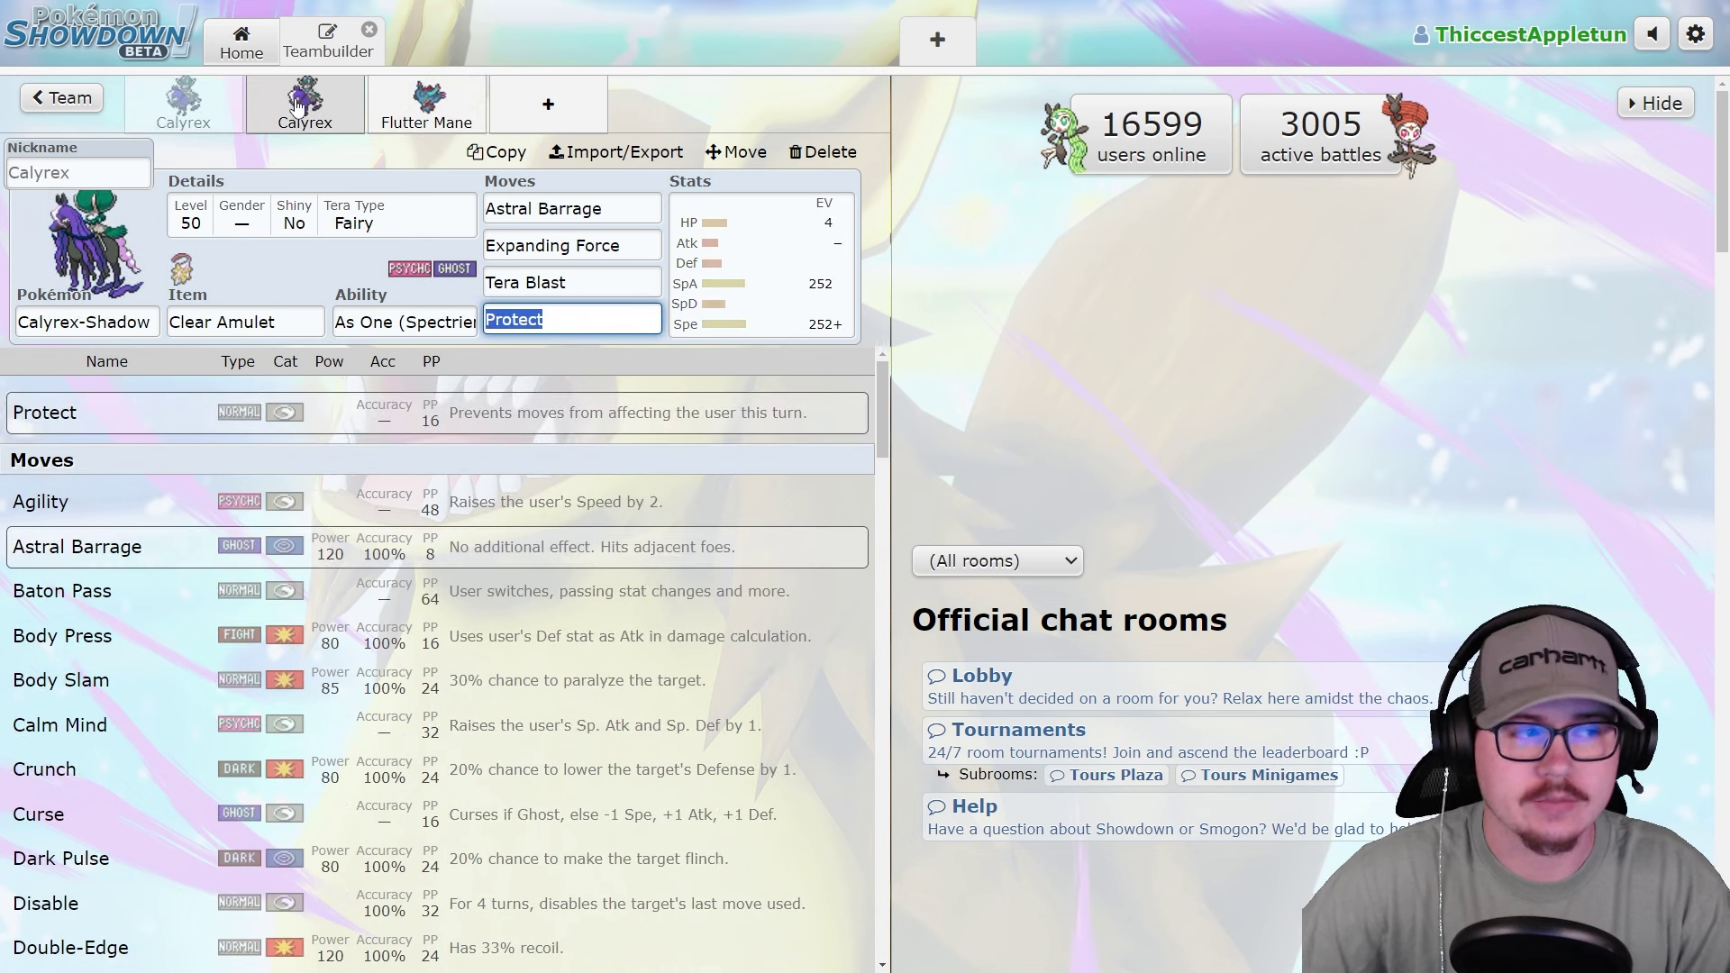
click(305, 104)
click(184, 104)
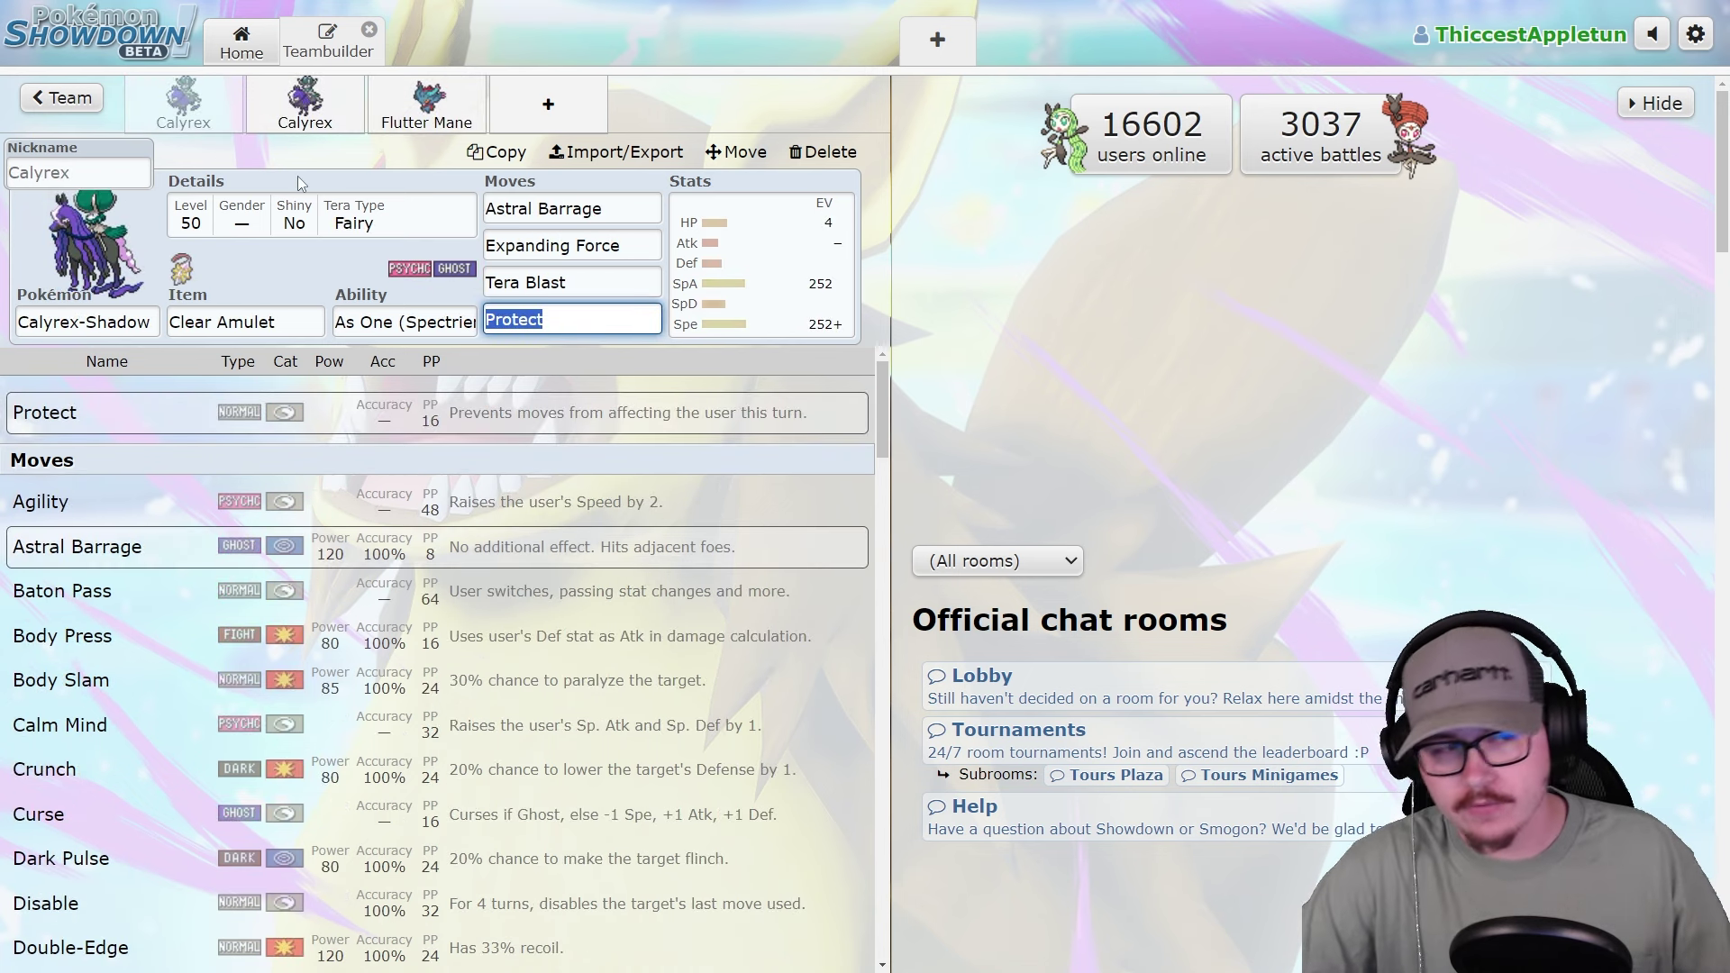
click(568, 208)
click(759, 270)
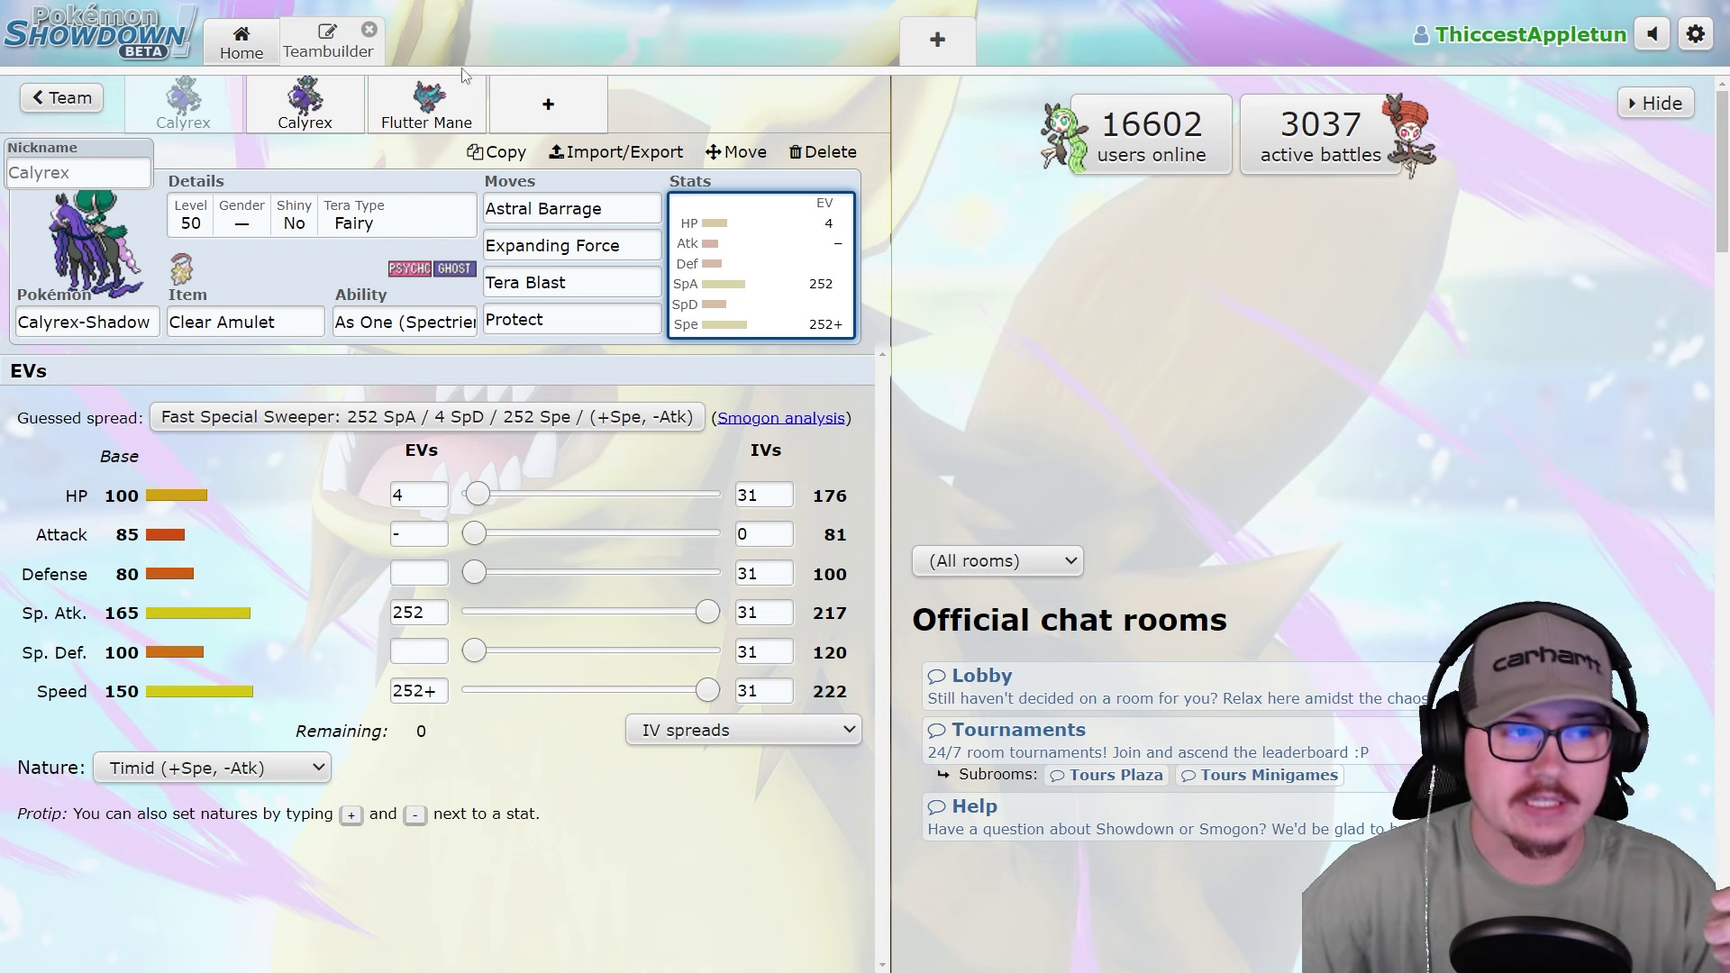
Give Flutter Mane 252 Speed EVs and a Timid nature.
click(447, 97)
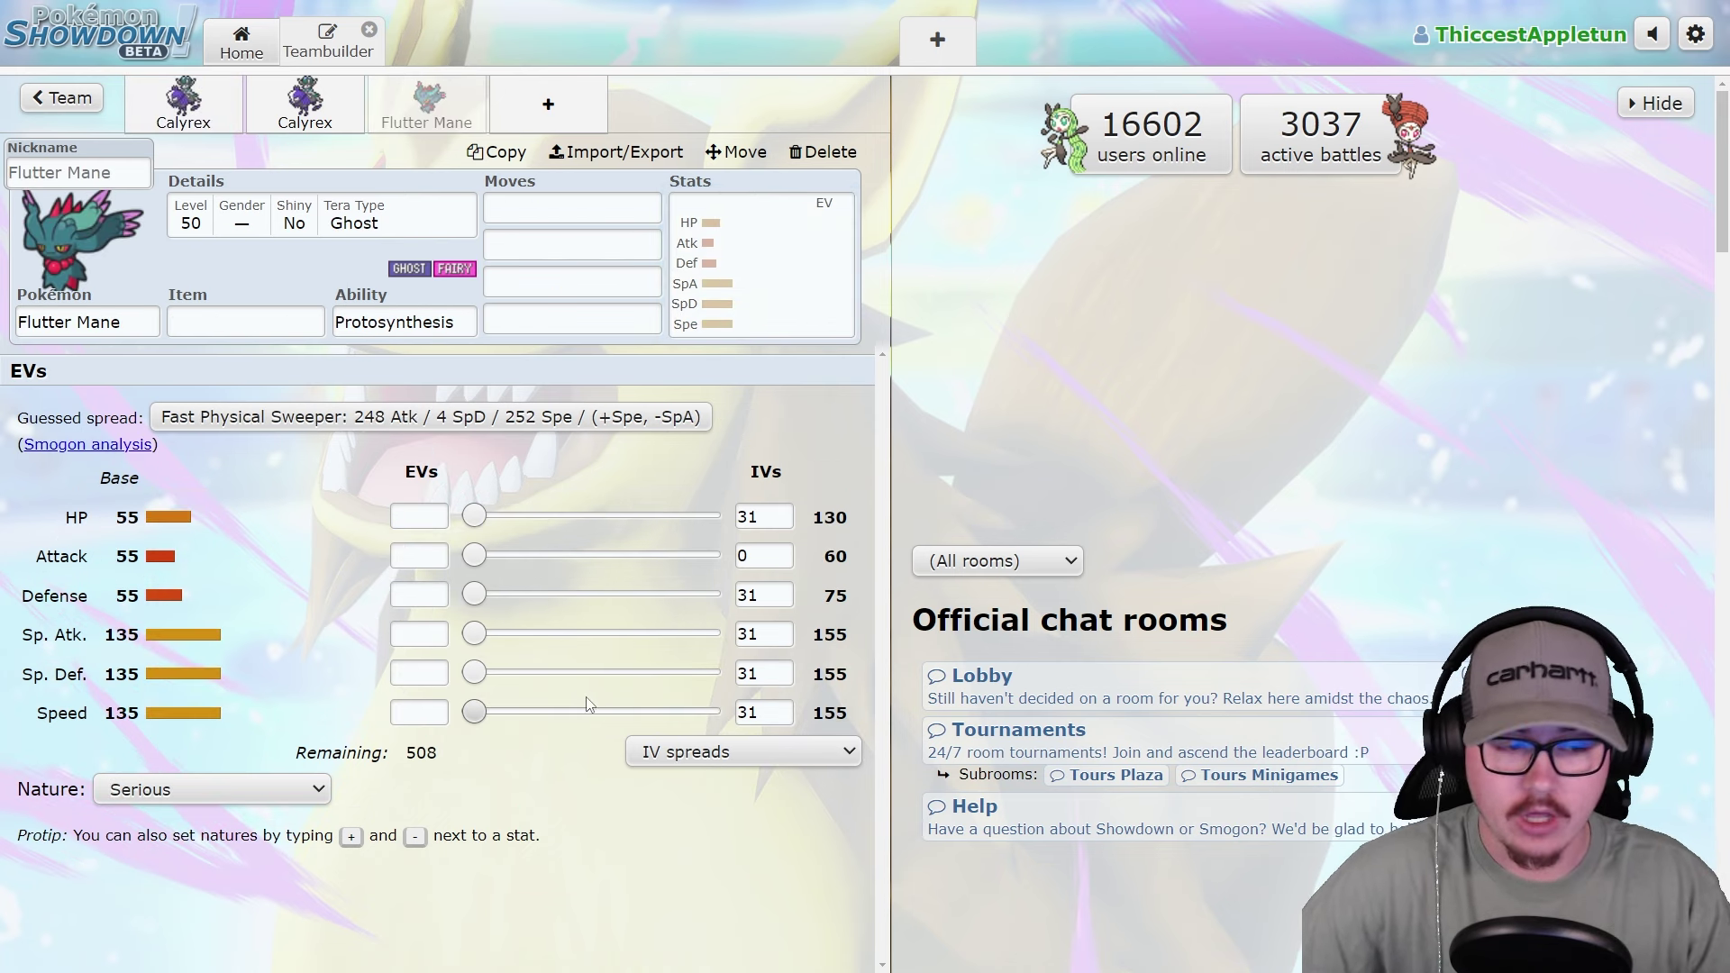
drag(472, 712, 991, 689)
click(212, 789)
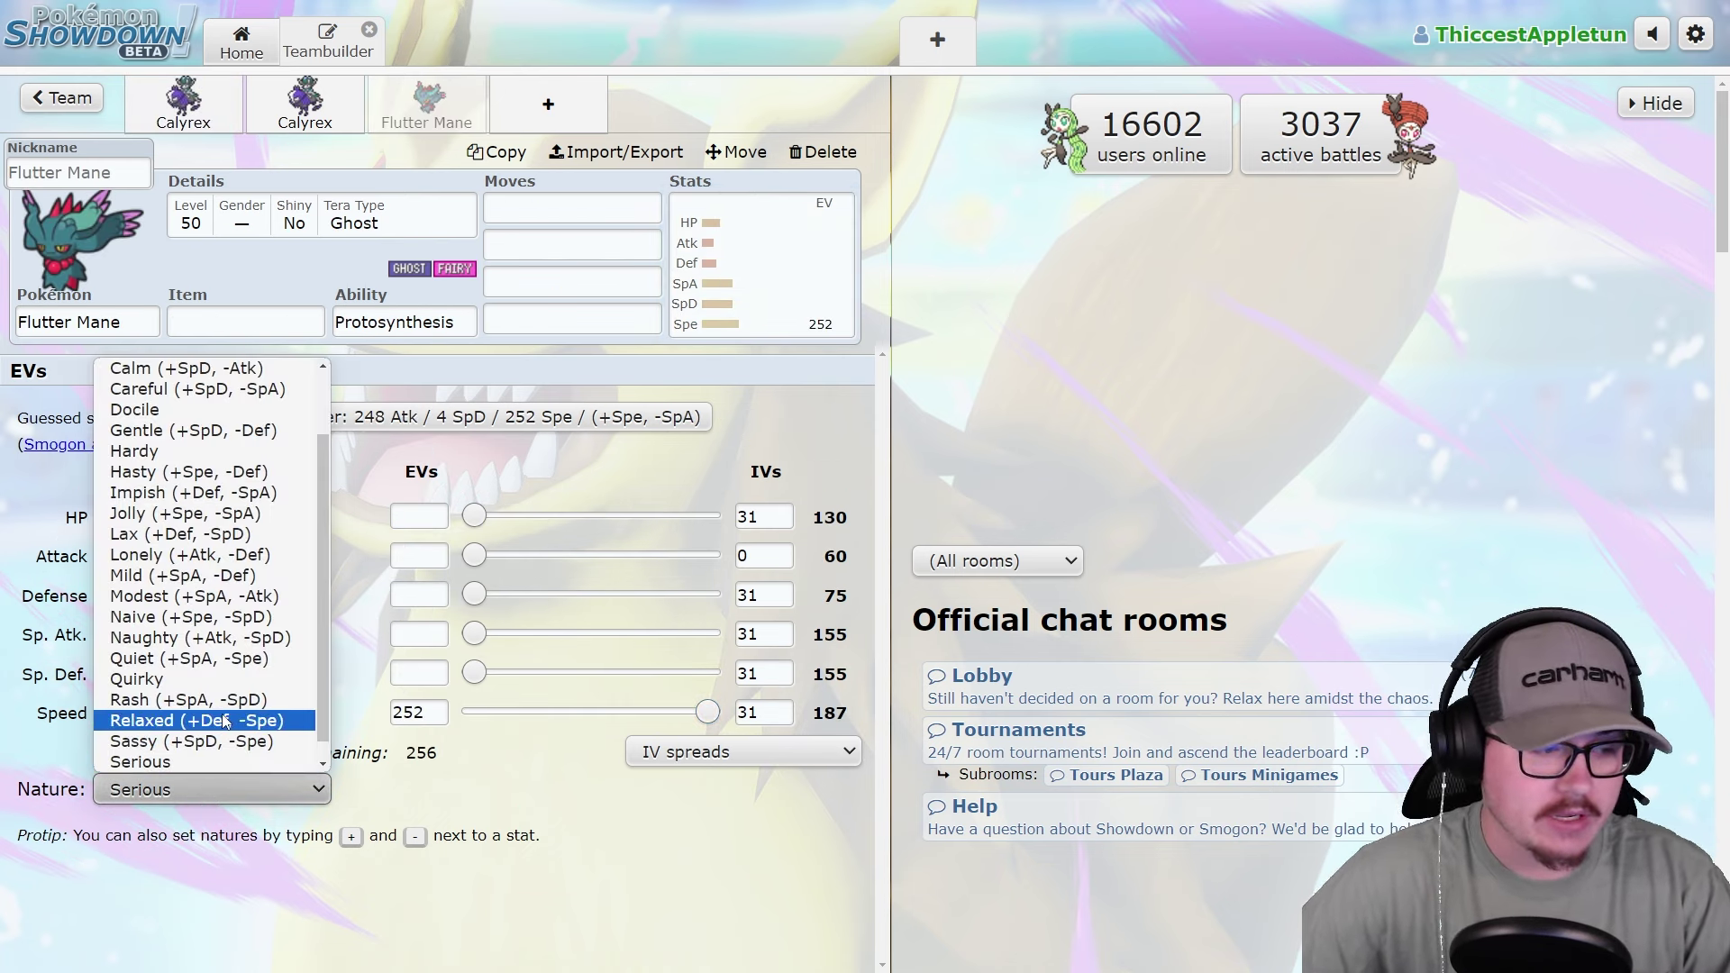
scroll(218, 760, down, 1)
click(218, 761)
click(498, 851)
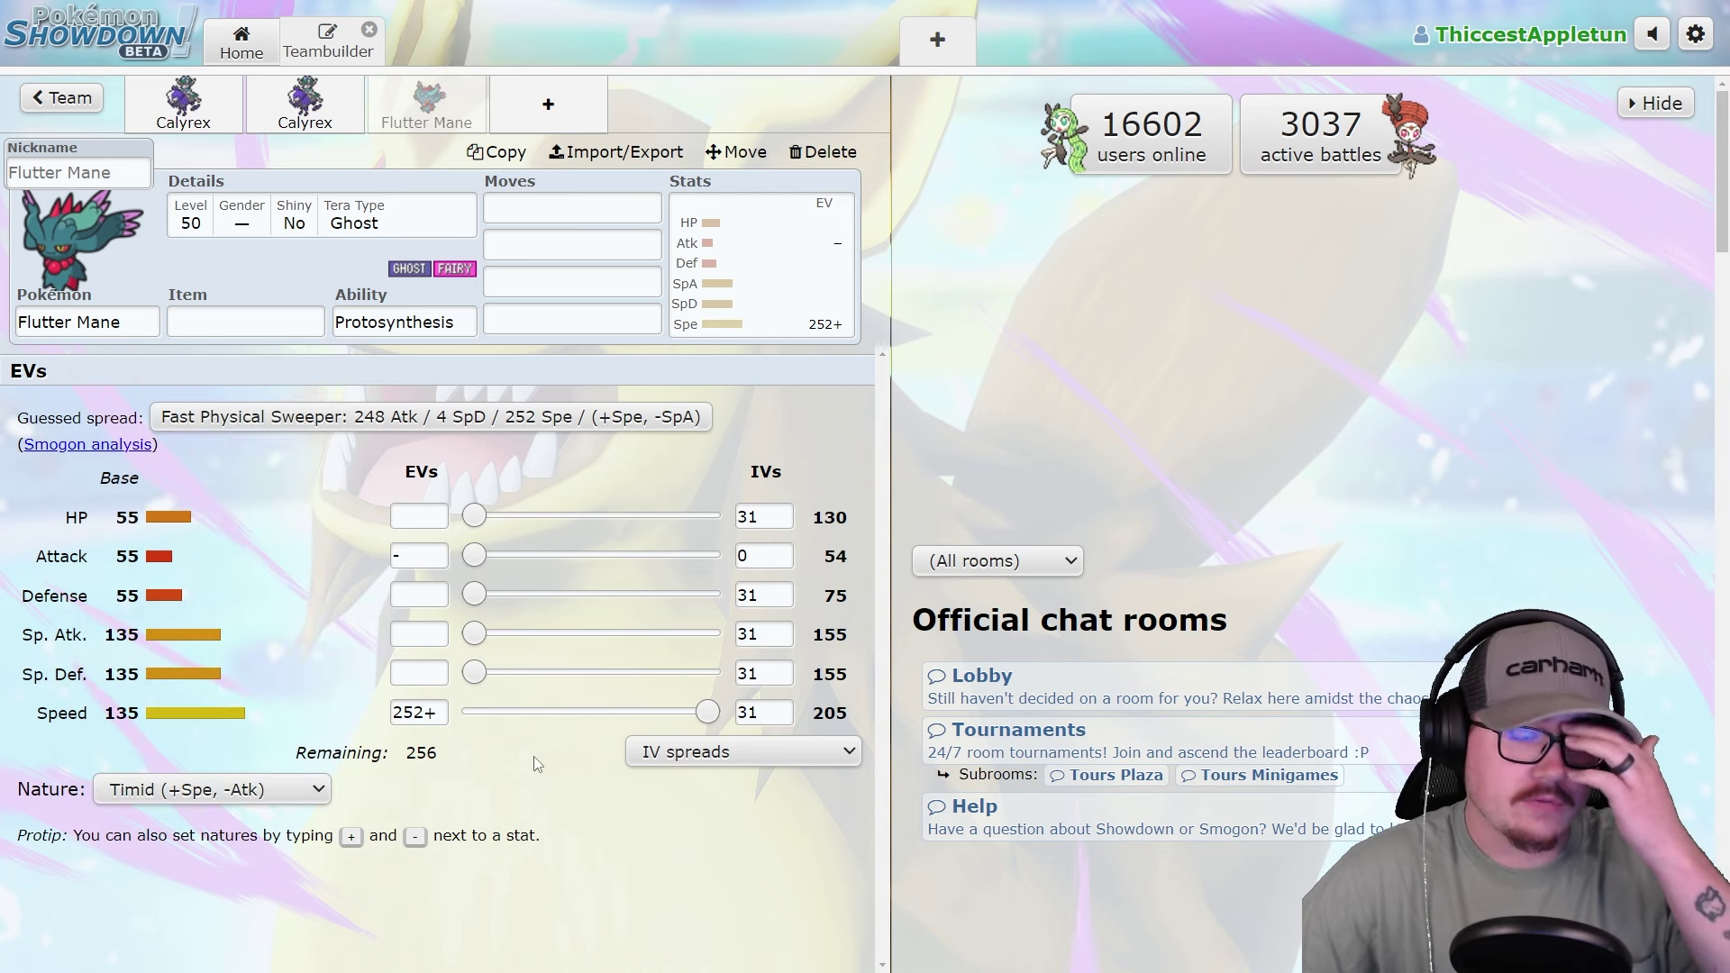
Compare Flutter Mane's set against the Calyrex-Shadow set, ending on Flutter Mane.
click(177, 120)
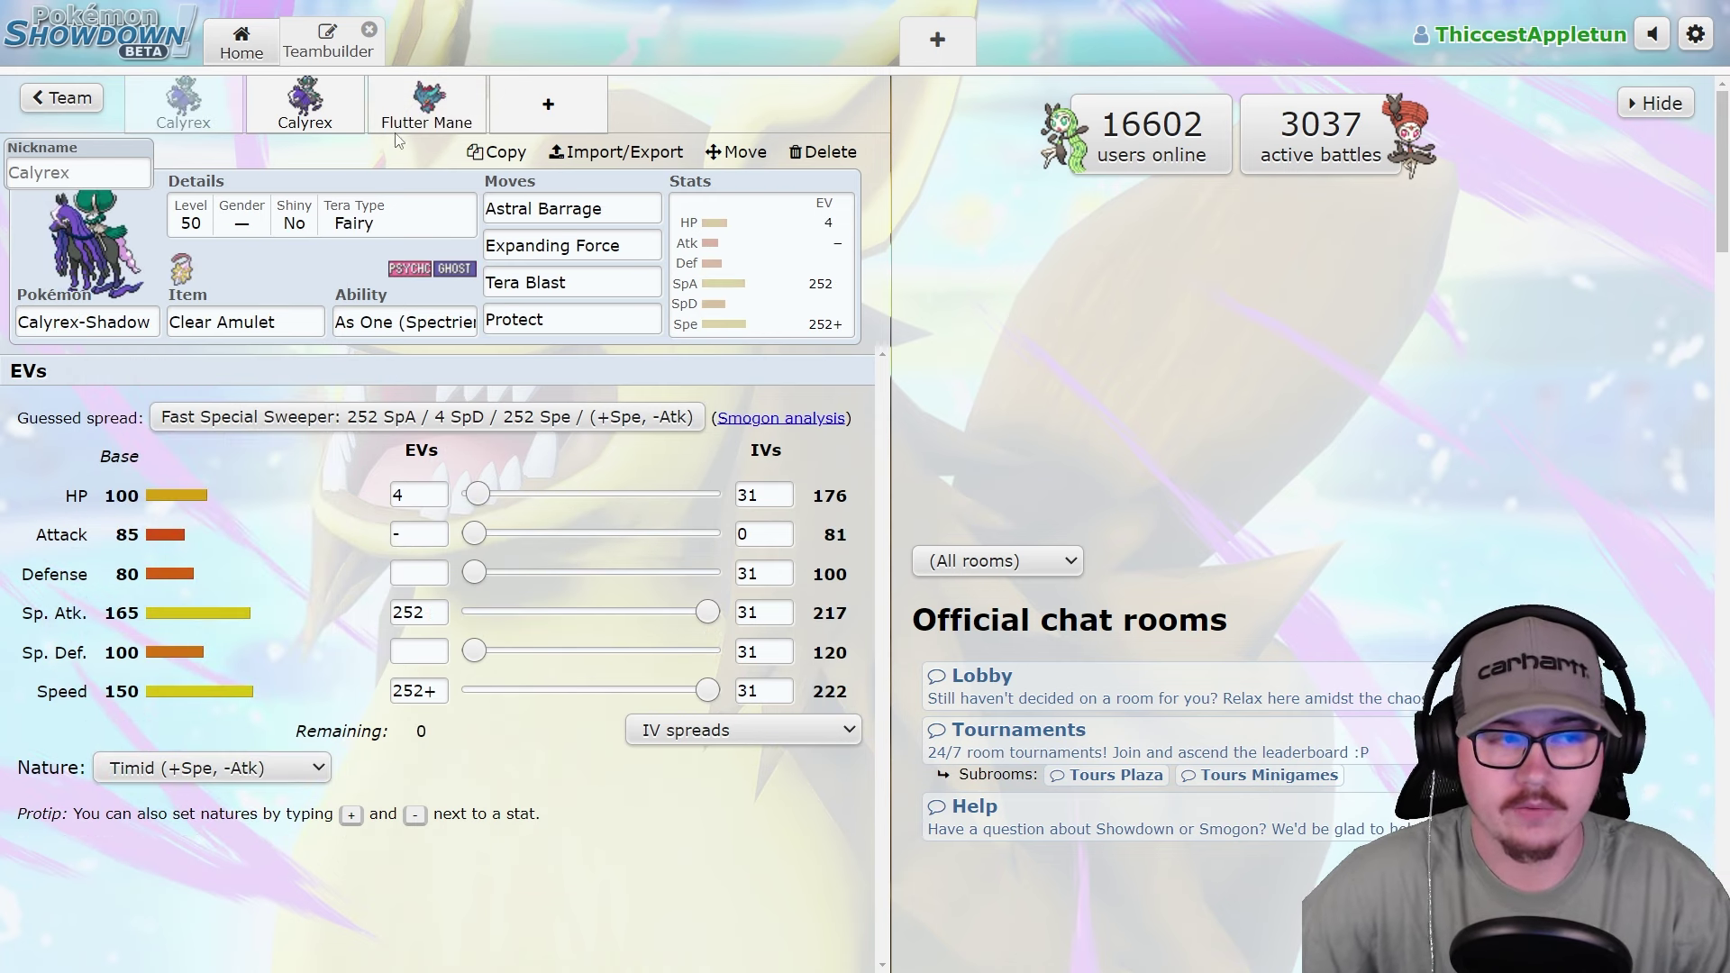
click(426, 107)
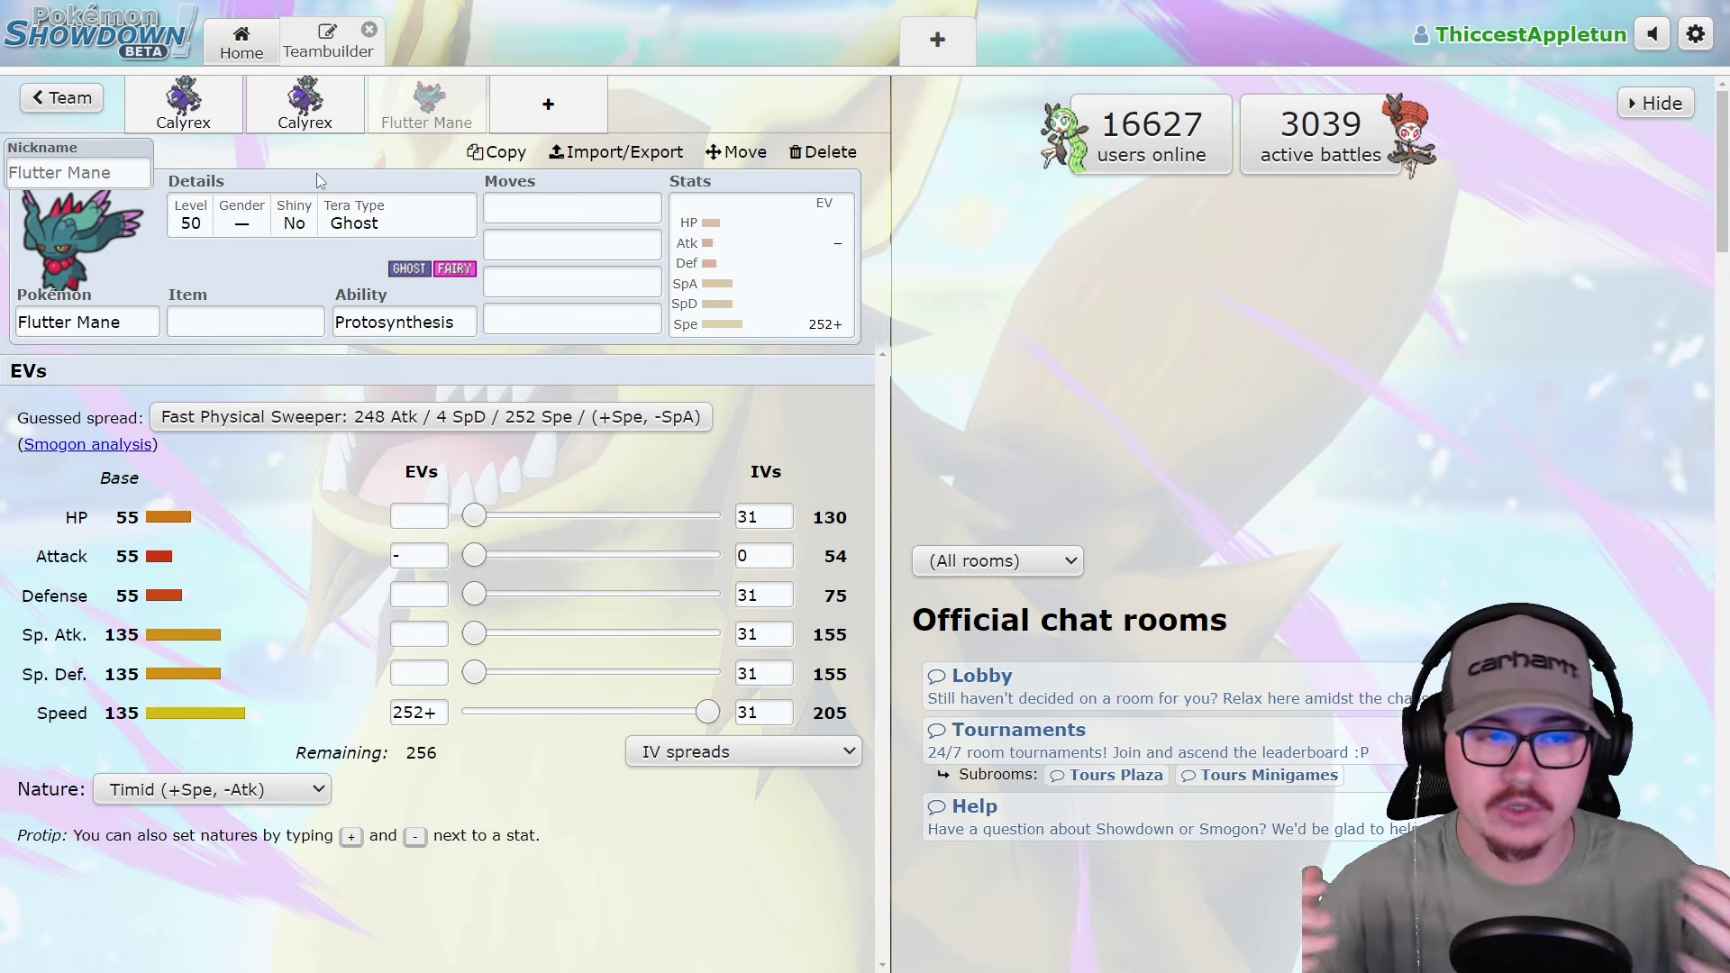
click(162, 126)
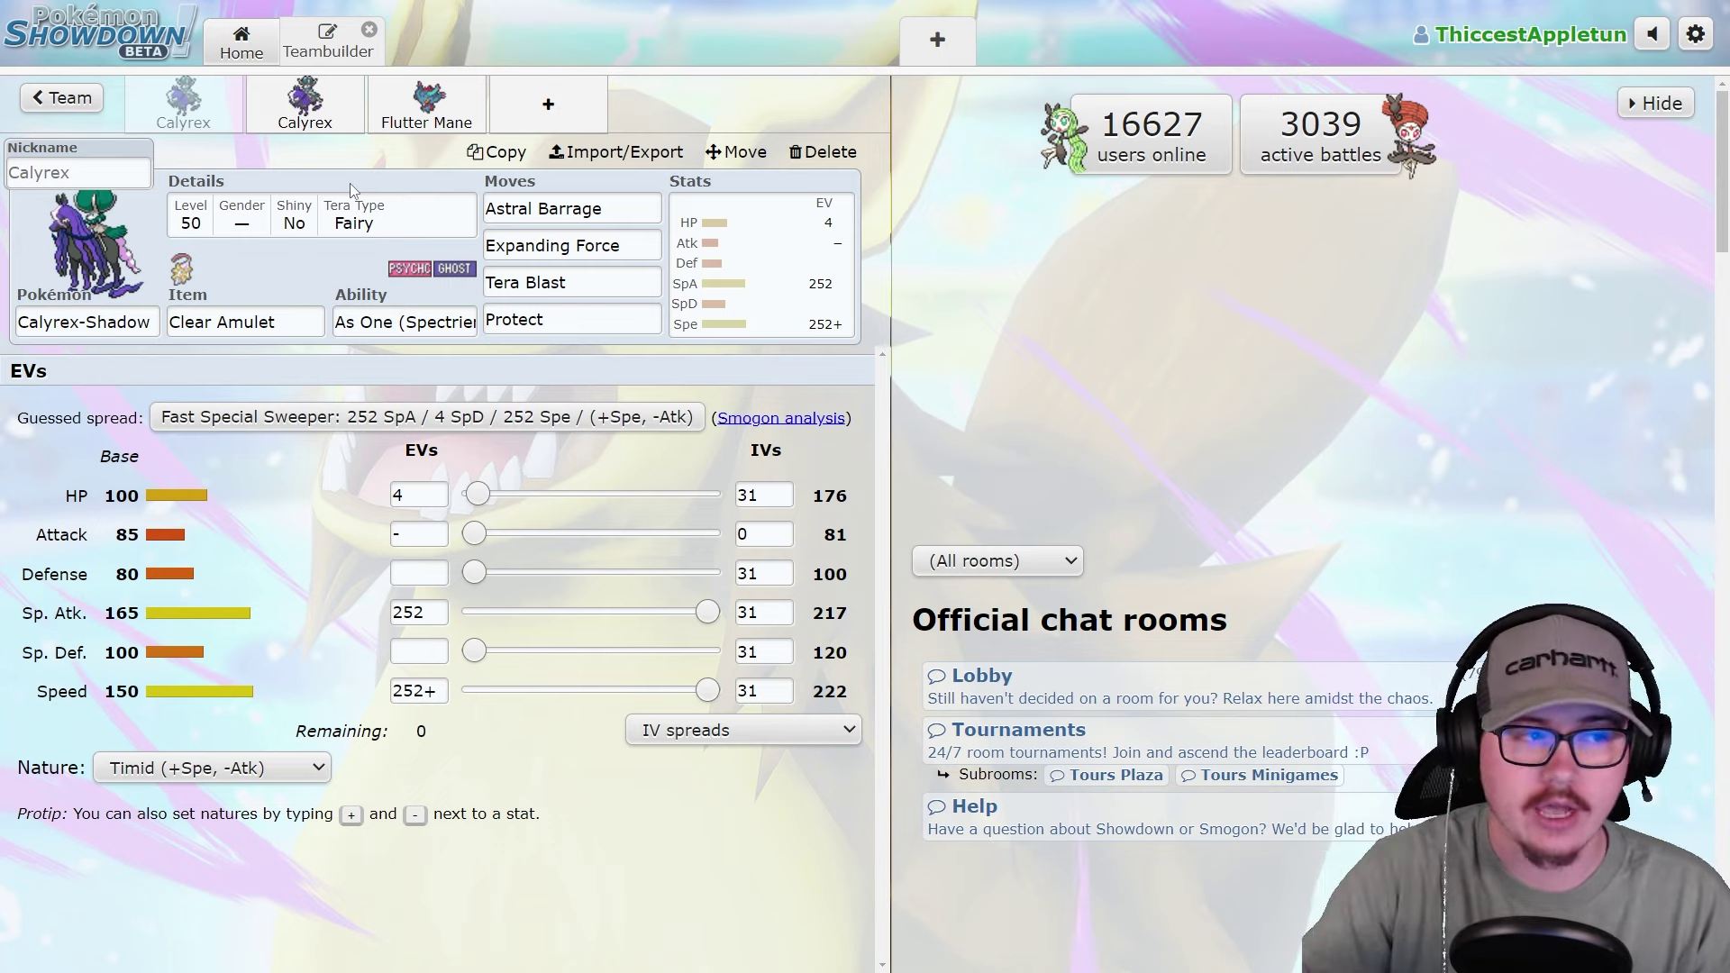
click(425, 100)
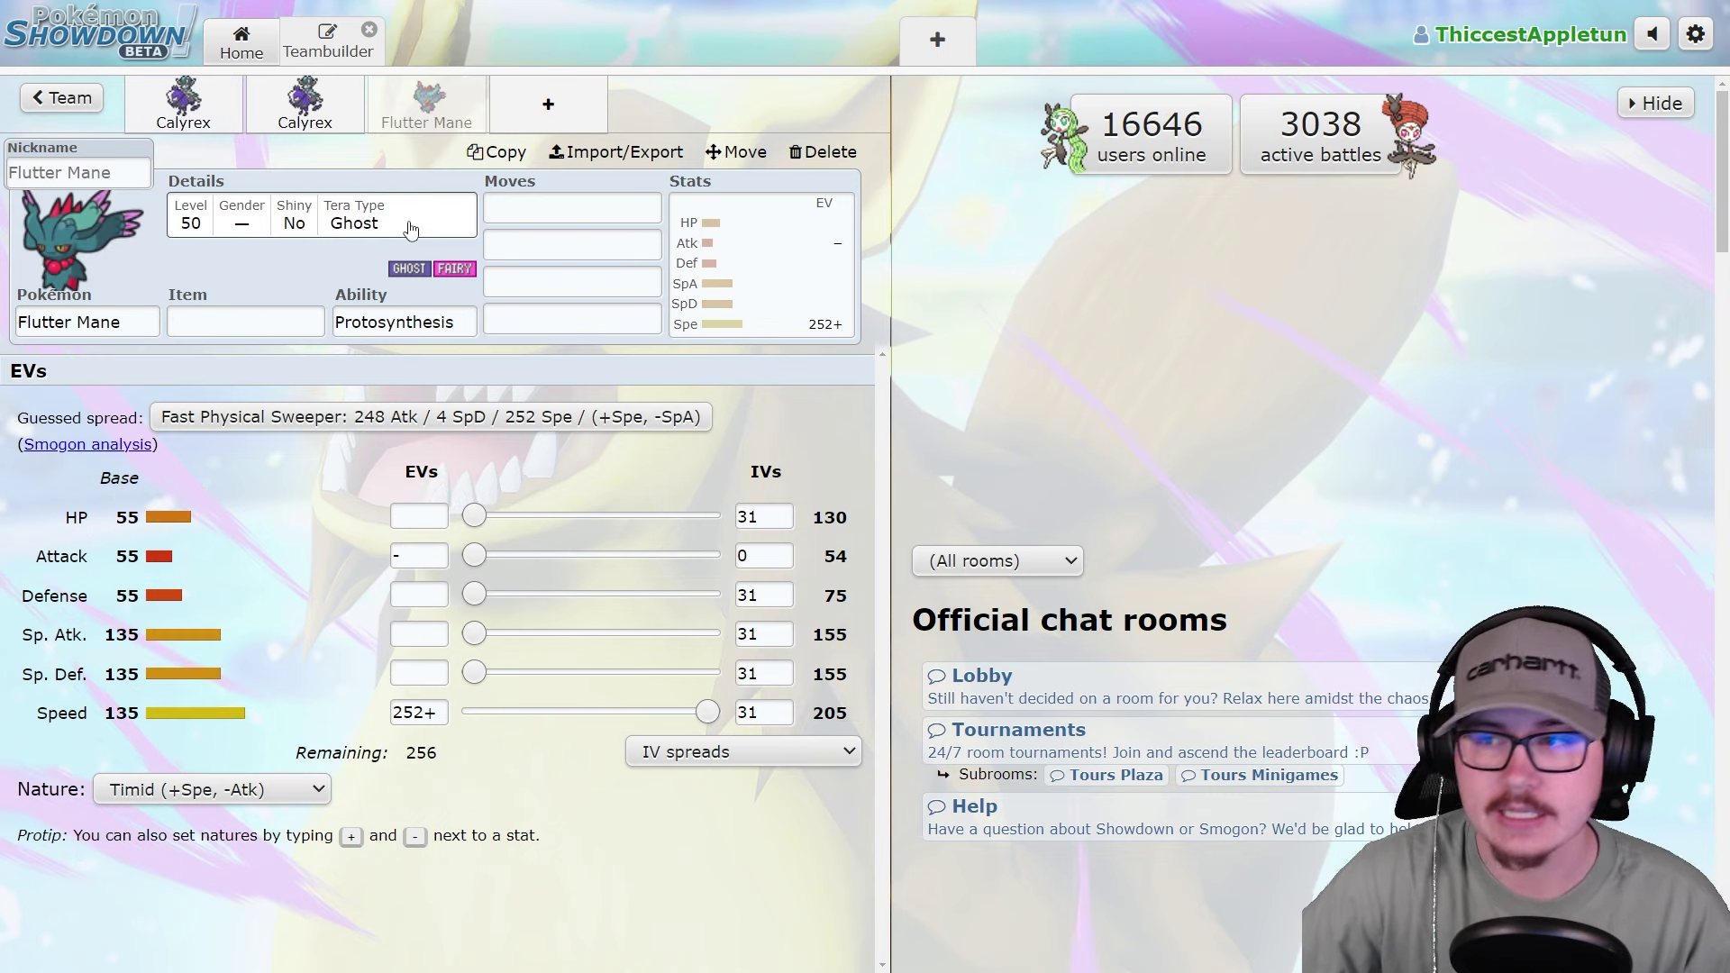
click(184, 101)
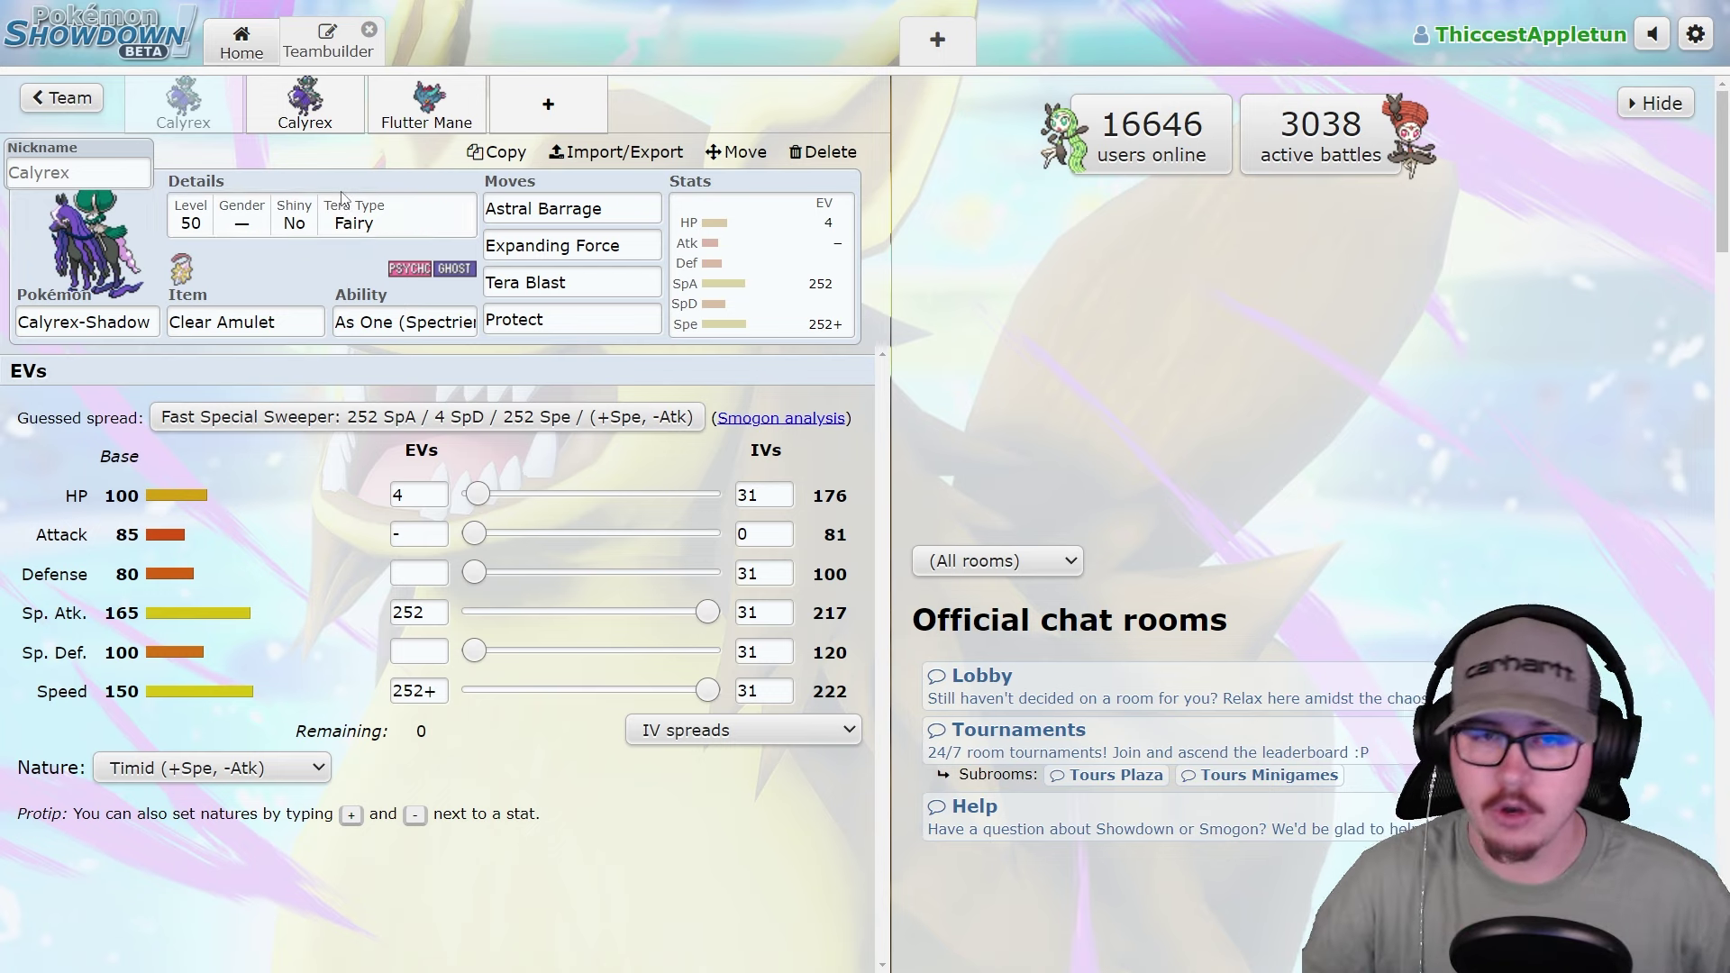
click(421, 124)
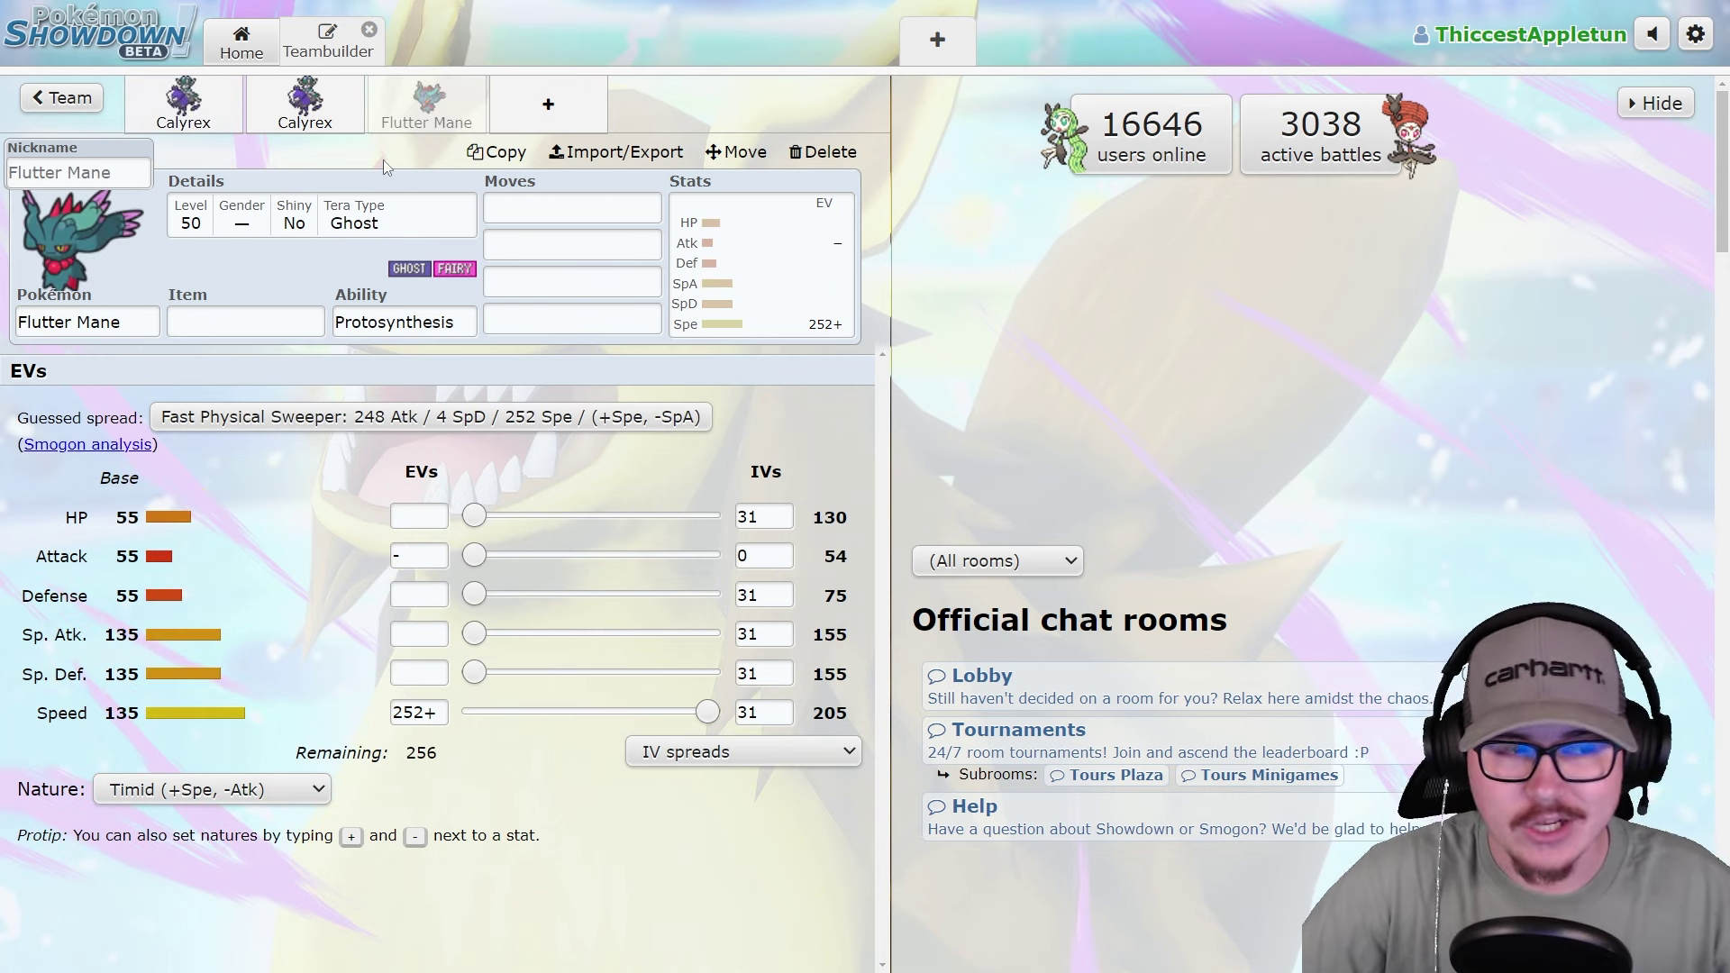
click(184, 106)
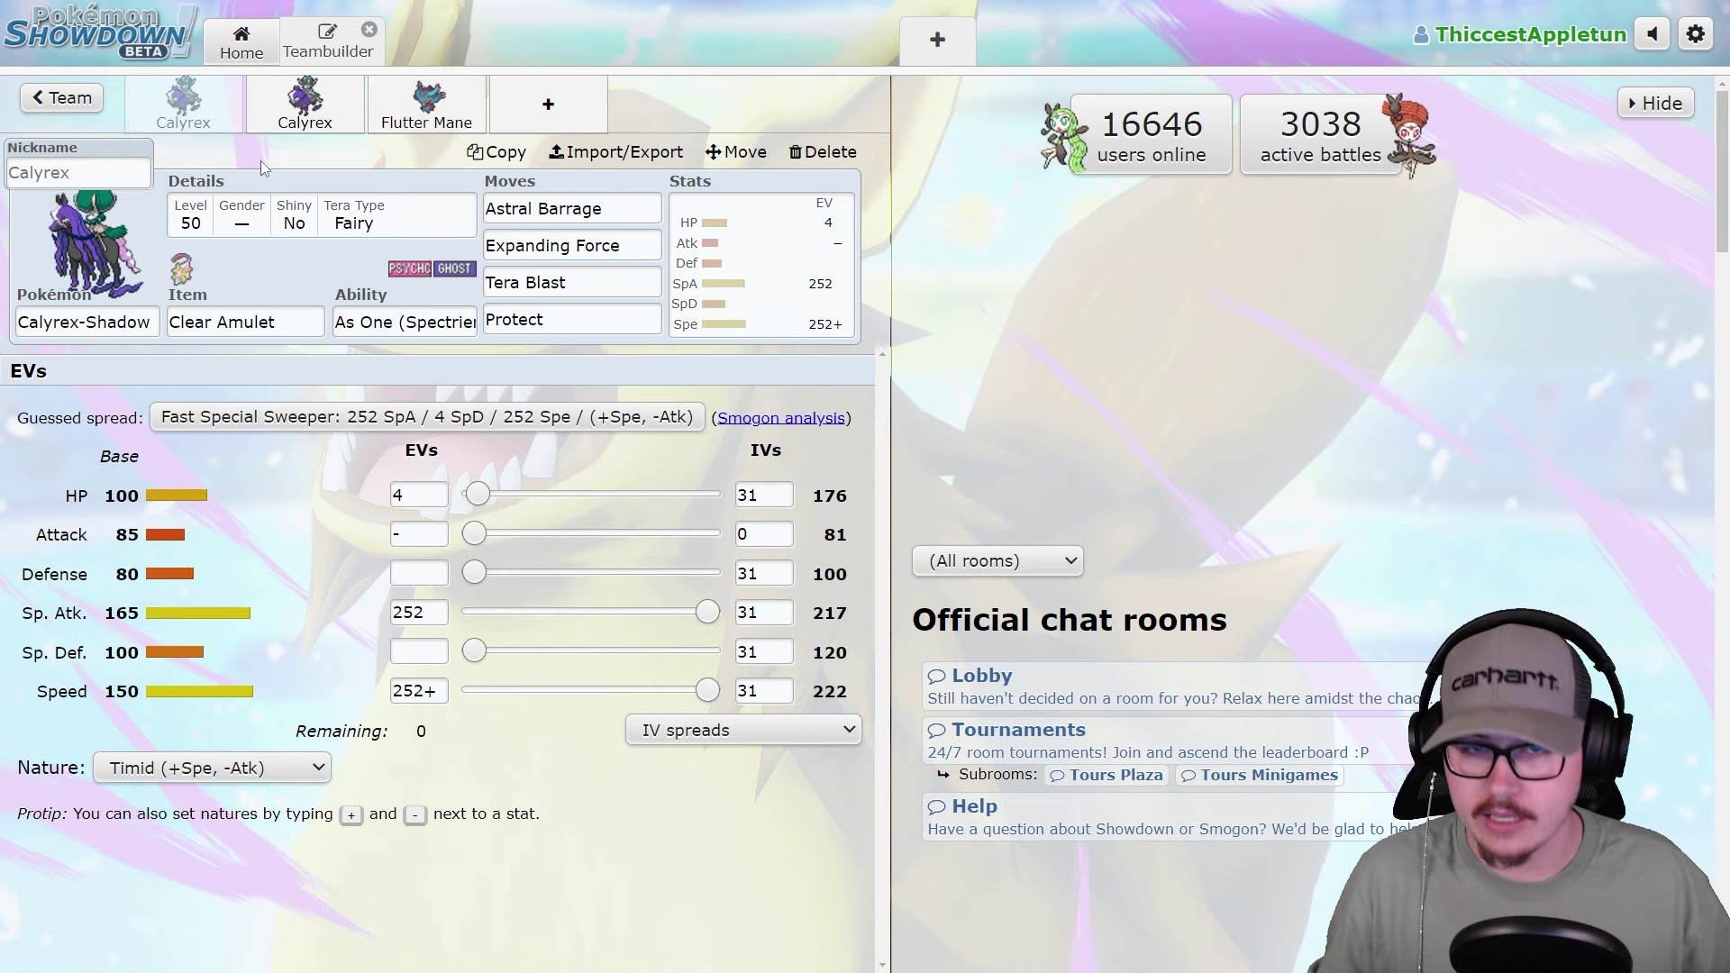
click(409, 124)
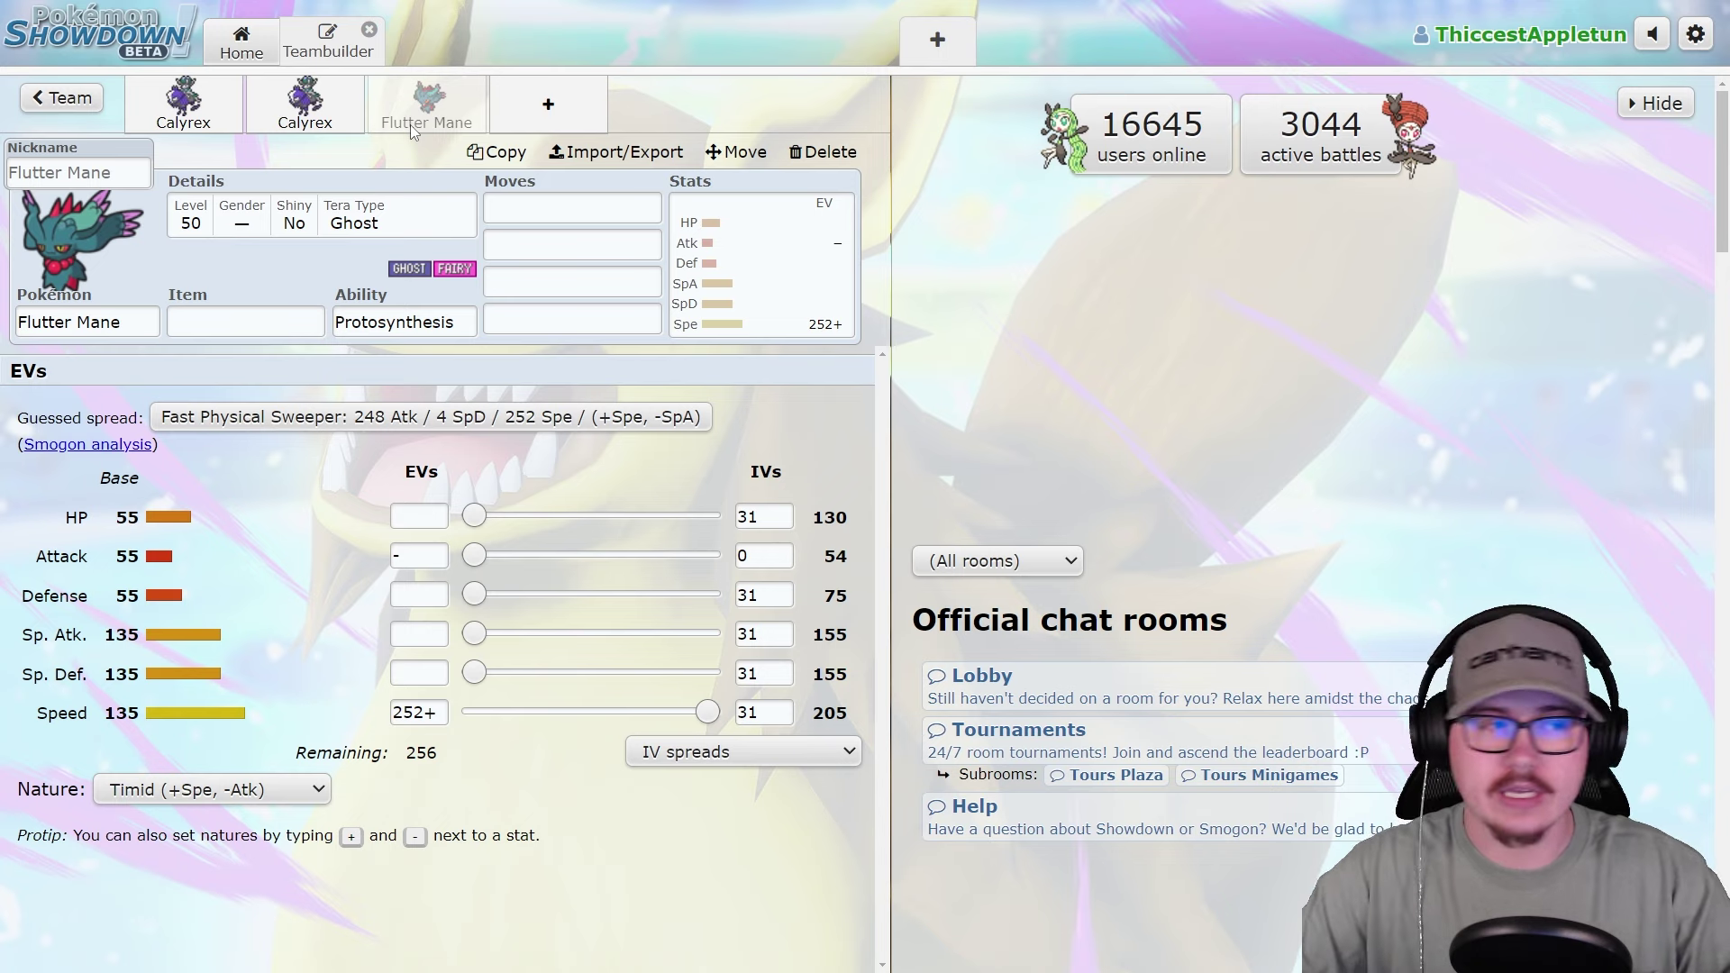
Add Groudon to the team.
click(578, 116)
text(groudon)
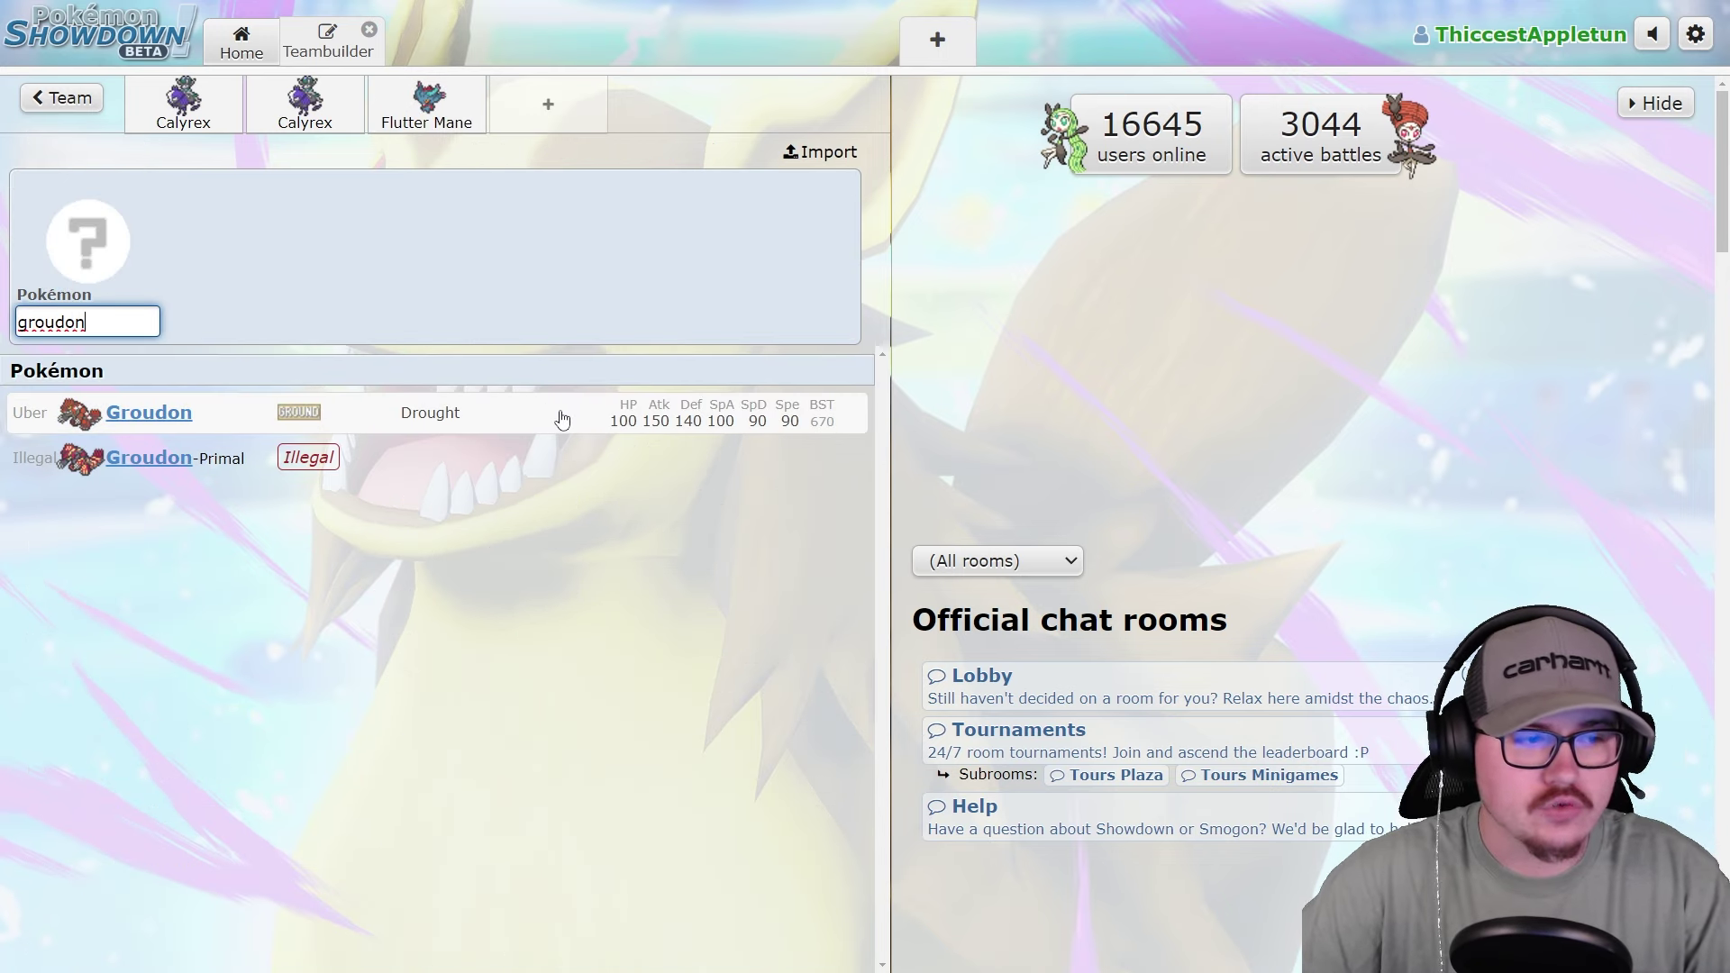
key(Return)
click(662, 109)
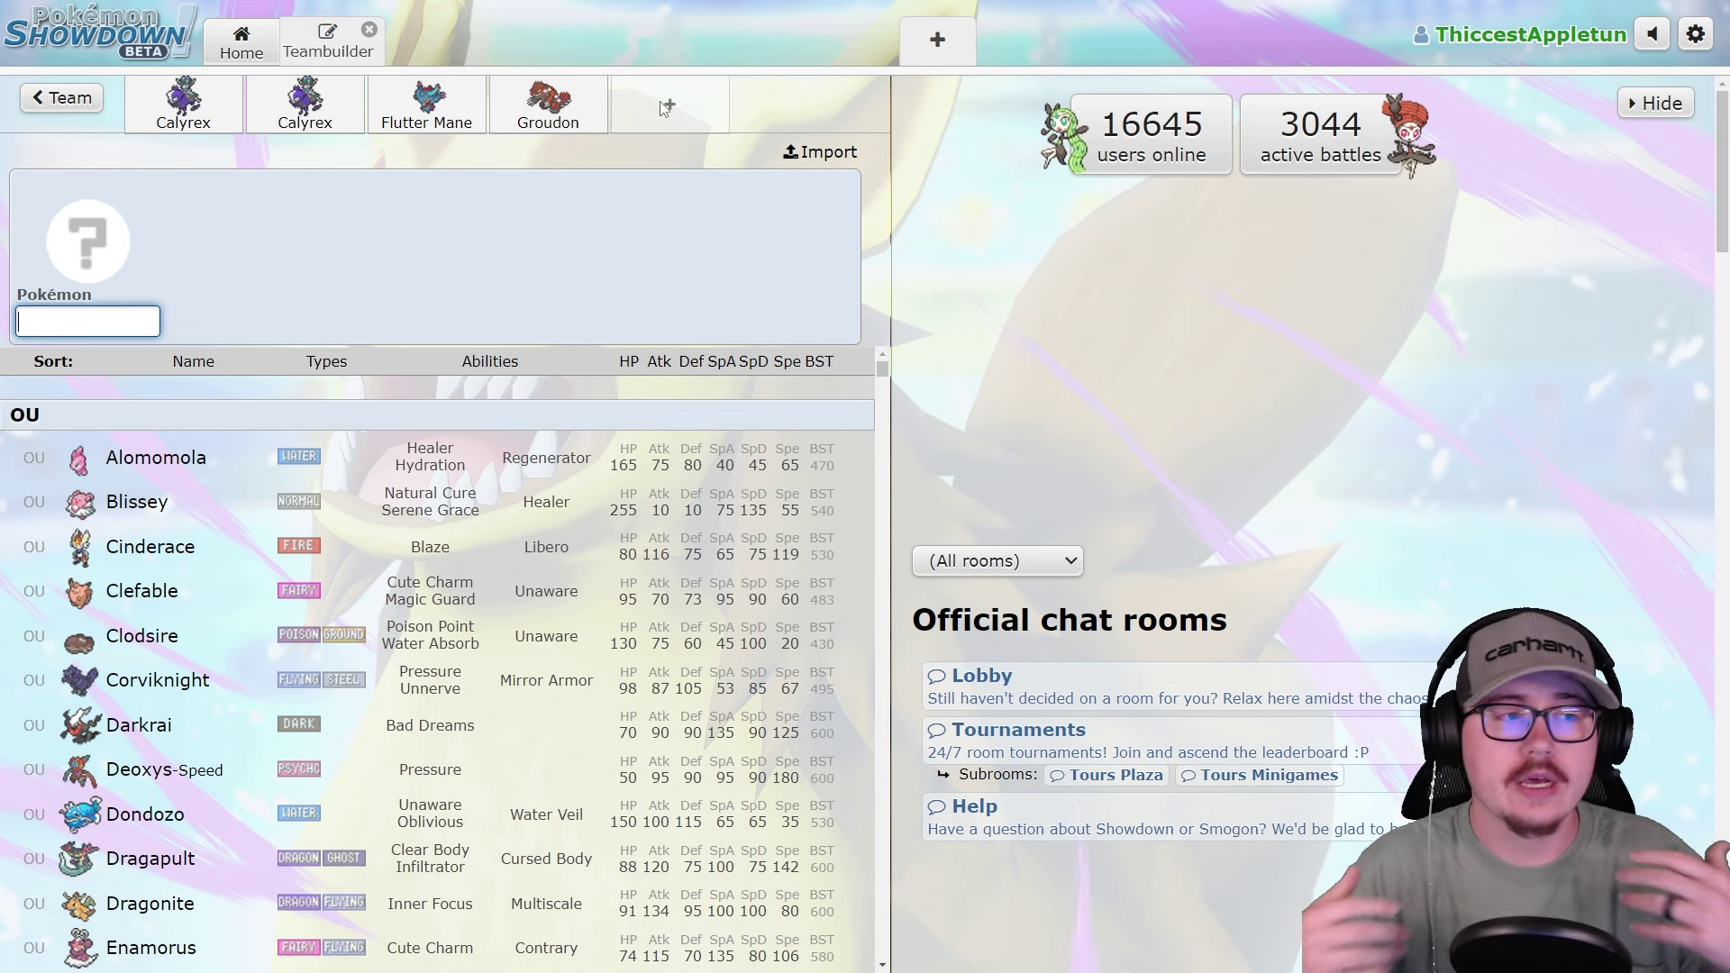
Give Flutter Mane Choice Specs, then replace it with Booster Energy.
click(426, 103)
click(243, 320)
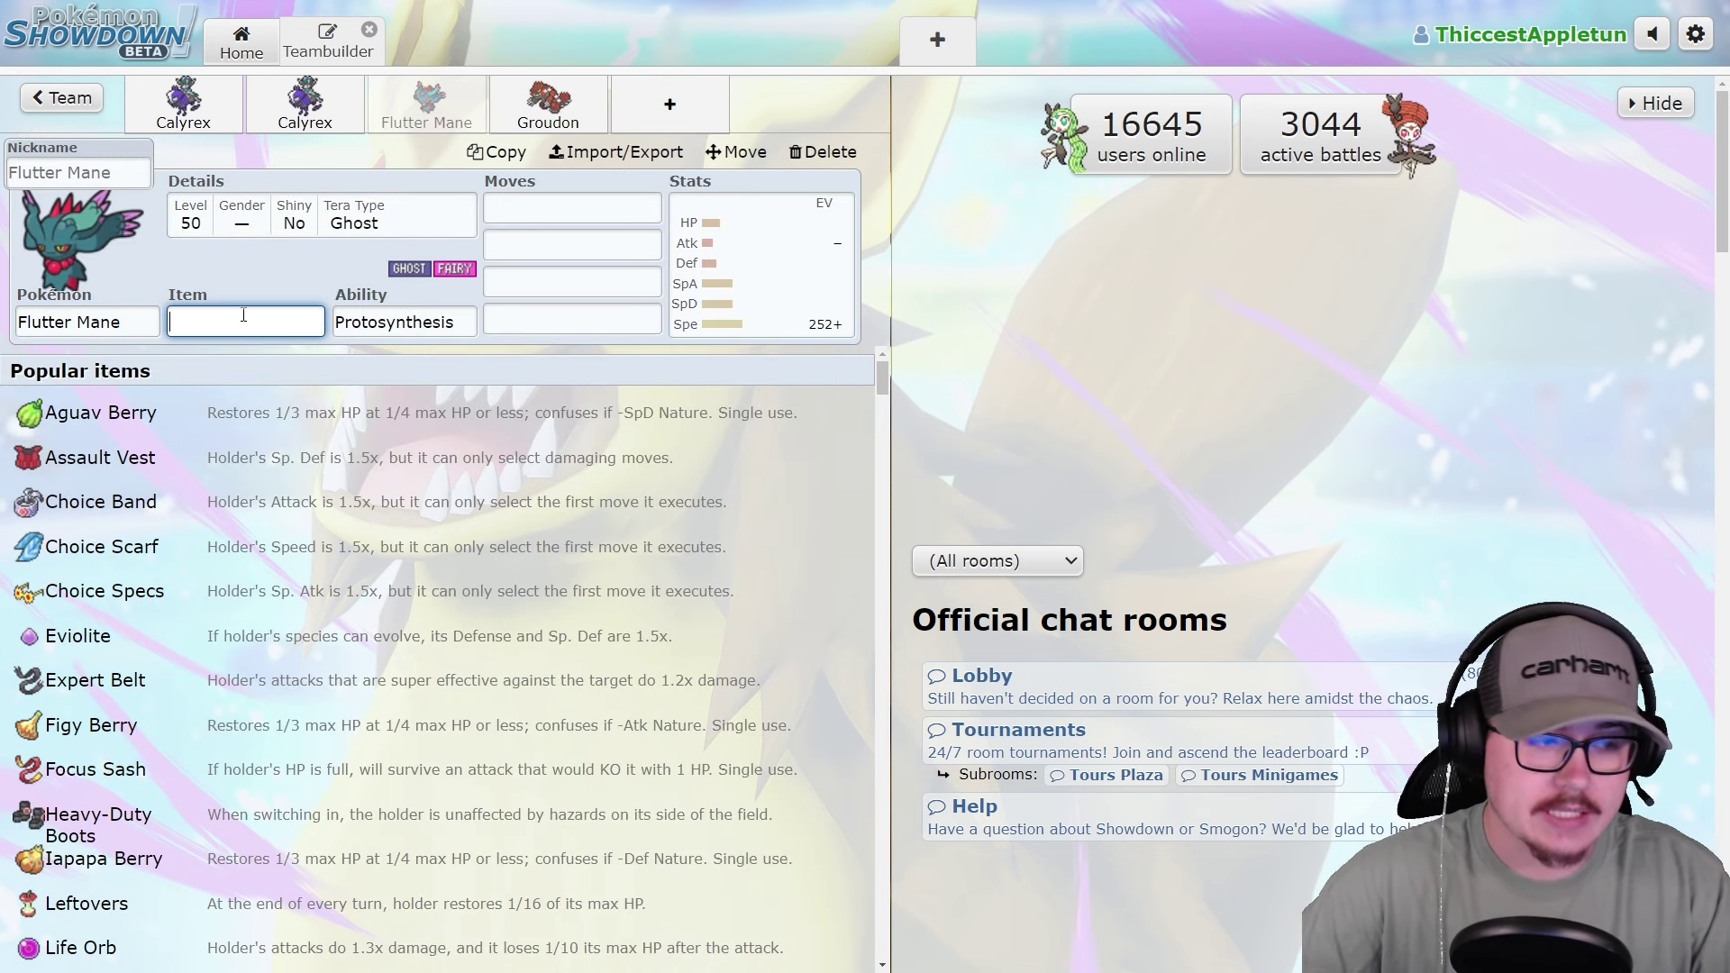
text(choic)
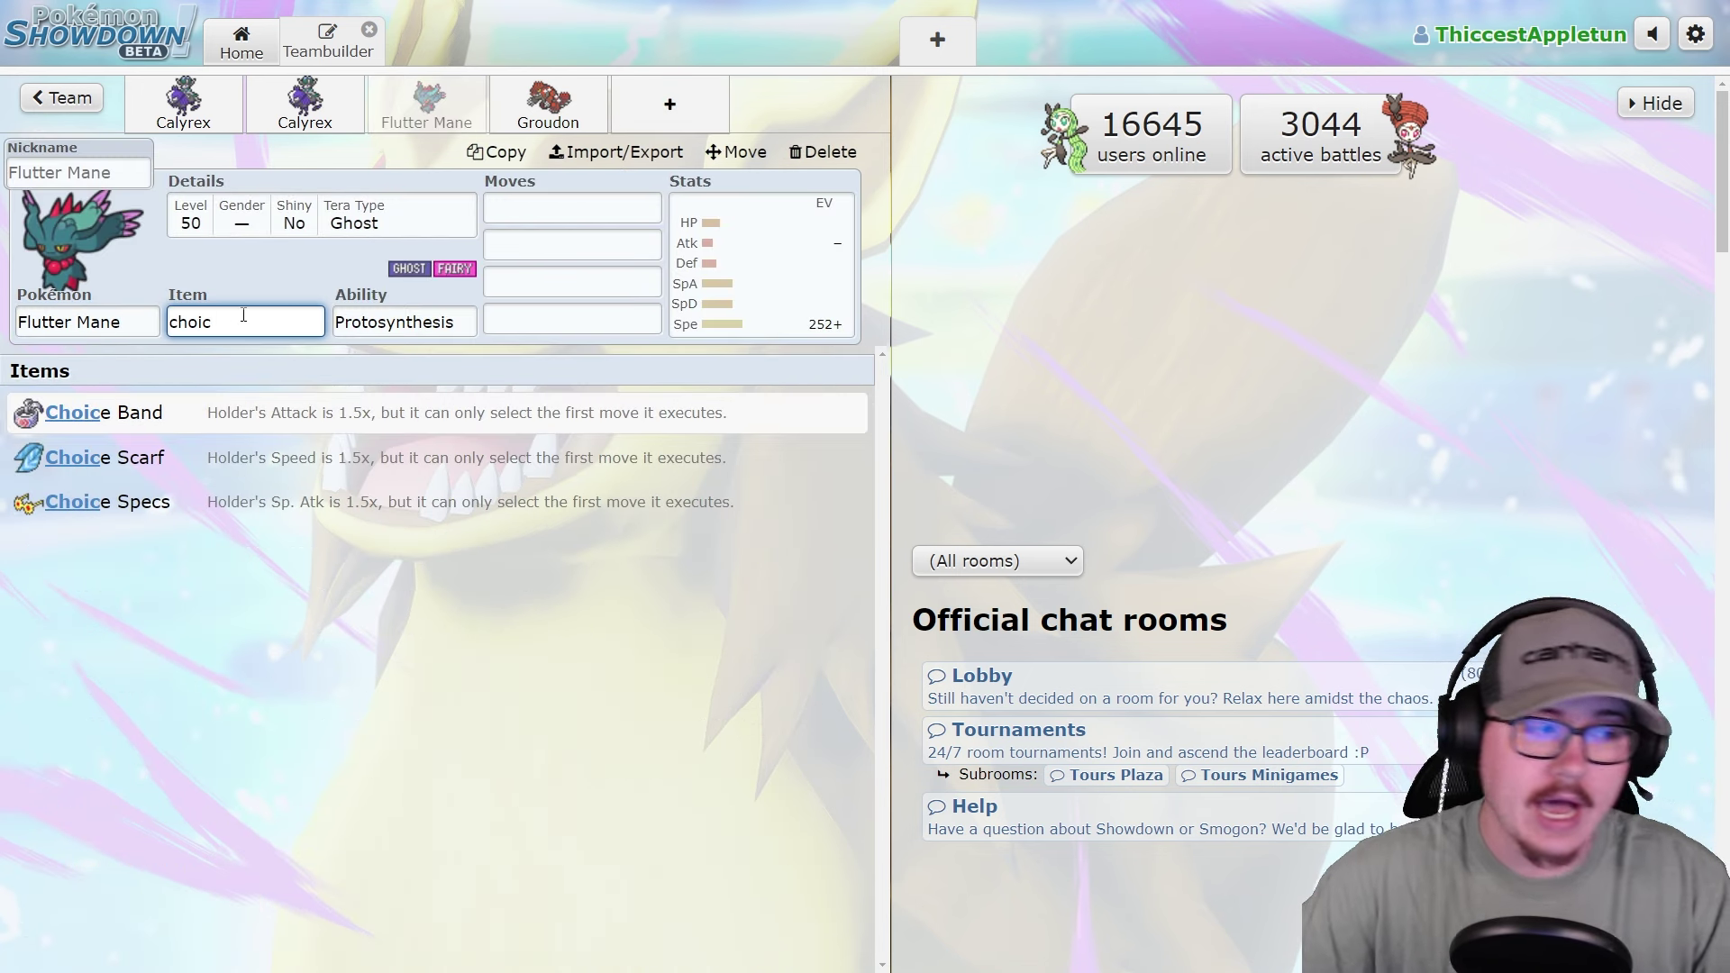
click(337, 500)
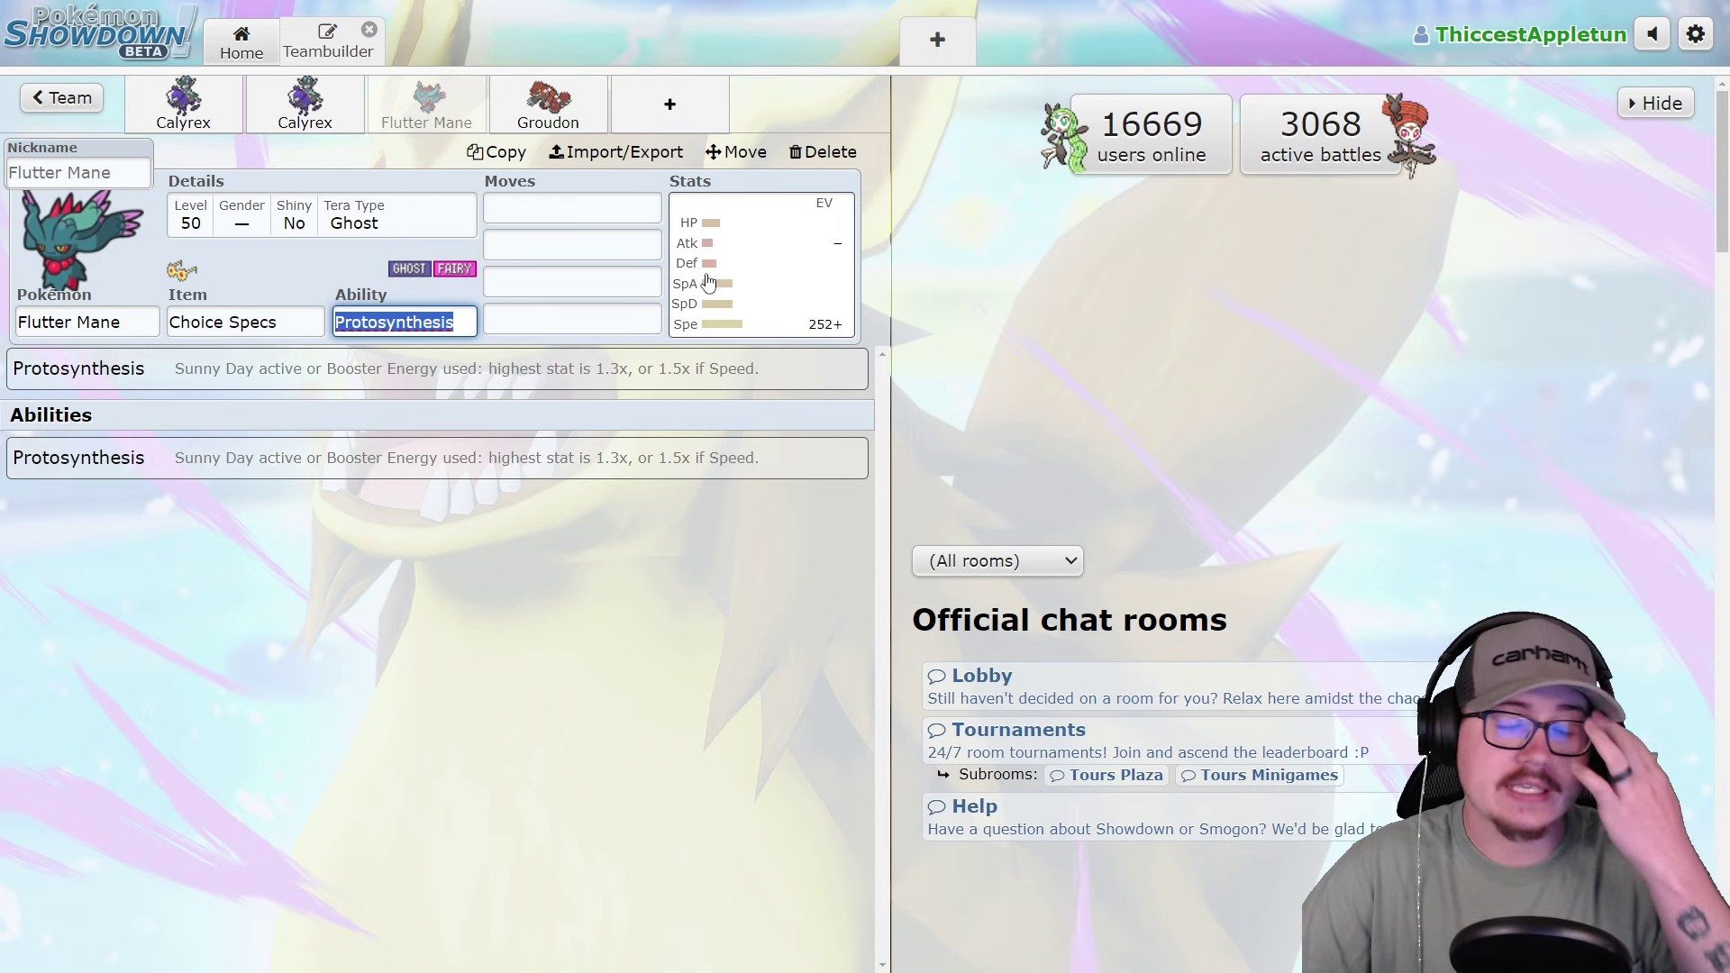
click(714, 283)
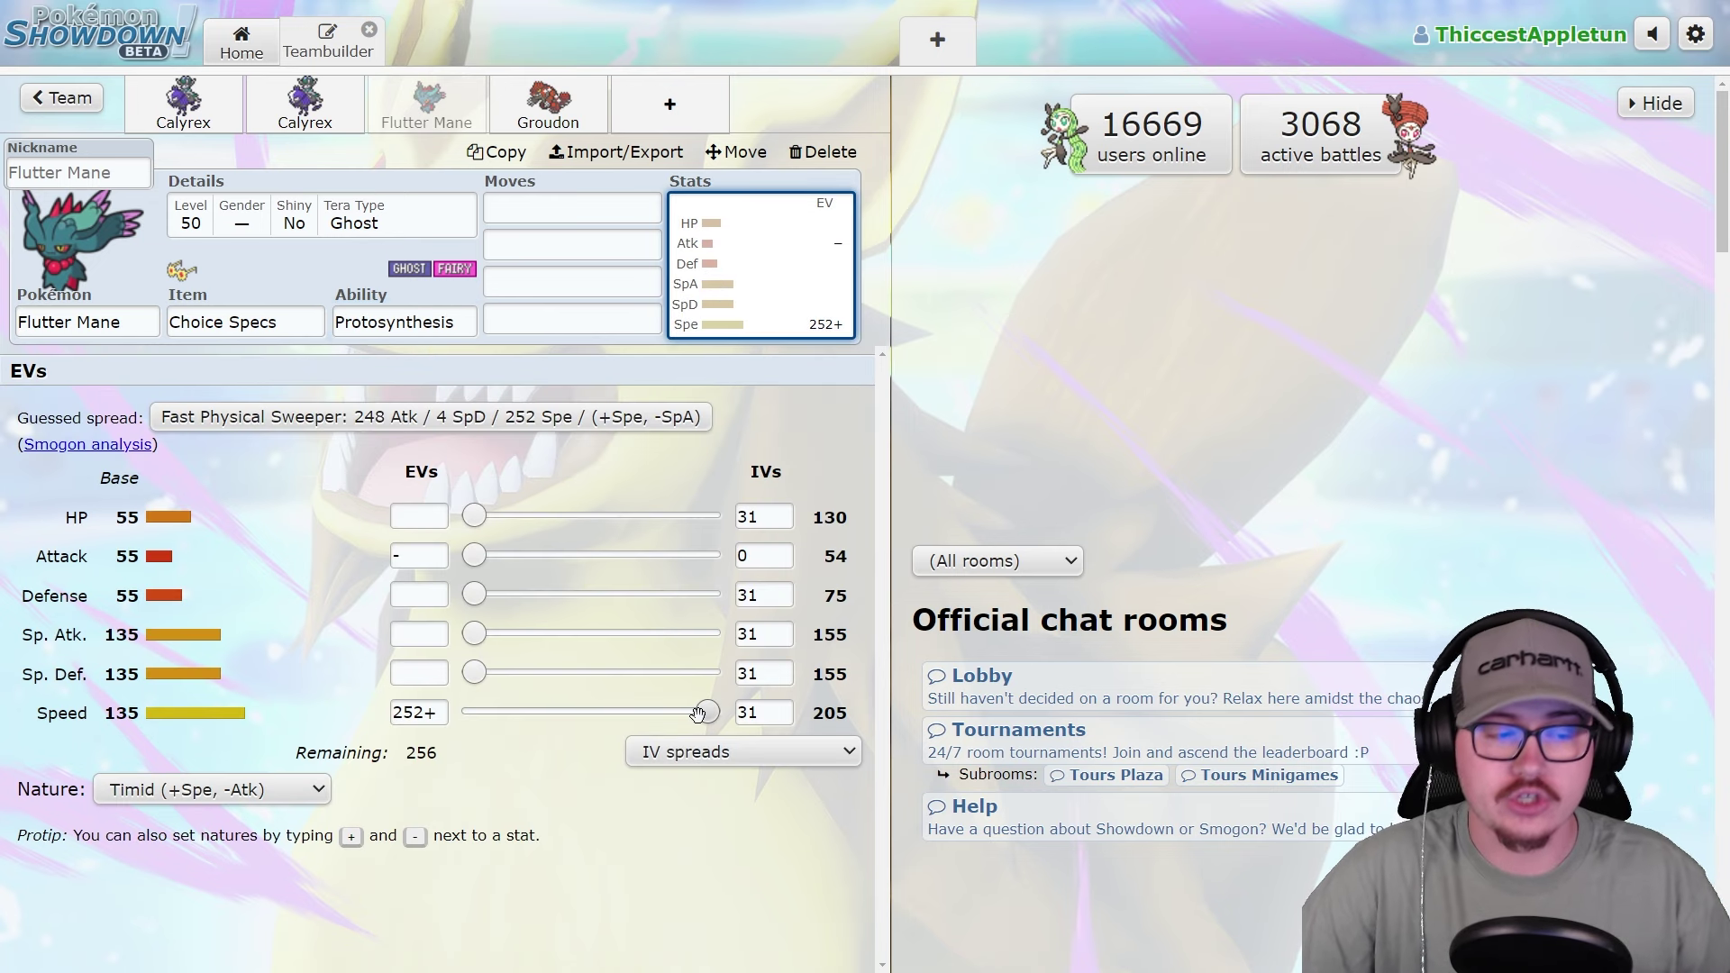
click(239, 322)
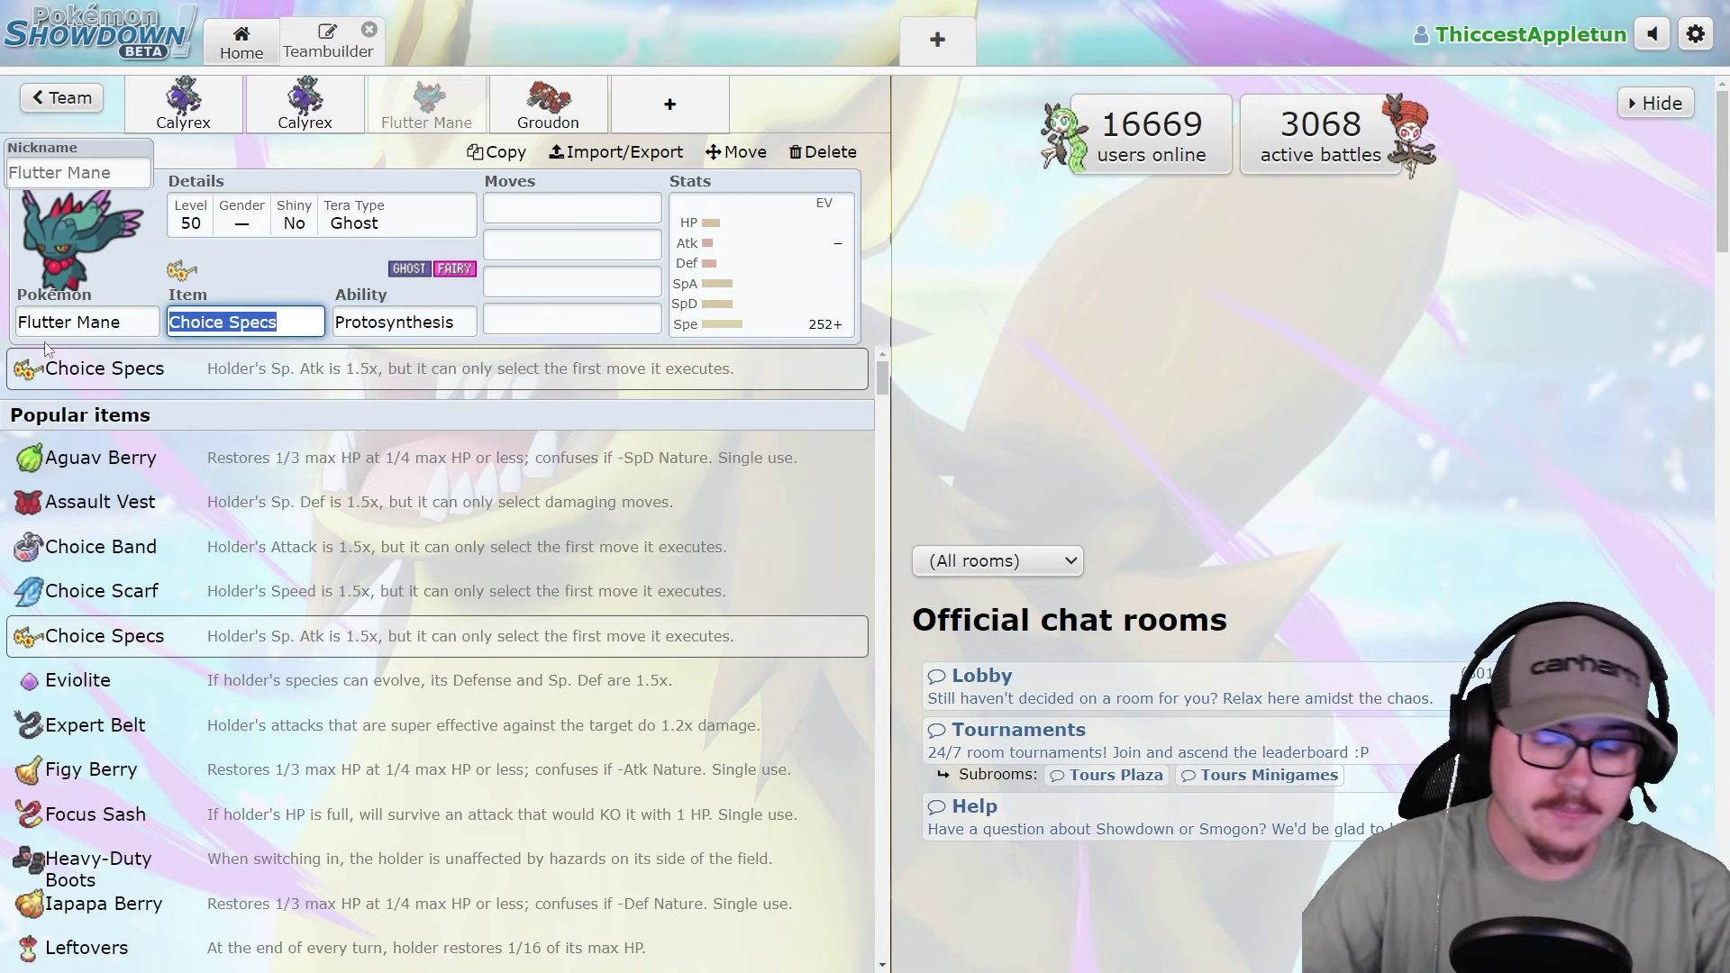
text(booster)
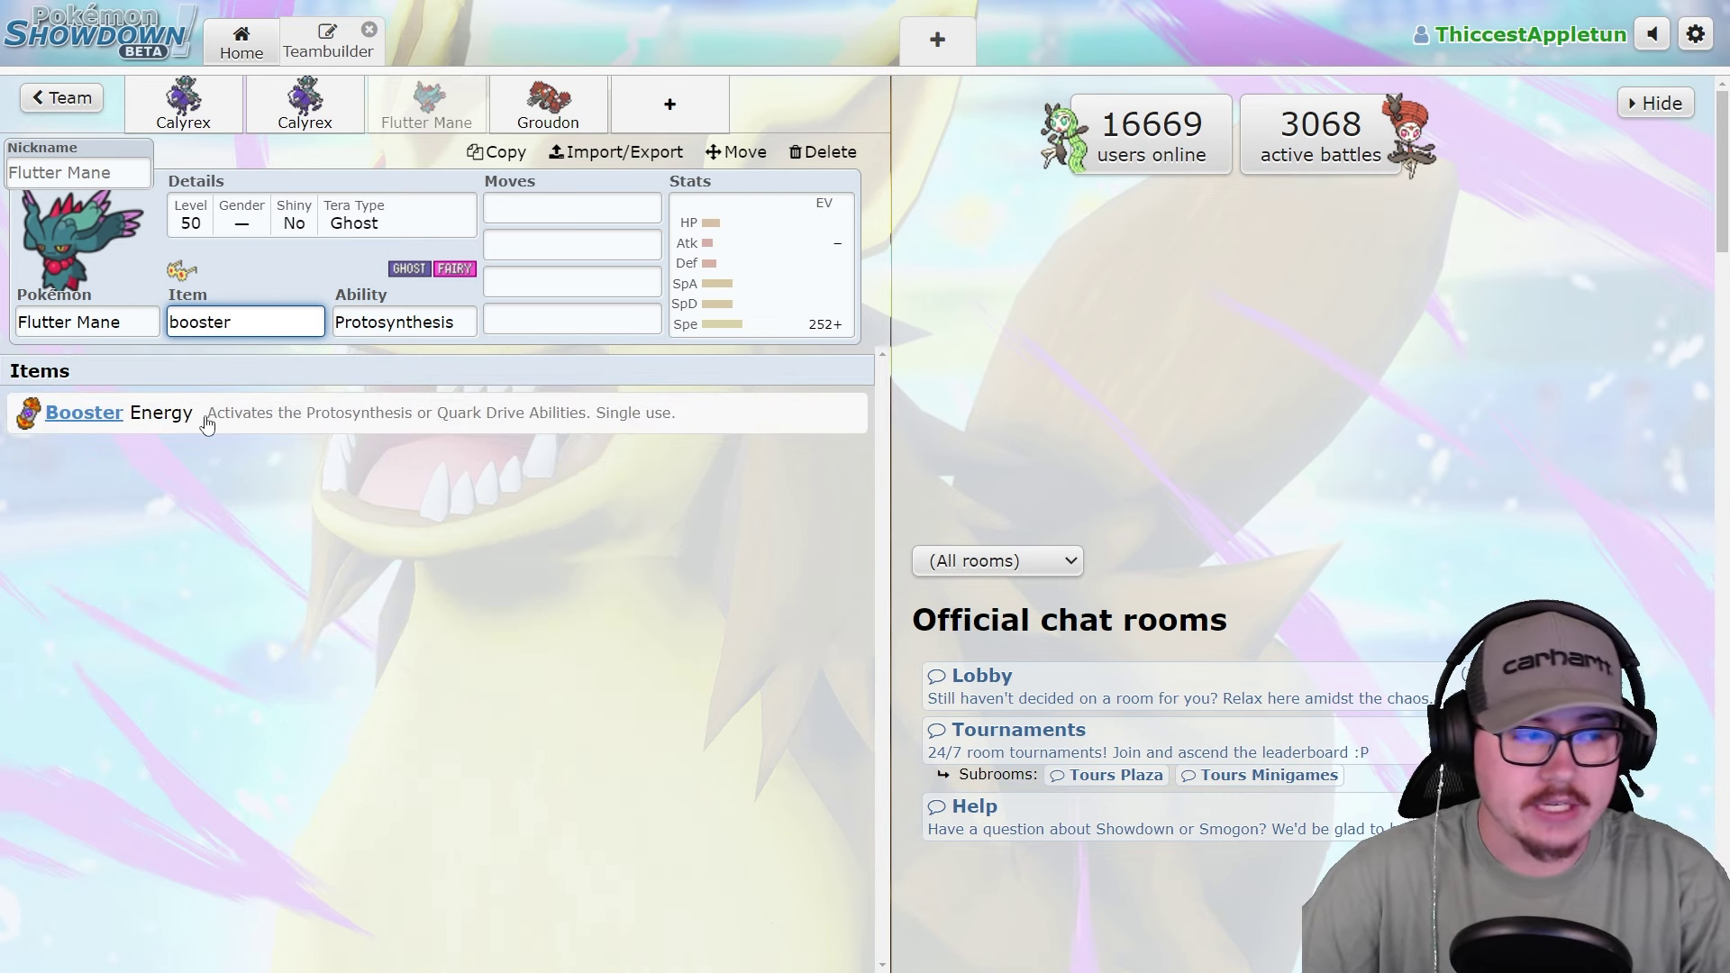
key(Return)
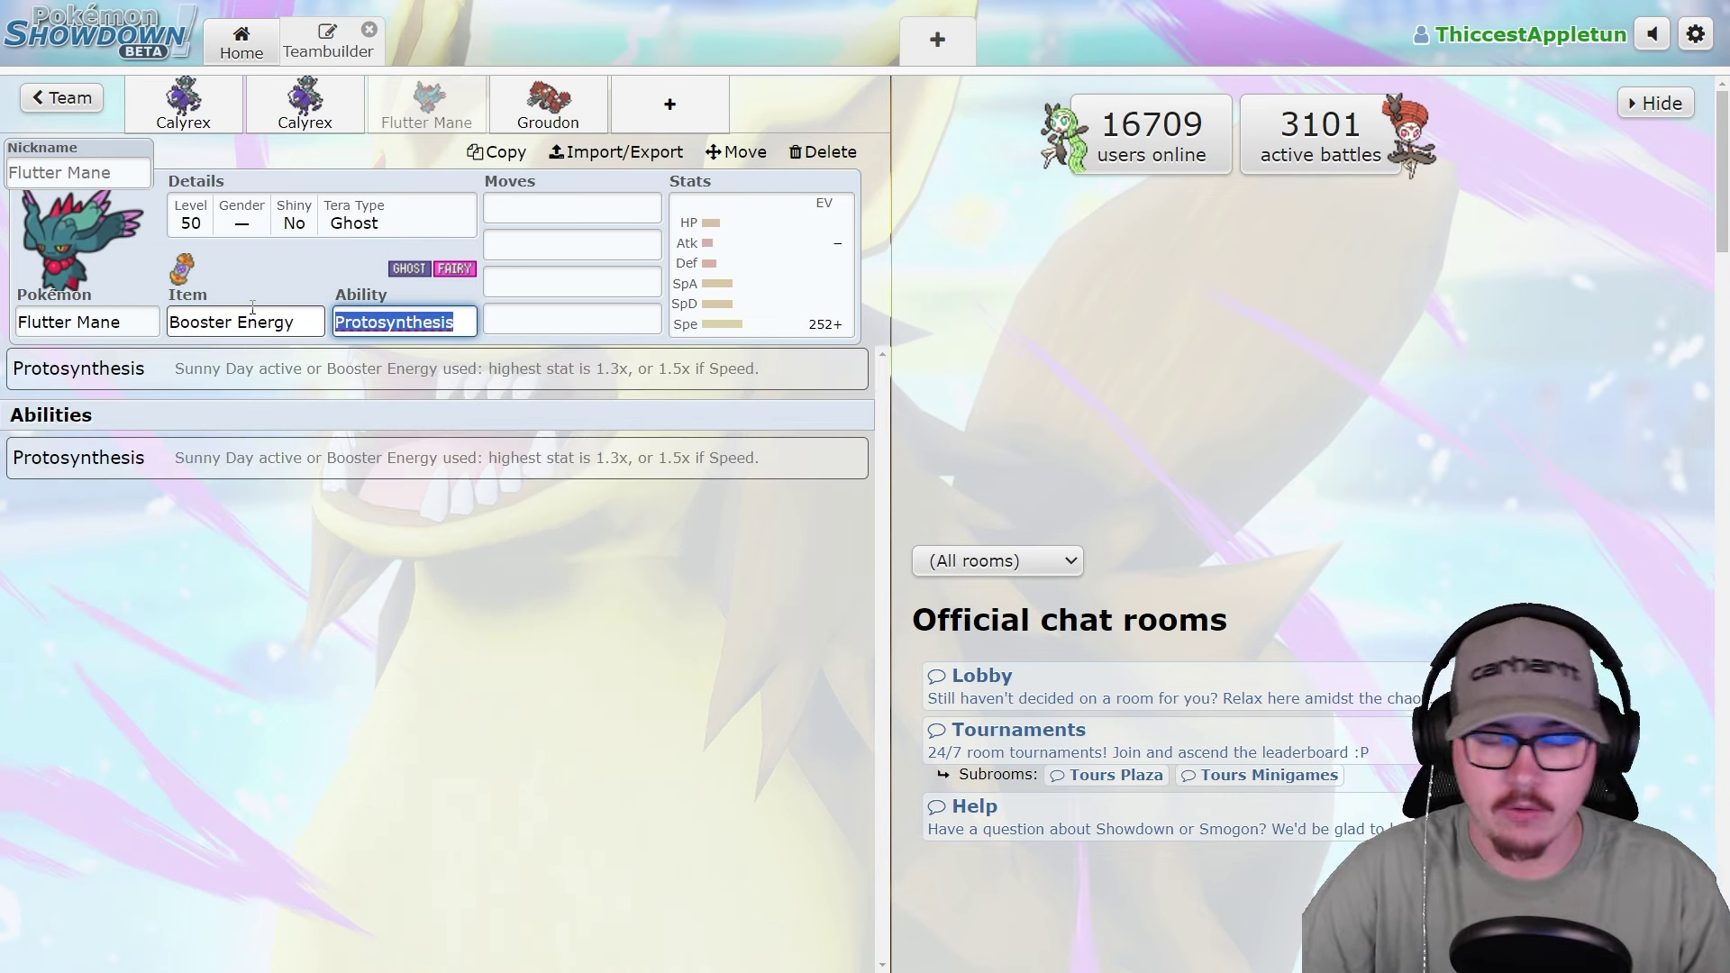
Add Koraidon, then delete both Koraidon and Groudon from the team.
click(654, 109)
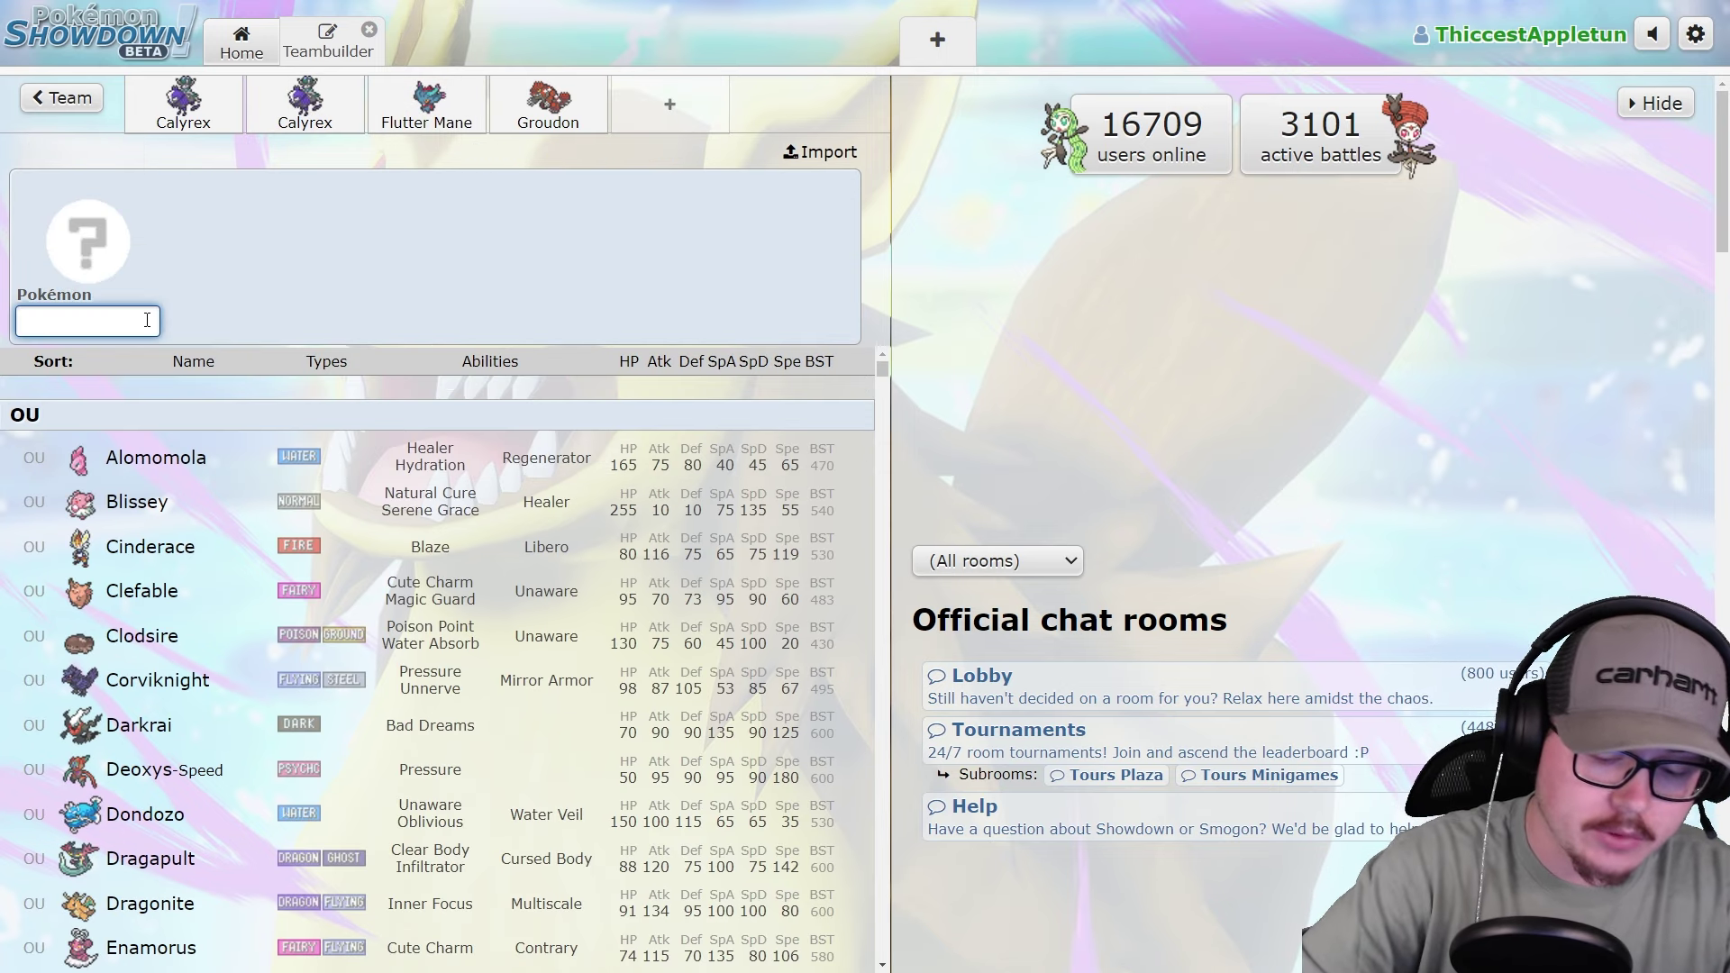
text(koraidon)
key(Return)
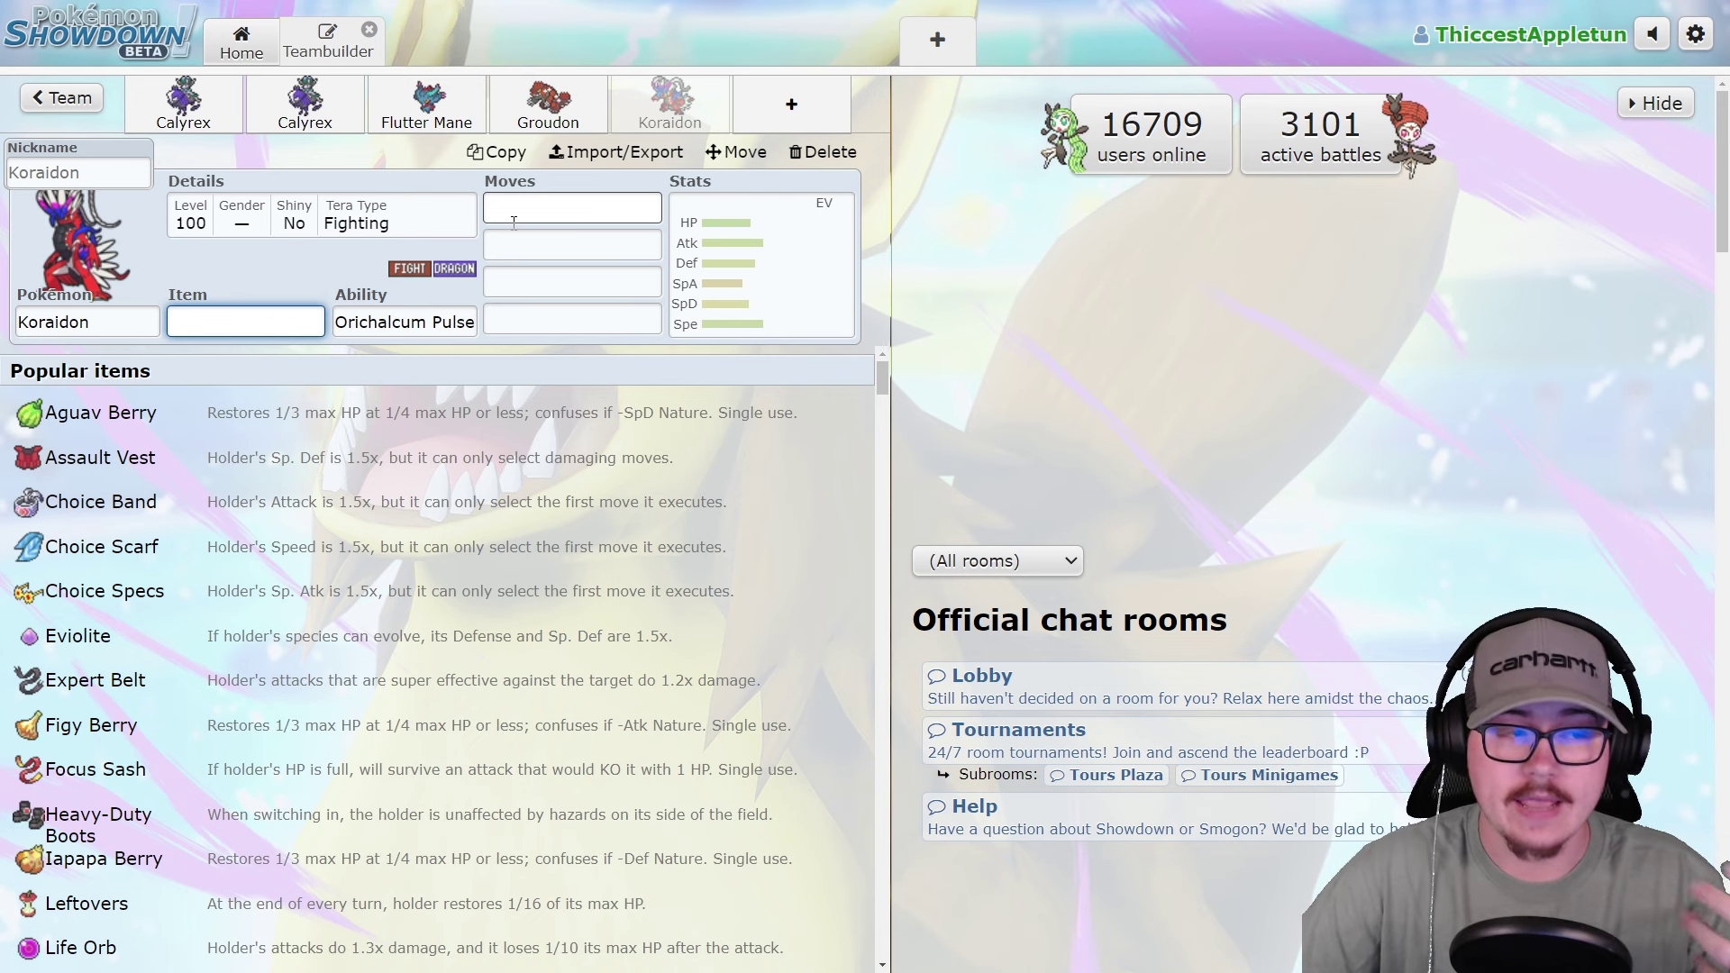
click(823, 151)
click(109, 326)
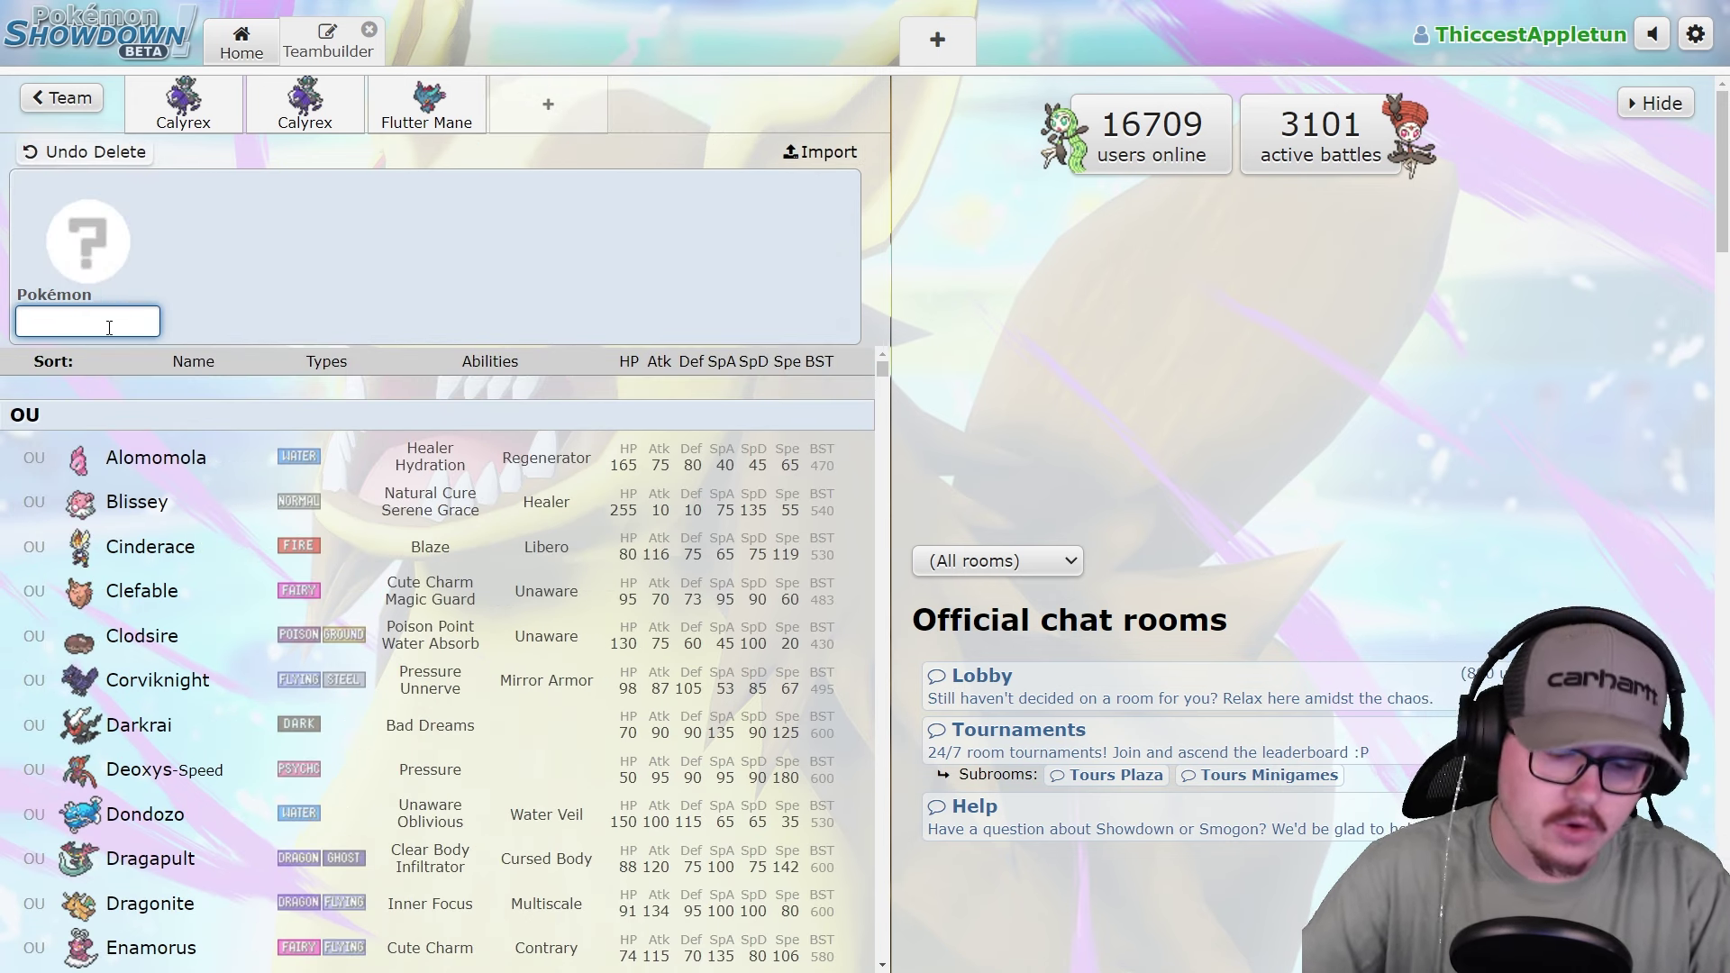
Add Kyogre and Terapagos-Stellar to the team and view Flutter Mane's set.
text(ky)
click(232, 406)
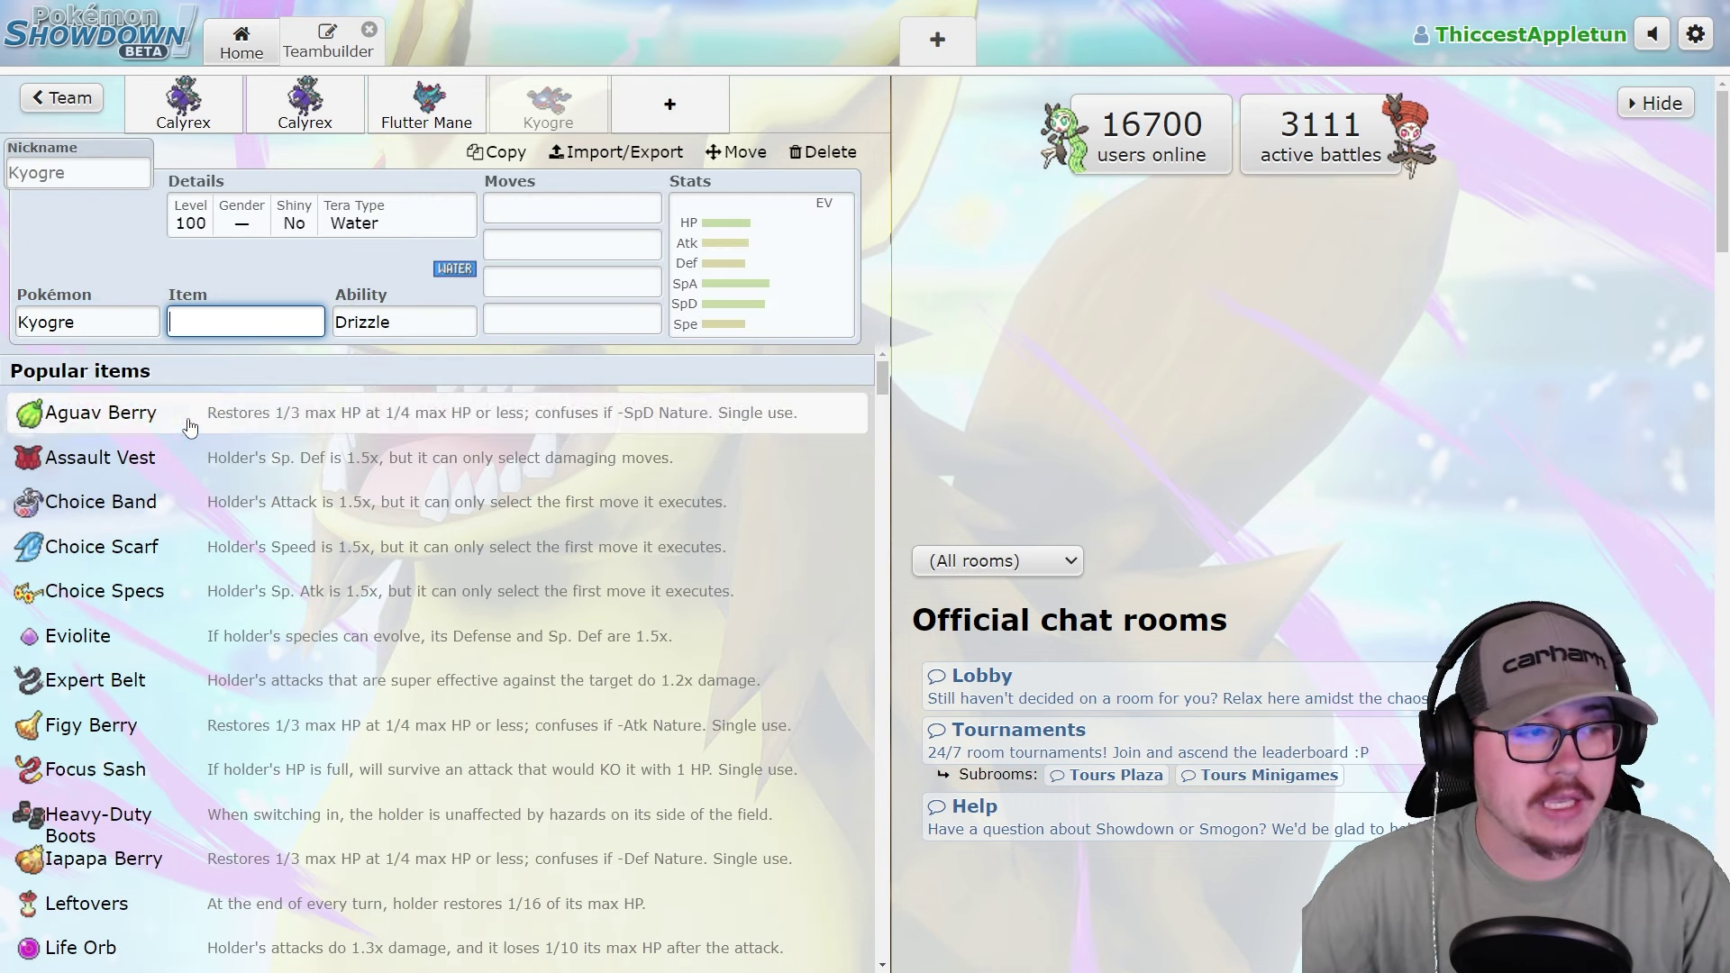
click(669, 104)
text(tera)
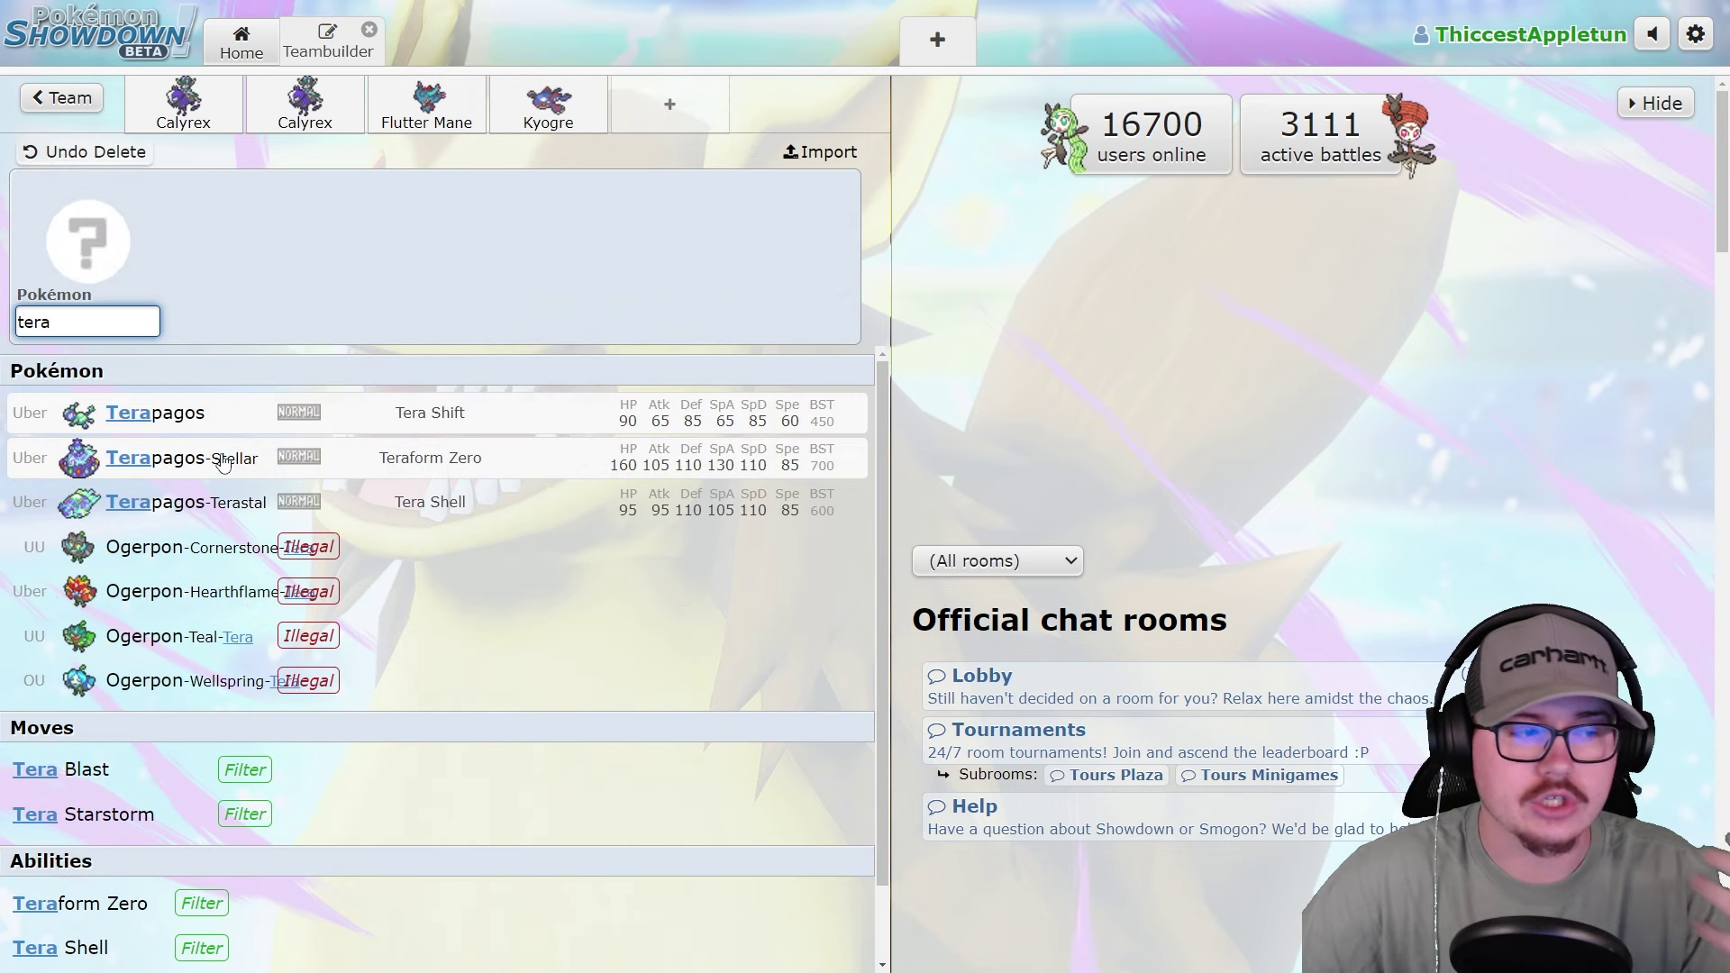
click(224, 459)
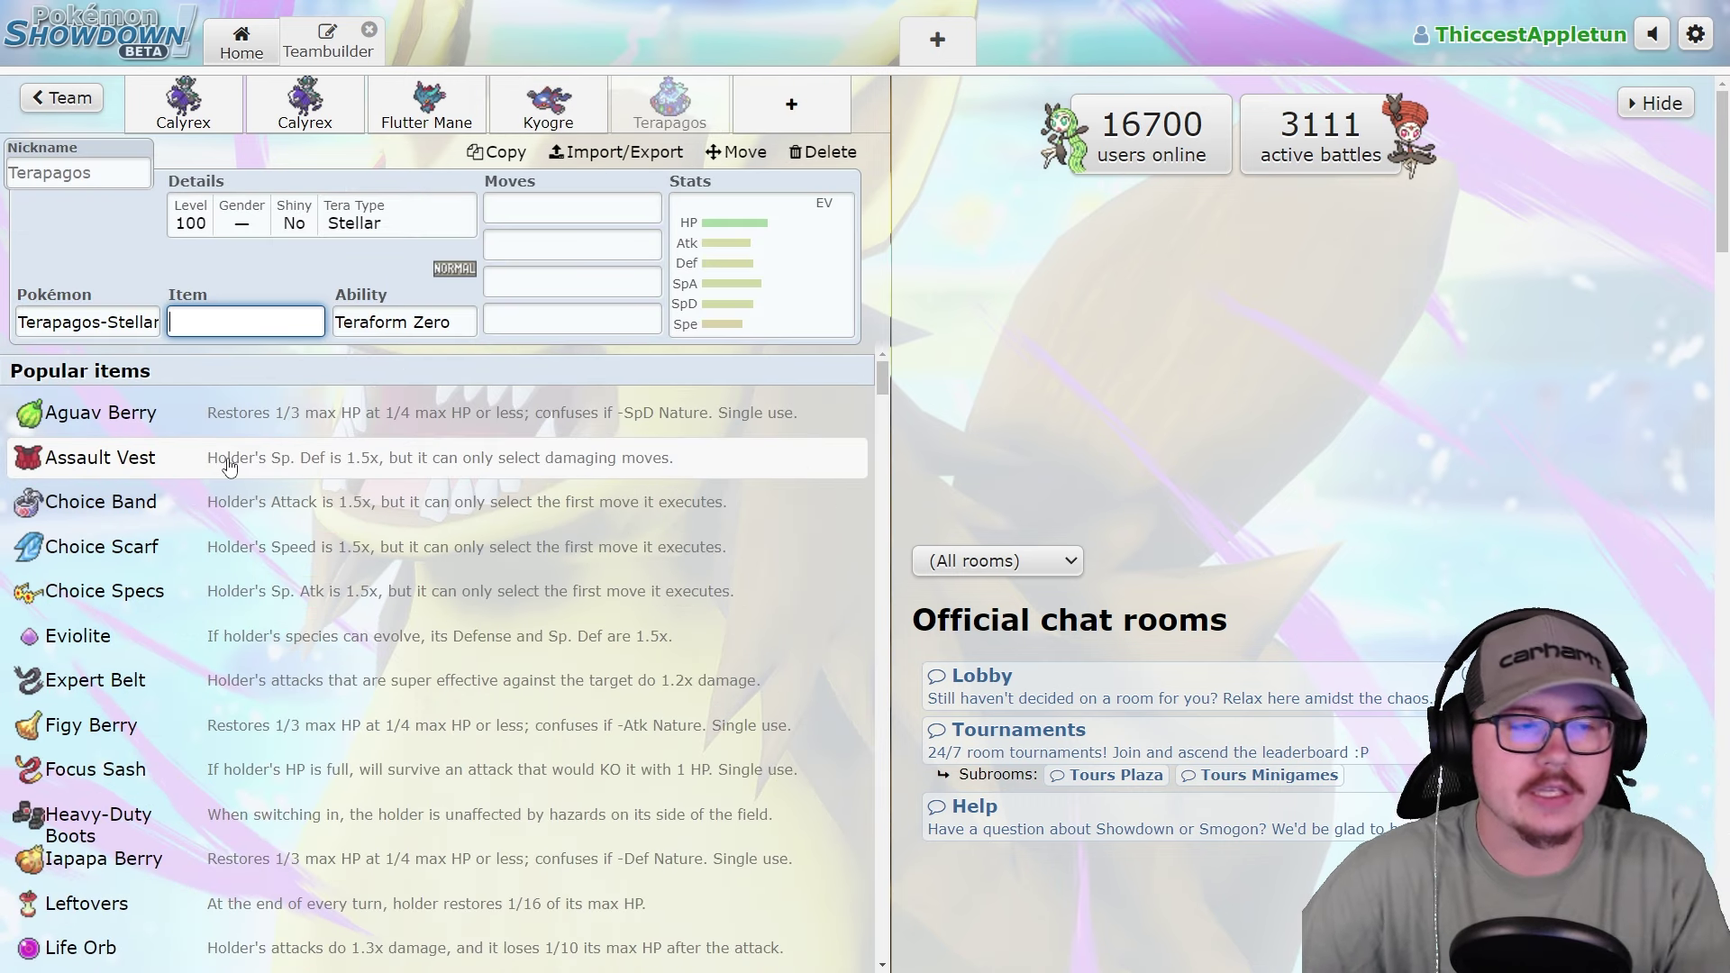
click(532, 113)
click(450, 99)
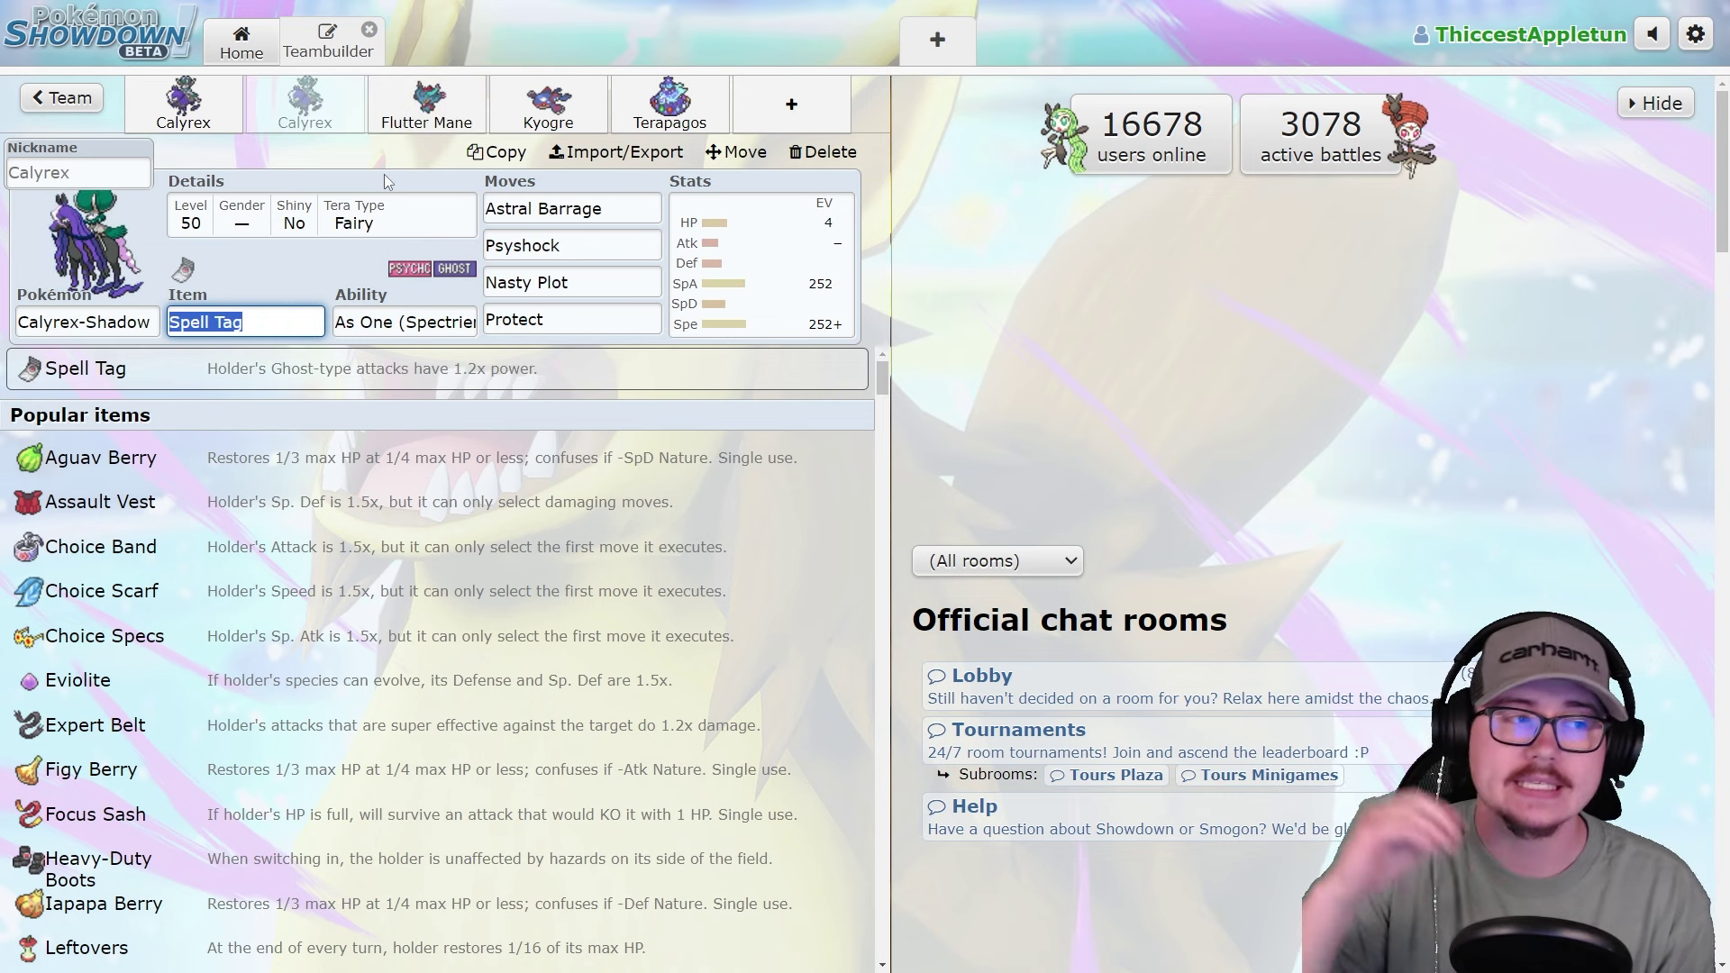
Delete Flutter Mane, Kyogre and Terapagos from the team.
click(426, 103)
click(798, 149)
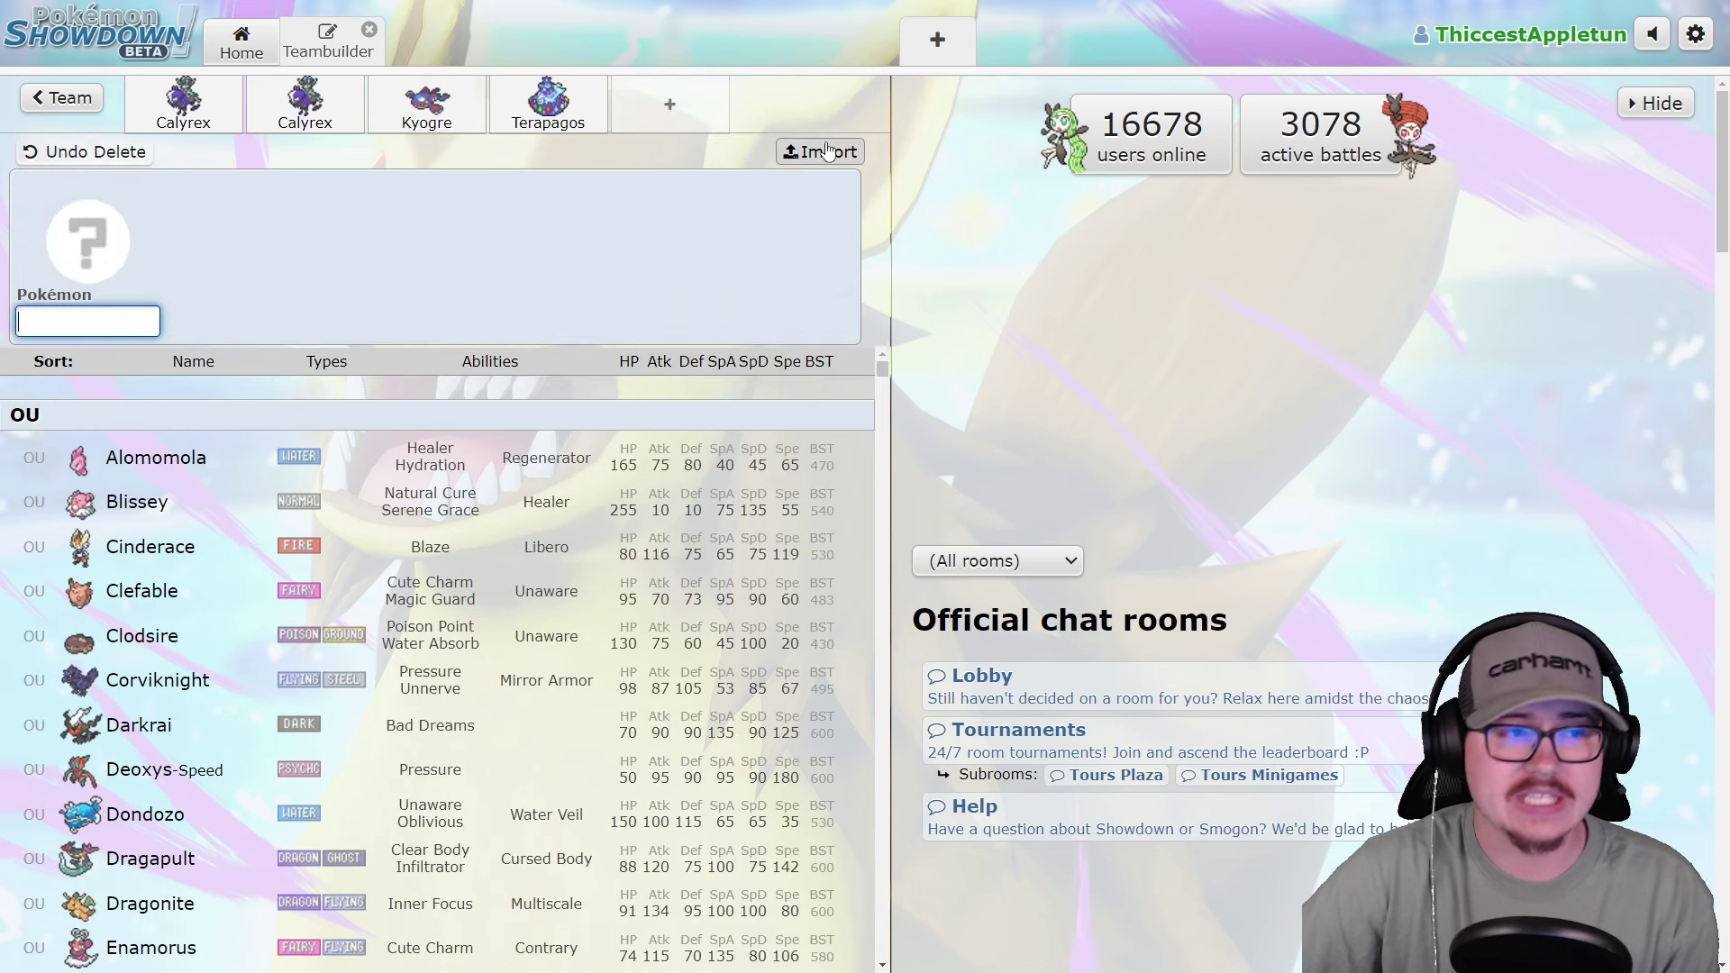
click(809, 152)
click(813, 152)
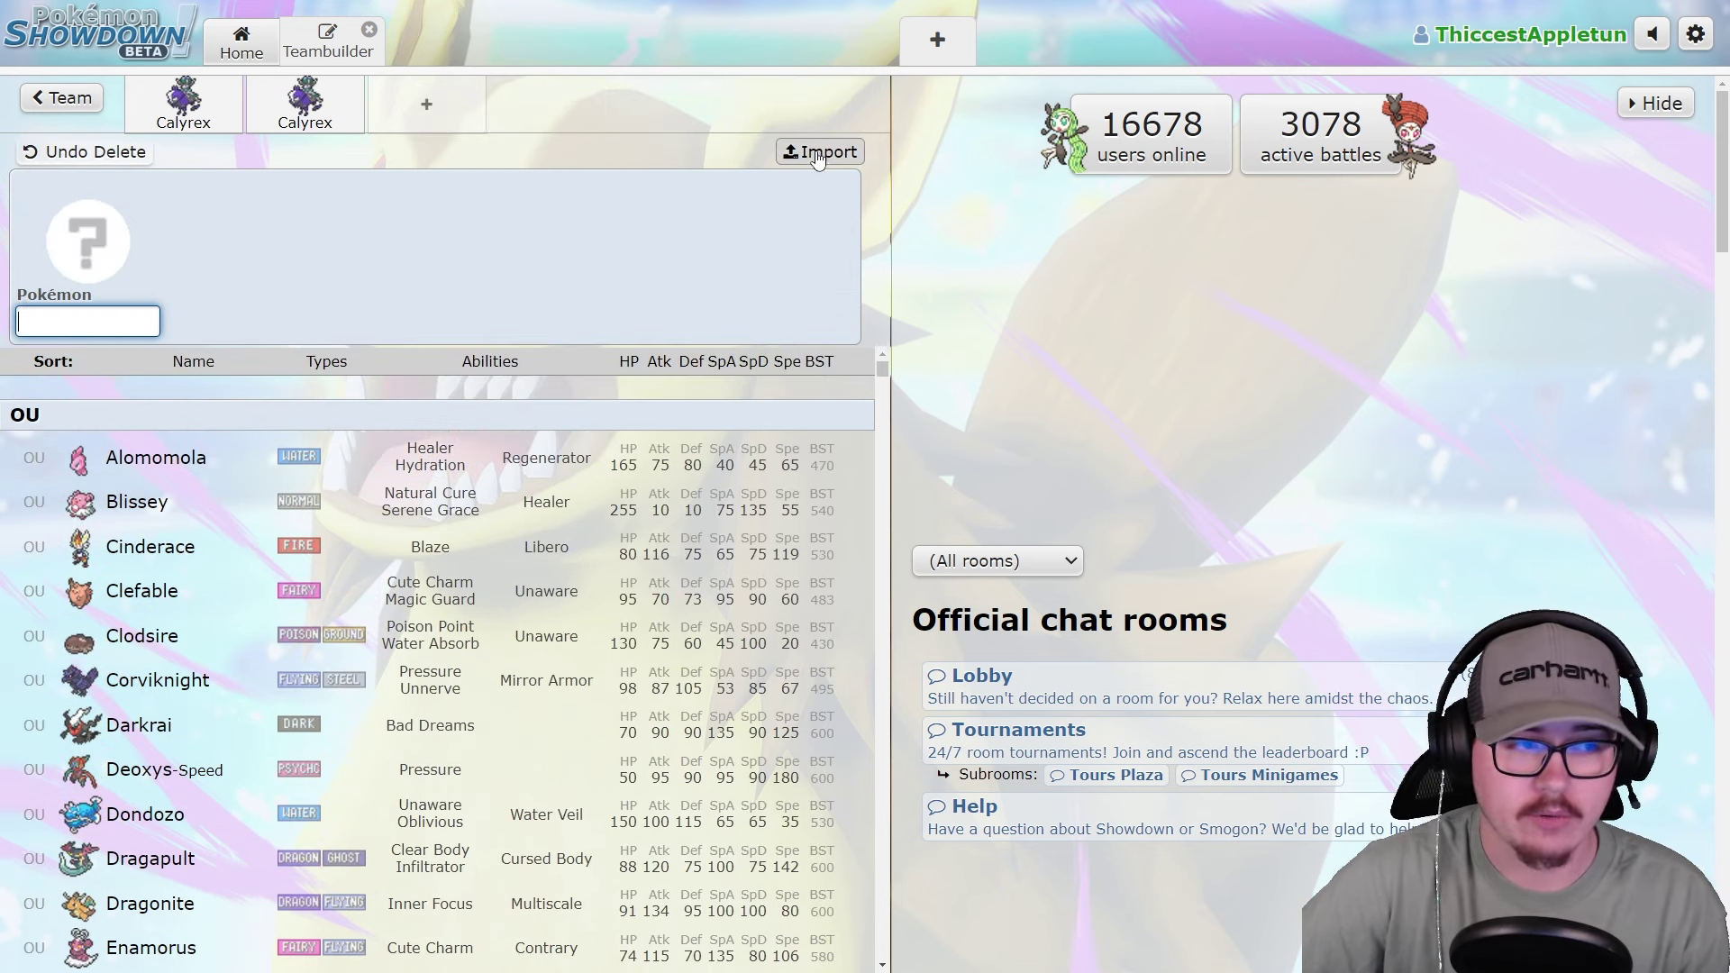
Review the first Calyrex-Shadow's ability and its Astral Barrage and Expanding Force moves.
click(183, 104)
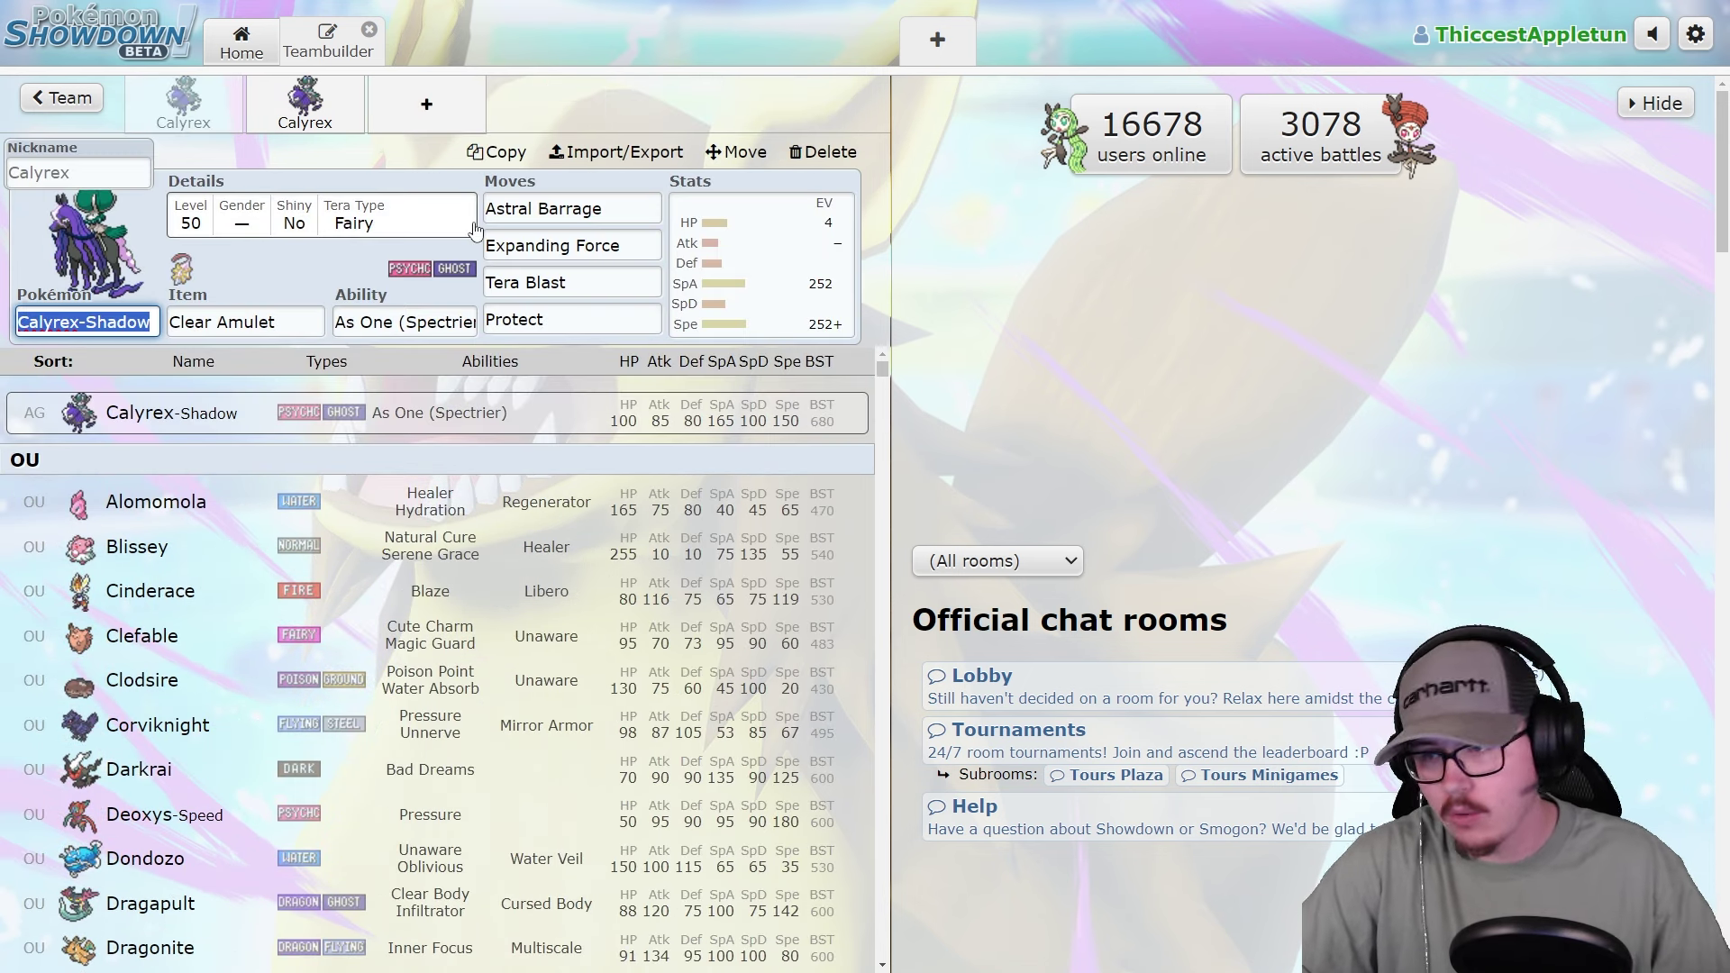
click(618, 209)
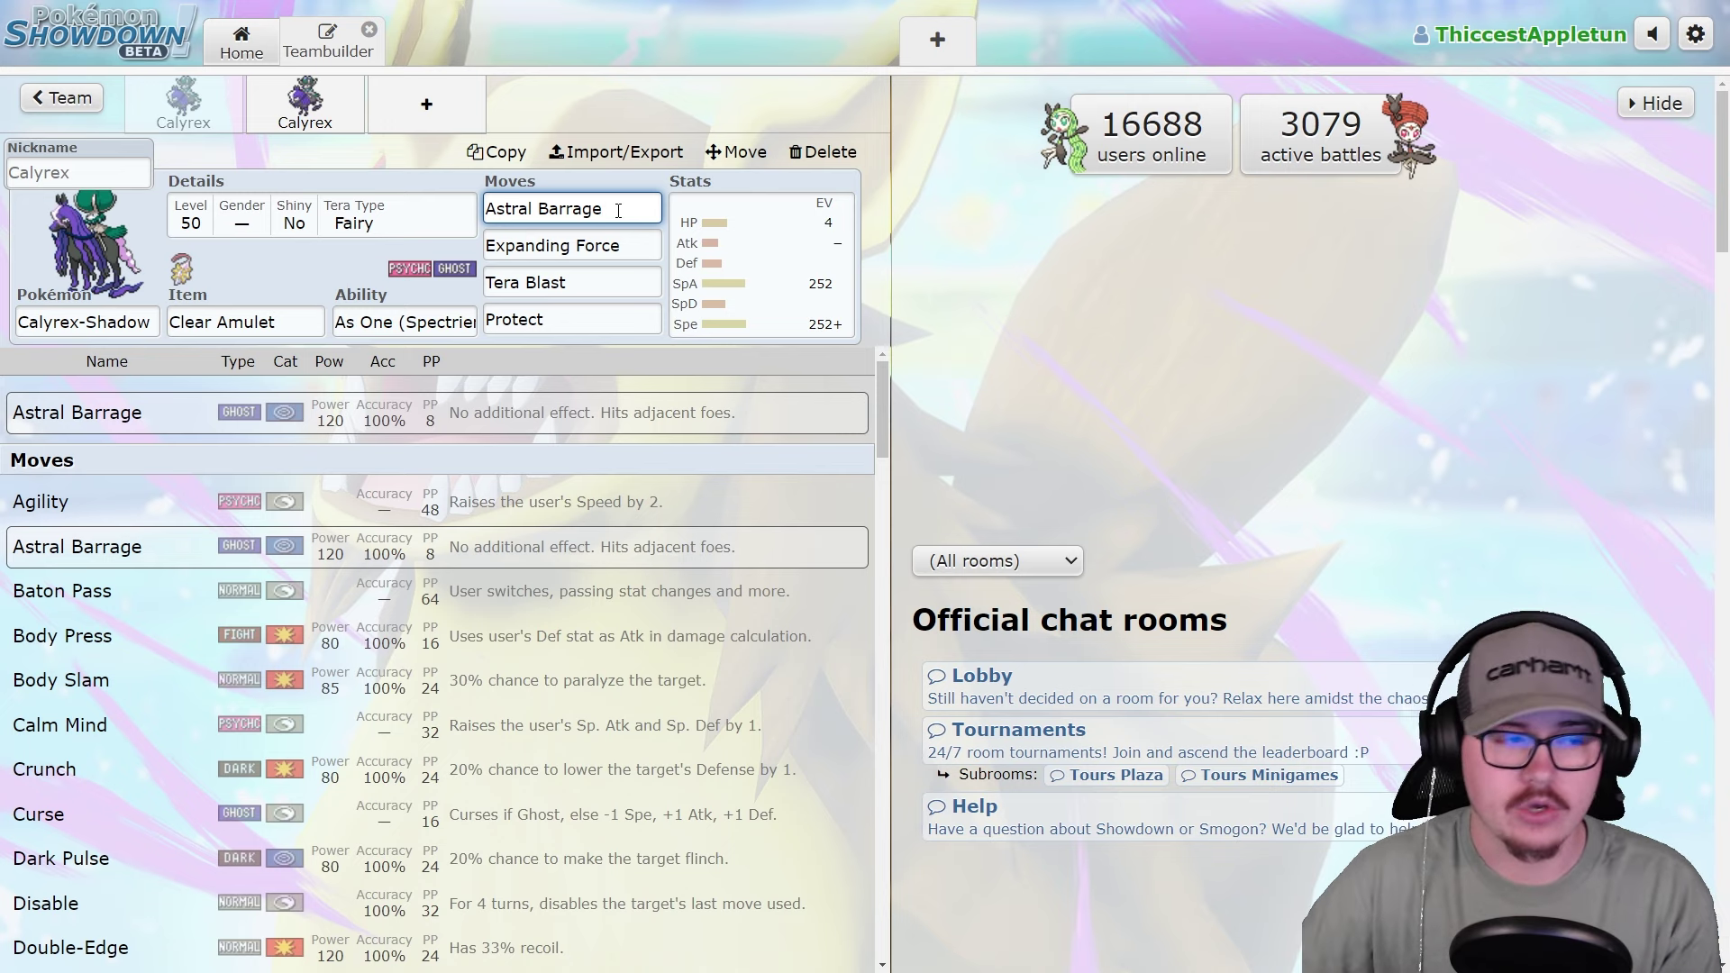
click(405, 321)
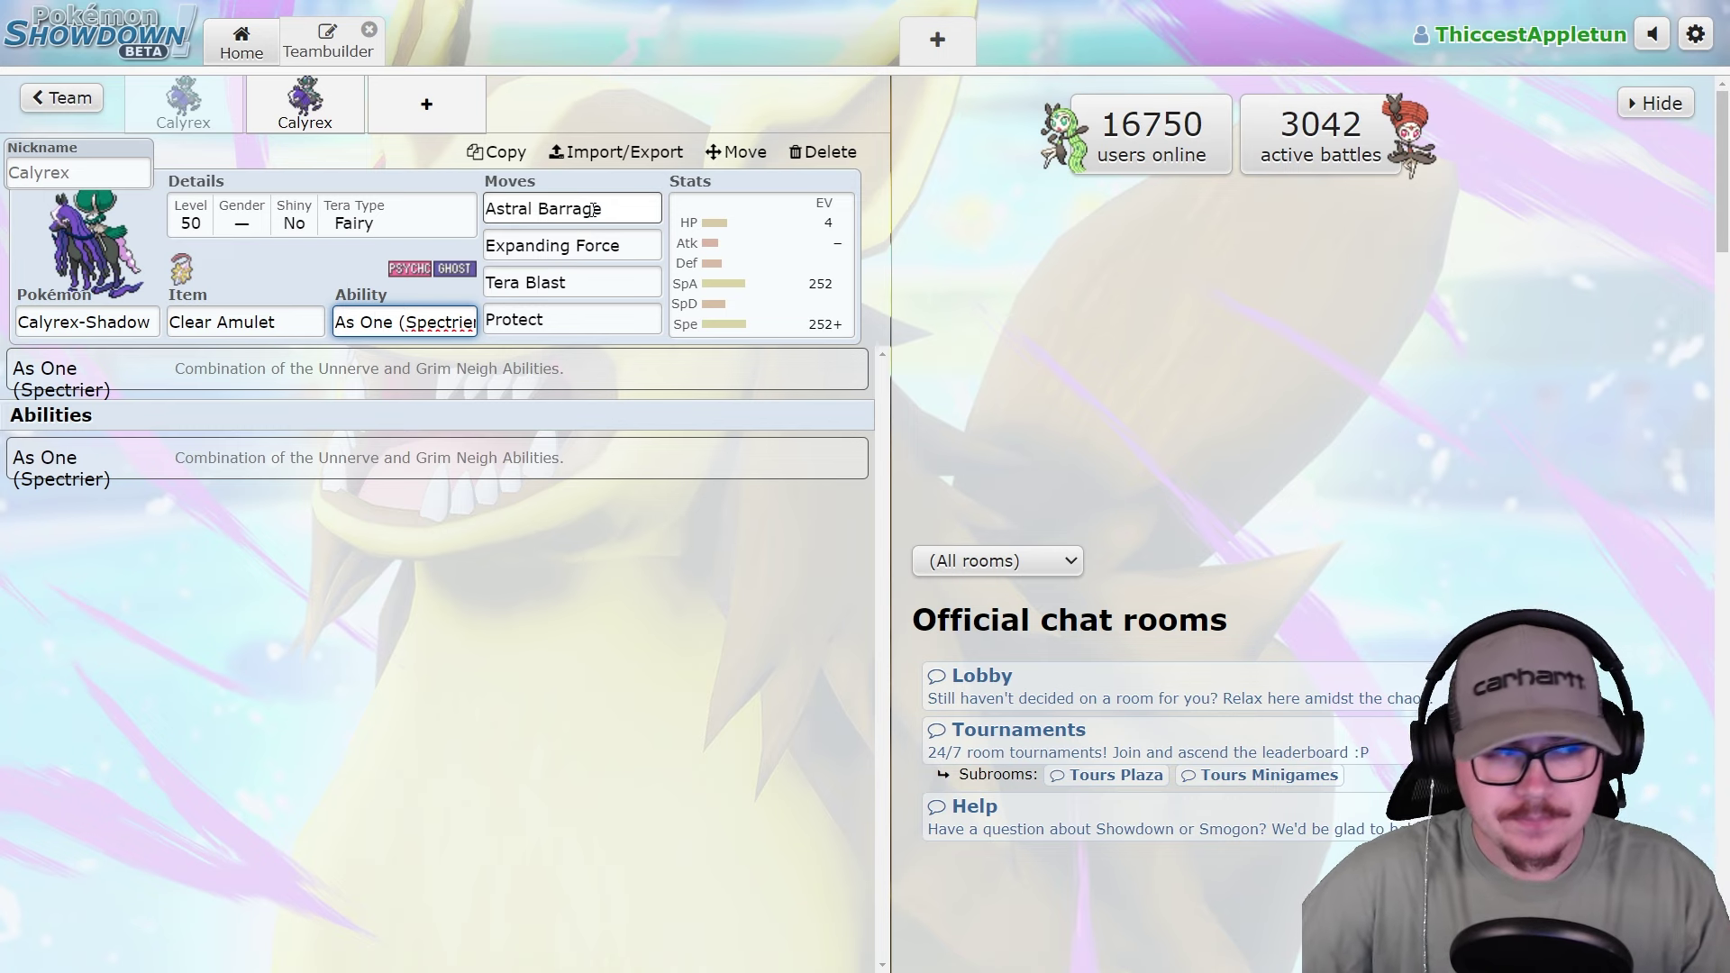
click(593, 209)
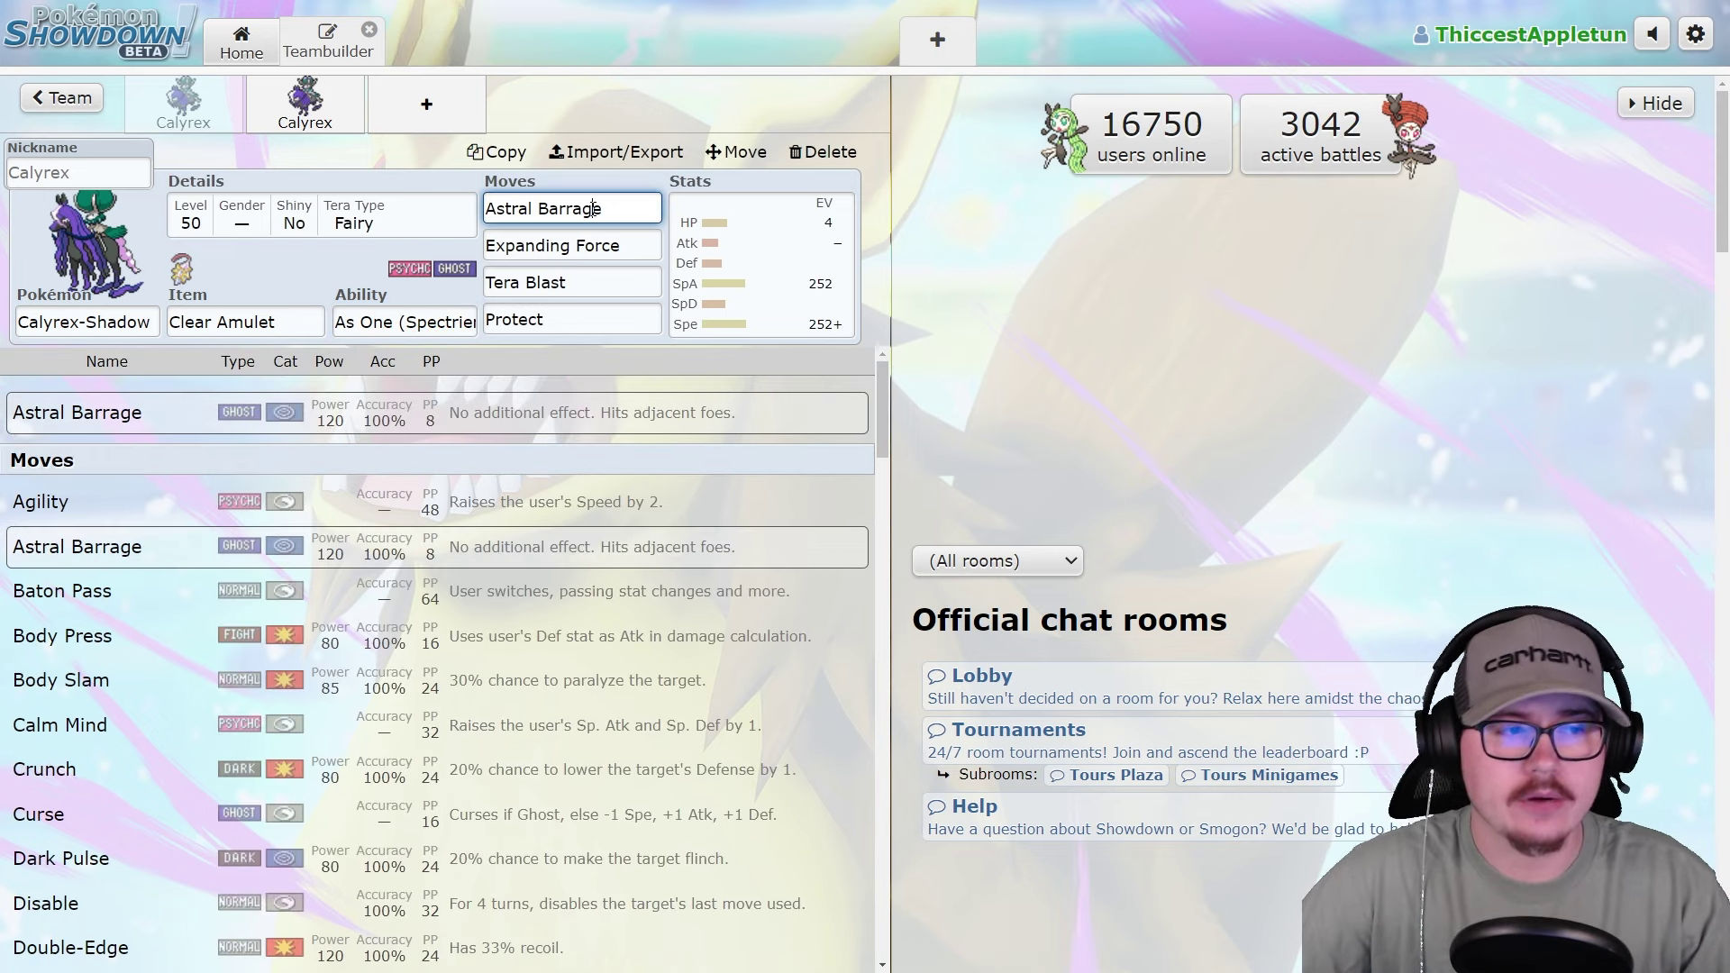
click(638, 241)
click(634, 210)
click(628, 248)
Add Indeedee-F as the third member, then view the Spell Tag Calyrex-Shadow set.
click(473, 110)
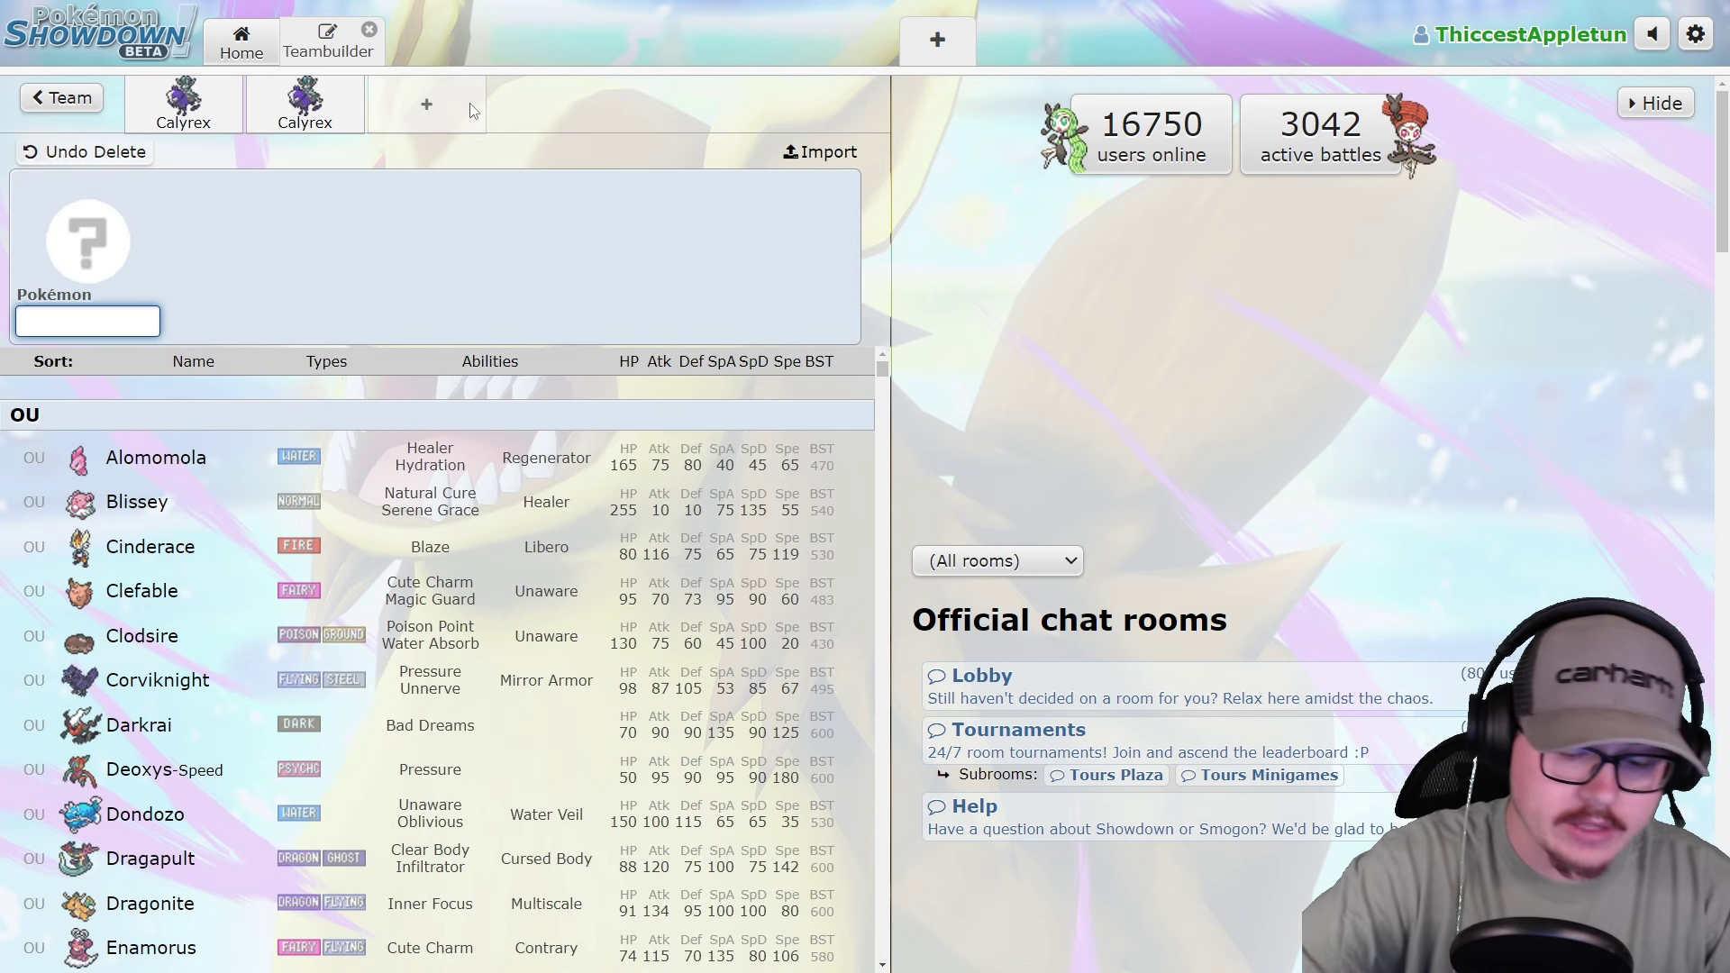
text(in)
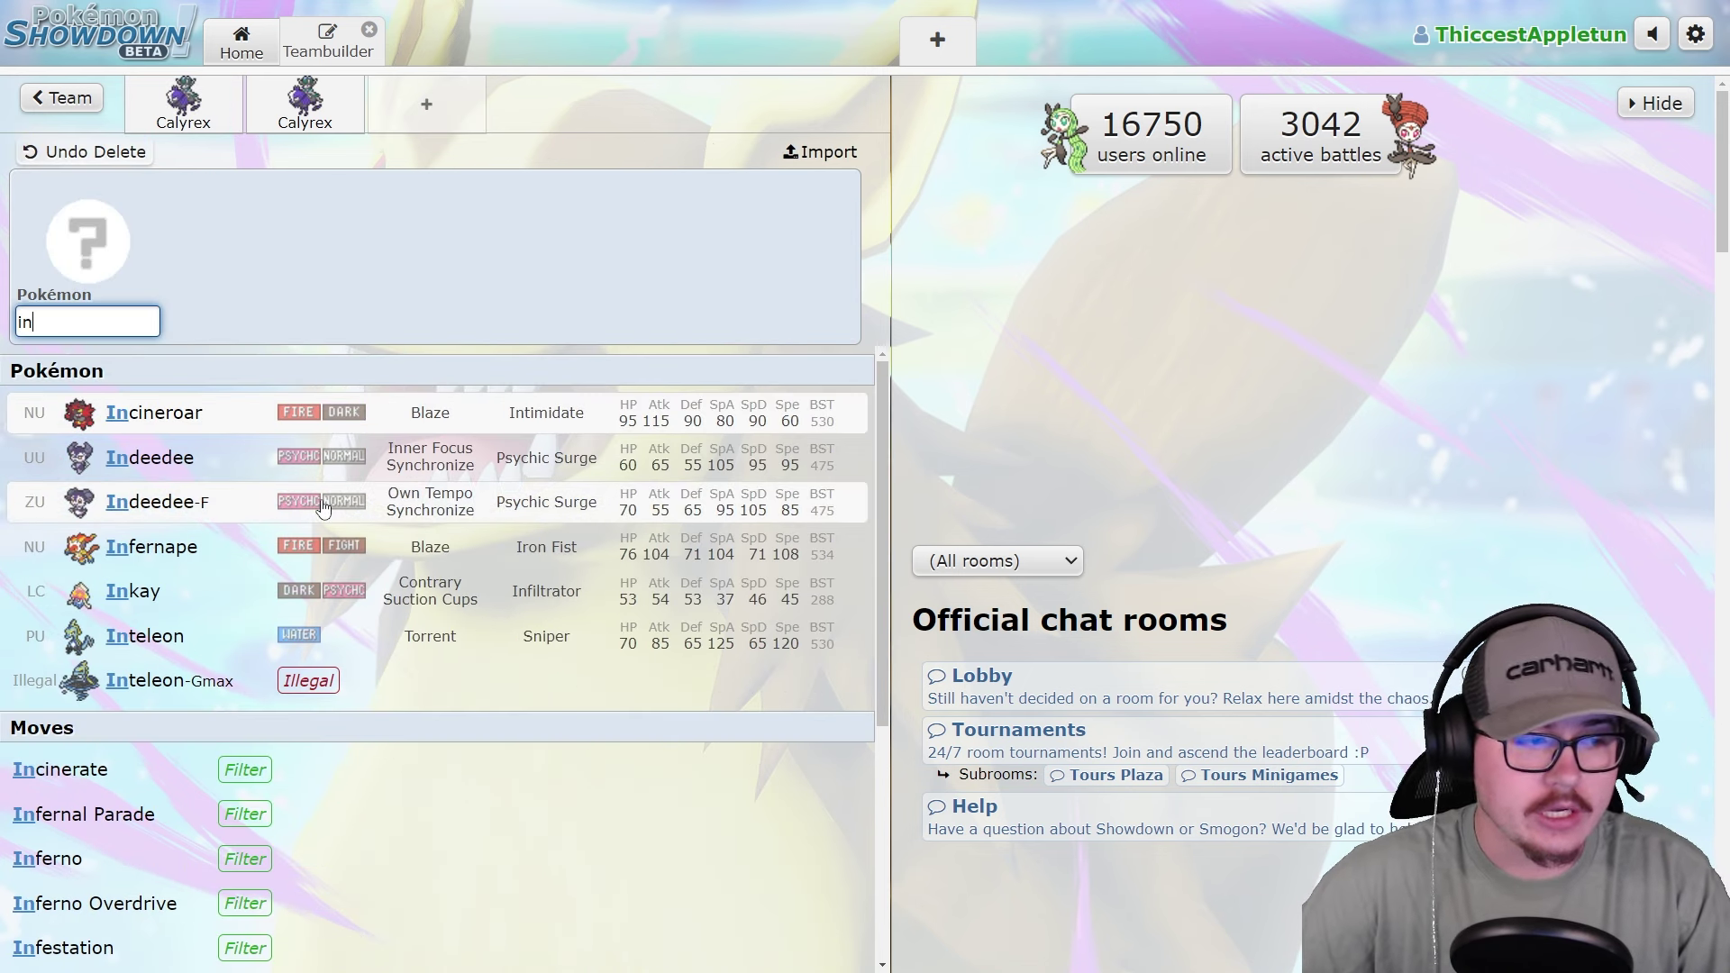
click(323, 502)
click(183, 109)
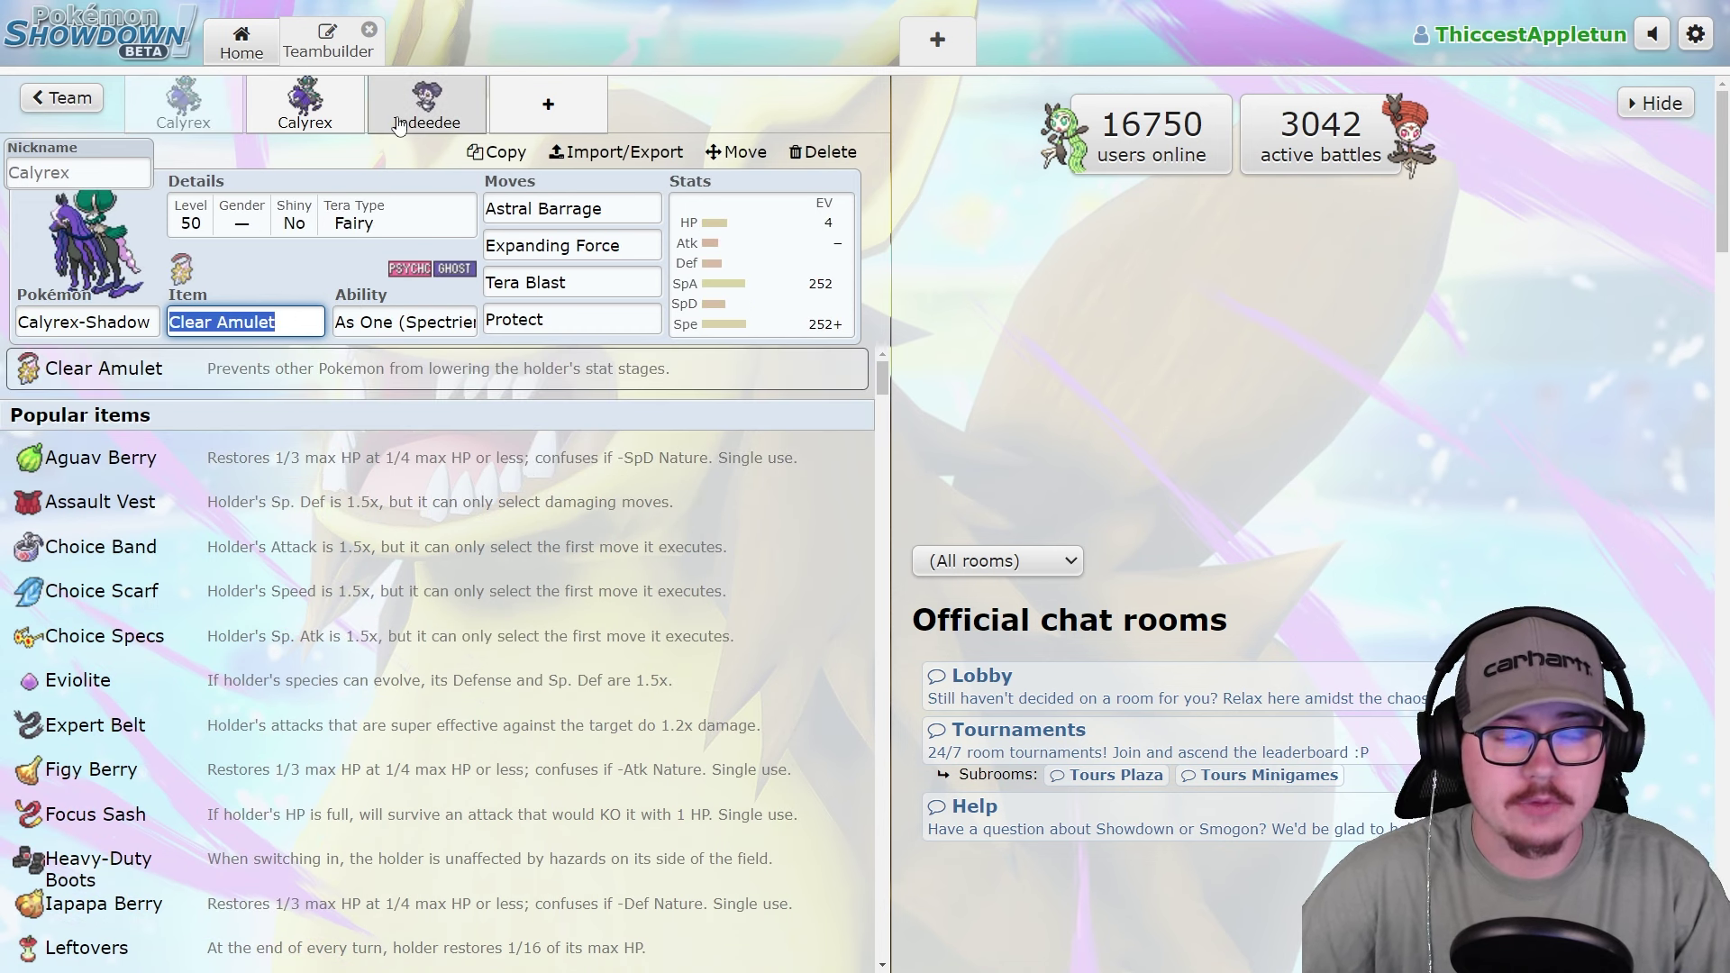
click(399, 126)
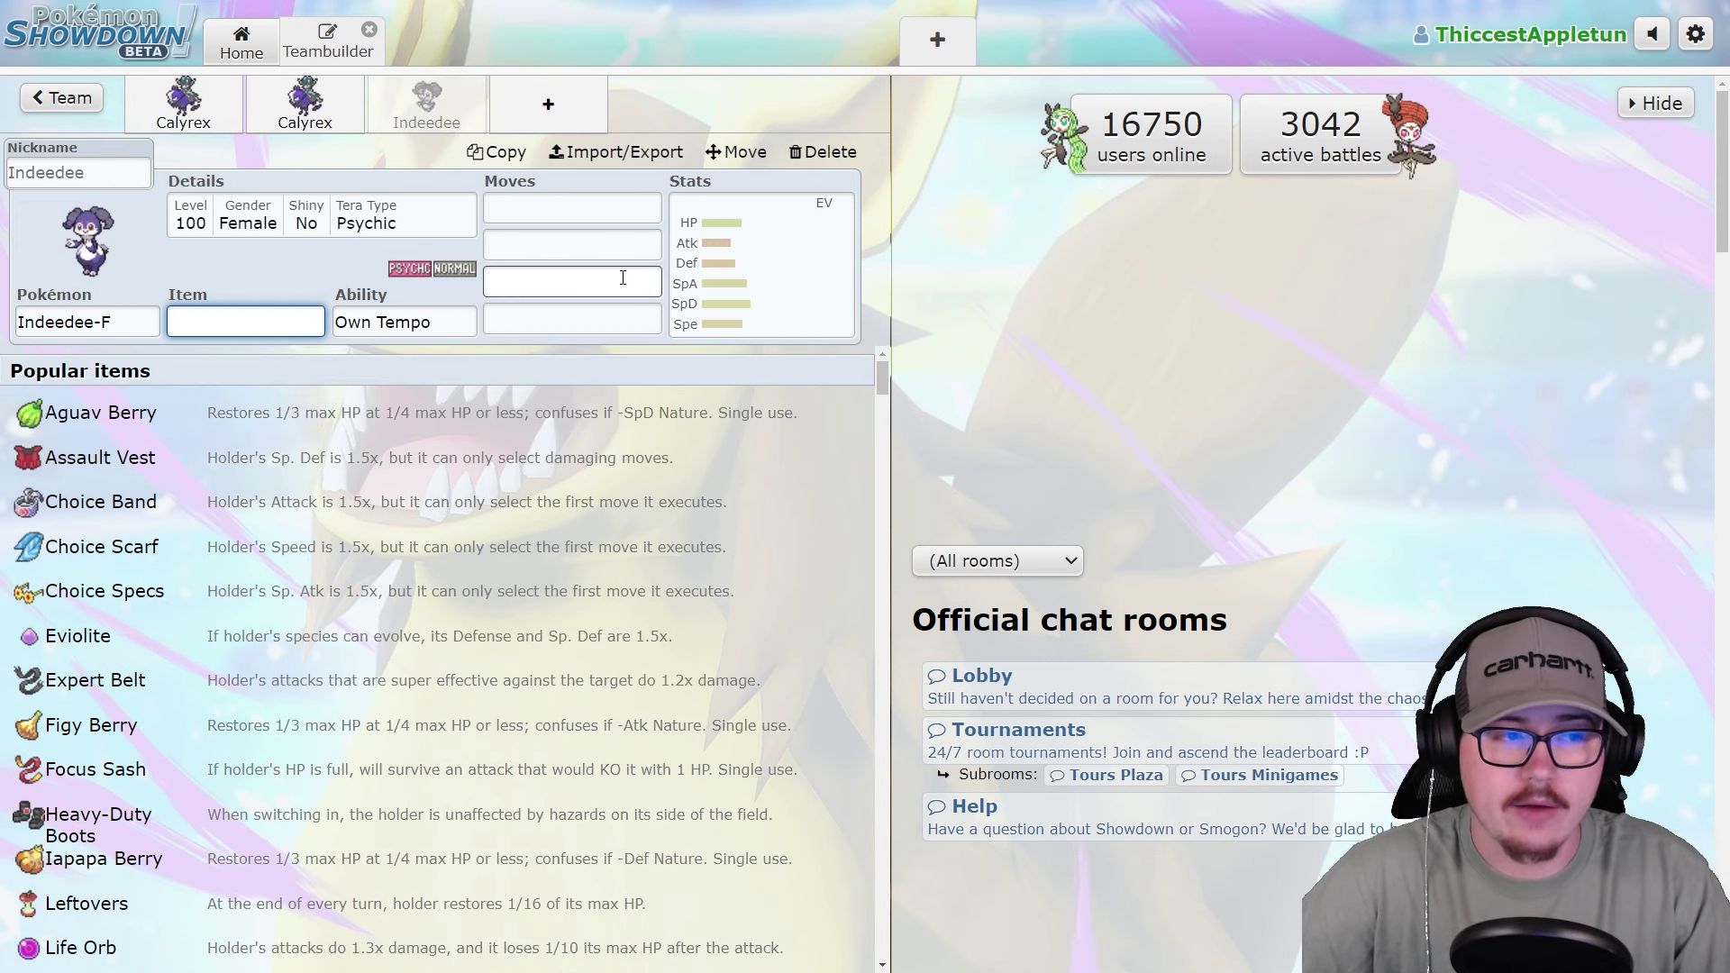
click(139, 107)
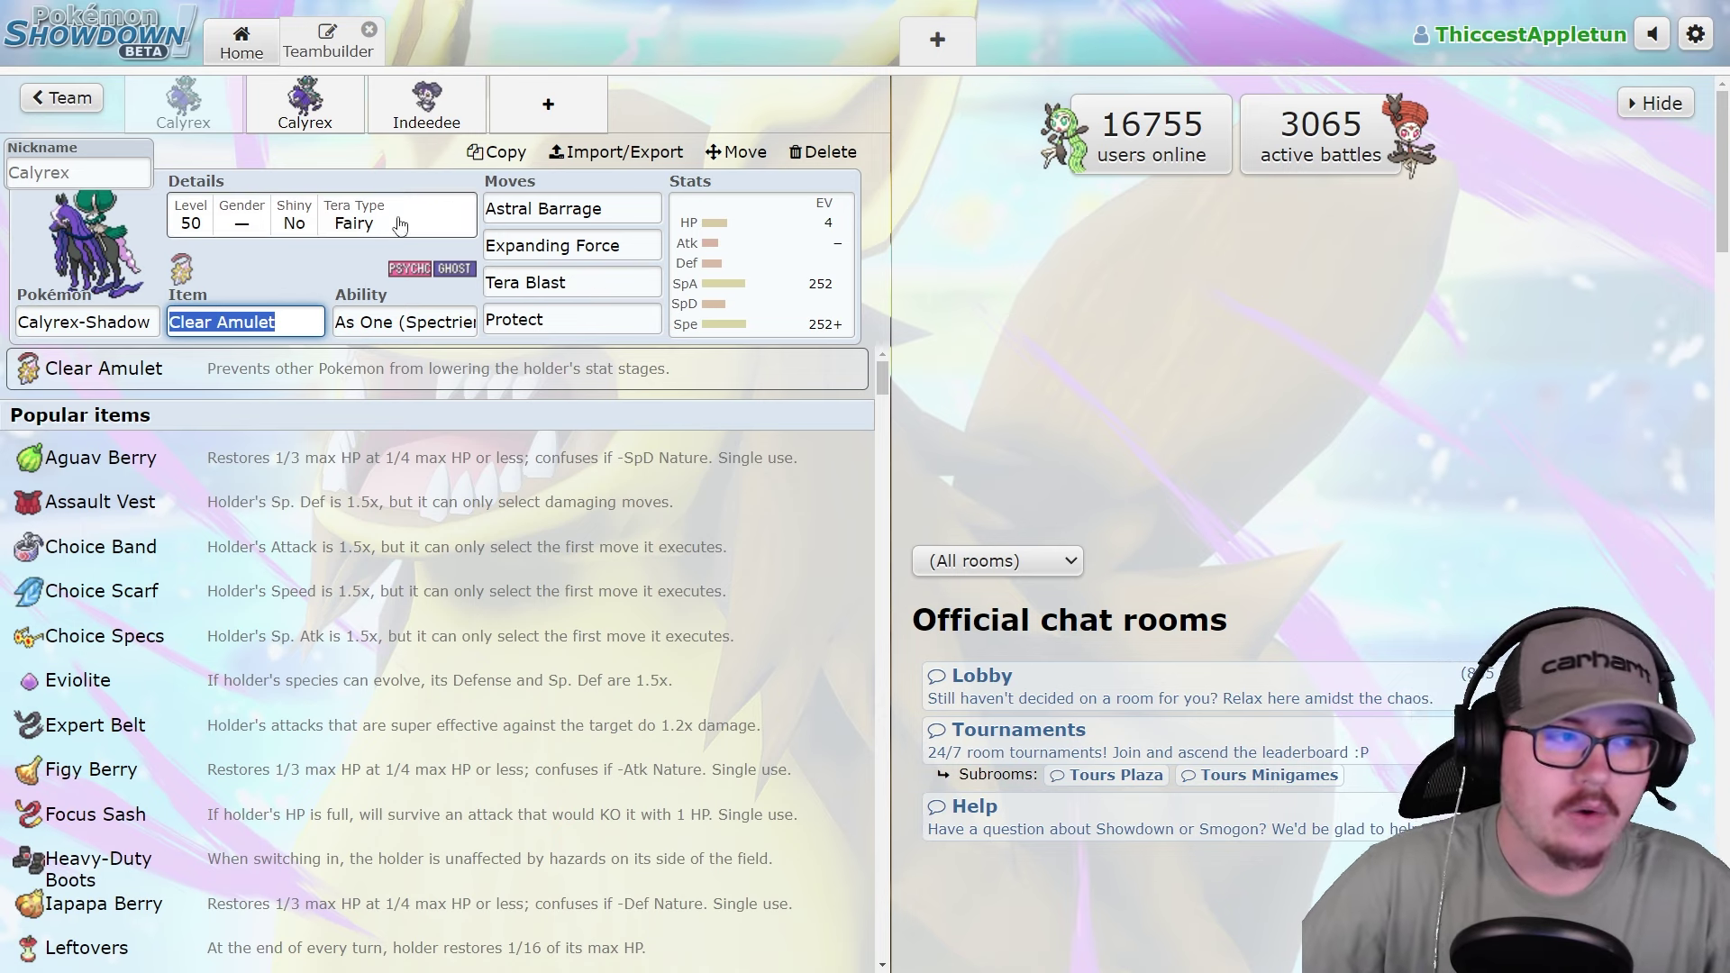
click(343, 117)
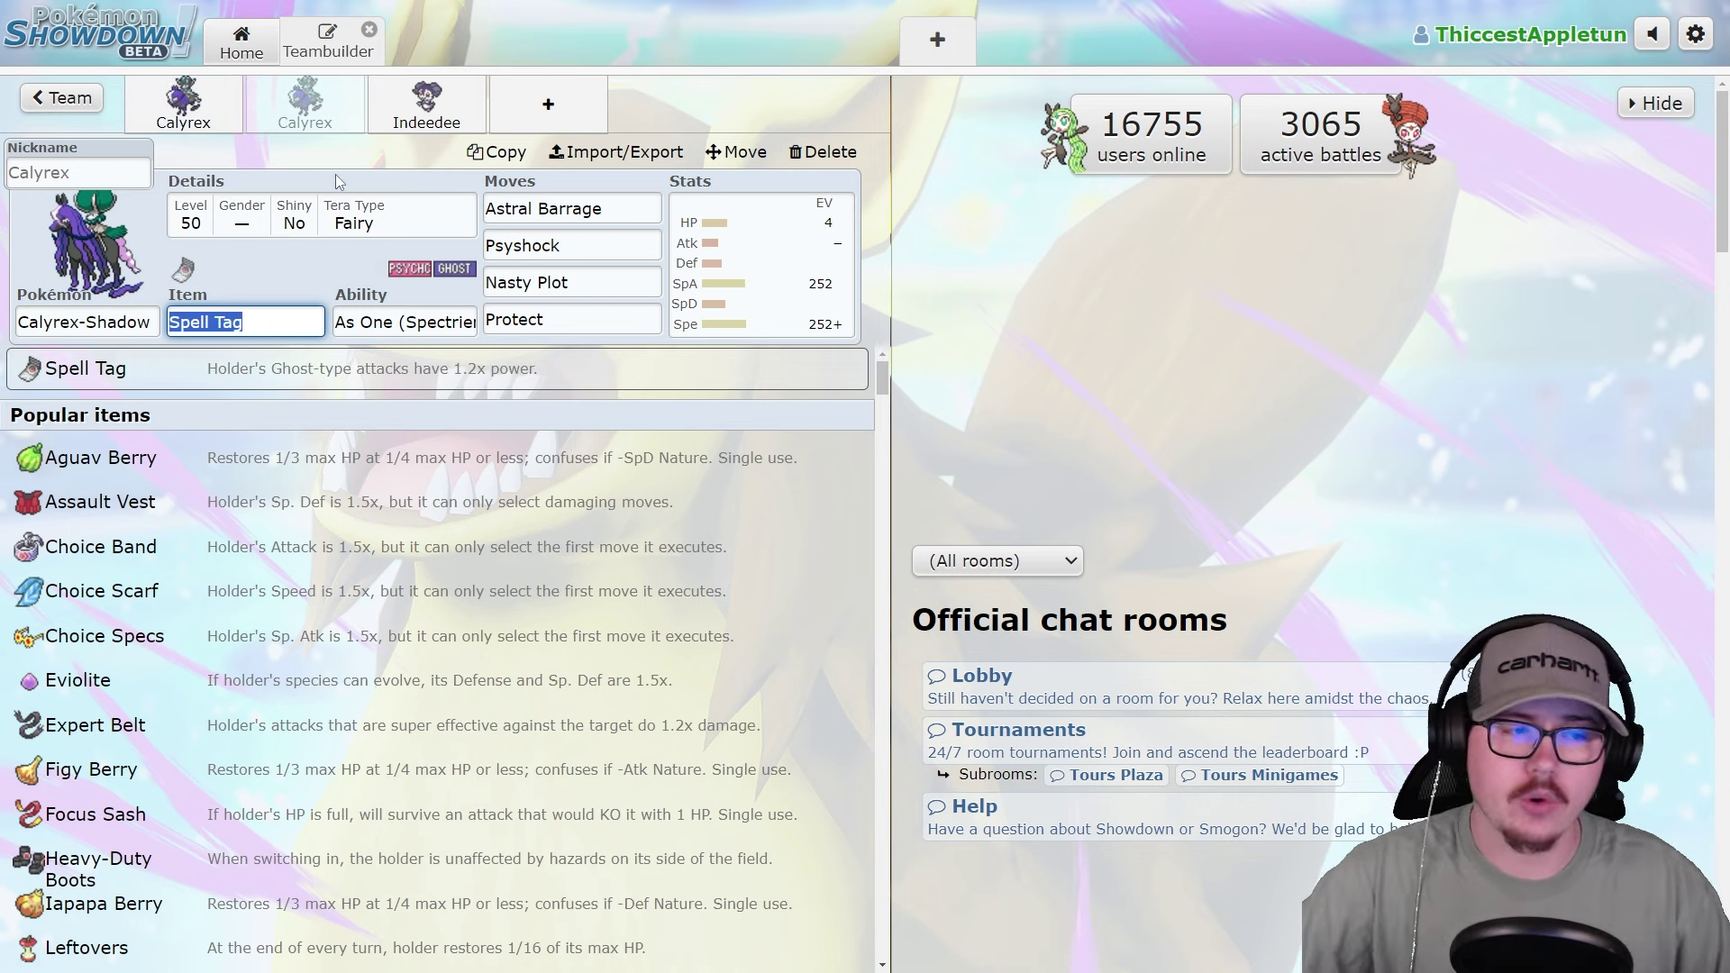
Show the Spell Tag Calyrex-Shadow's EV spread and enter '-' in the Attack EV field.
click(791, 306)
click(398, 533)
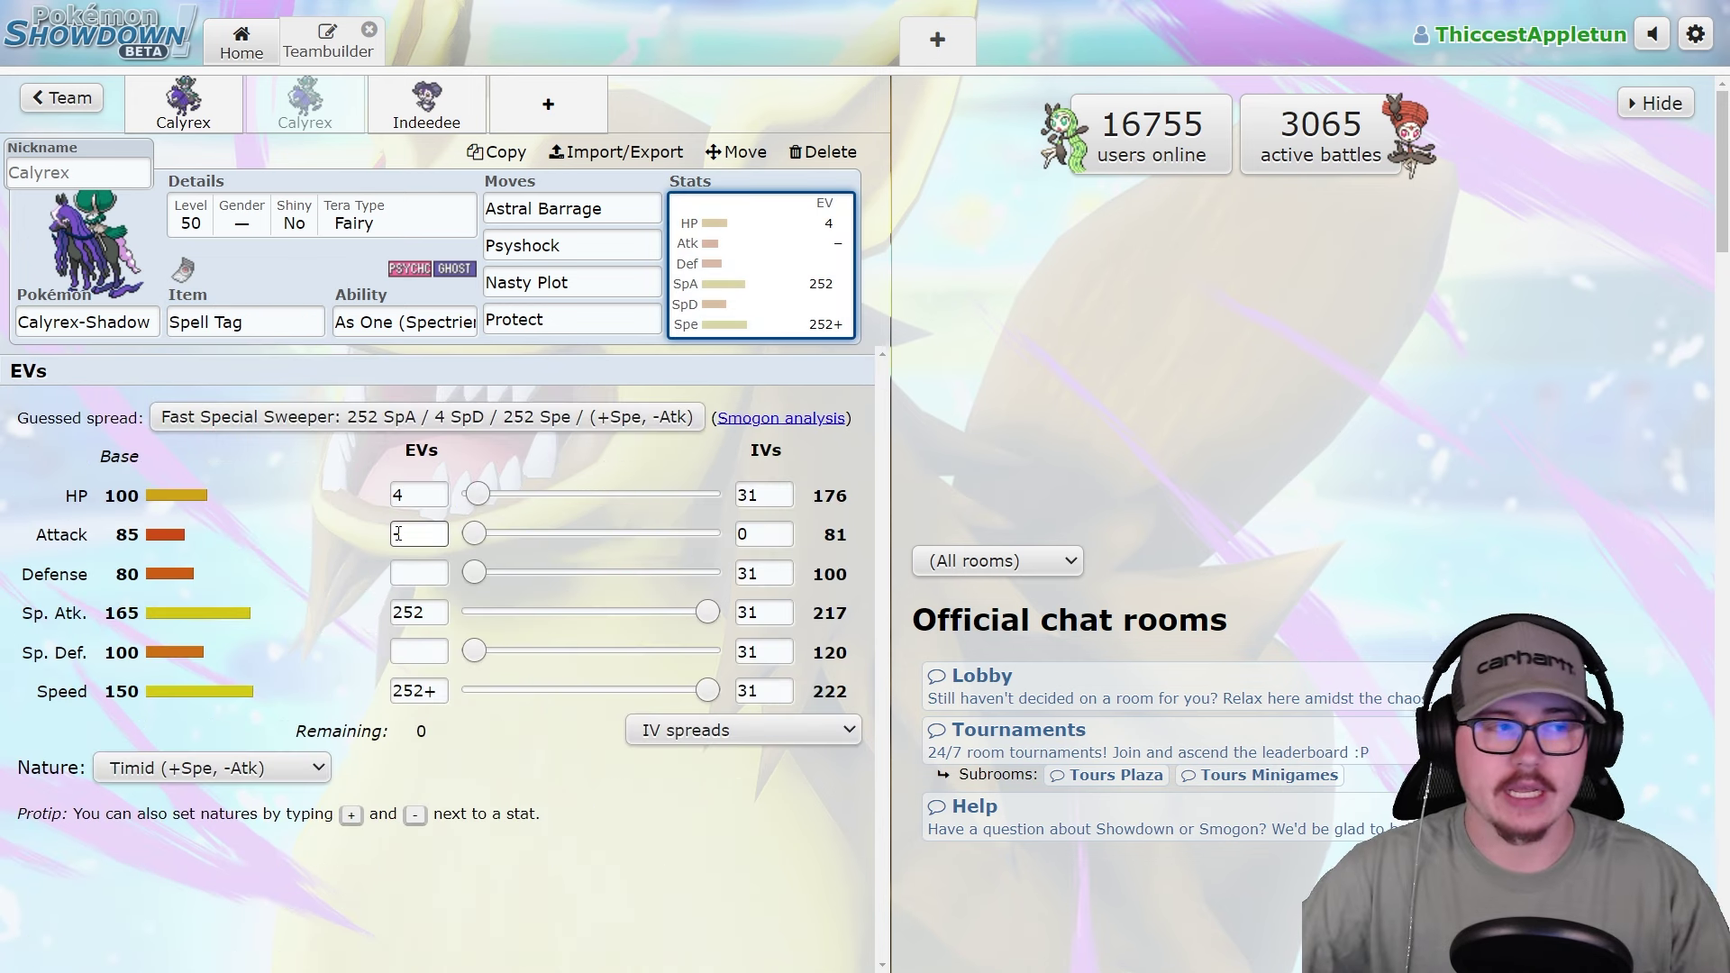
text(-)
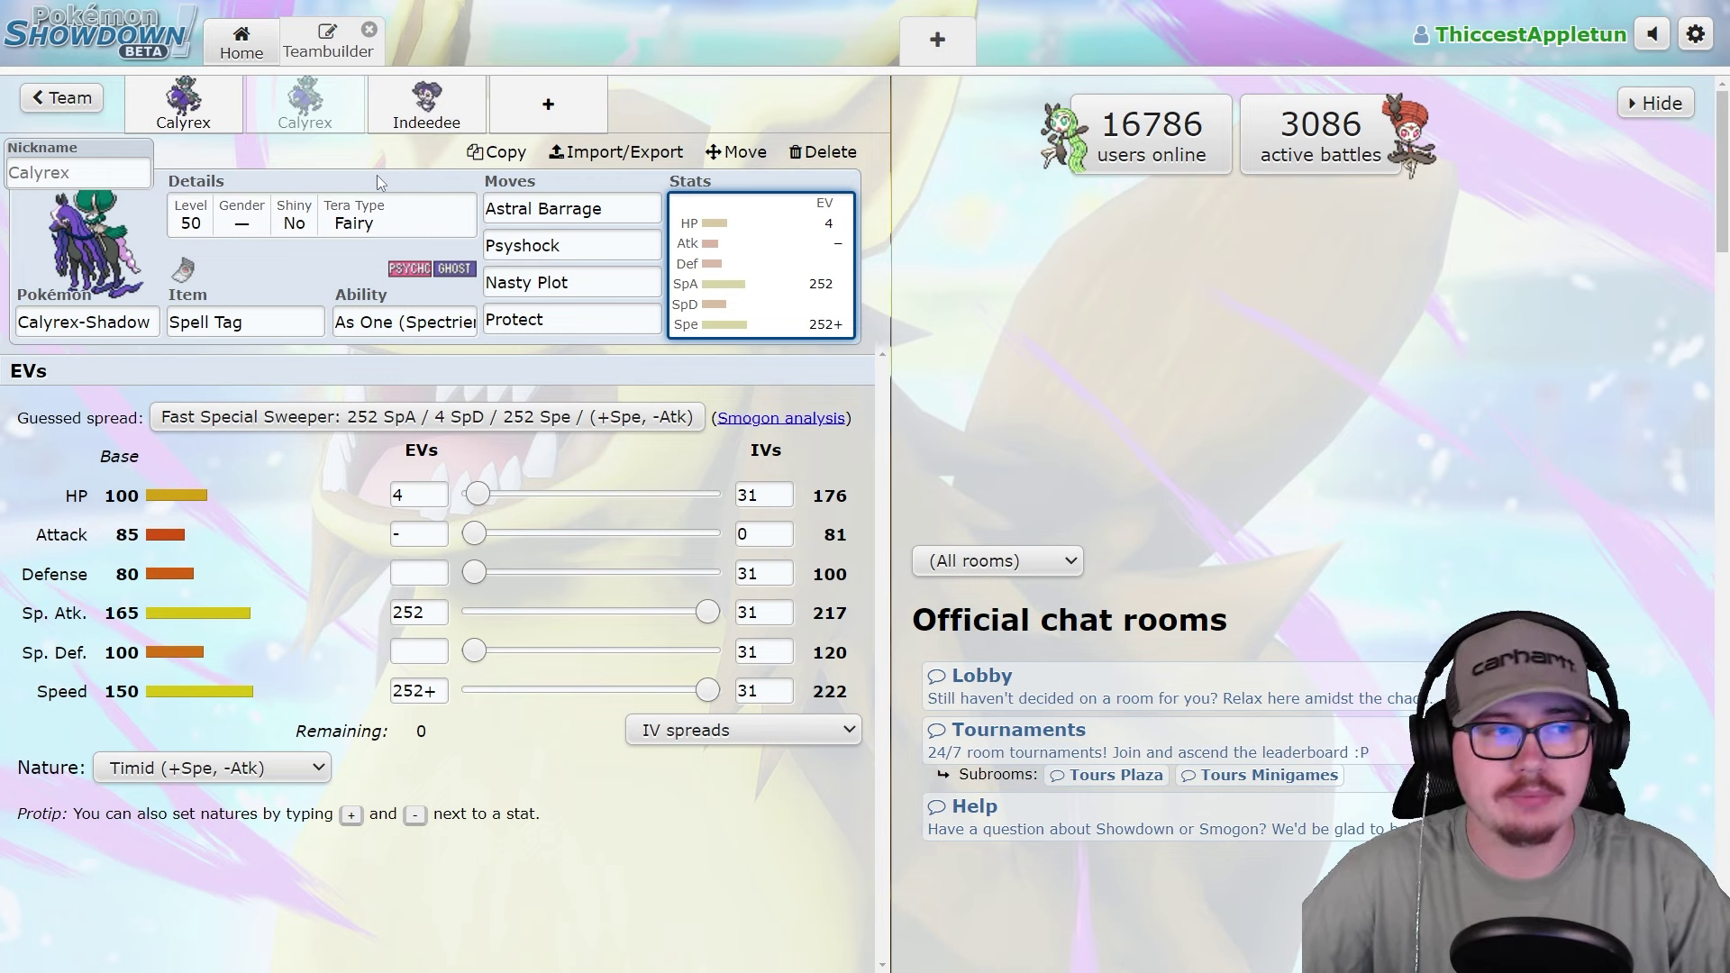
Remove Psyshock from the Spell Tag Calyrex-Shadow, leaving Astral Barrage, Nasty Plot, Protect.
click(557, 247)
drag(560, 256, 397, 264)
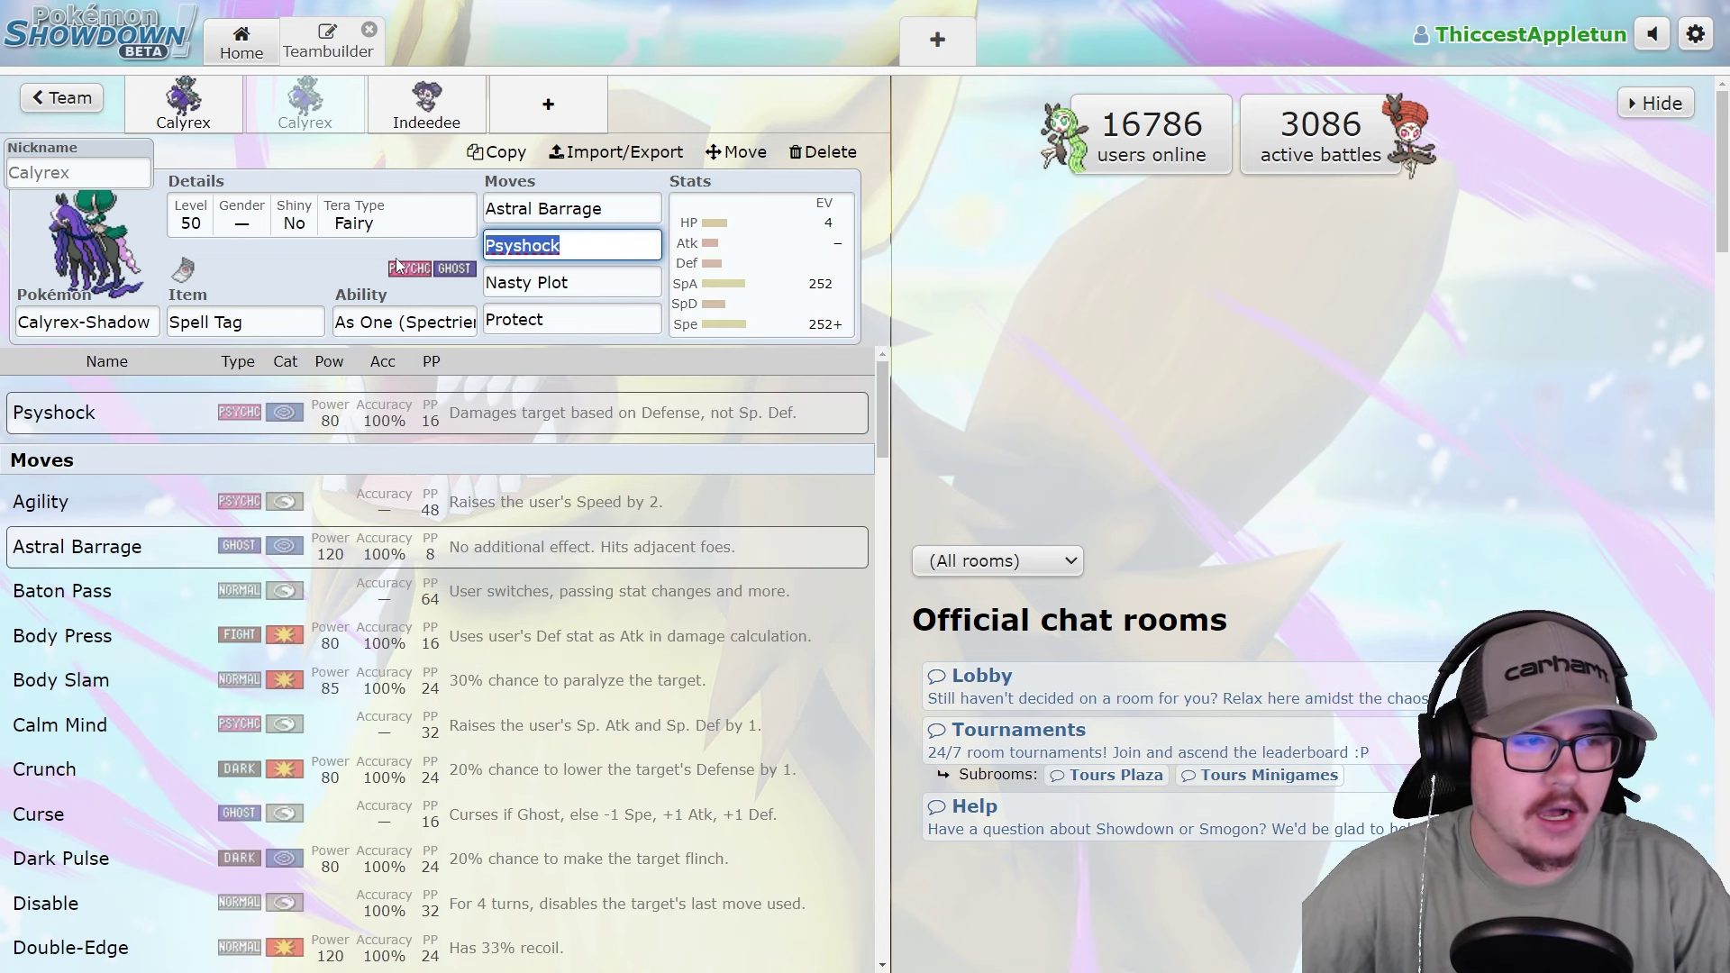
text(psy)
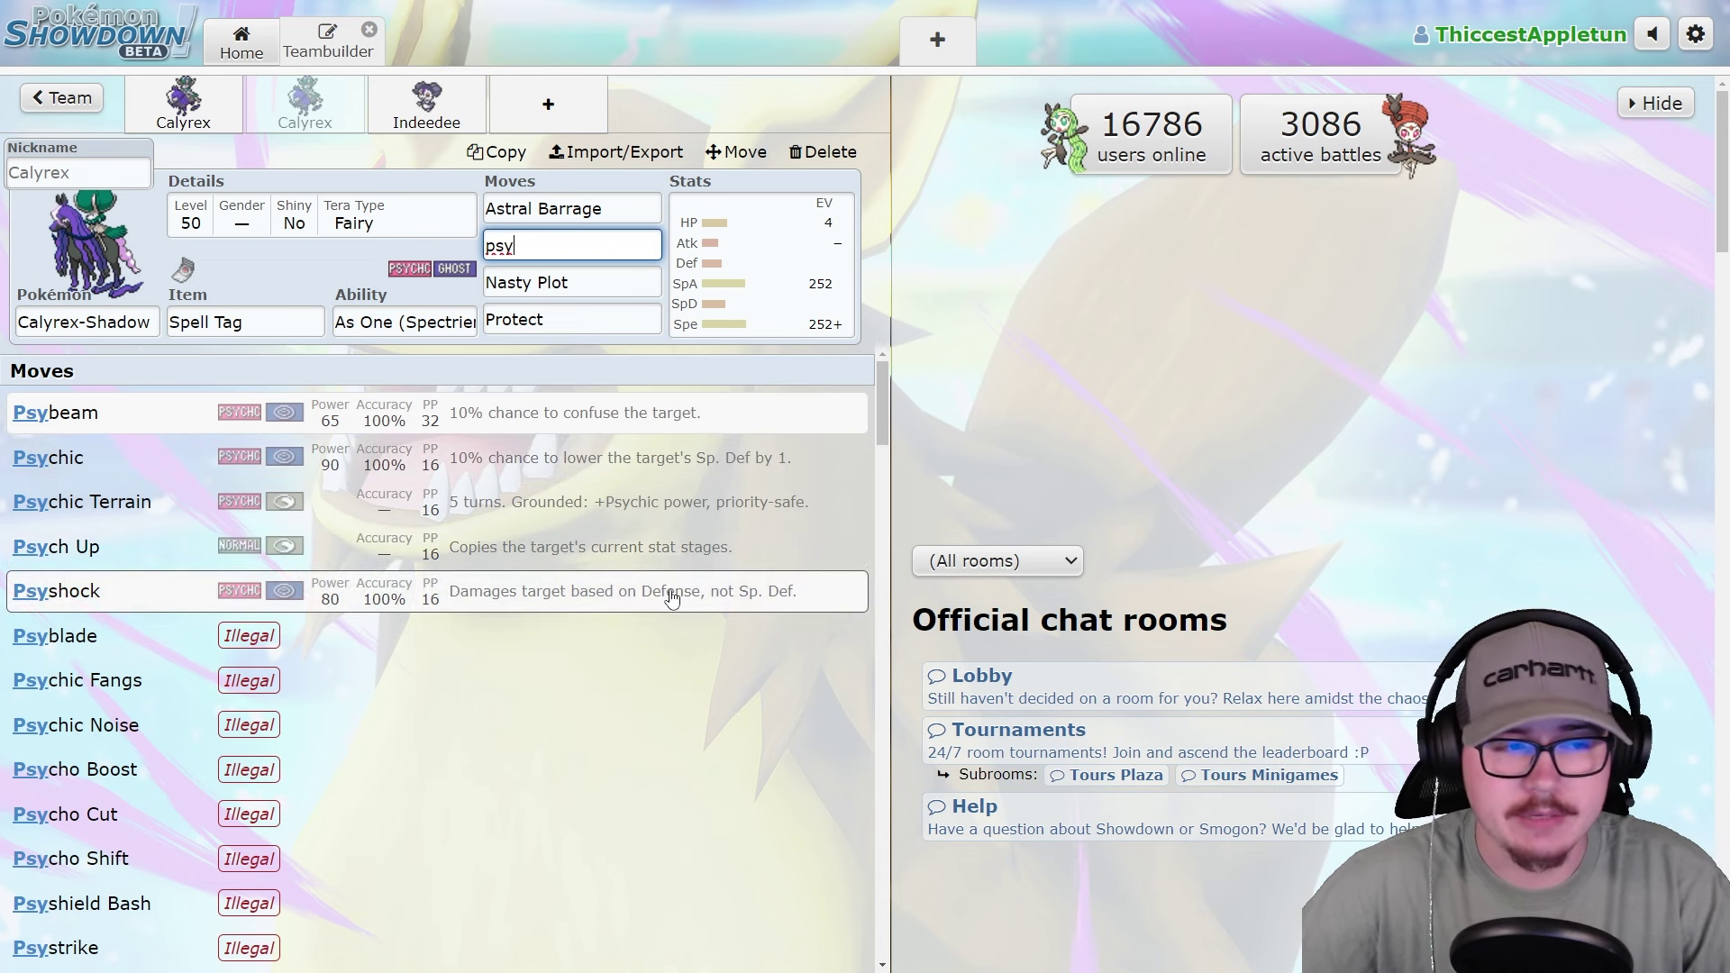
click(567, 319)
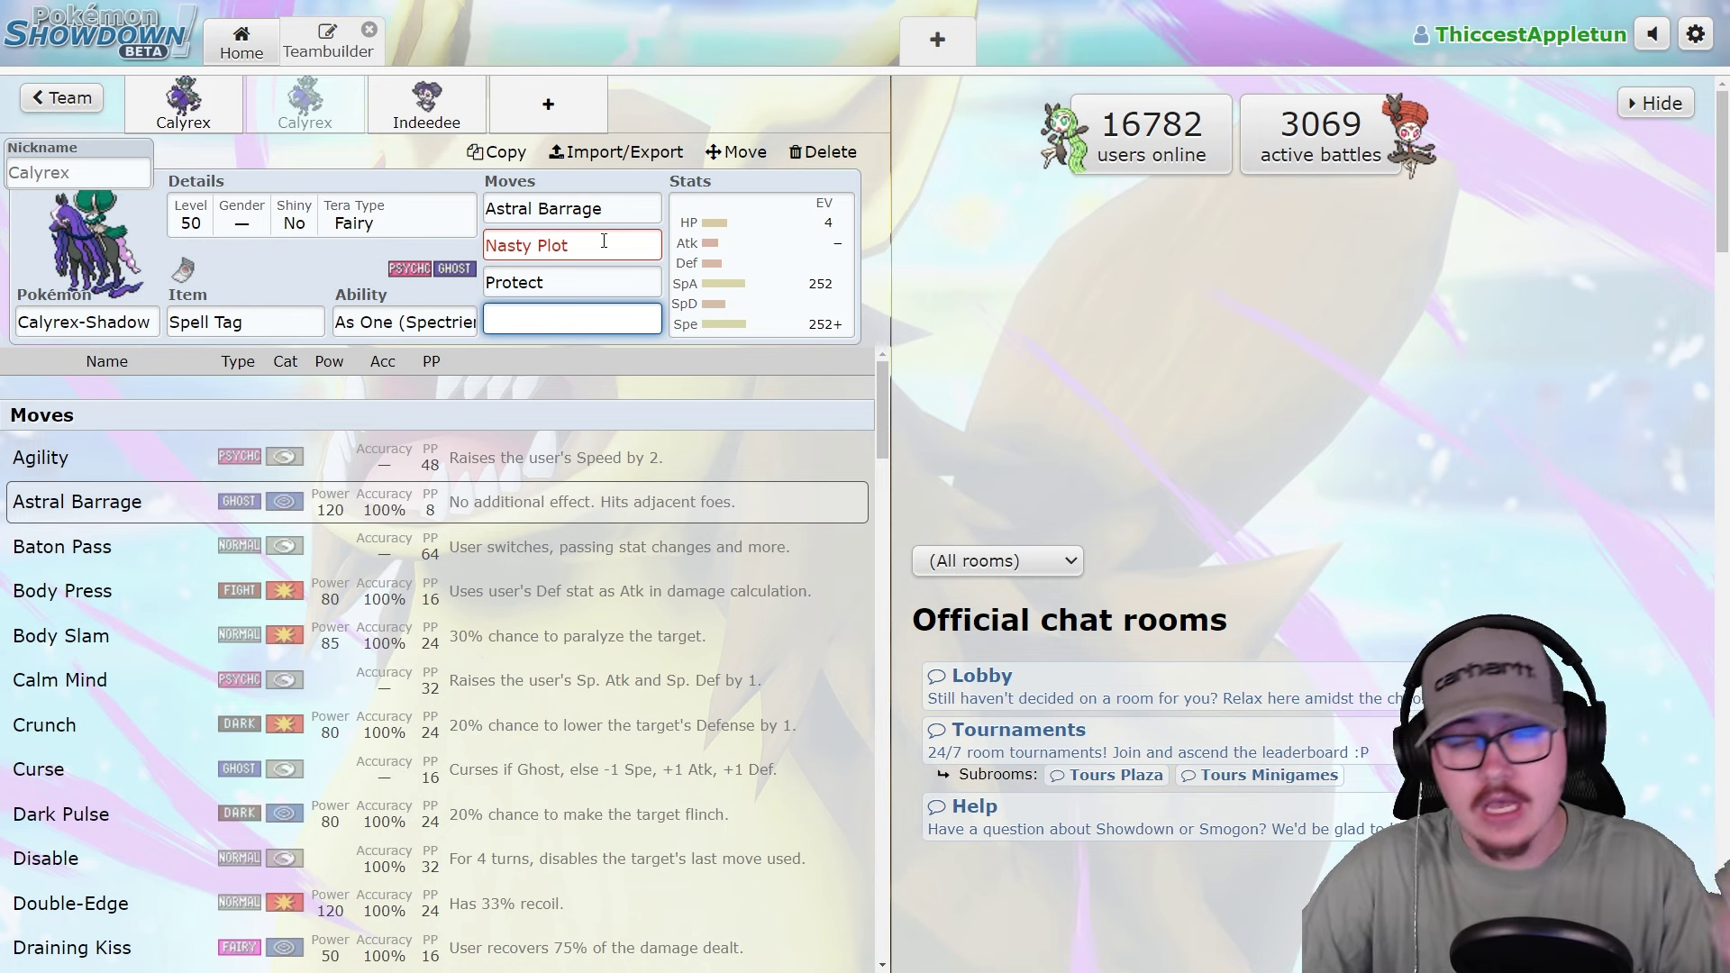
click(760, 290)
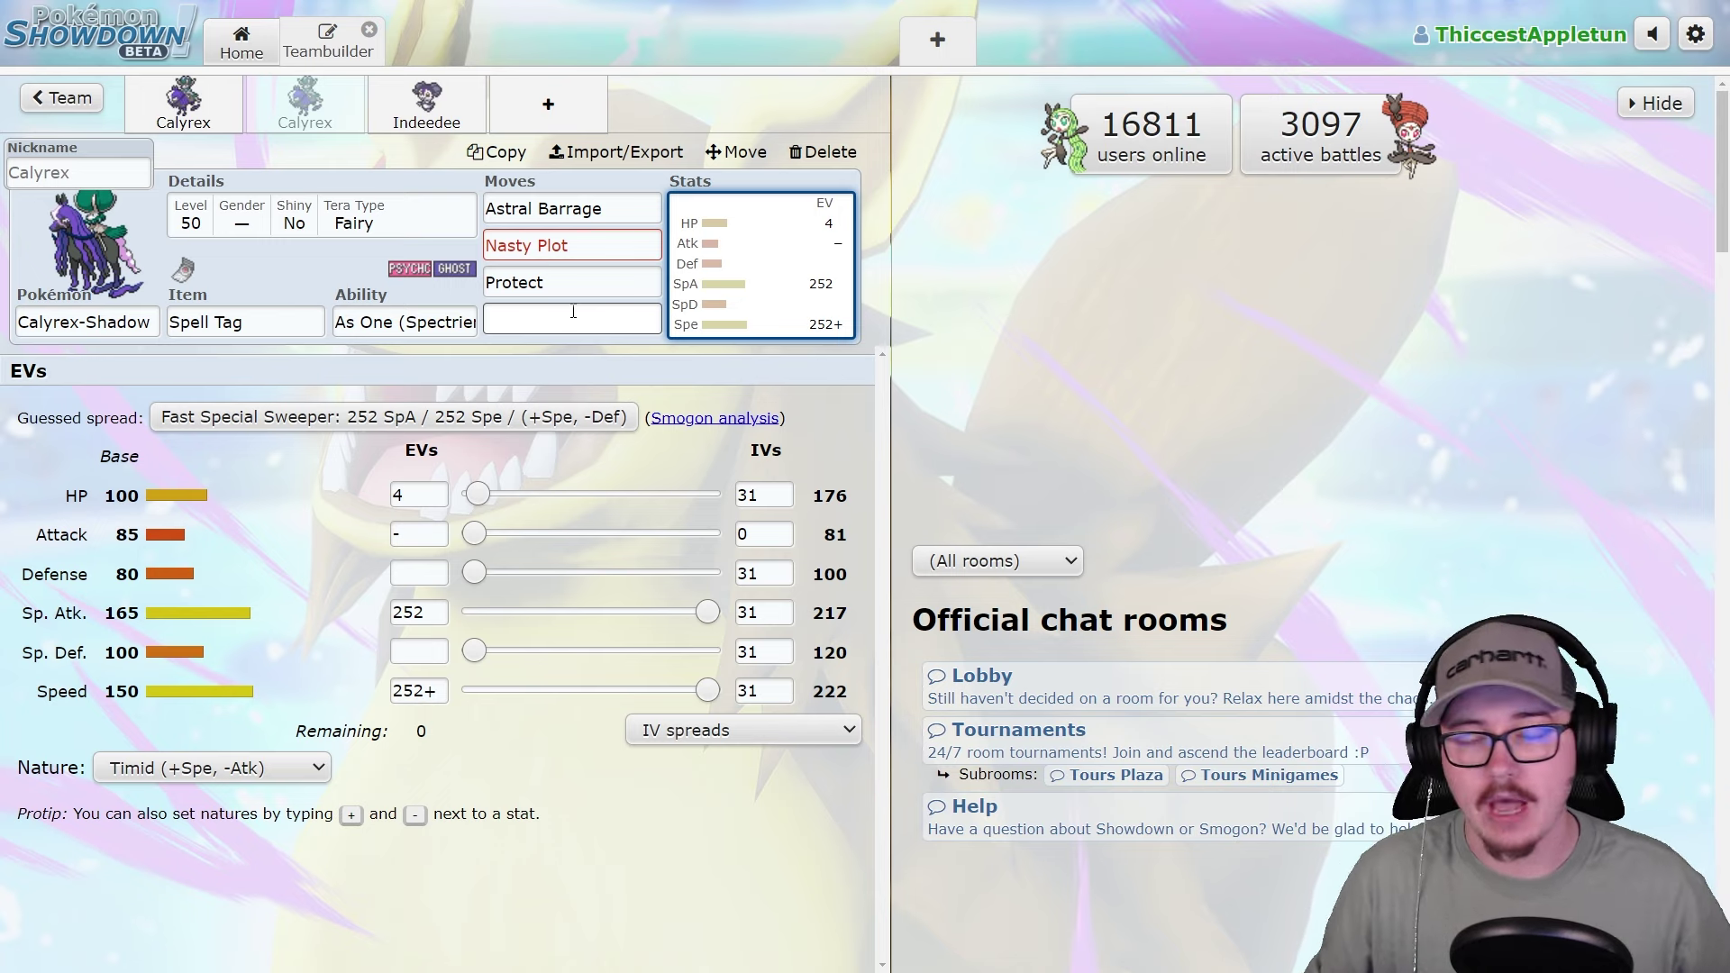
Add a Calyrex-Ice, then view the second Calyrex's Spell Tag Calyrex-Shadow set.
click(547, 104)
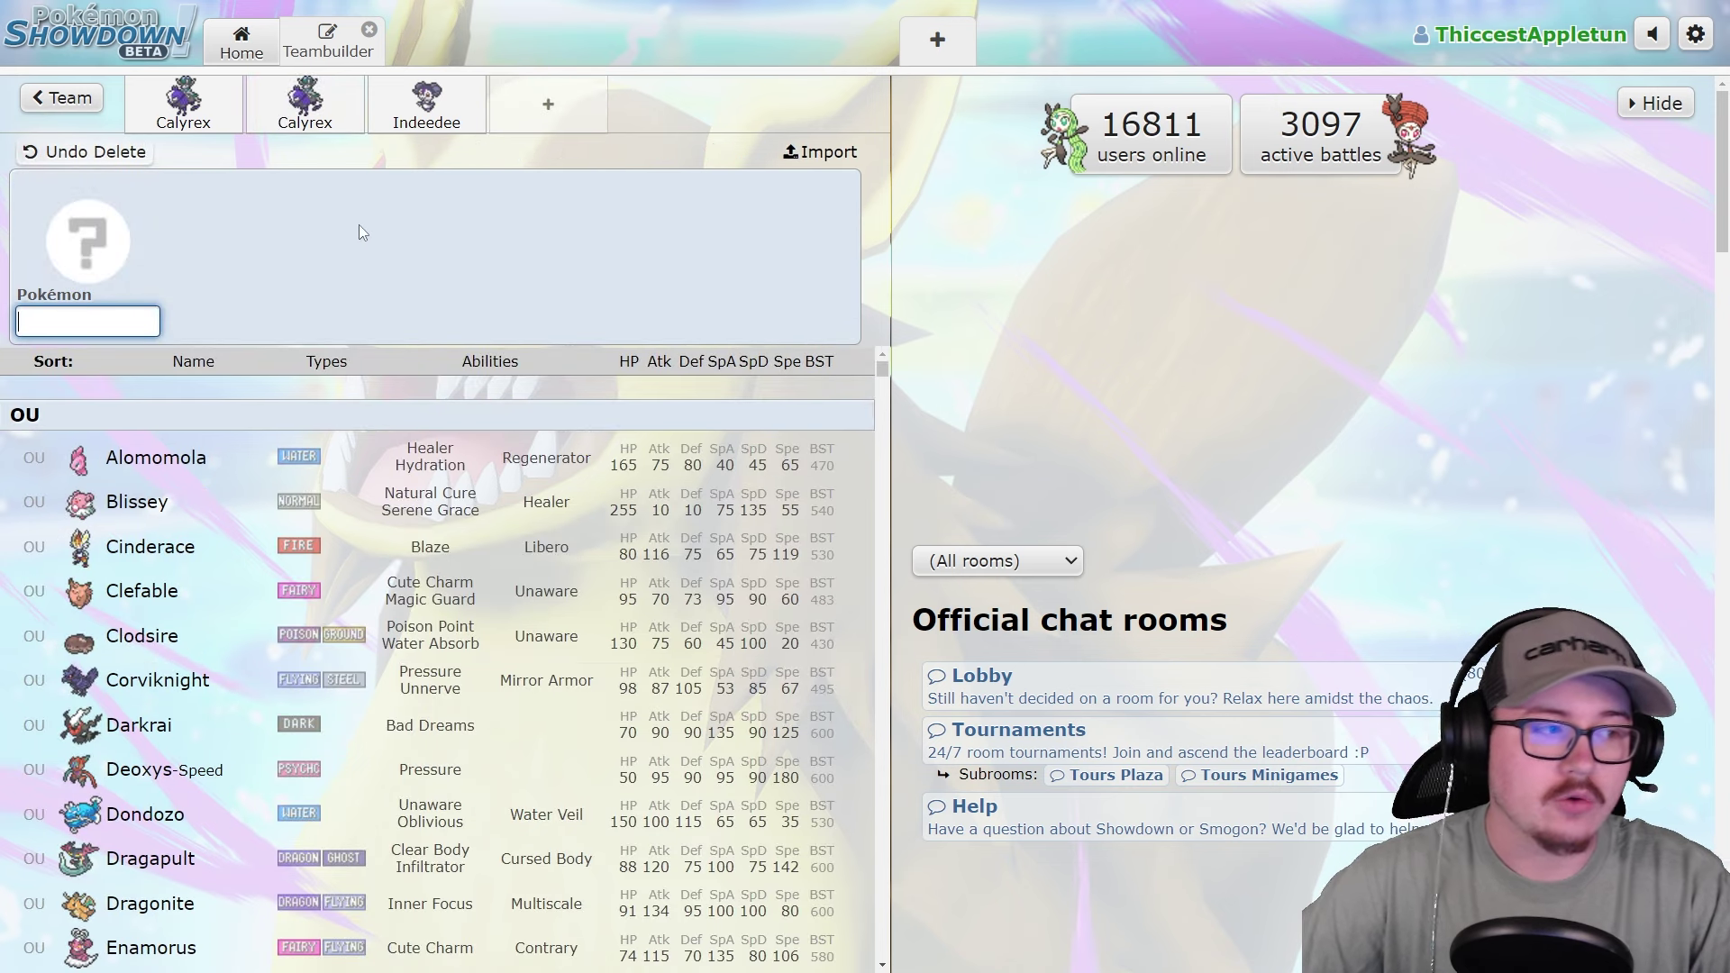
text(cal)
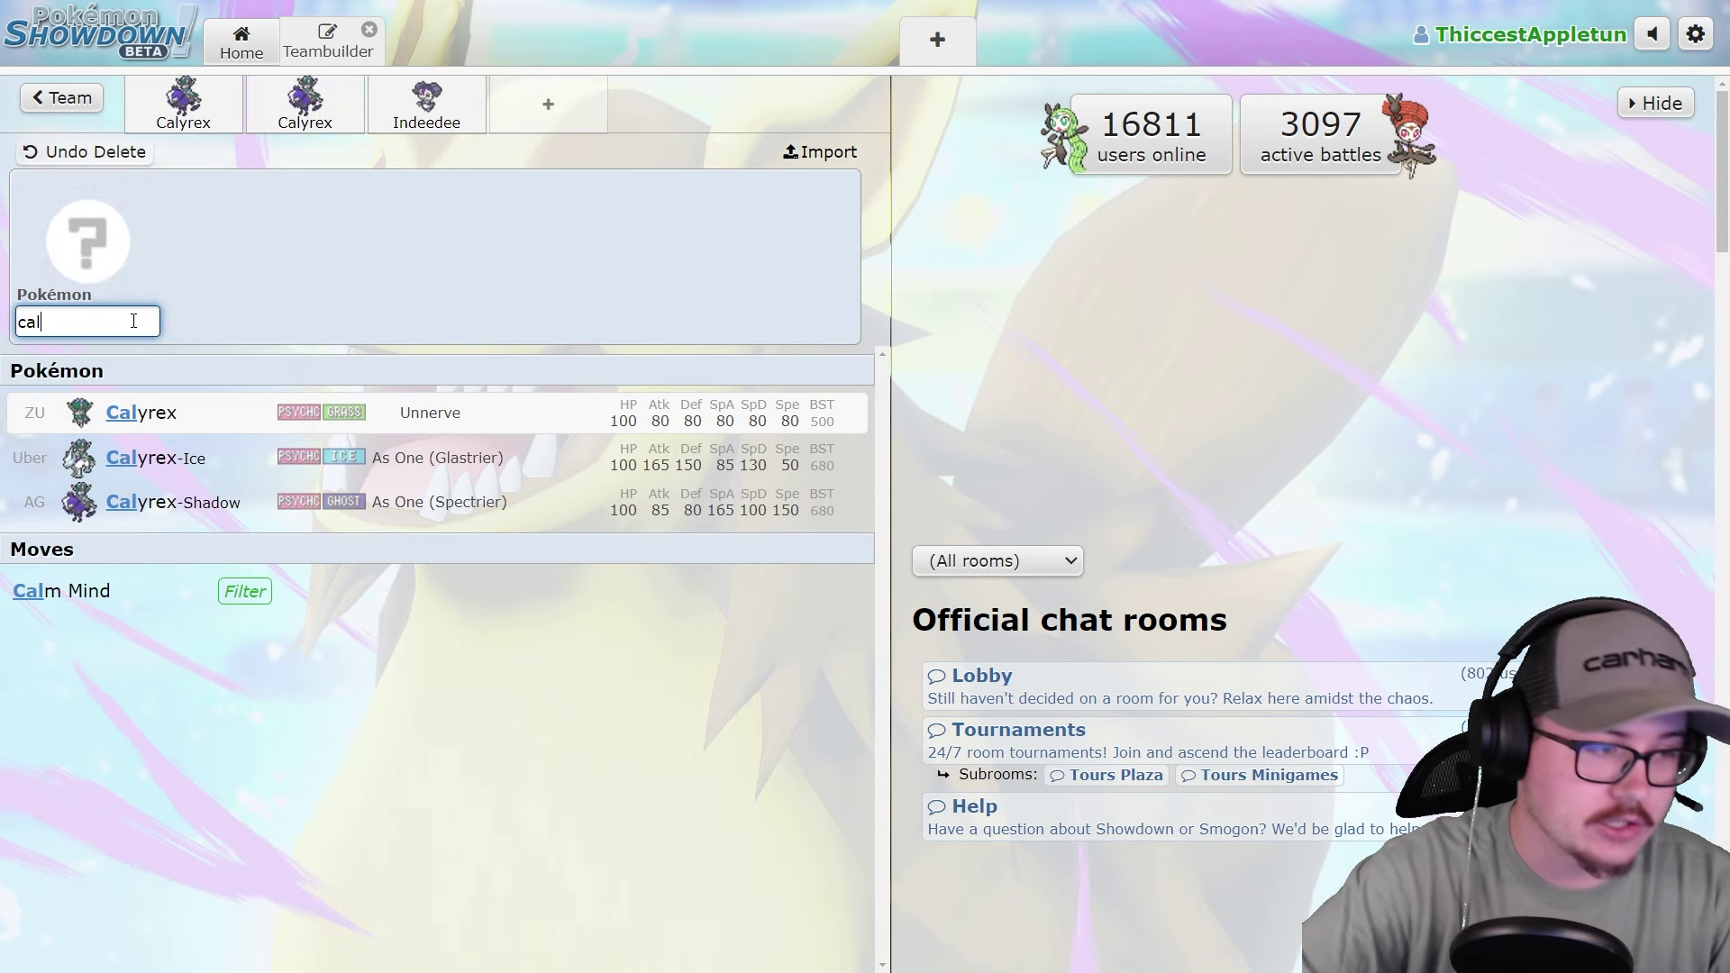
click(293, 458)
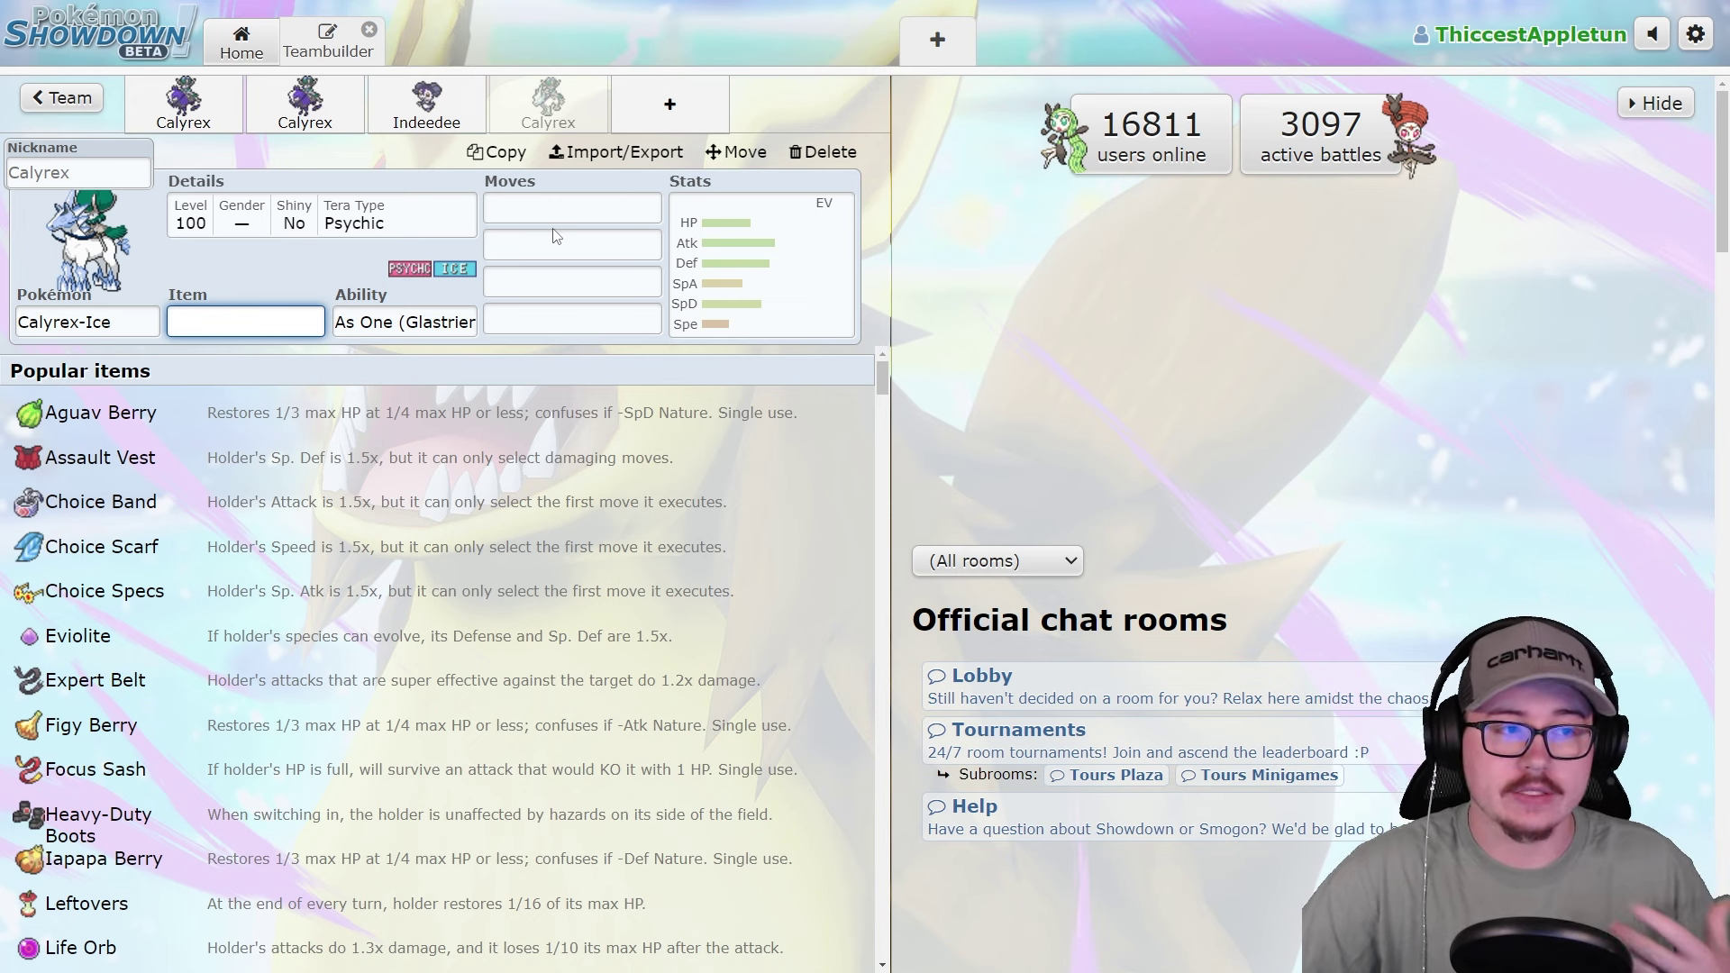
click(311, 112)
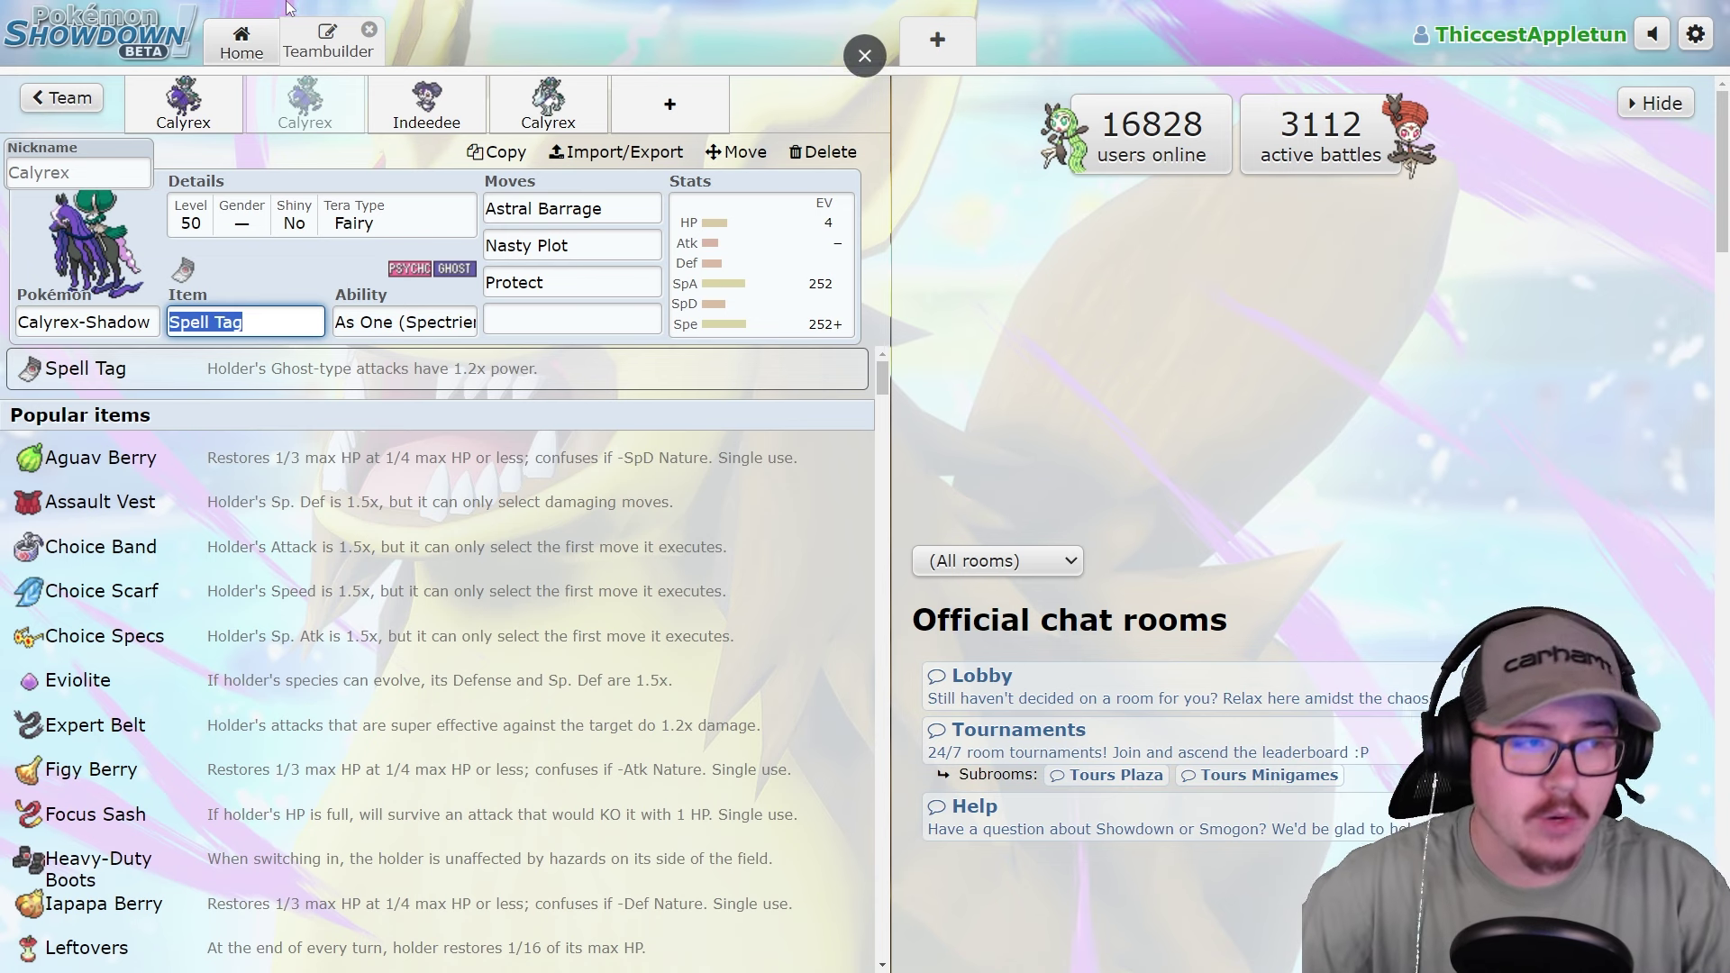
Delete the extra Calyrex-Ice and review the second Calyrex and Indeedee sets.
click(548, 103)
click(822, 152)
click(345, 120)
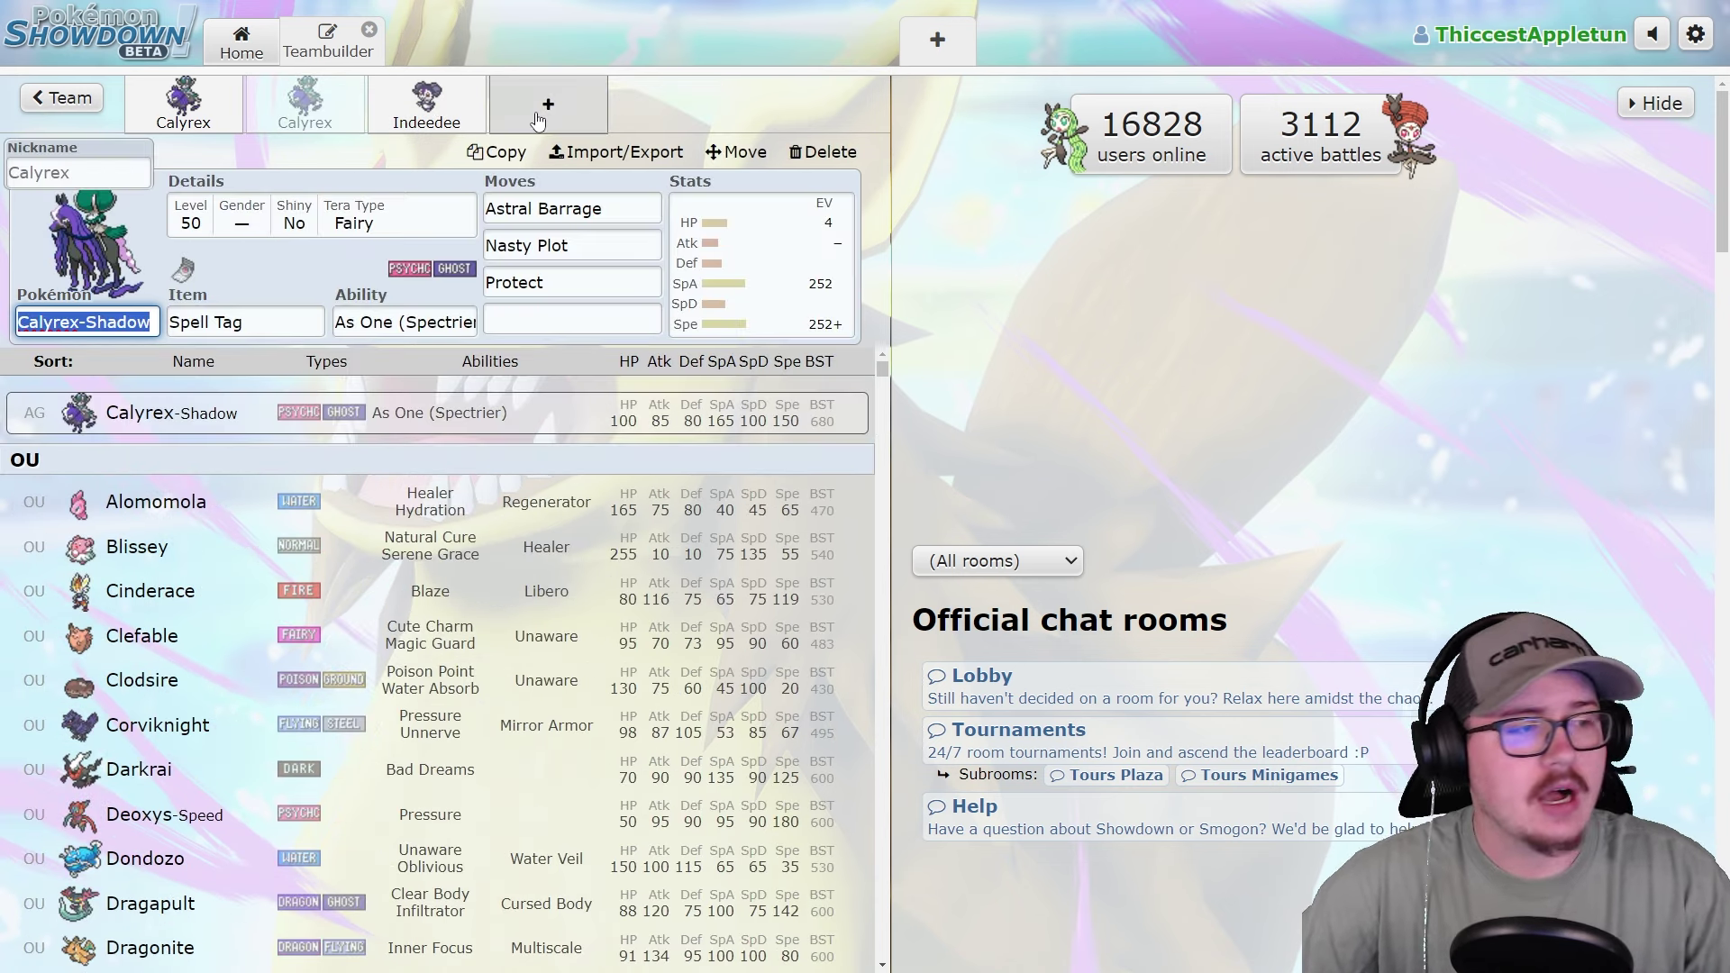
click(427, 103)
Add Chi-Yu as the fourth member, keeping its Beads of Ruin ability.
click(521, 109)
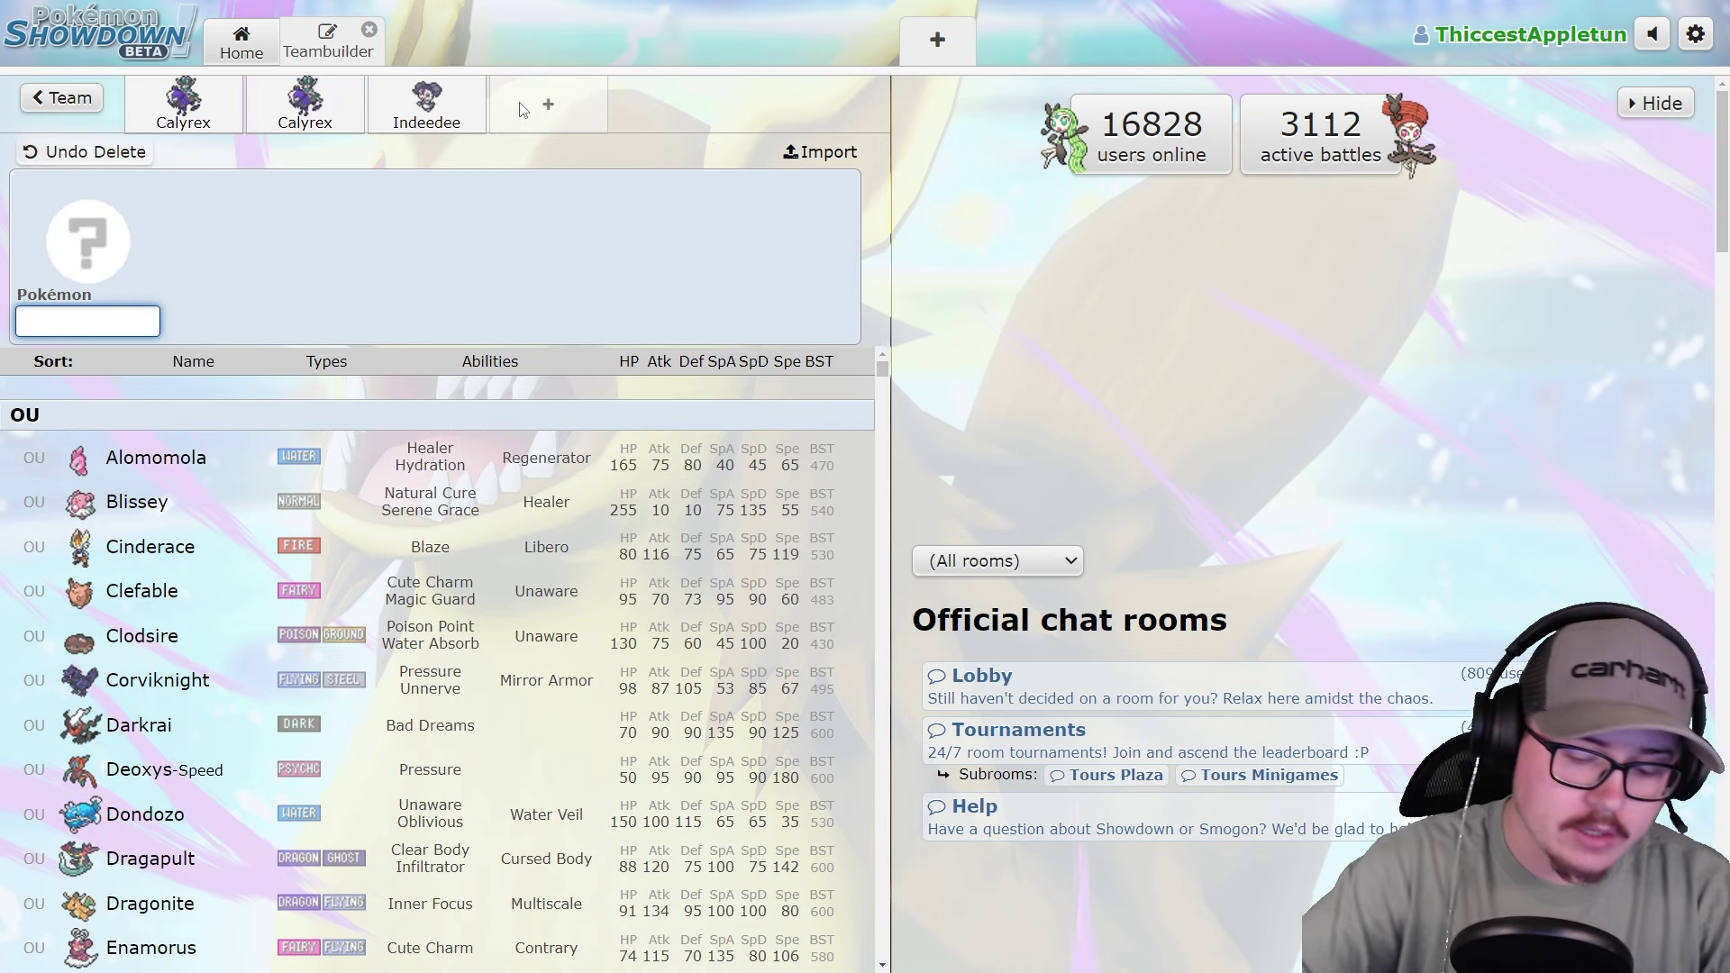
text(chi)
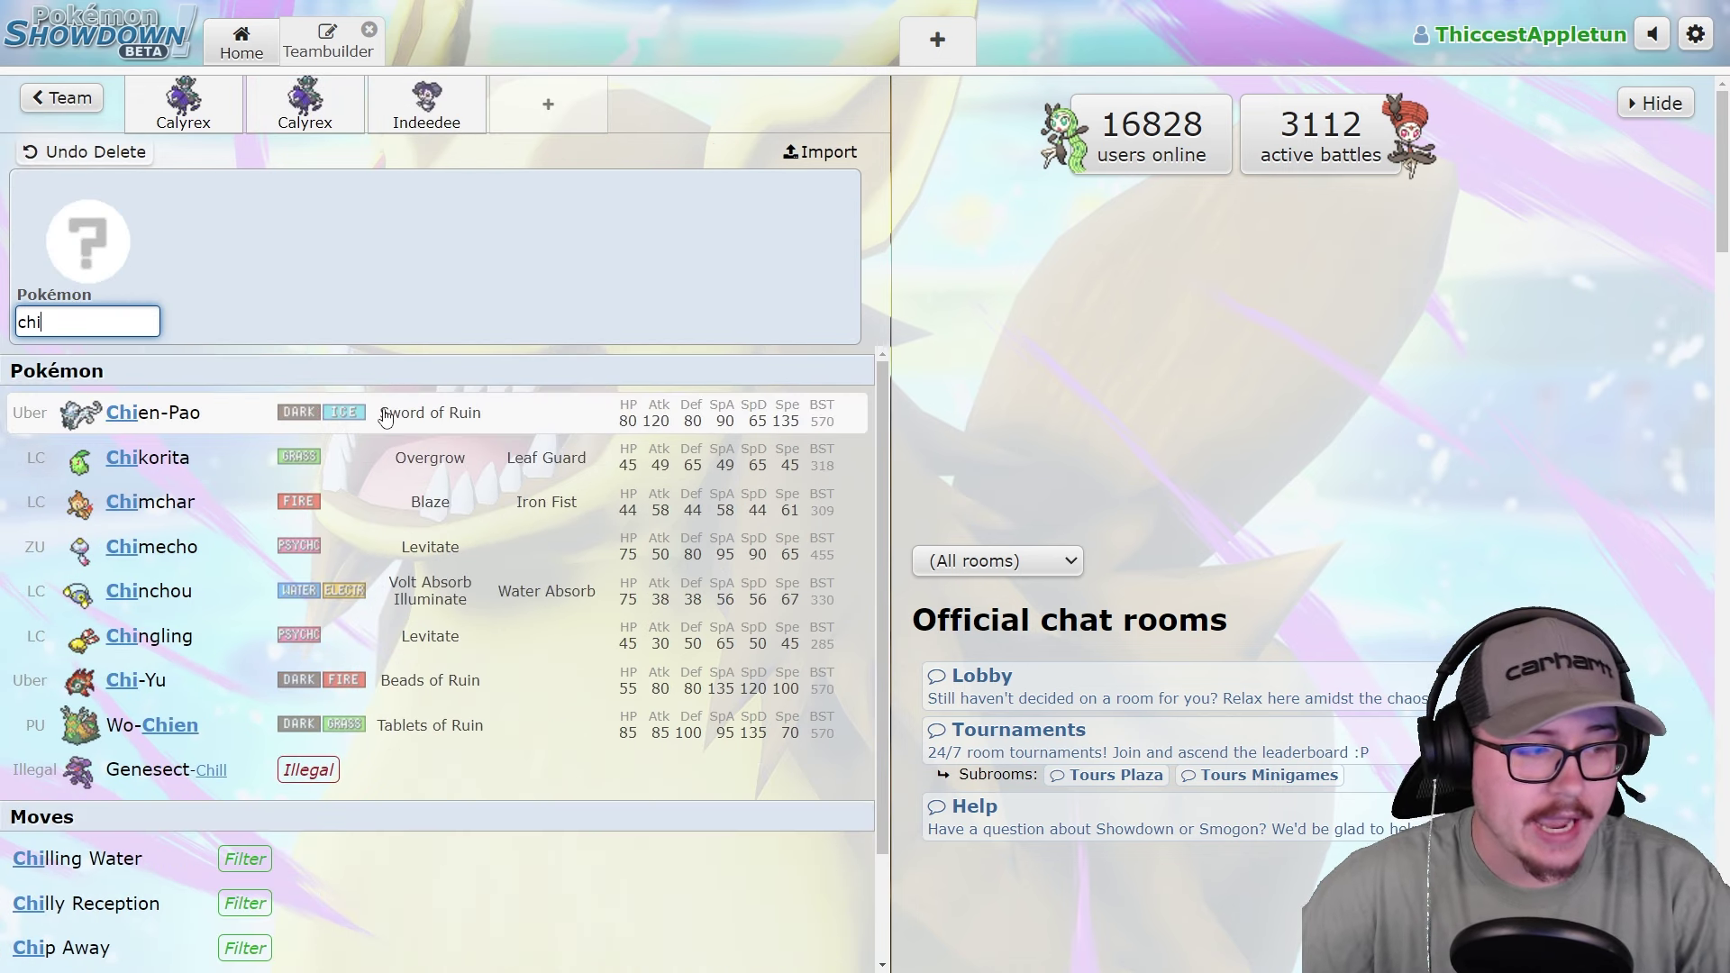
click(288, 682)
click(444, 323)
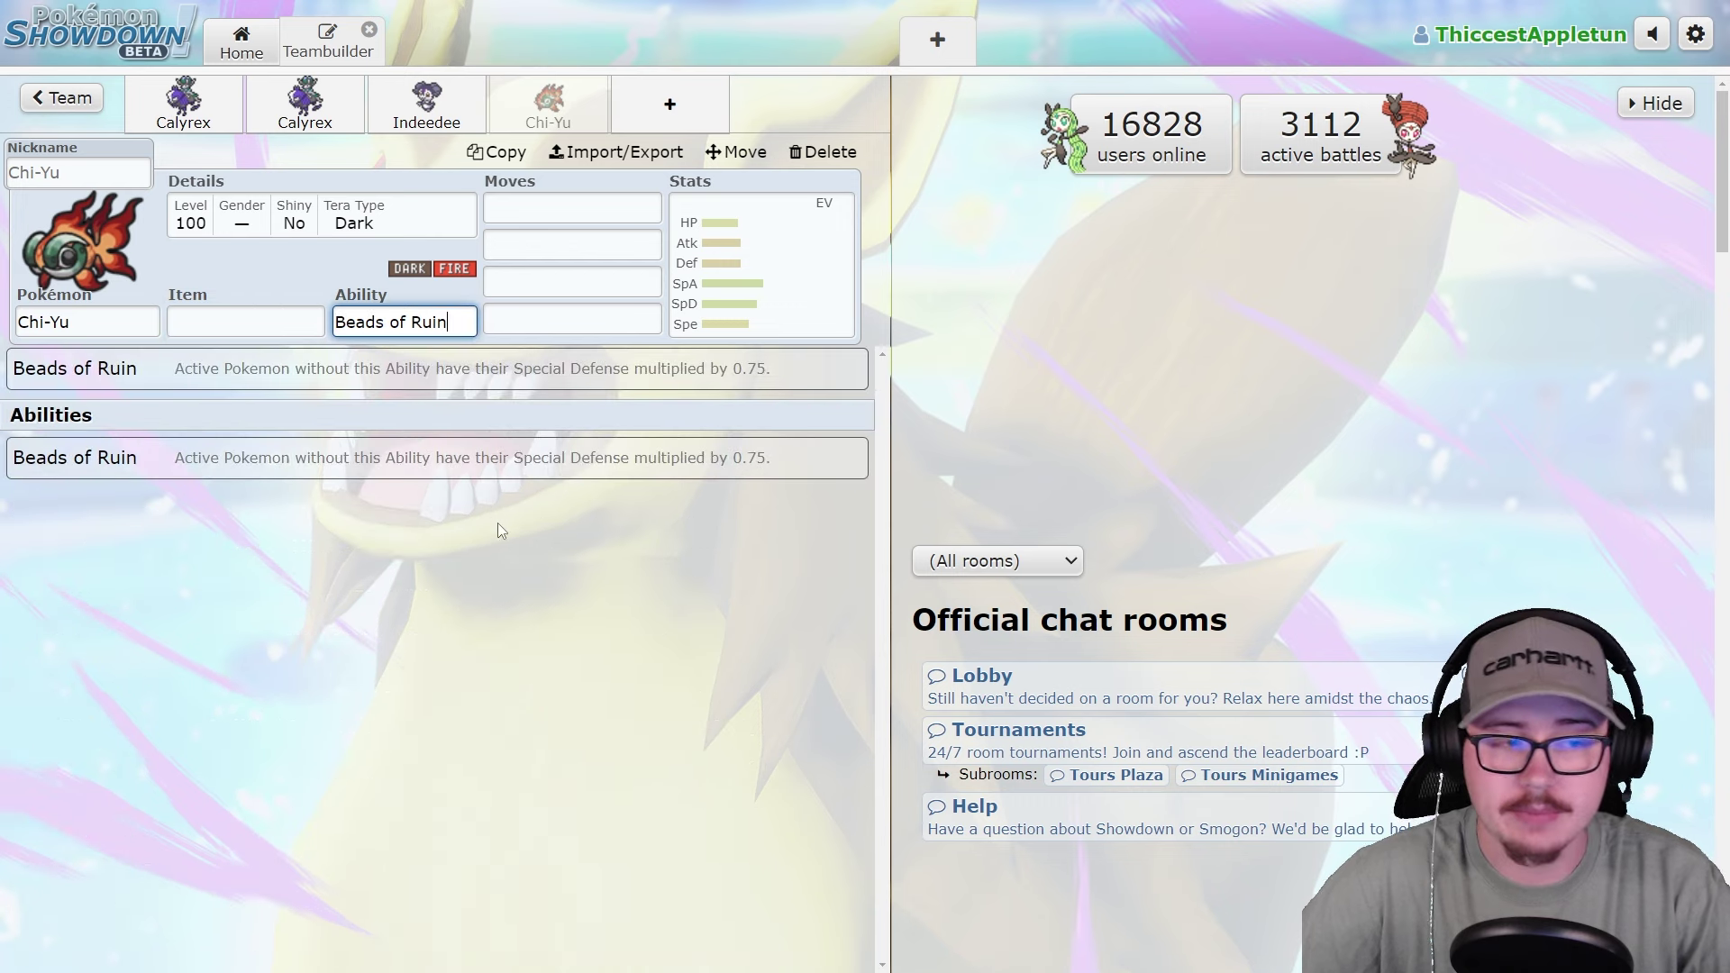
click(491, 631)
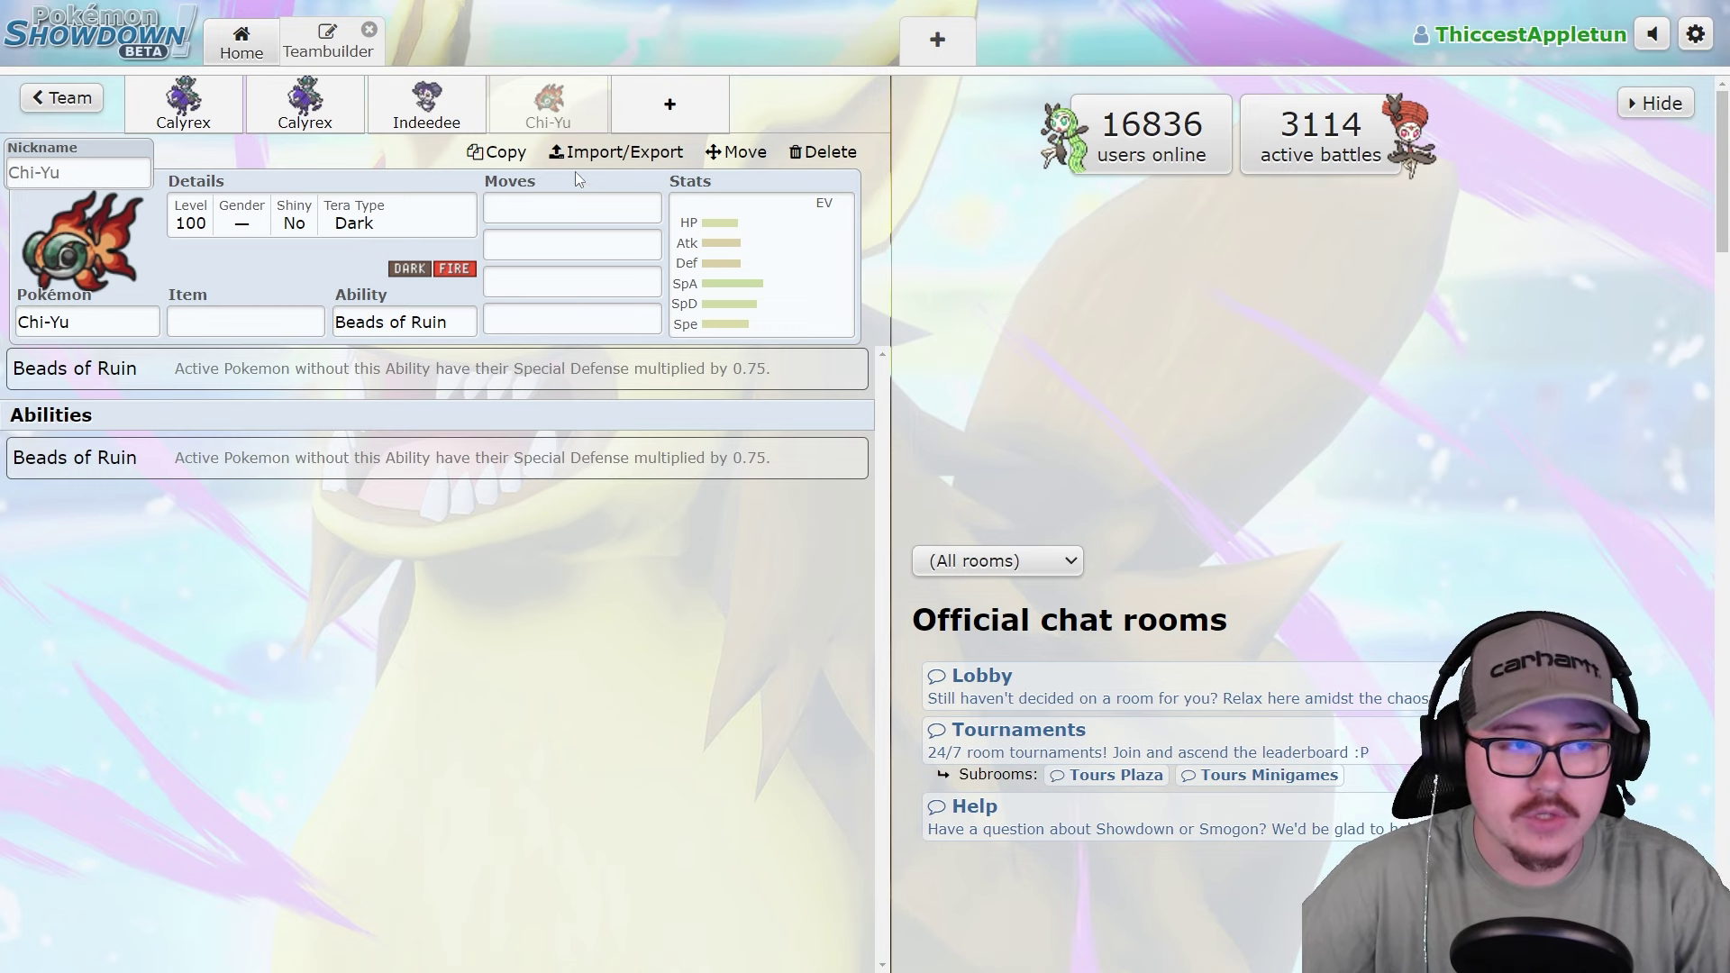
click(669, 104)
Put Grimmsnarl with Prankster in the fifth slot, then return to Chi-Yu's set.
text(gr)
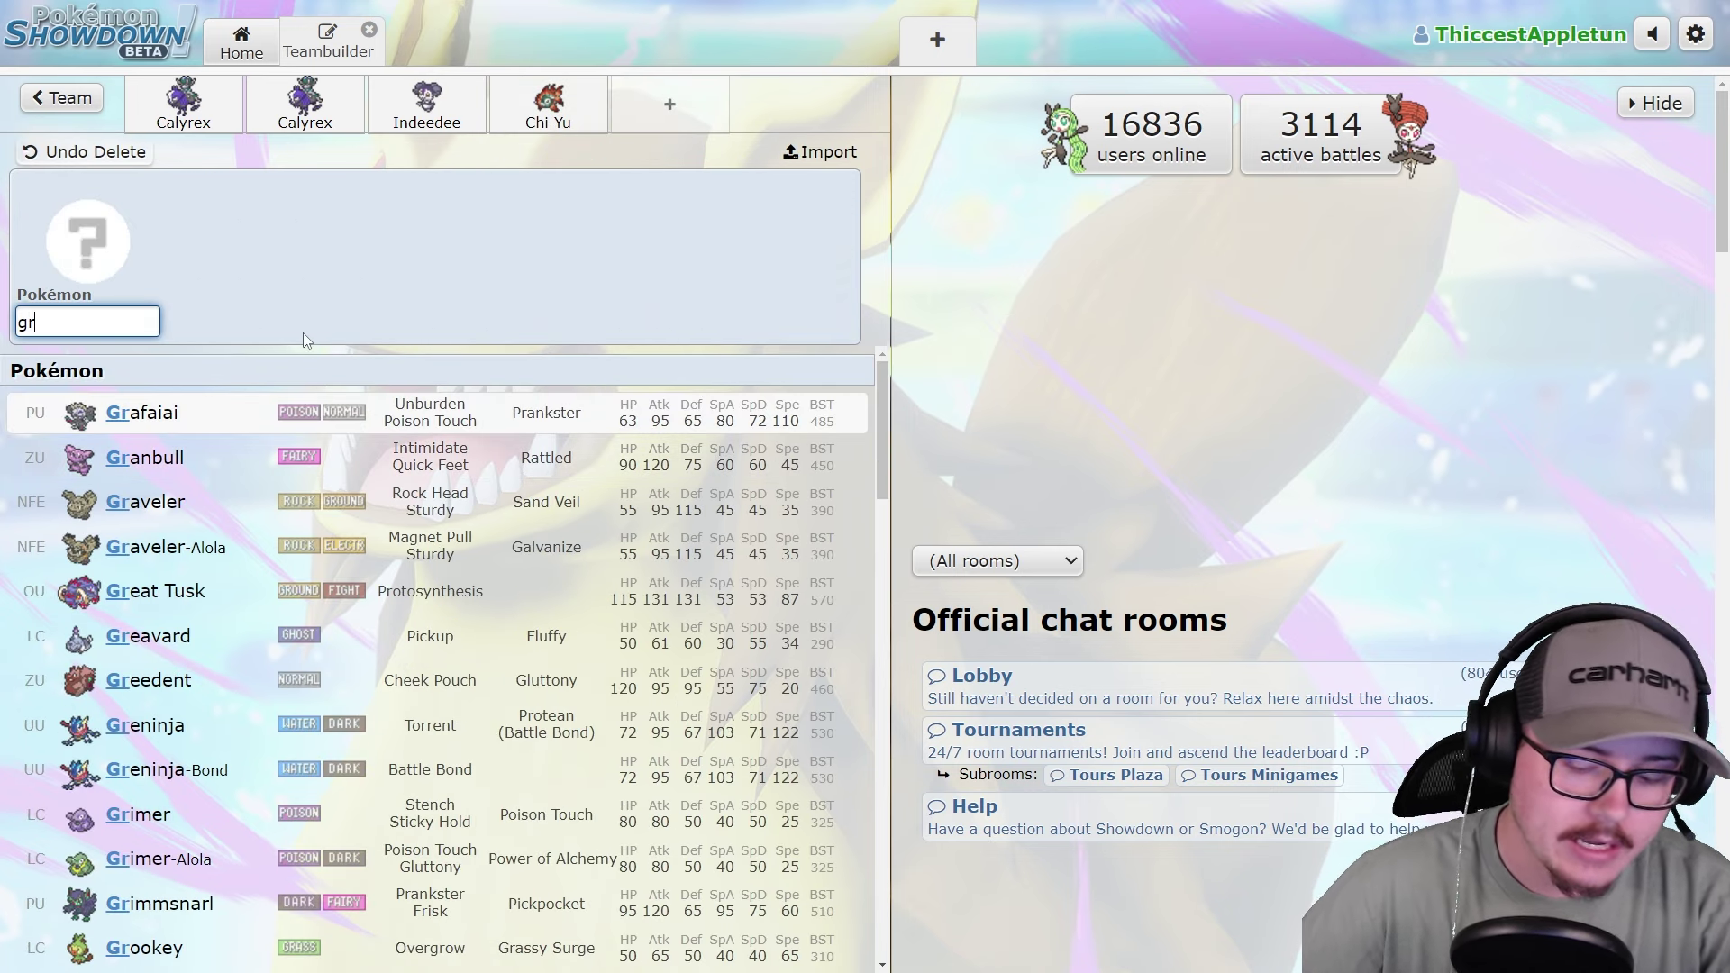
text(i)
click(236, 505)
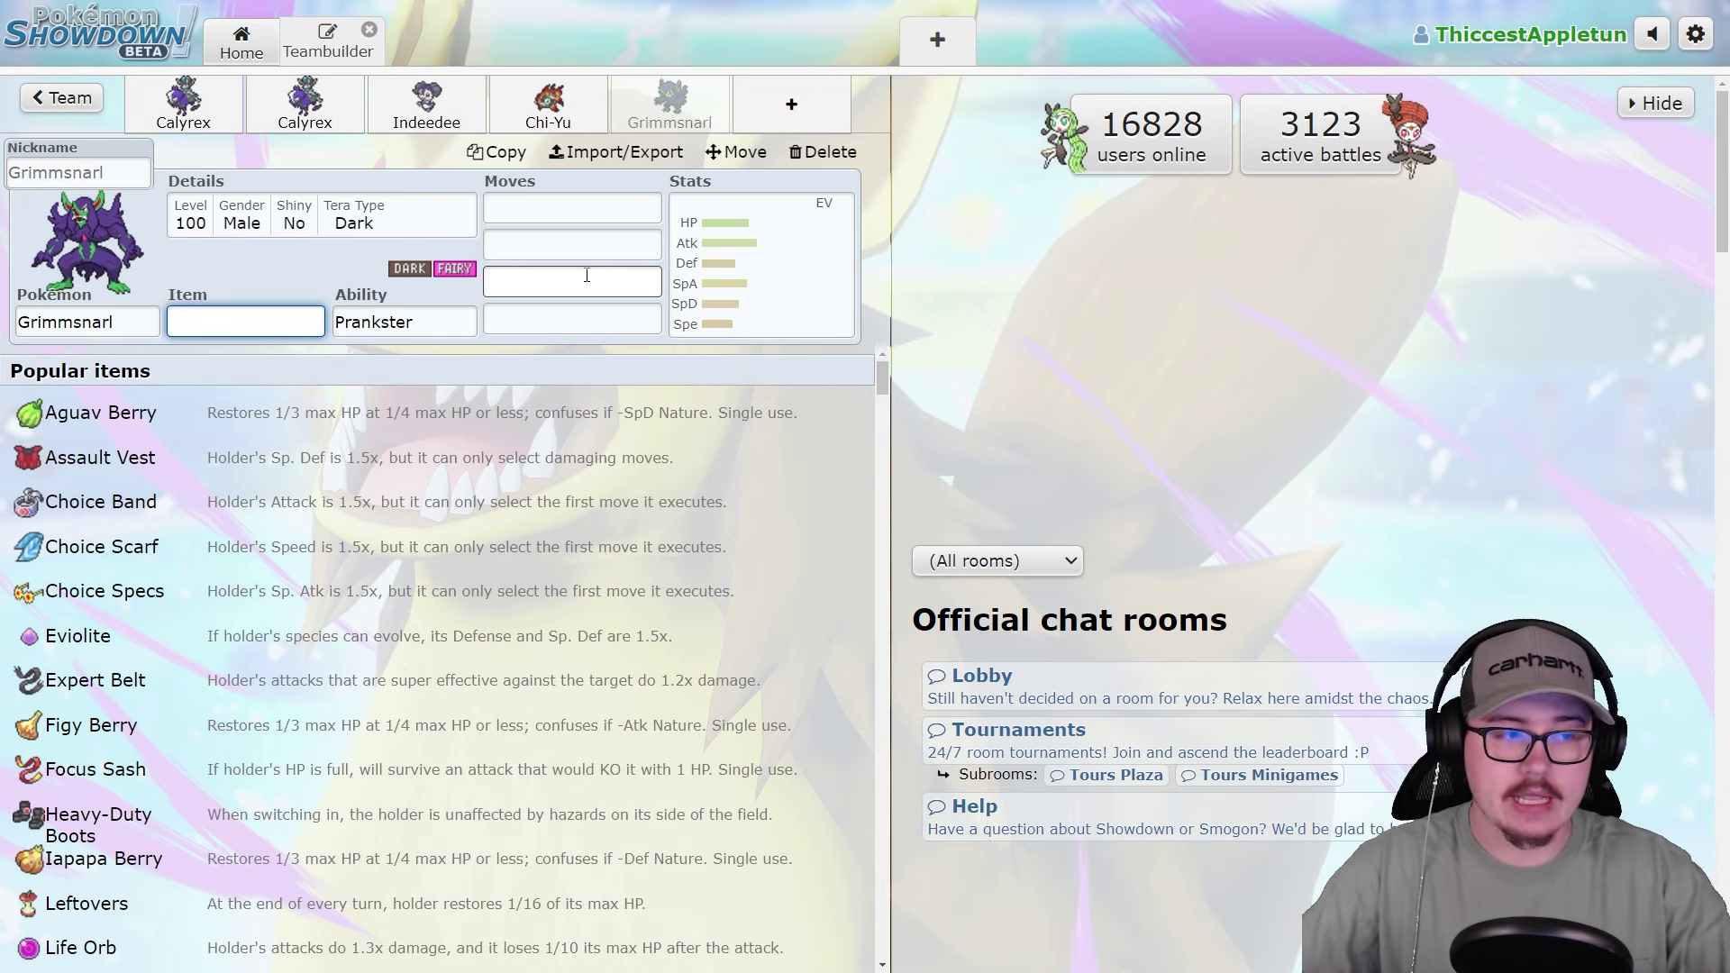
click(547, 101)
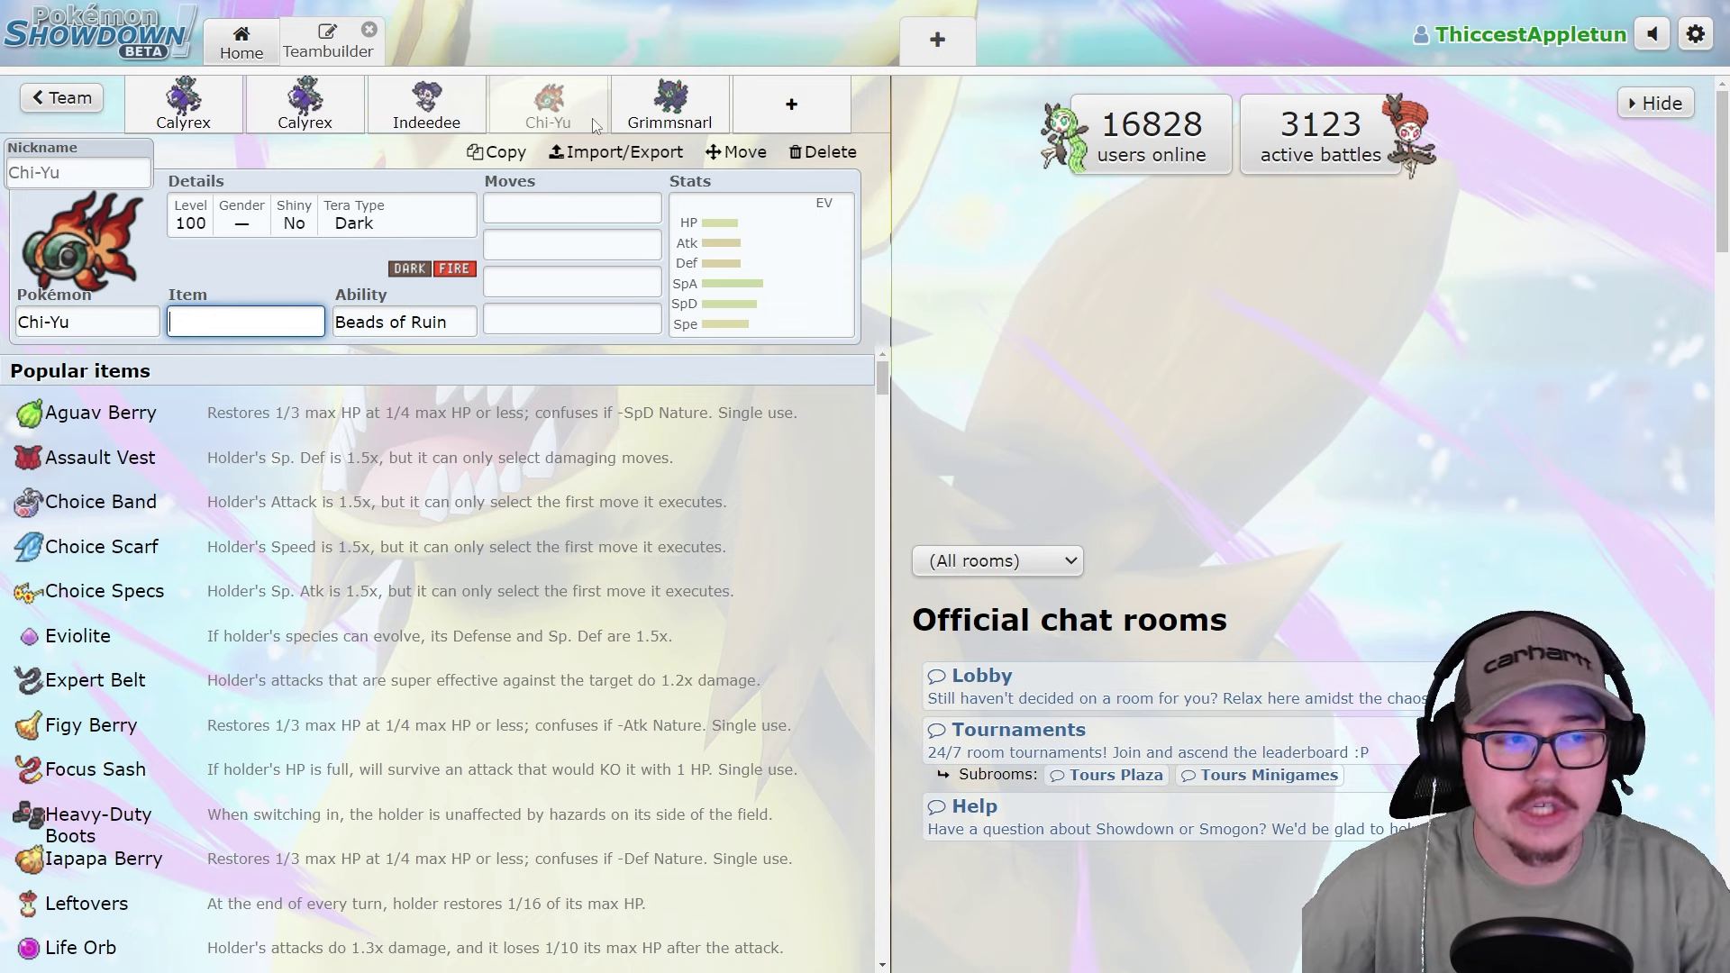
Delete Grimmsnarl and add Iron Bundle in its place.
click(669, 104)
click(823, 152)
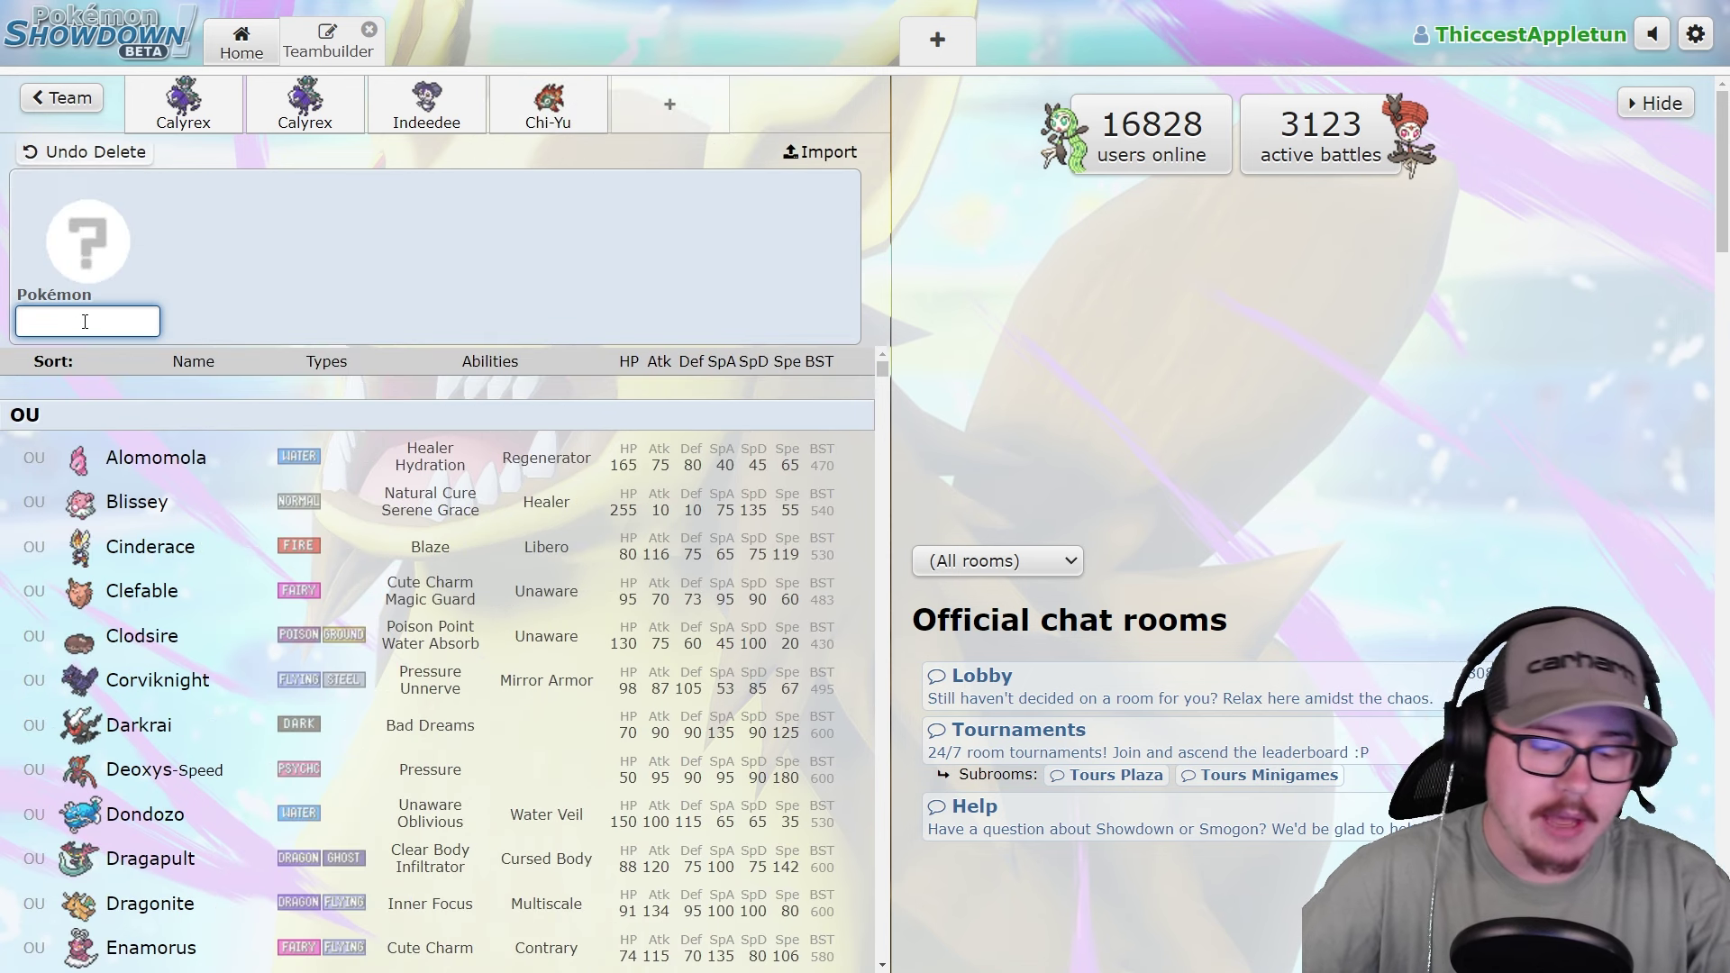
text(iron)
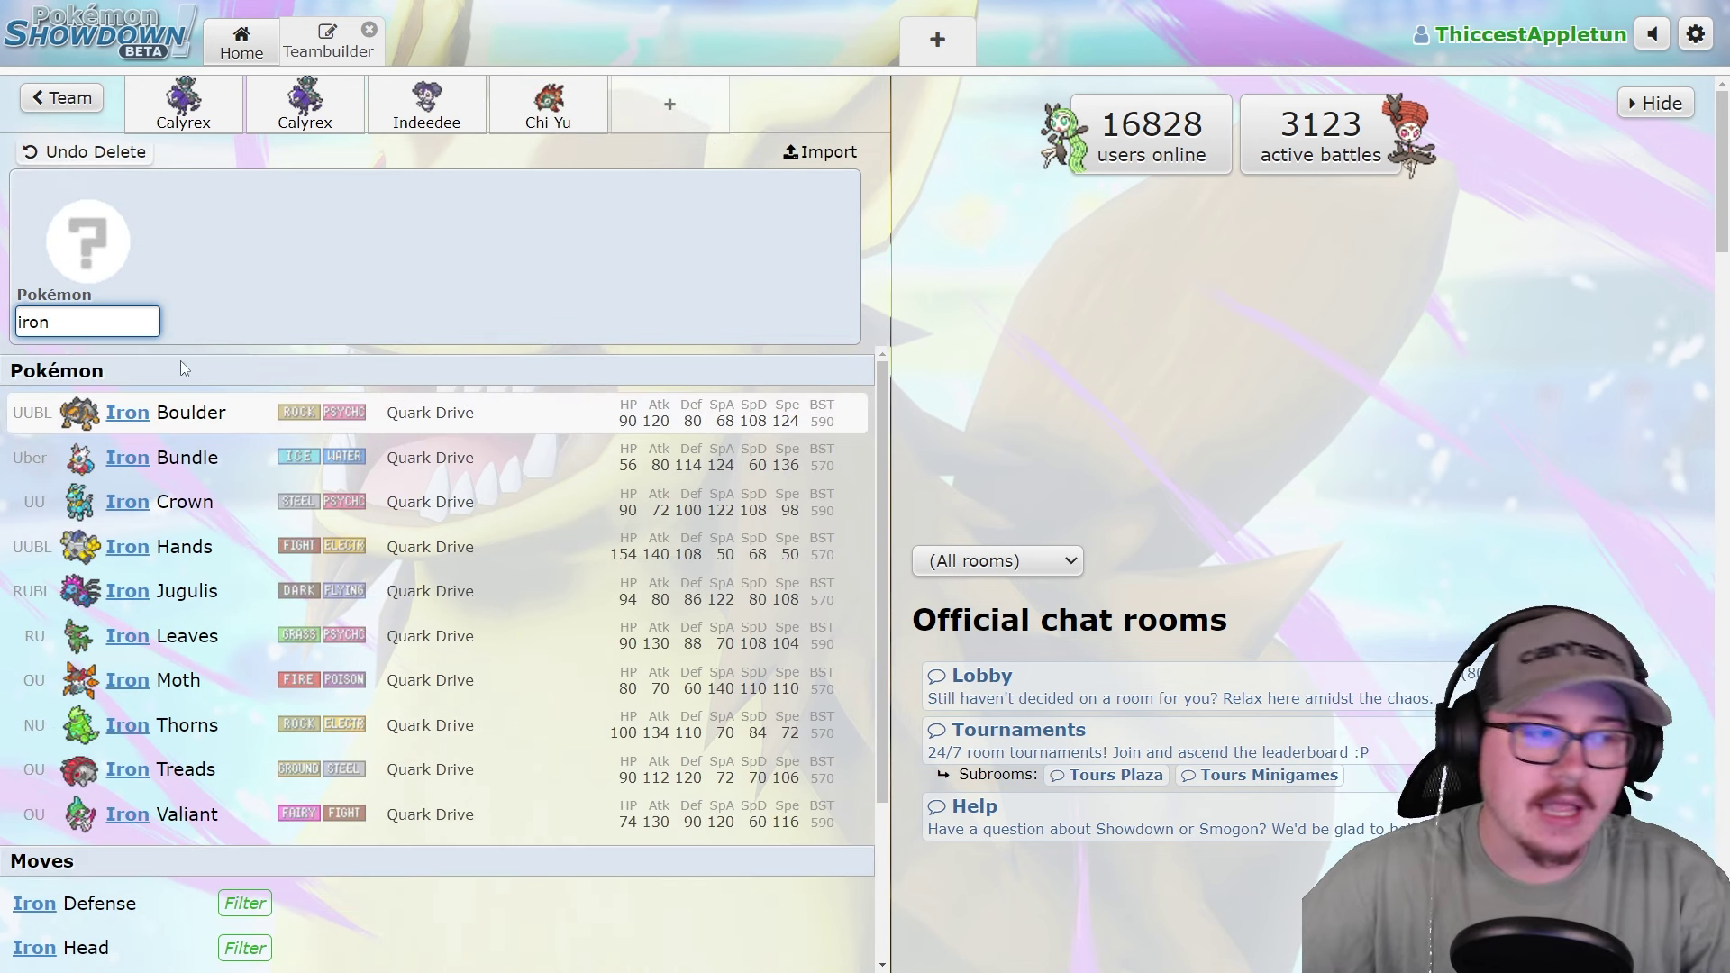
click(171, 457)
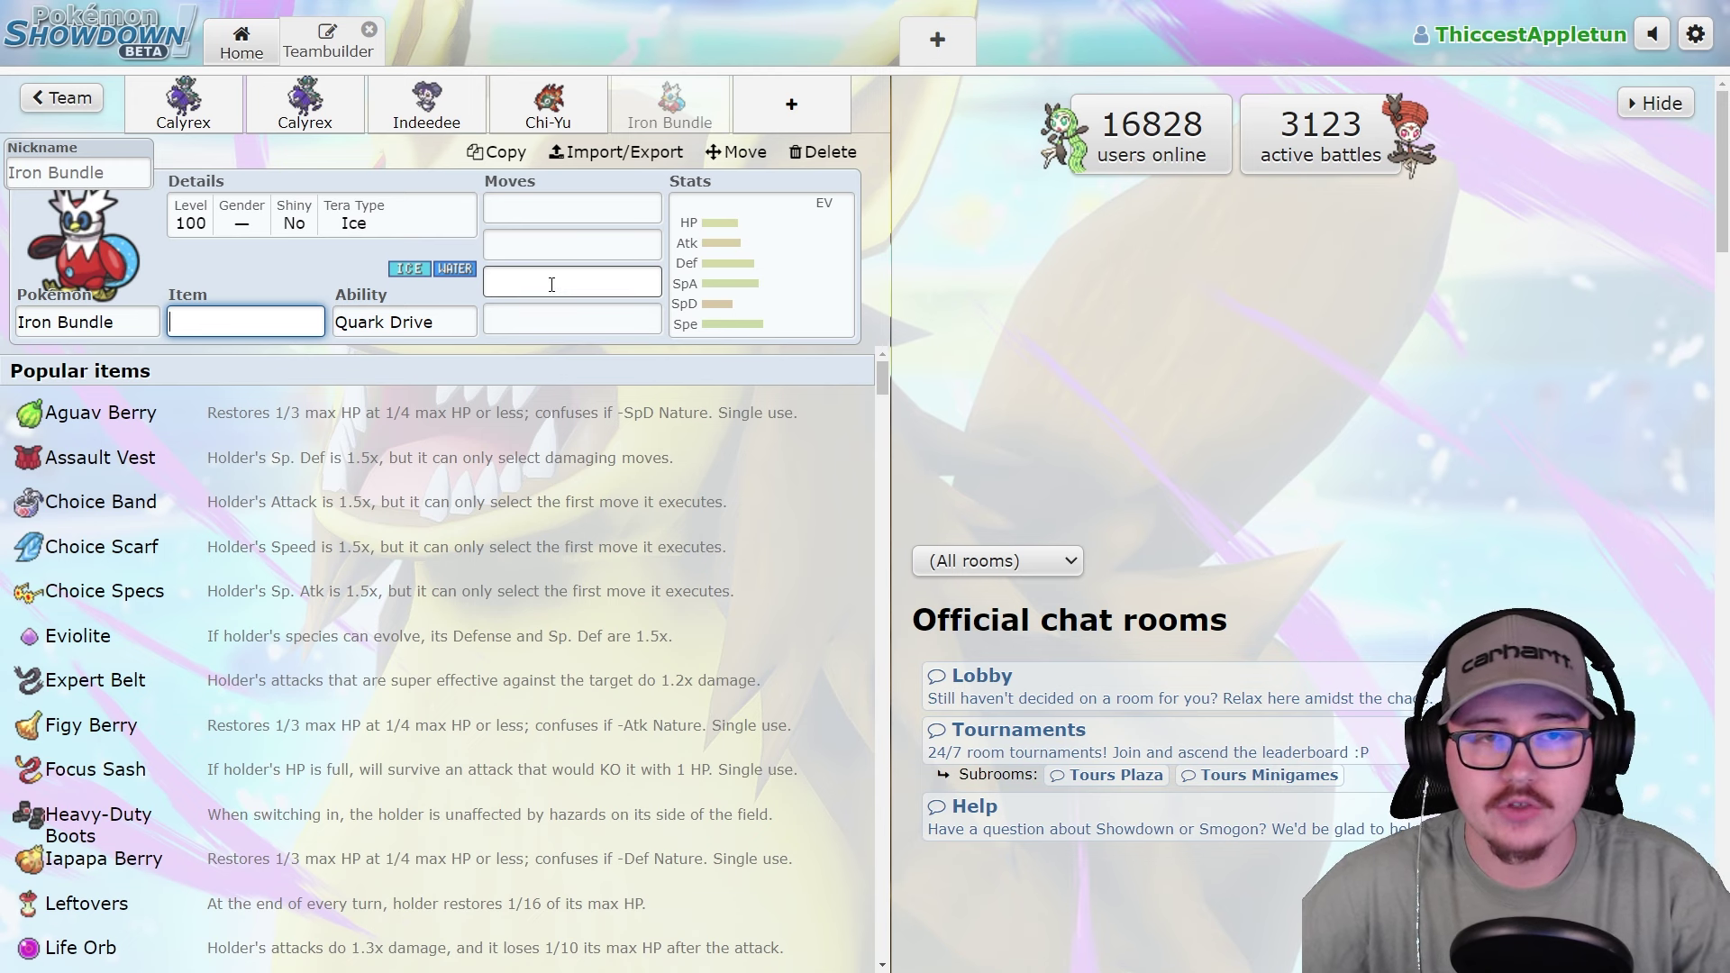
click(581, 206)
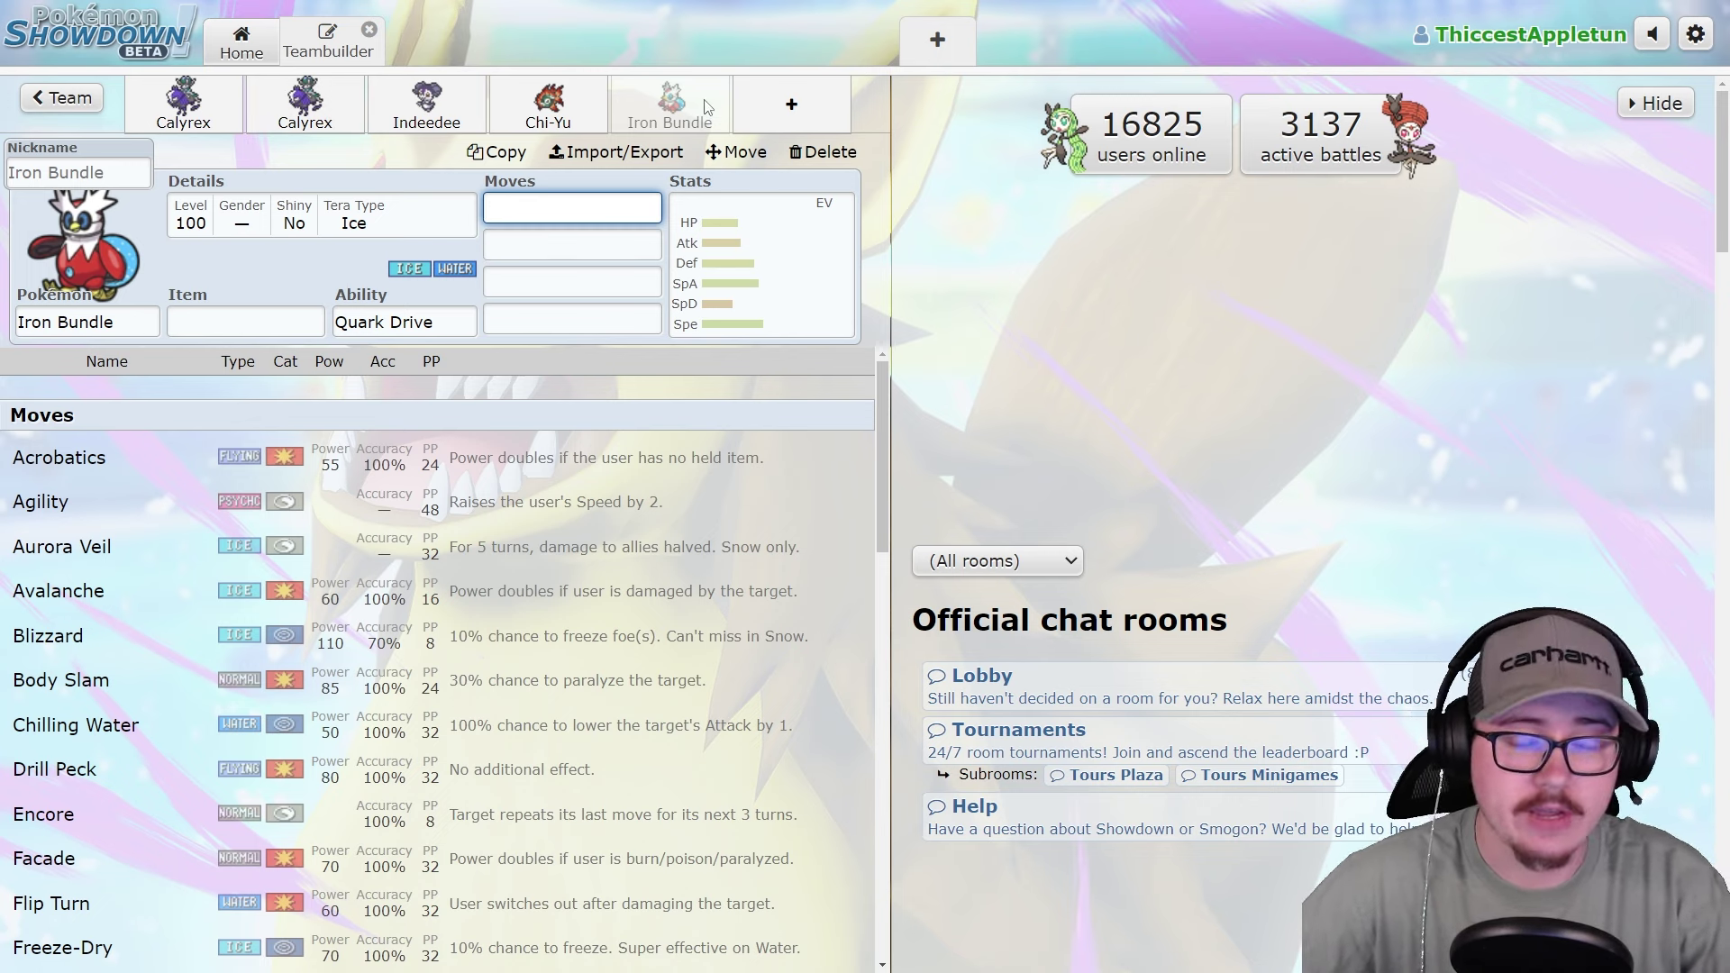
Compare Iron Bundle's set against Chi-Yu's, then delete Indeedee from the team.
click(563, 107)
click(682, 108)
click(602, 108)
click(671, 113)
click(600, 117)
click(662, 126)
click(600, 113)
click(631, 114)
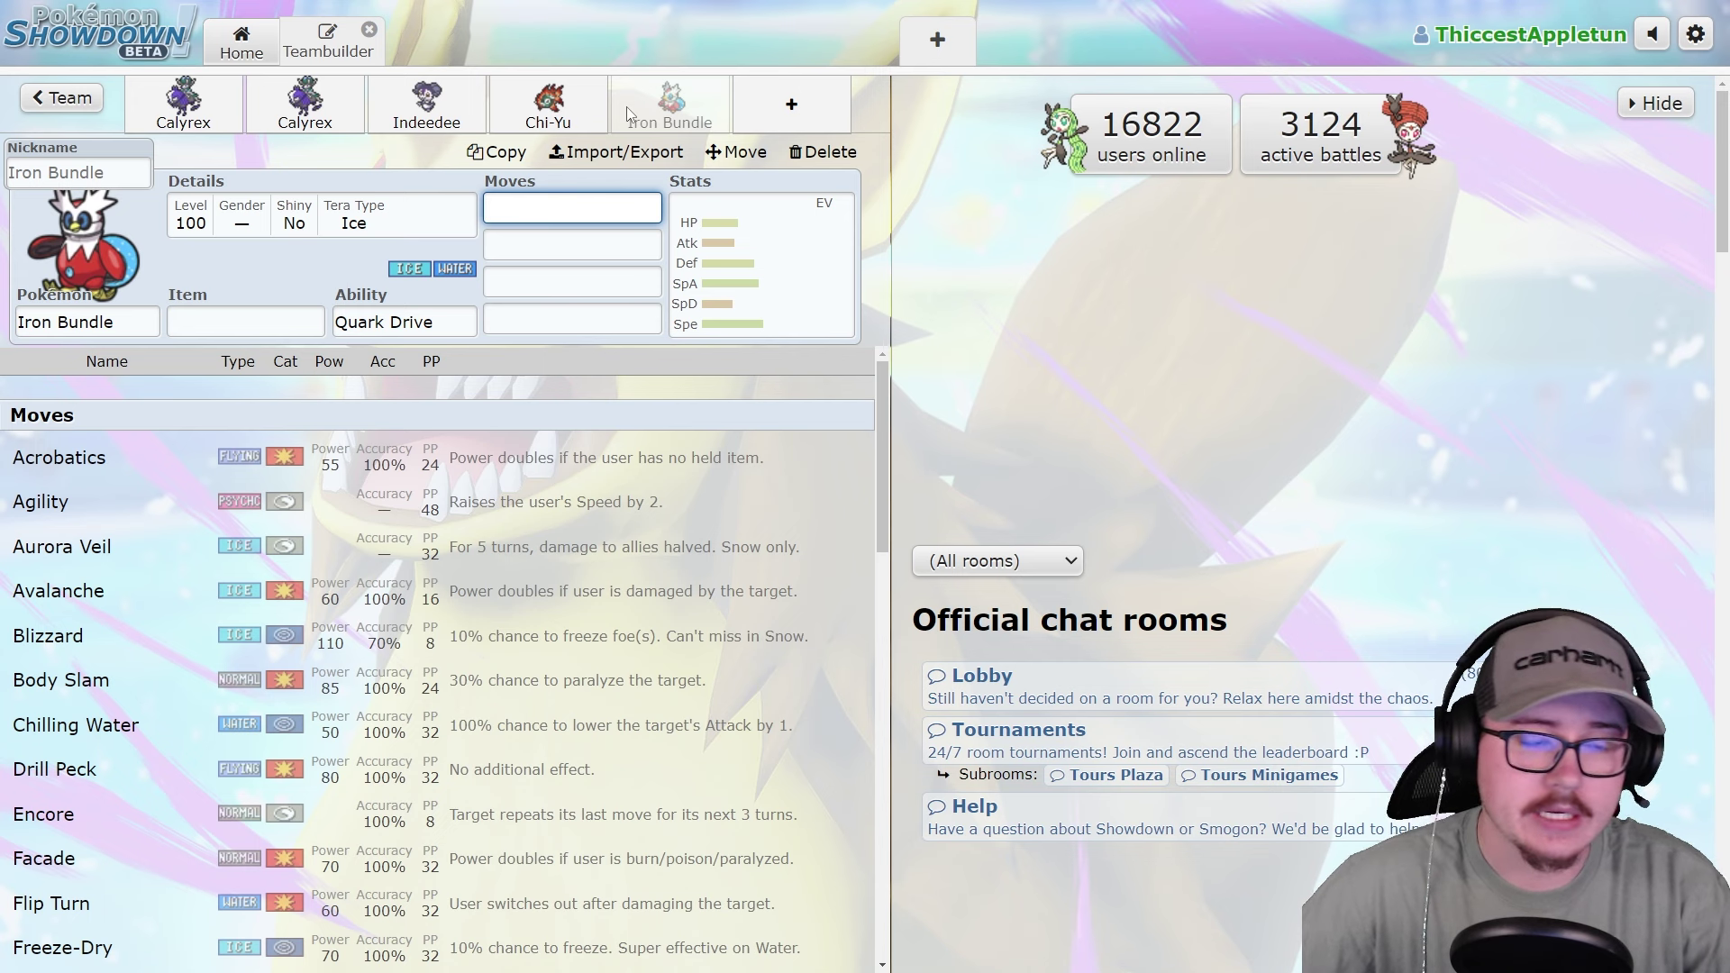
click(595, 106)
click(649, 108)
click(581, 92)
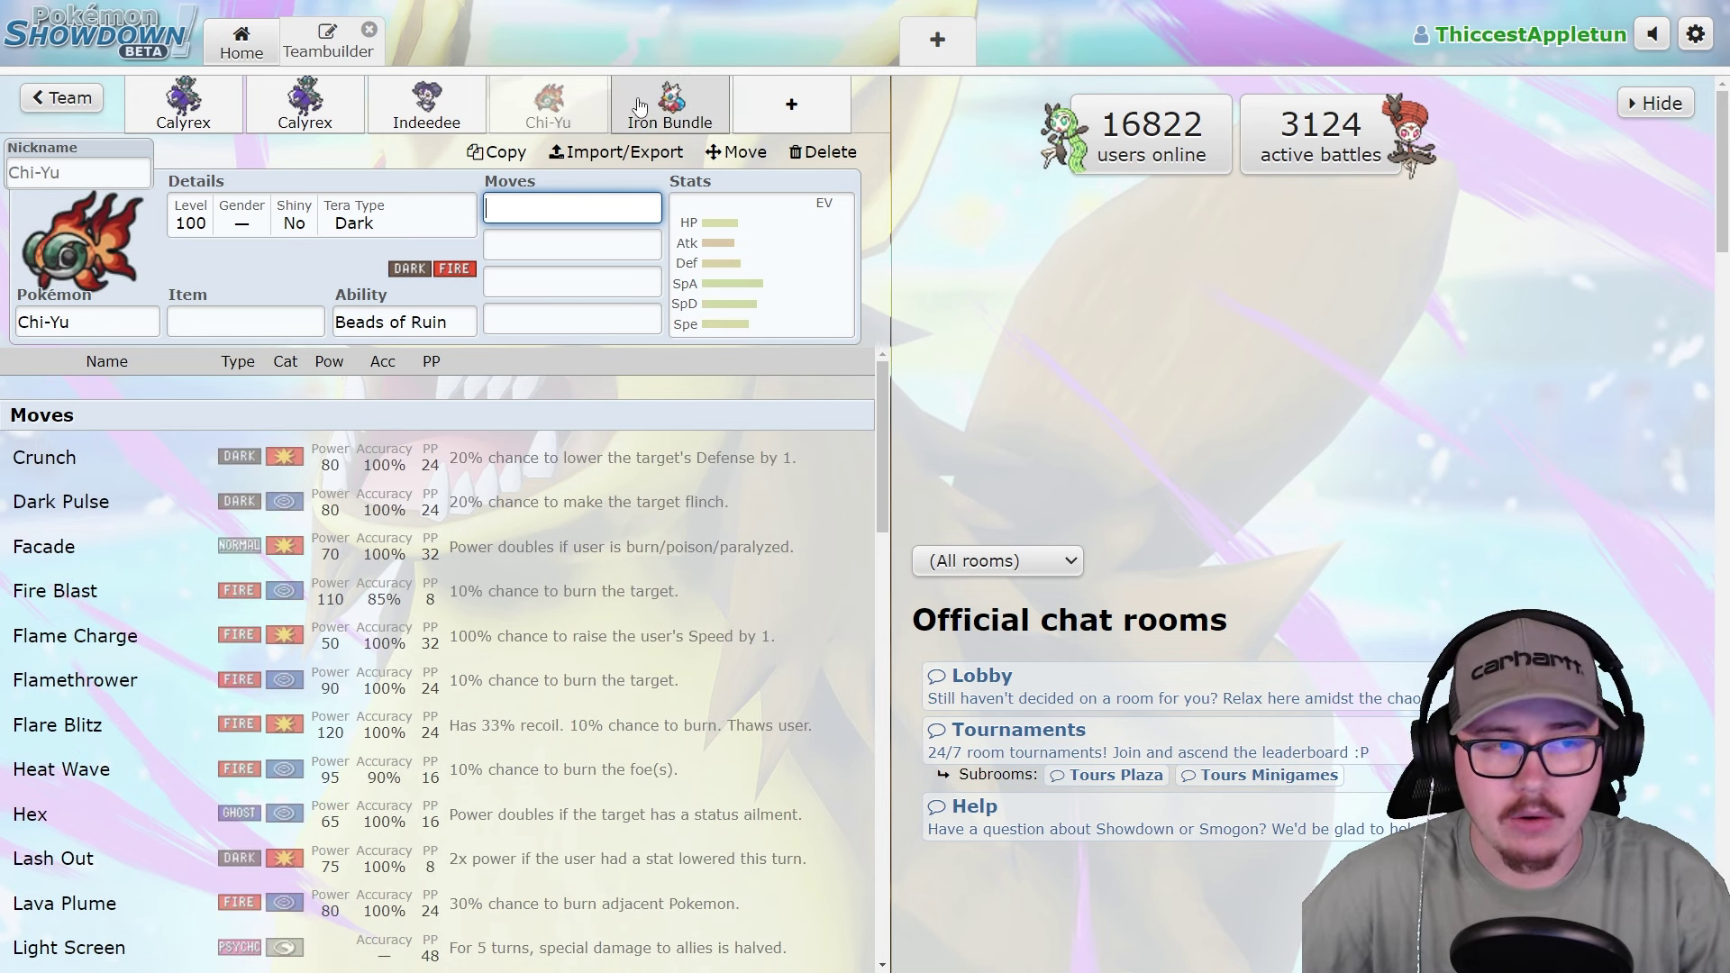
click(426, 103)
click(822, 151)
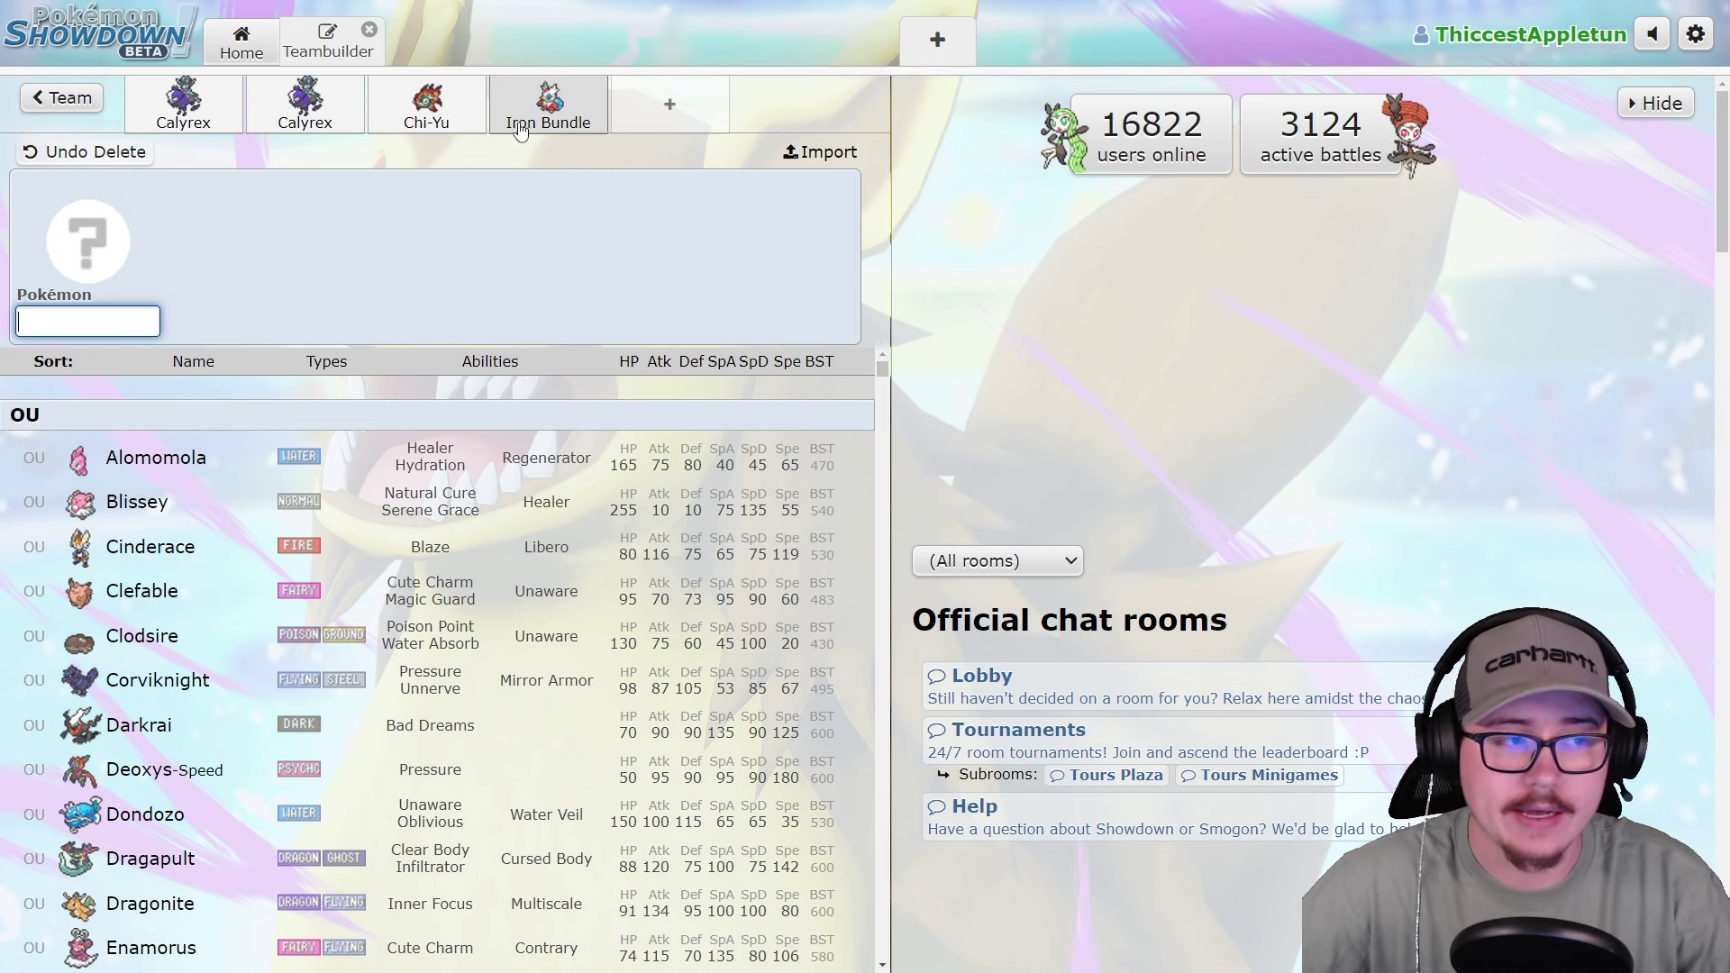
Delete Iron Bundle after checking Chi-Yu and the second Calyrex, and return to Chi-Yu.
click(440, 106)
click(353, 106)
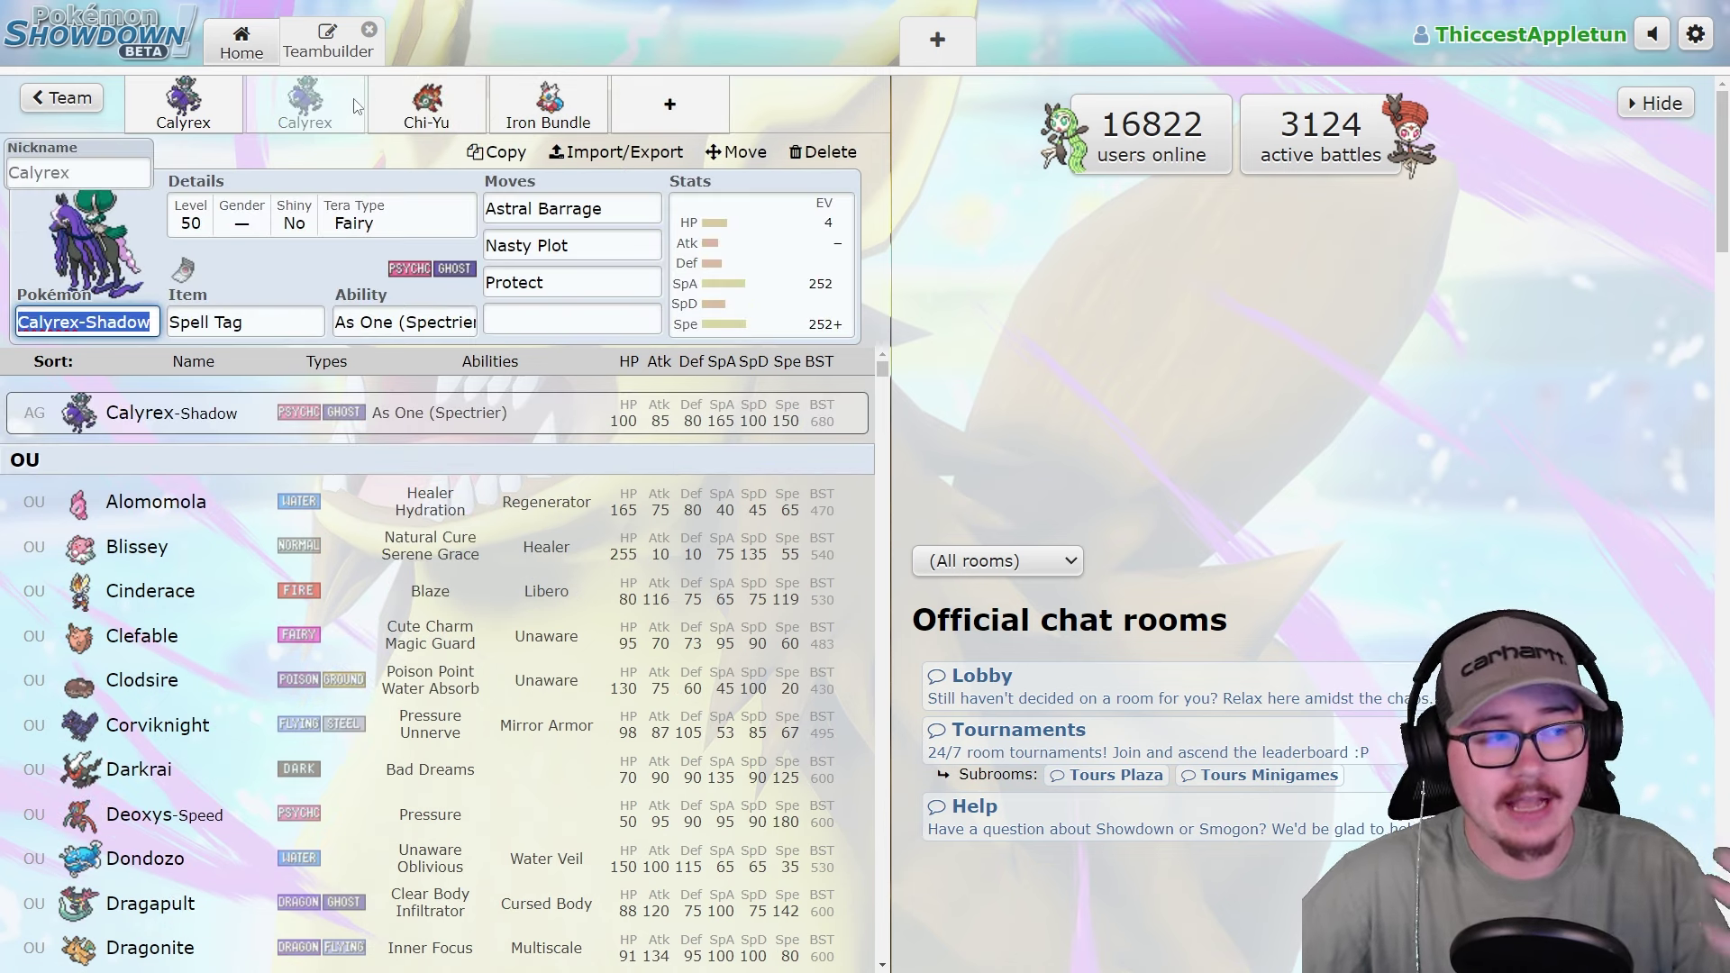
click(506, 110)
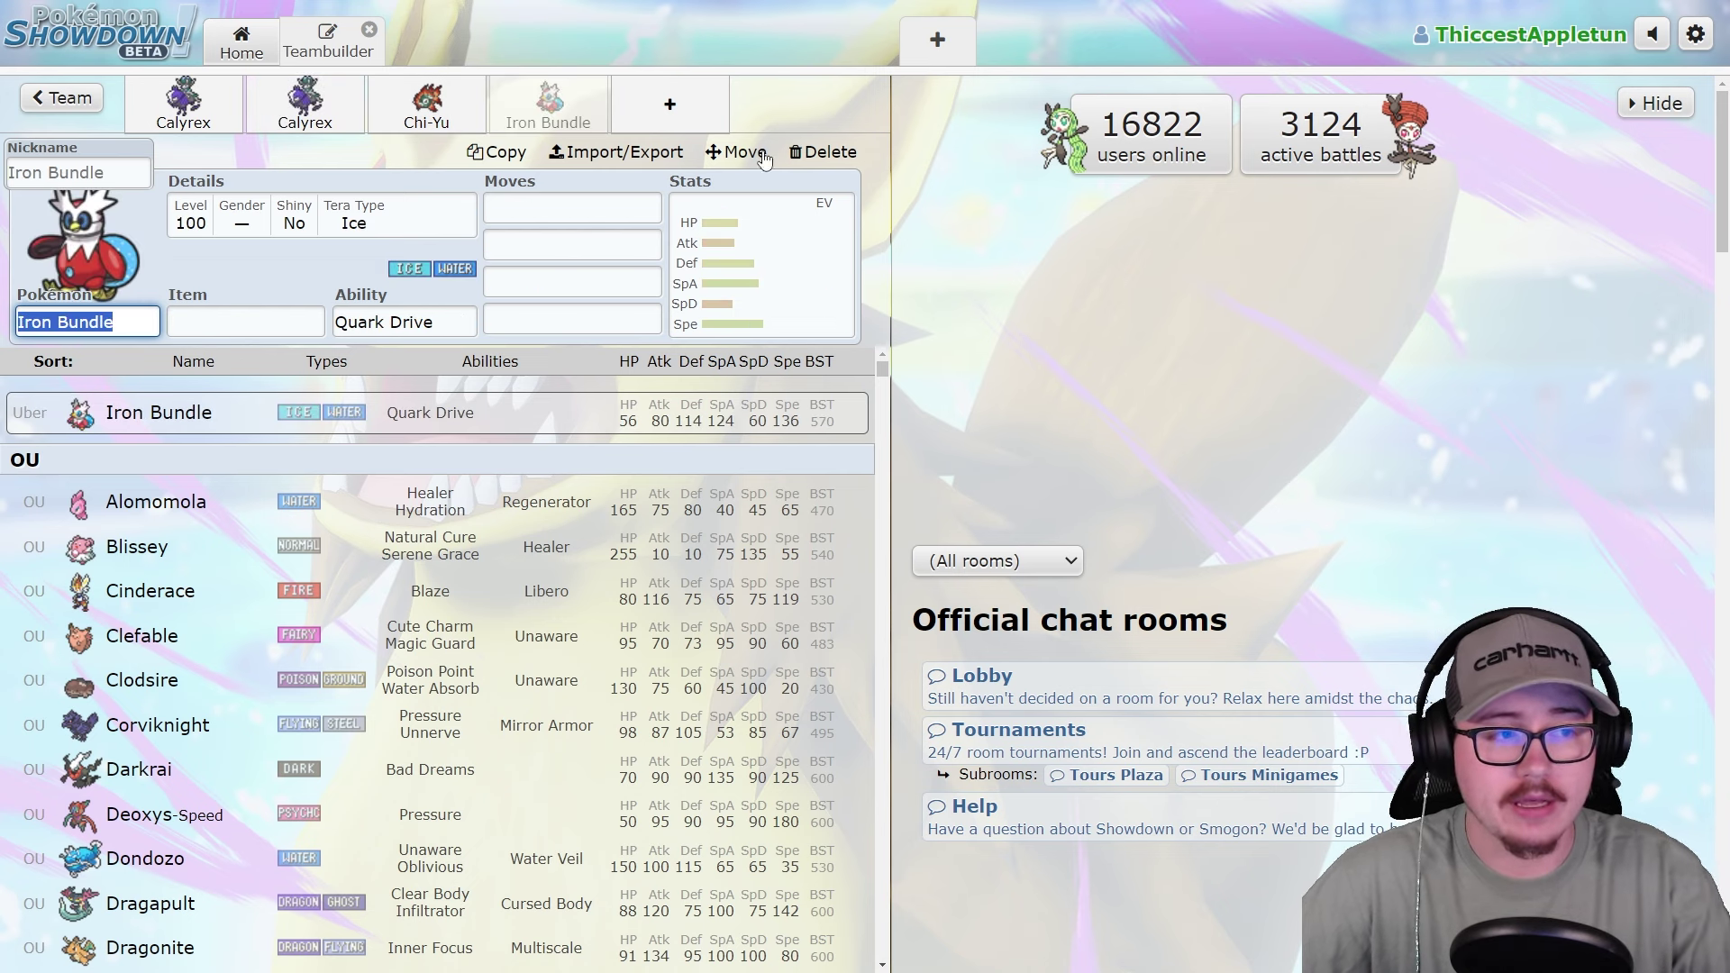
click(822, 152)
click(439, 113)
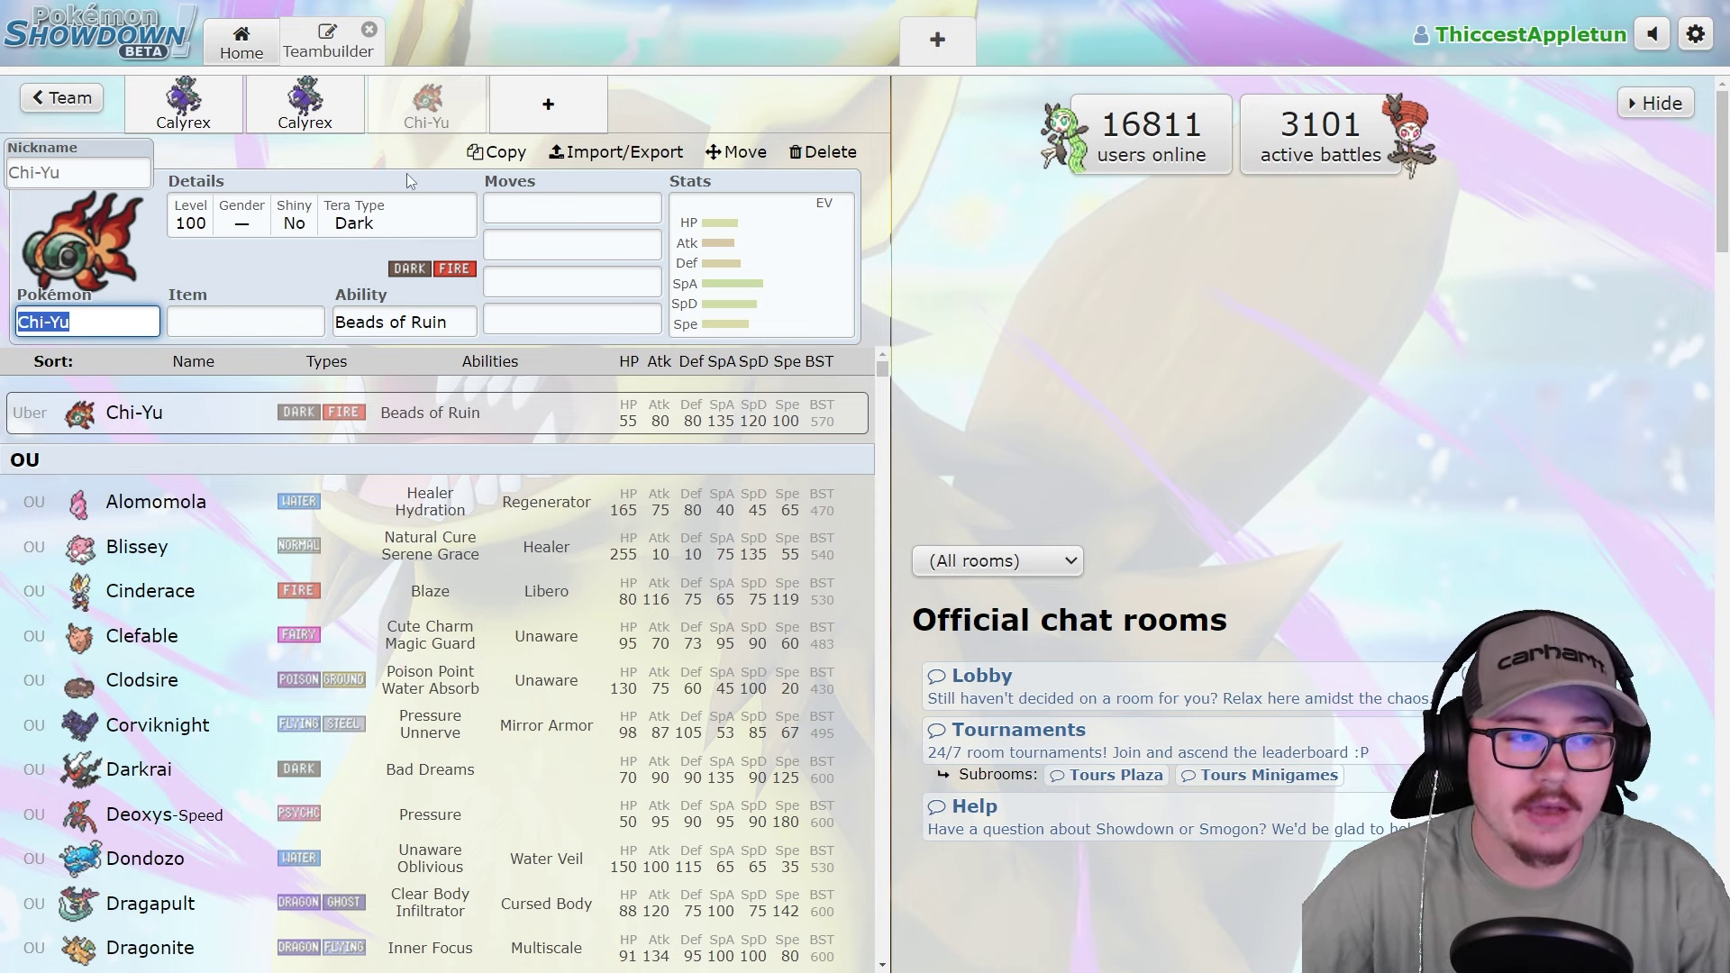
Compare the second Calyrex-Shadow set with Chi-Yu's set, ending on the second Calyrex.
click(285, 128)
click(380, 121)
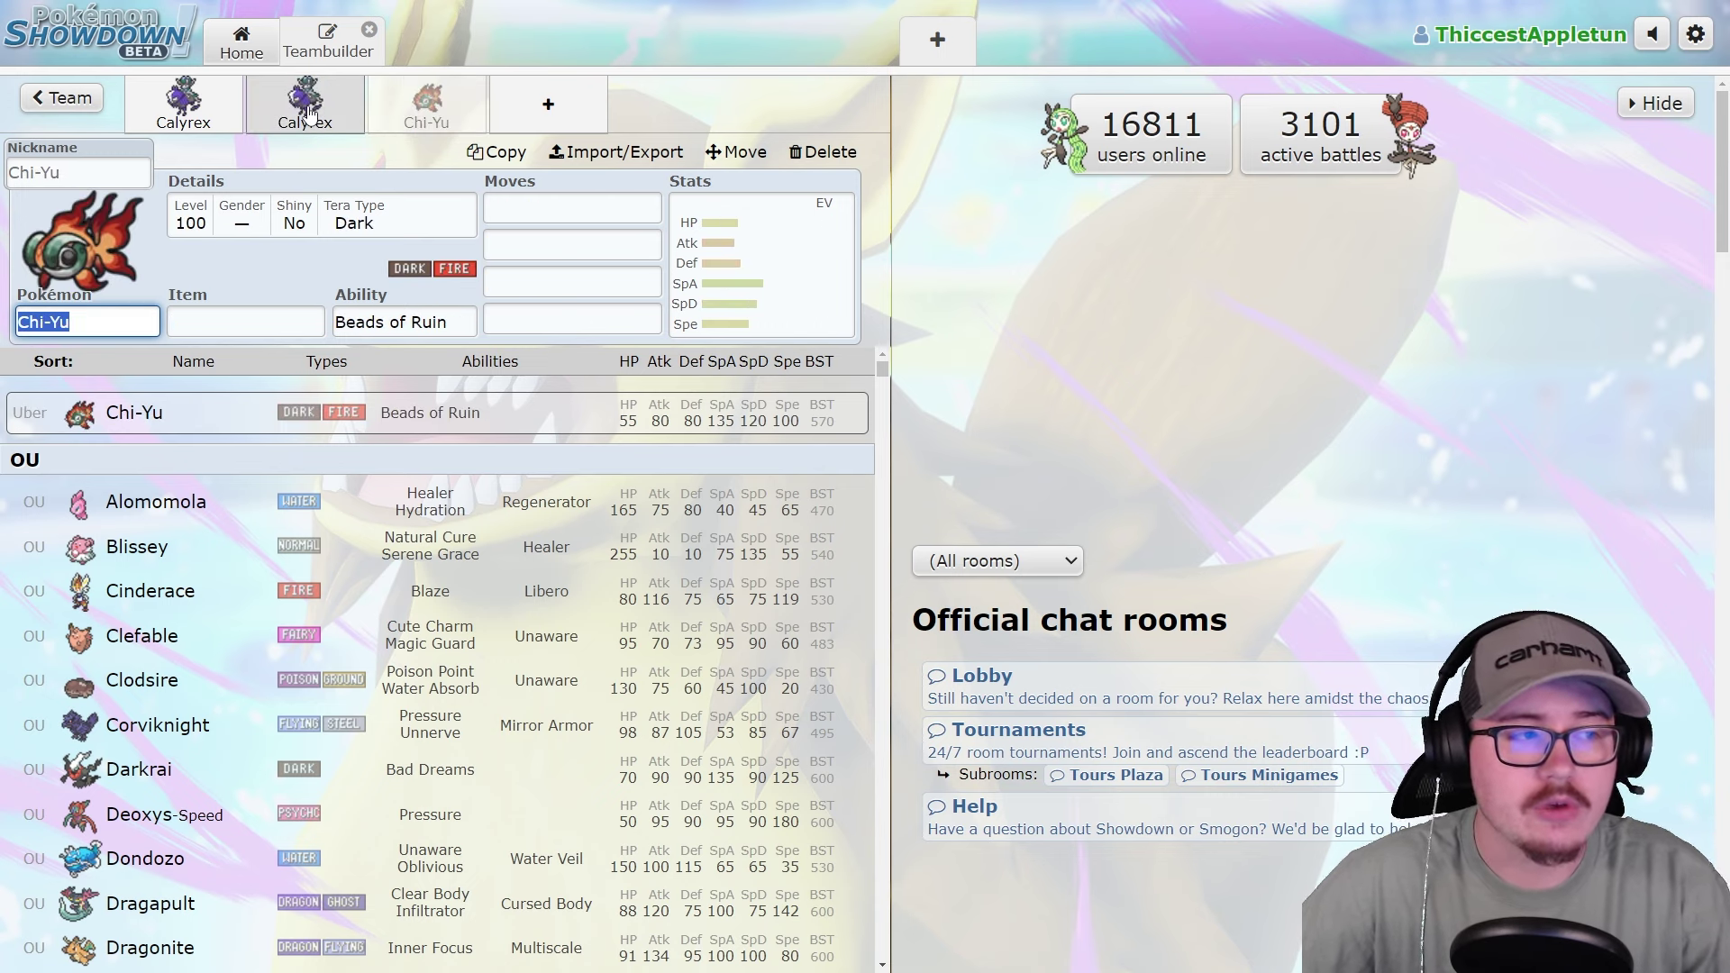
click(306, 122)
click(405, 130)
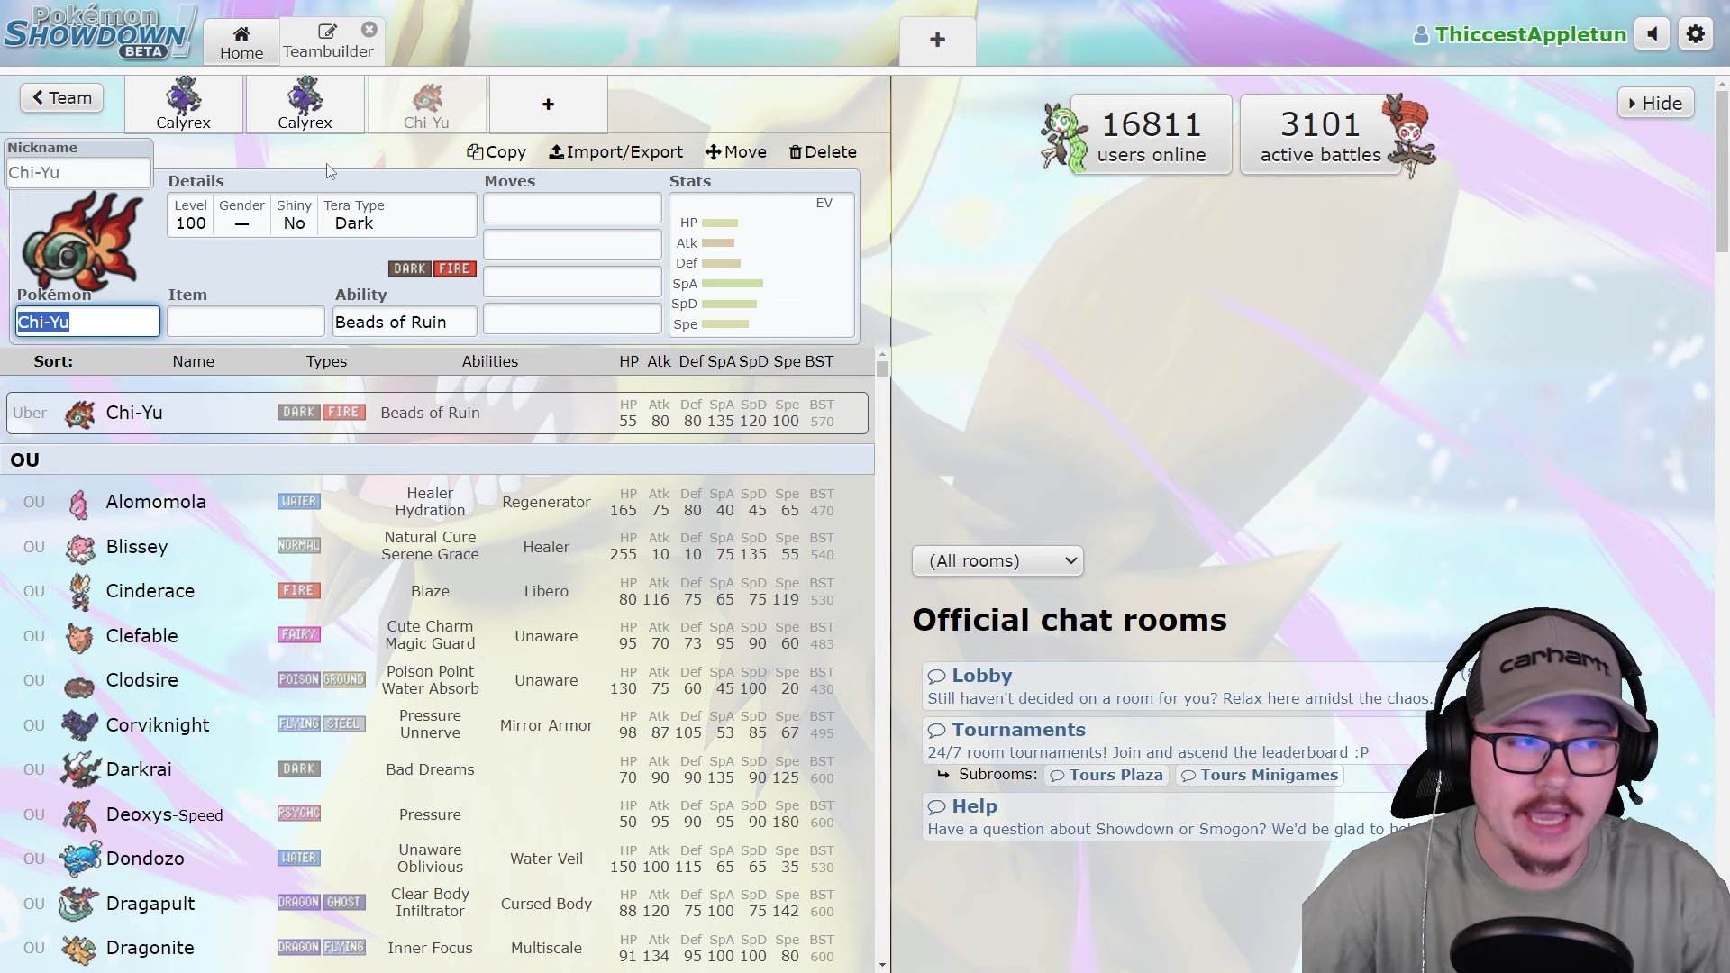
click(279, 128)
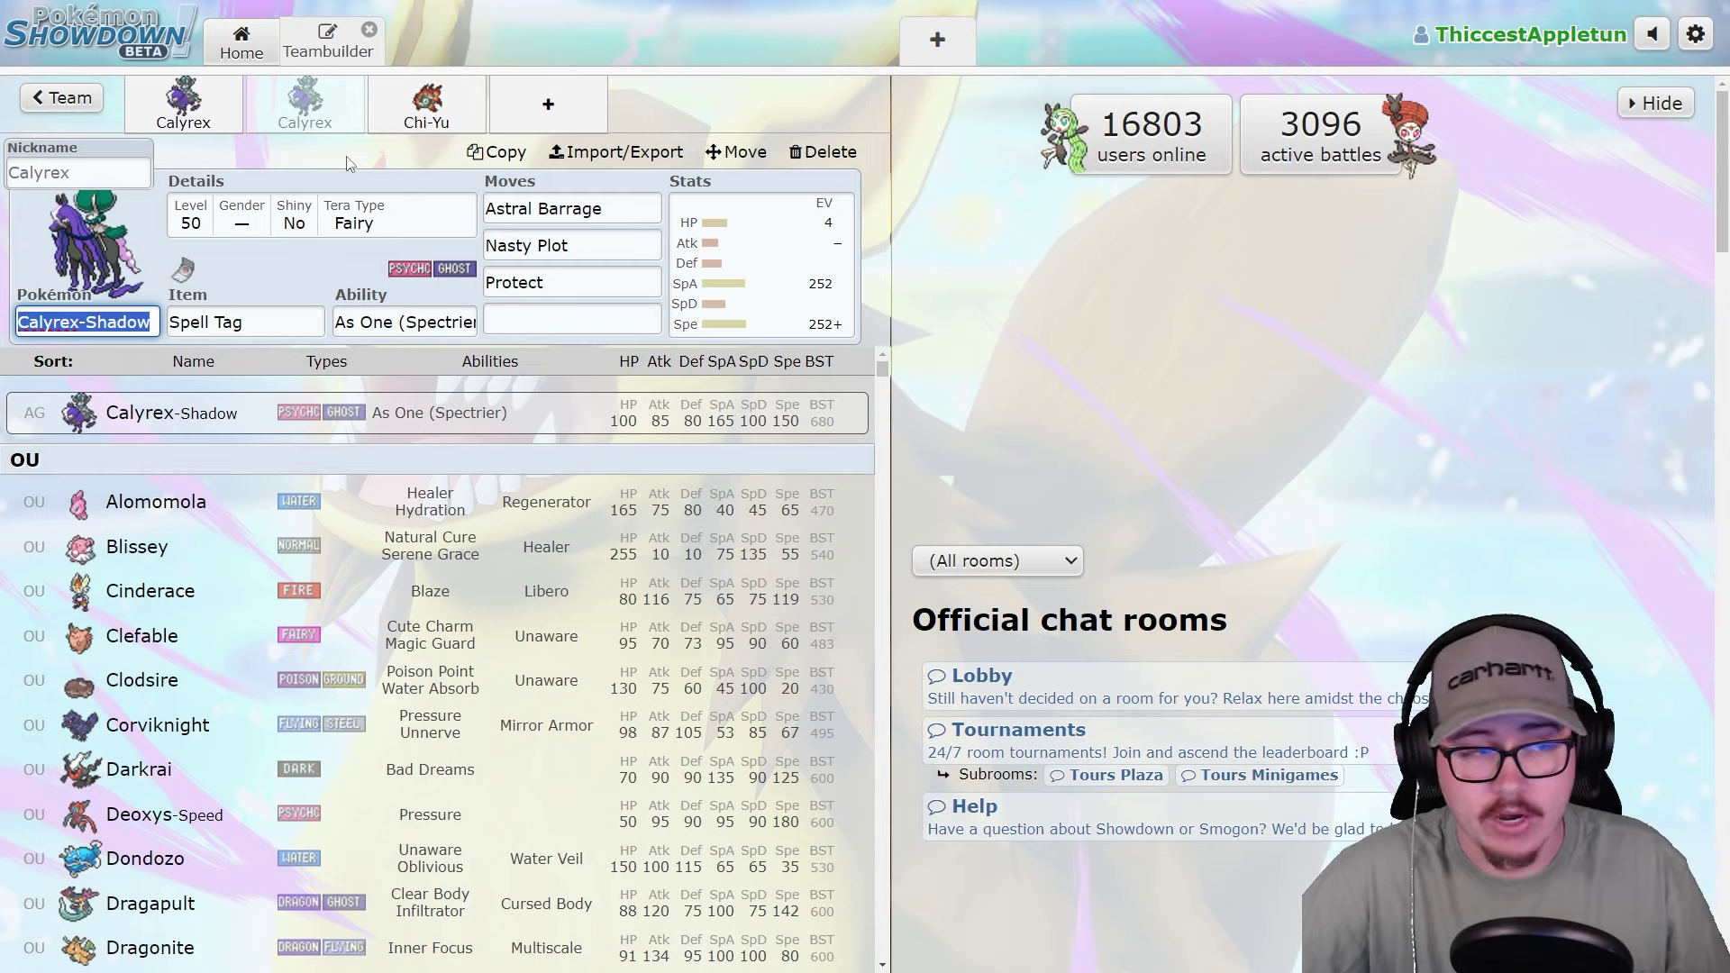
Show the first Calyrex's Clear Amulet set with Tera Fairy, Astral Barrage, Expanding Force, Tera Blast, Protect.
click(206, 107)
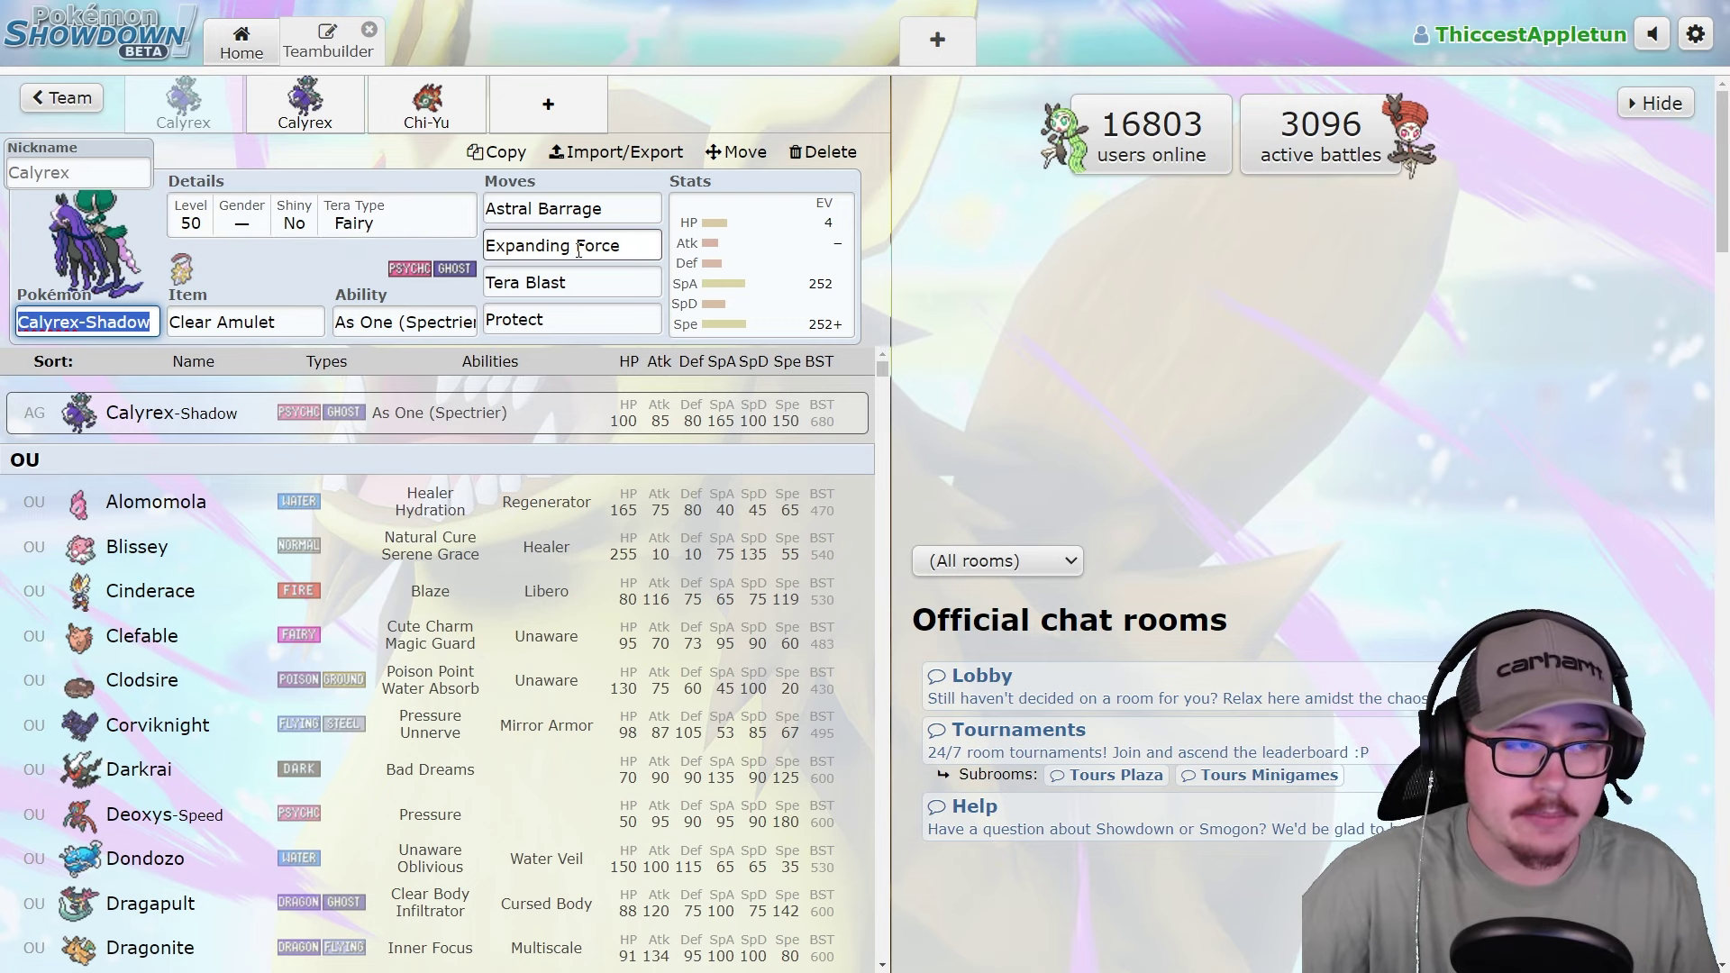
click(425, 126)
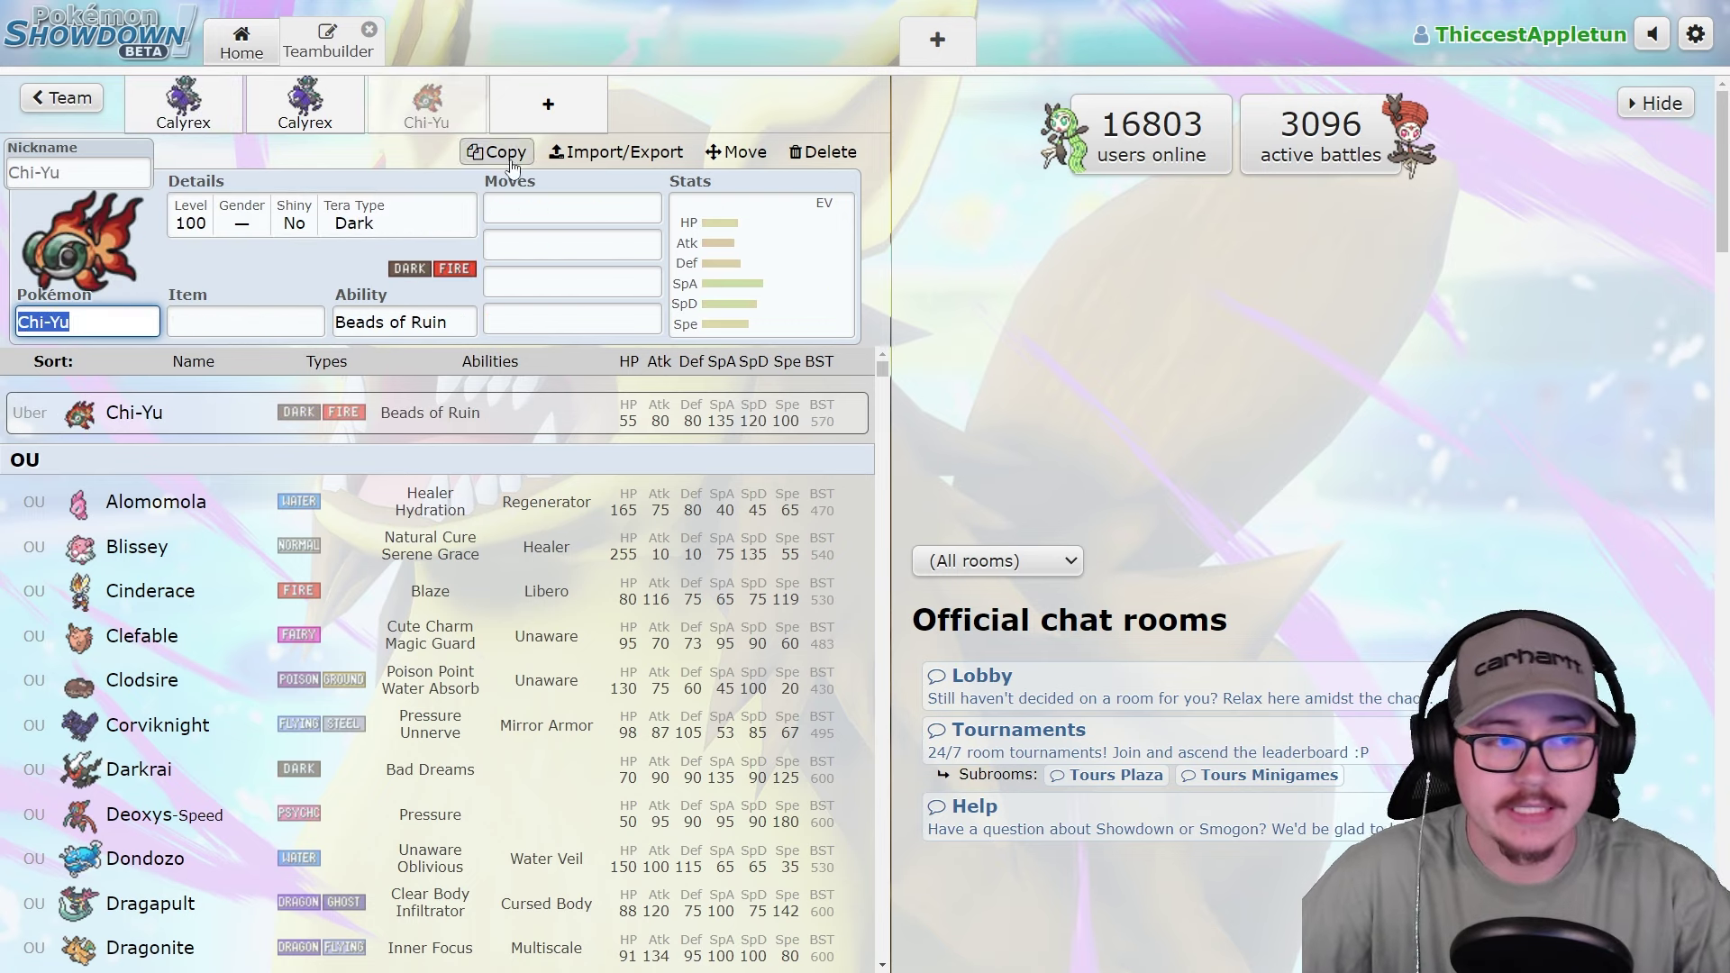
click(526, 210)
click(207, 115)
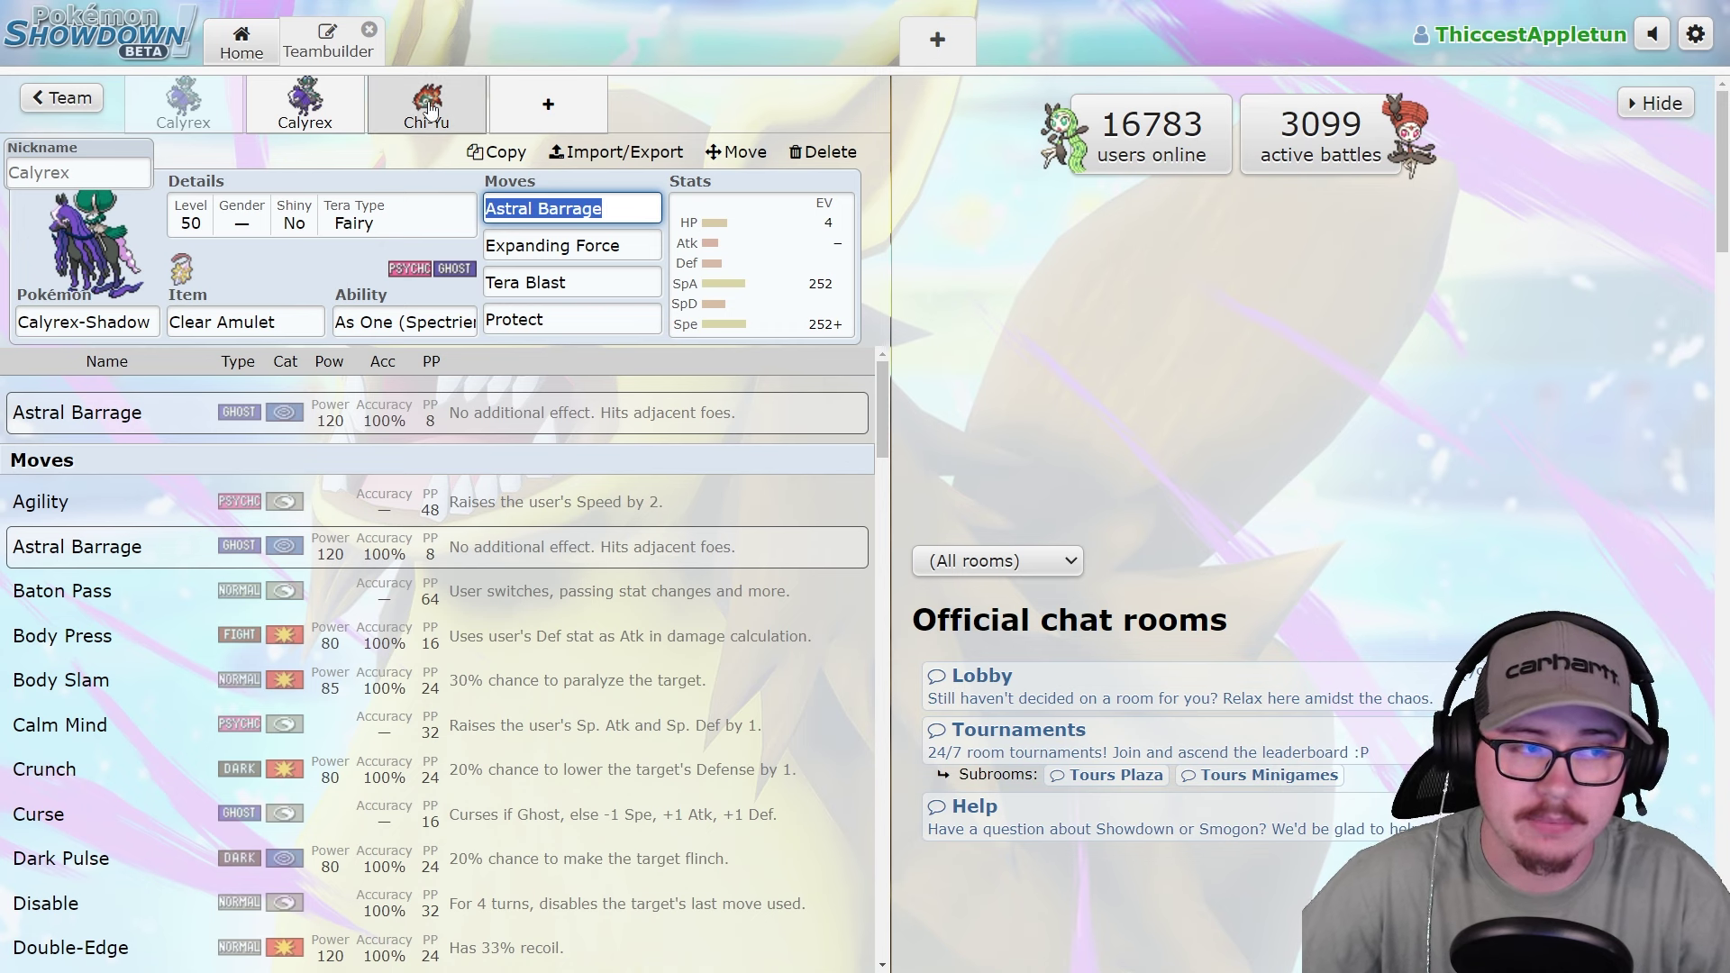
Add Incineroar (Blaze, Tera Fire) in a new slot and delete Chi-Yu.
click(569, 129)
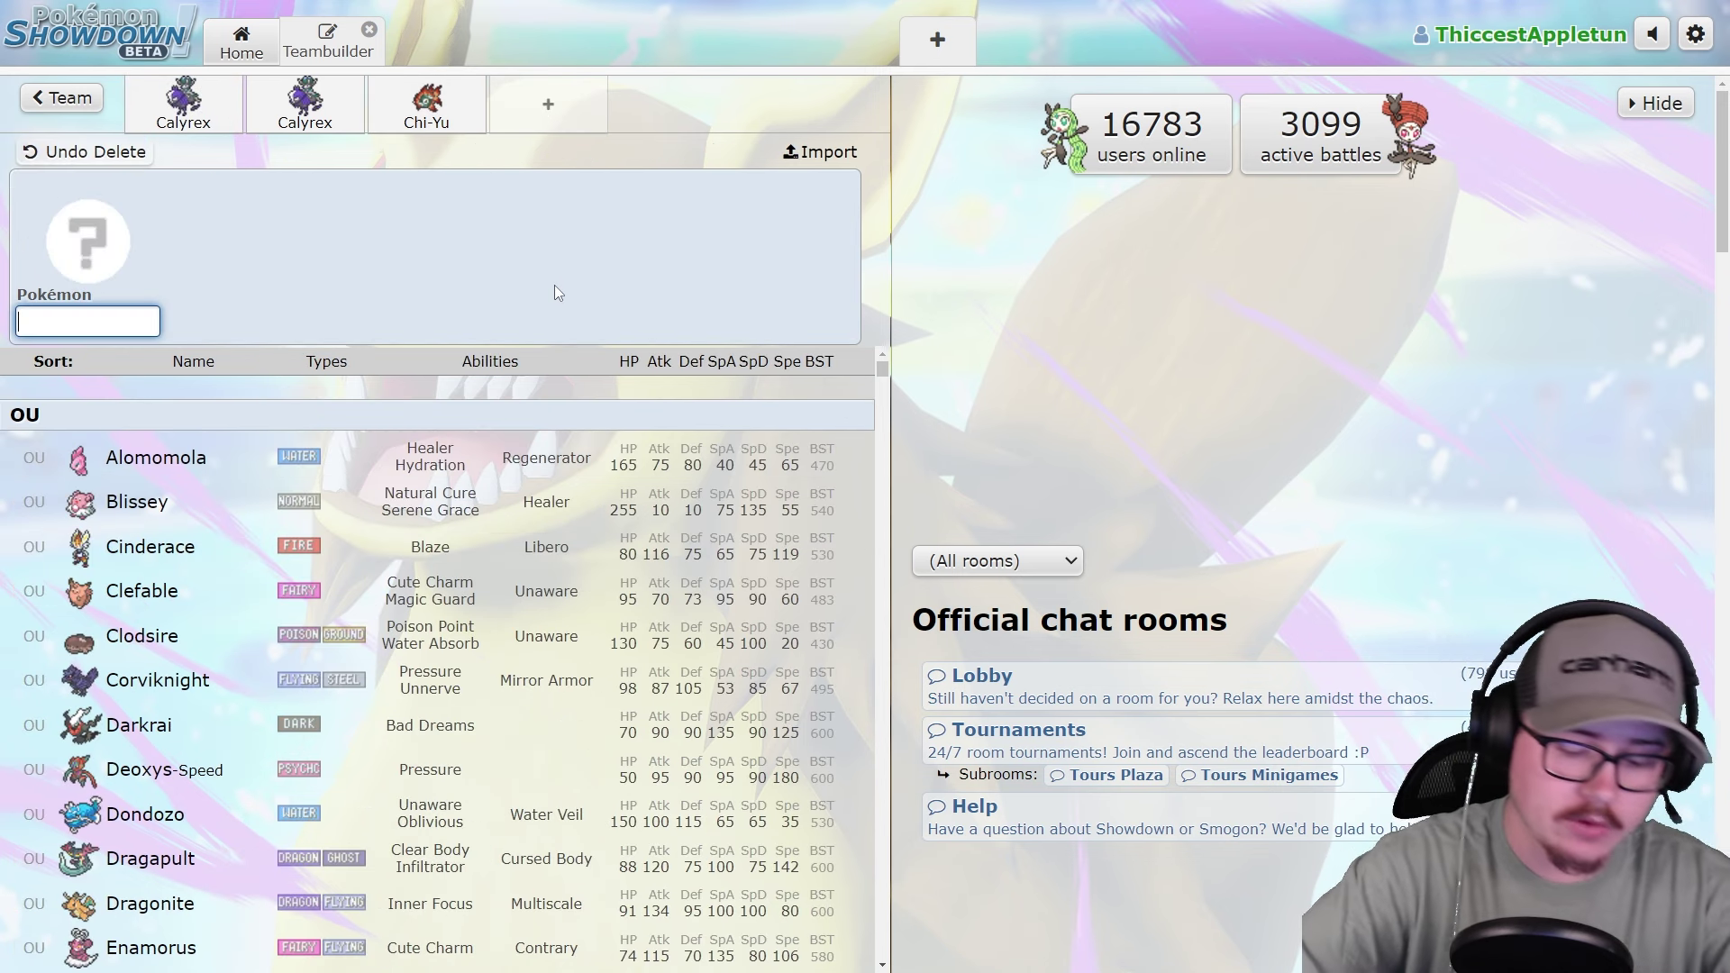
text(inc)
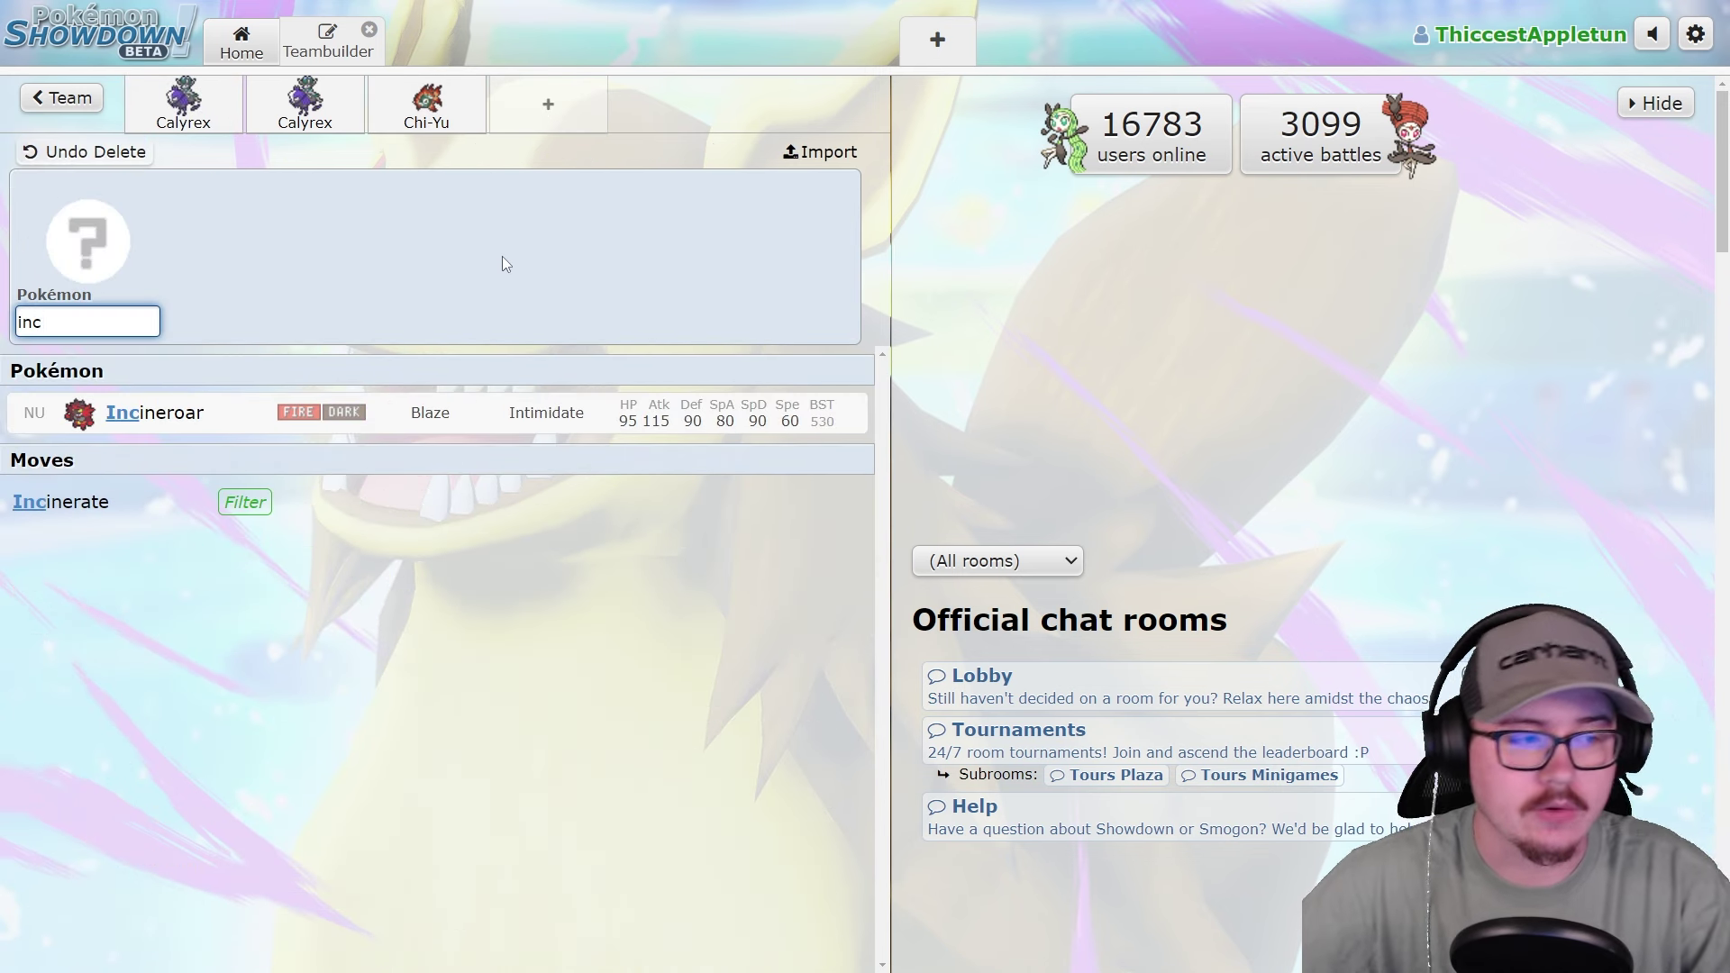
click(414, 407)
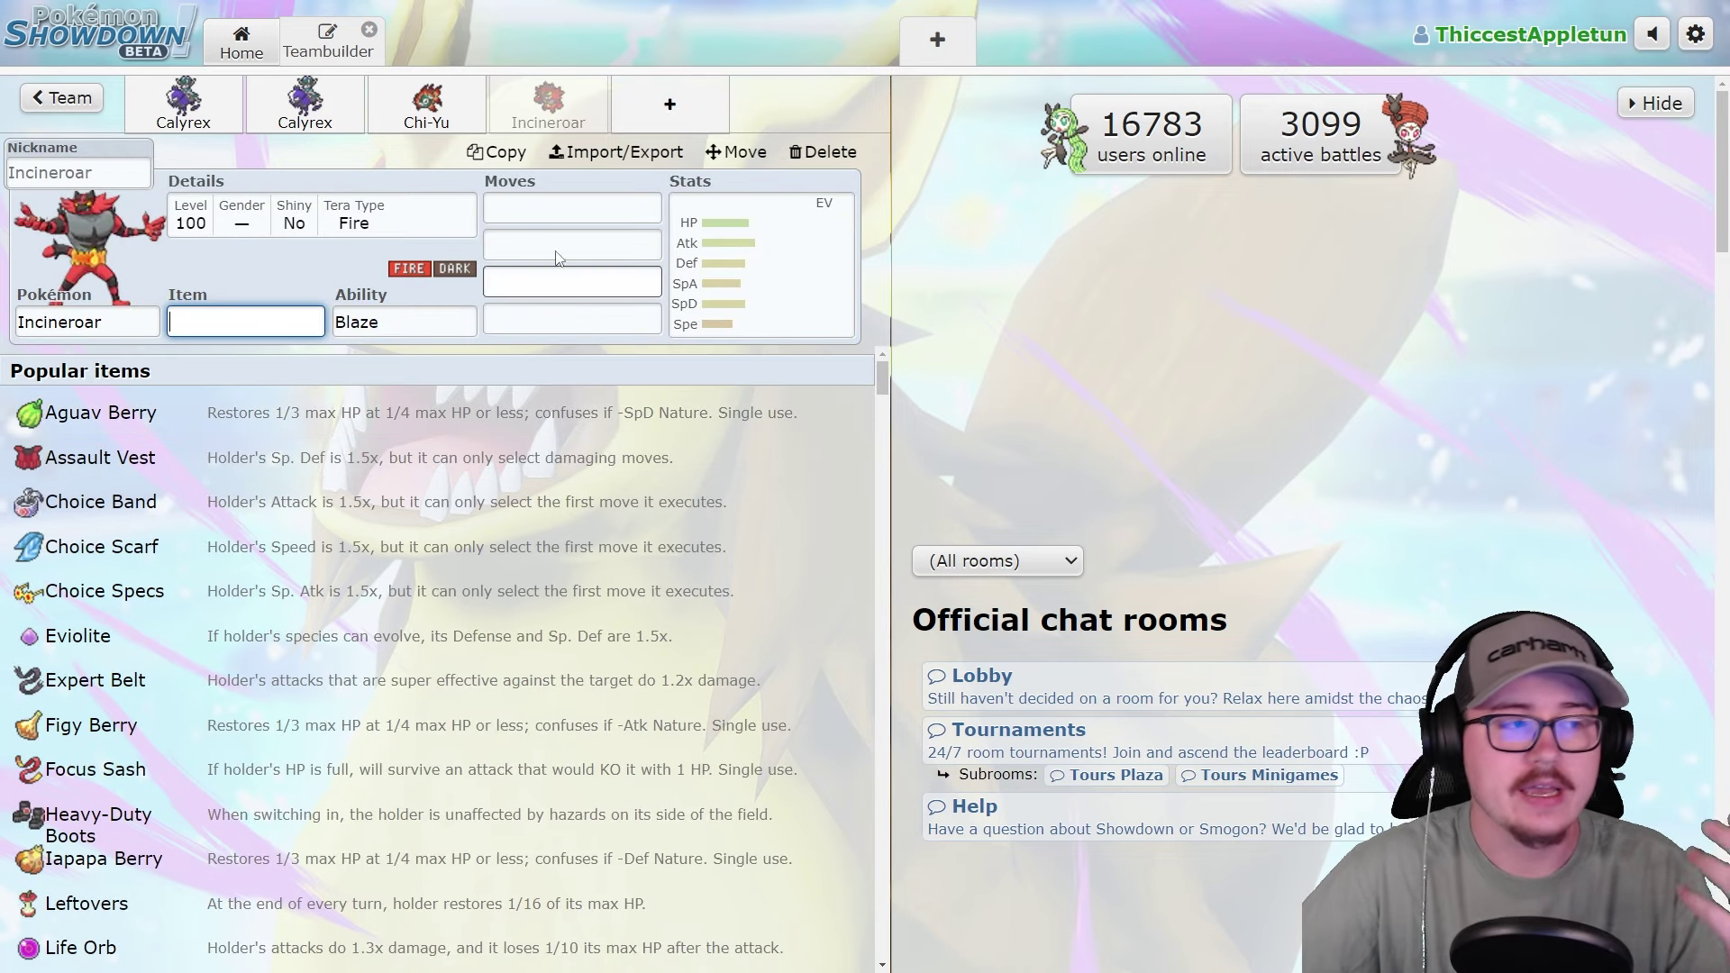
click(561, 209)
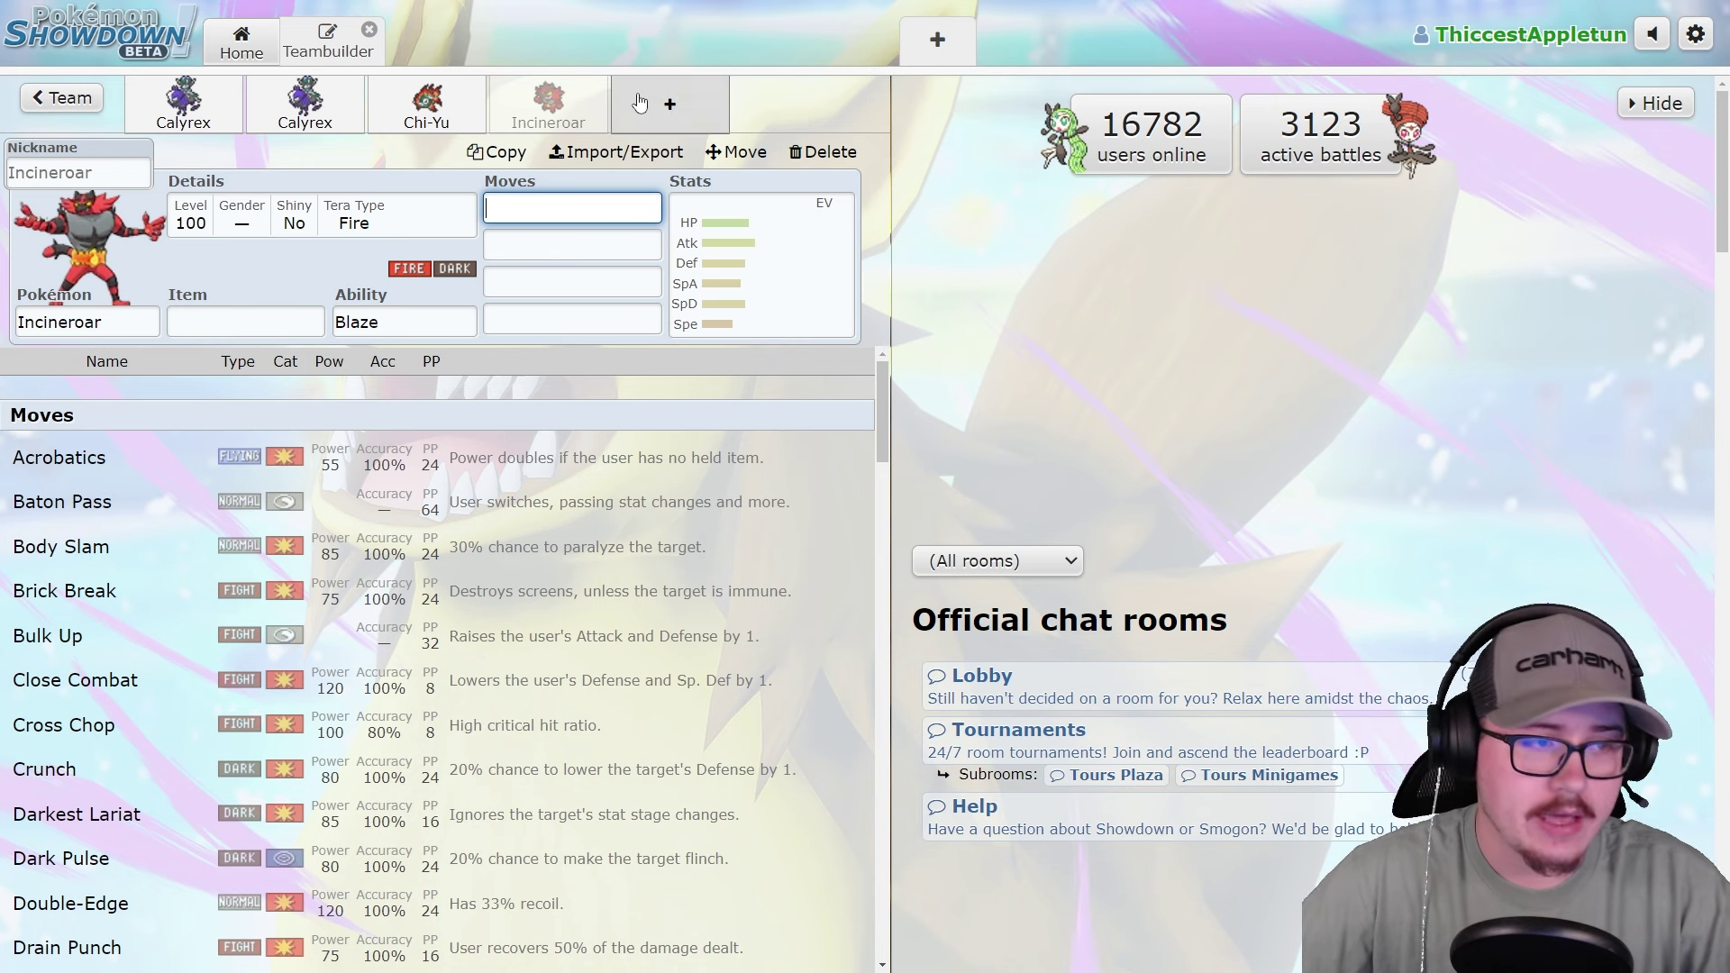
click(426, 124)
Delete Incineroar and add Mienshao with Inner Focus and Tera Fighting.
click(822, 151)
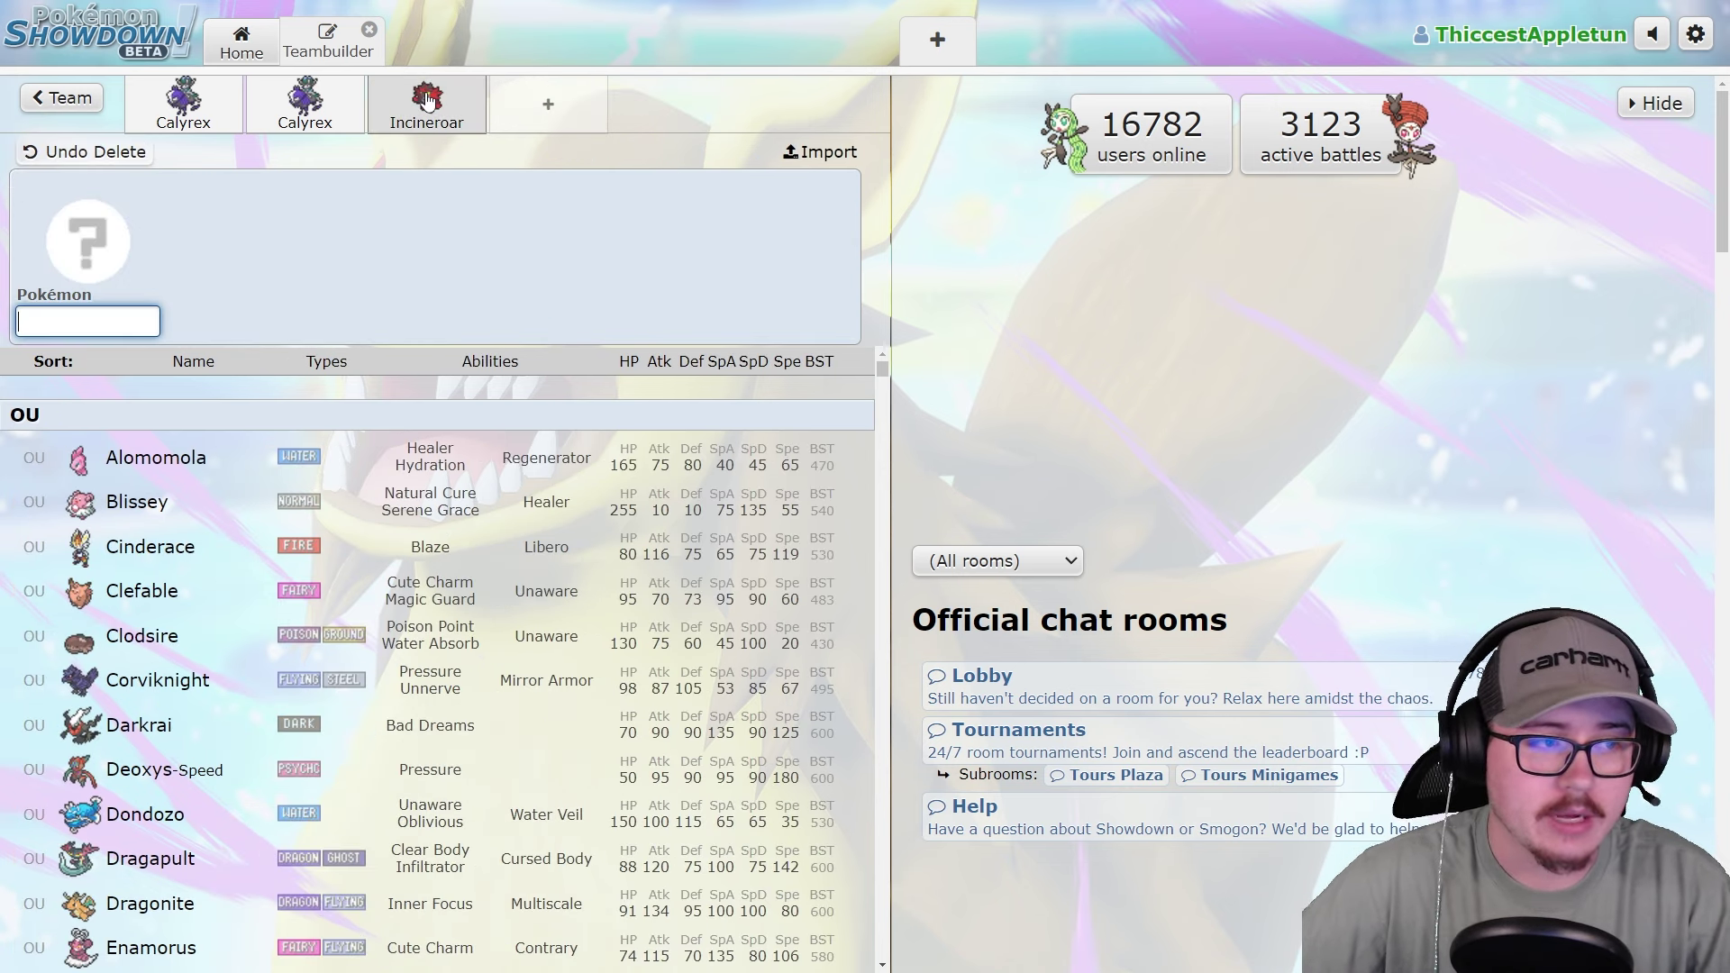
click(427, 104)
click(823, 151)
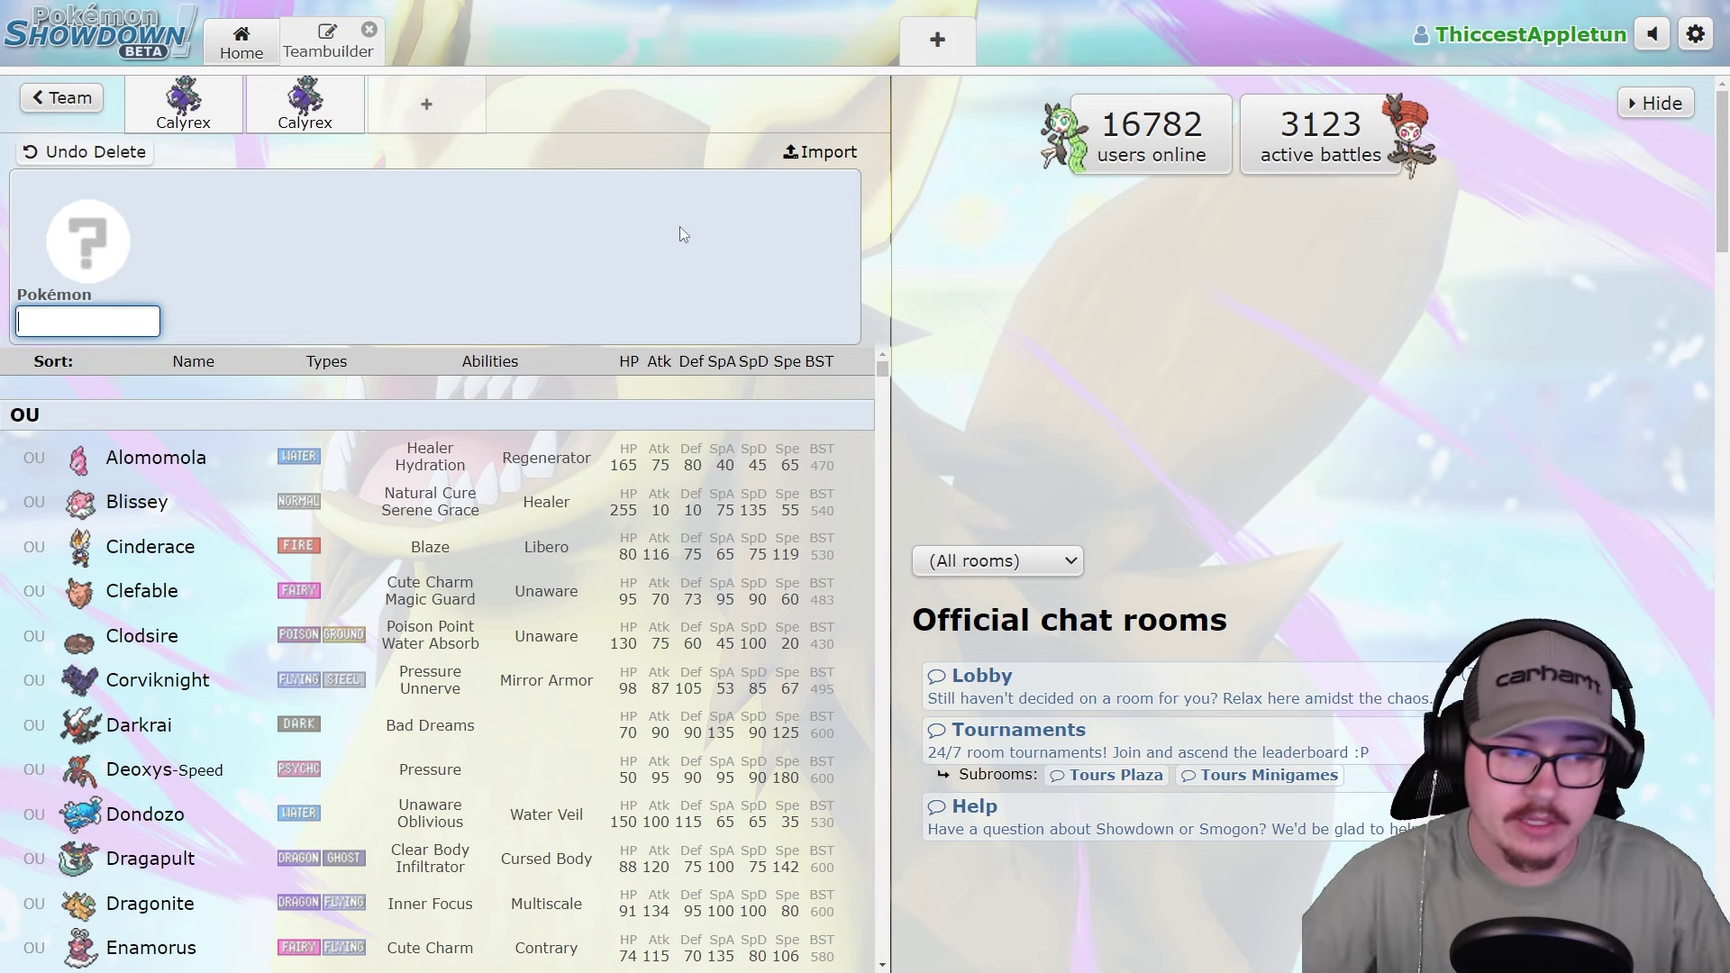
text(mie)
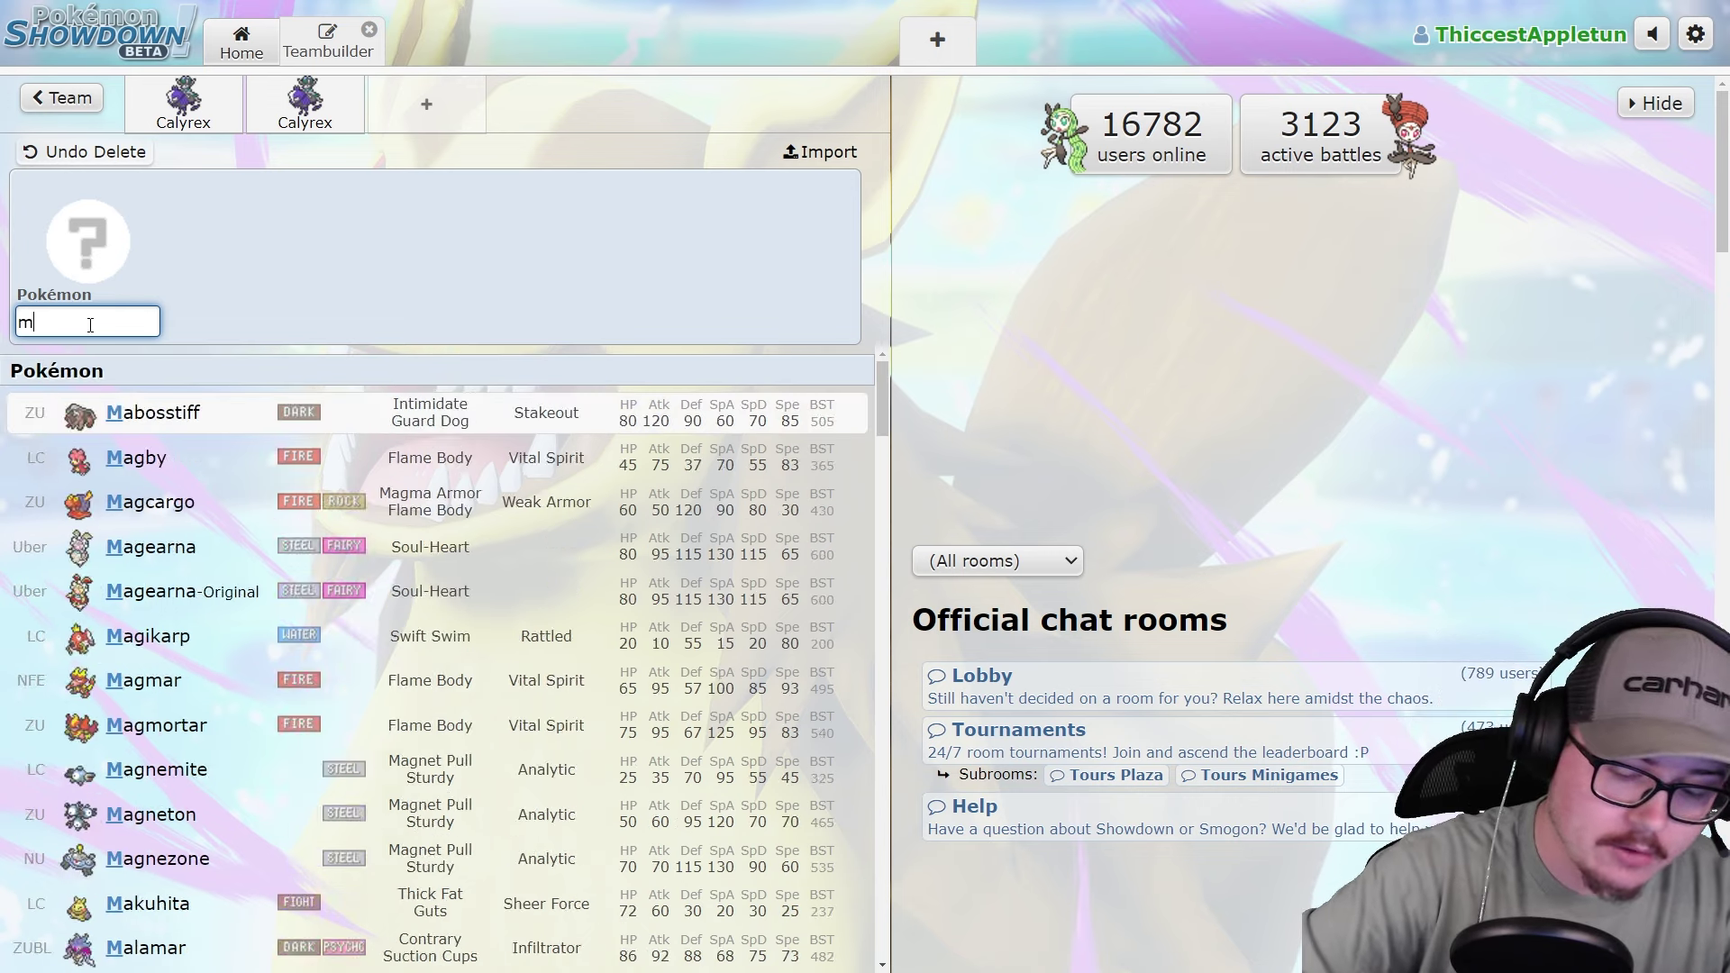
click(142, 475)
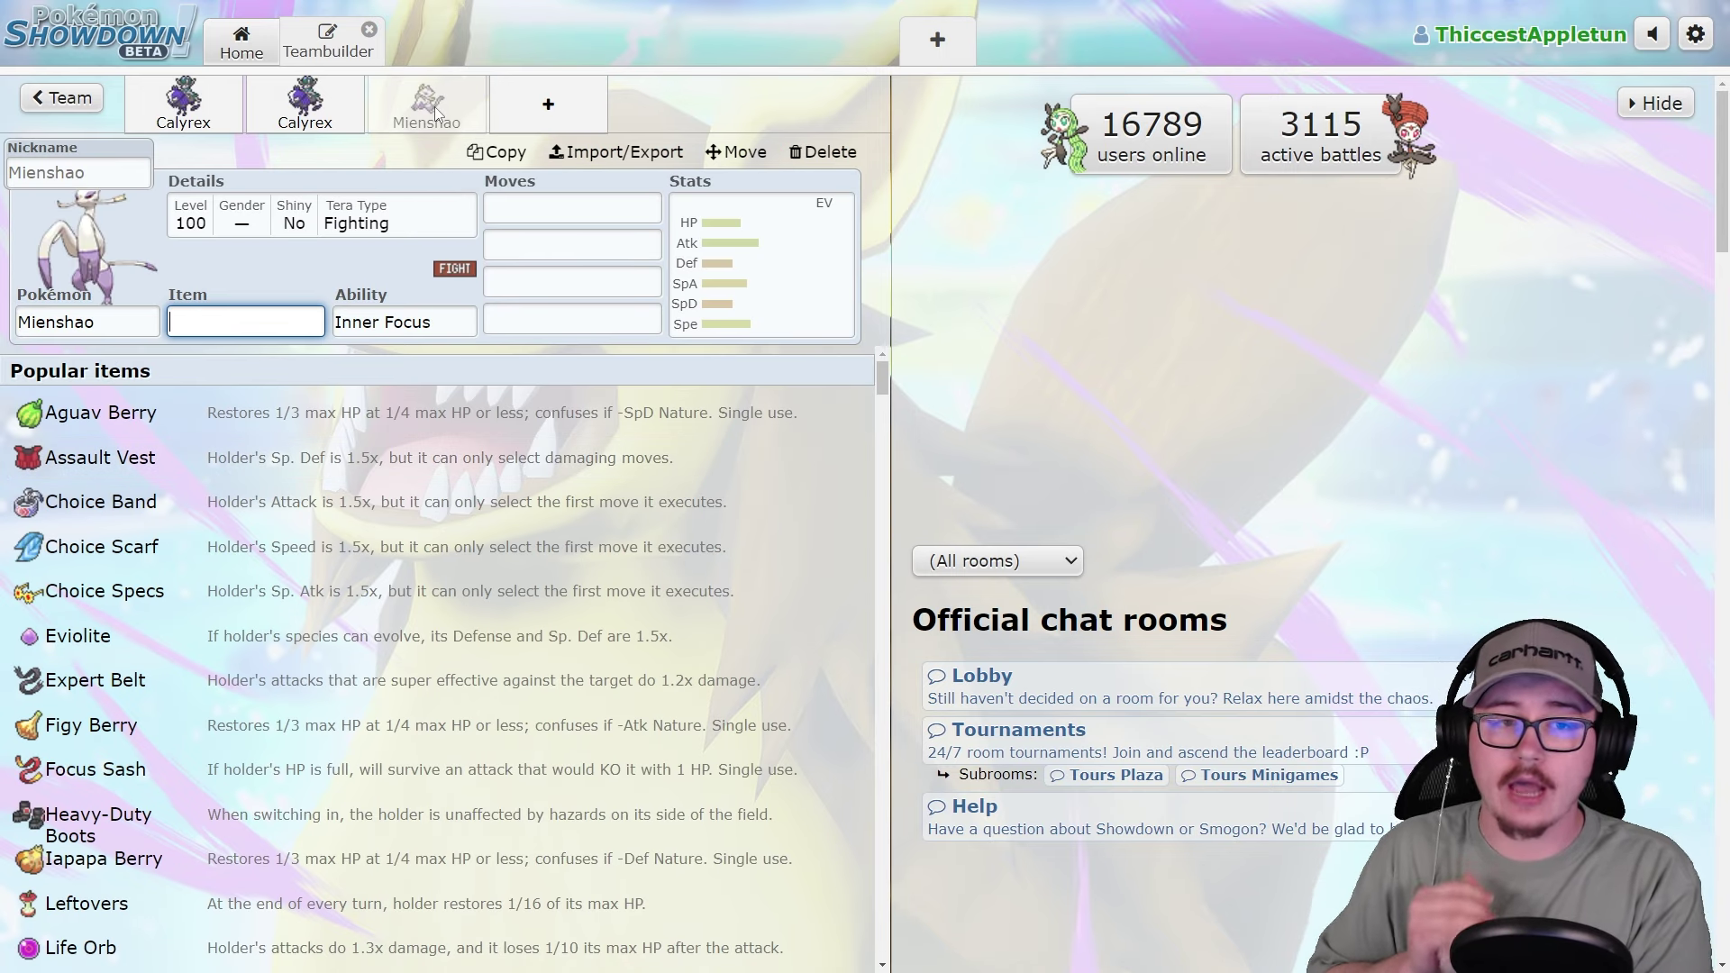
Give Mienshao the moves Fake Out, Close Combat and Wide Guard.
click(613, 209)
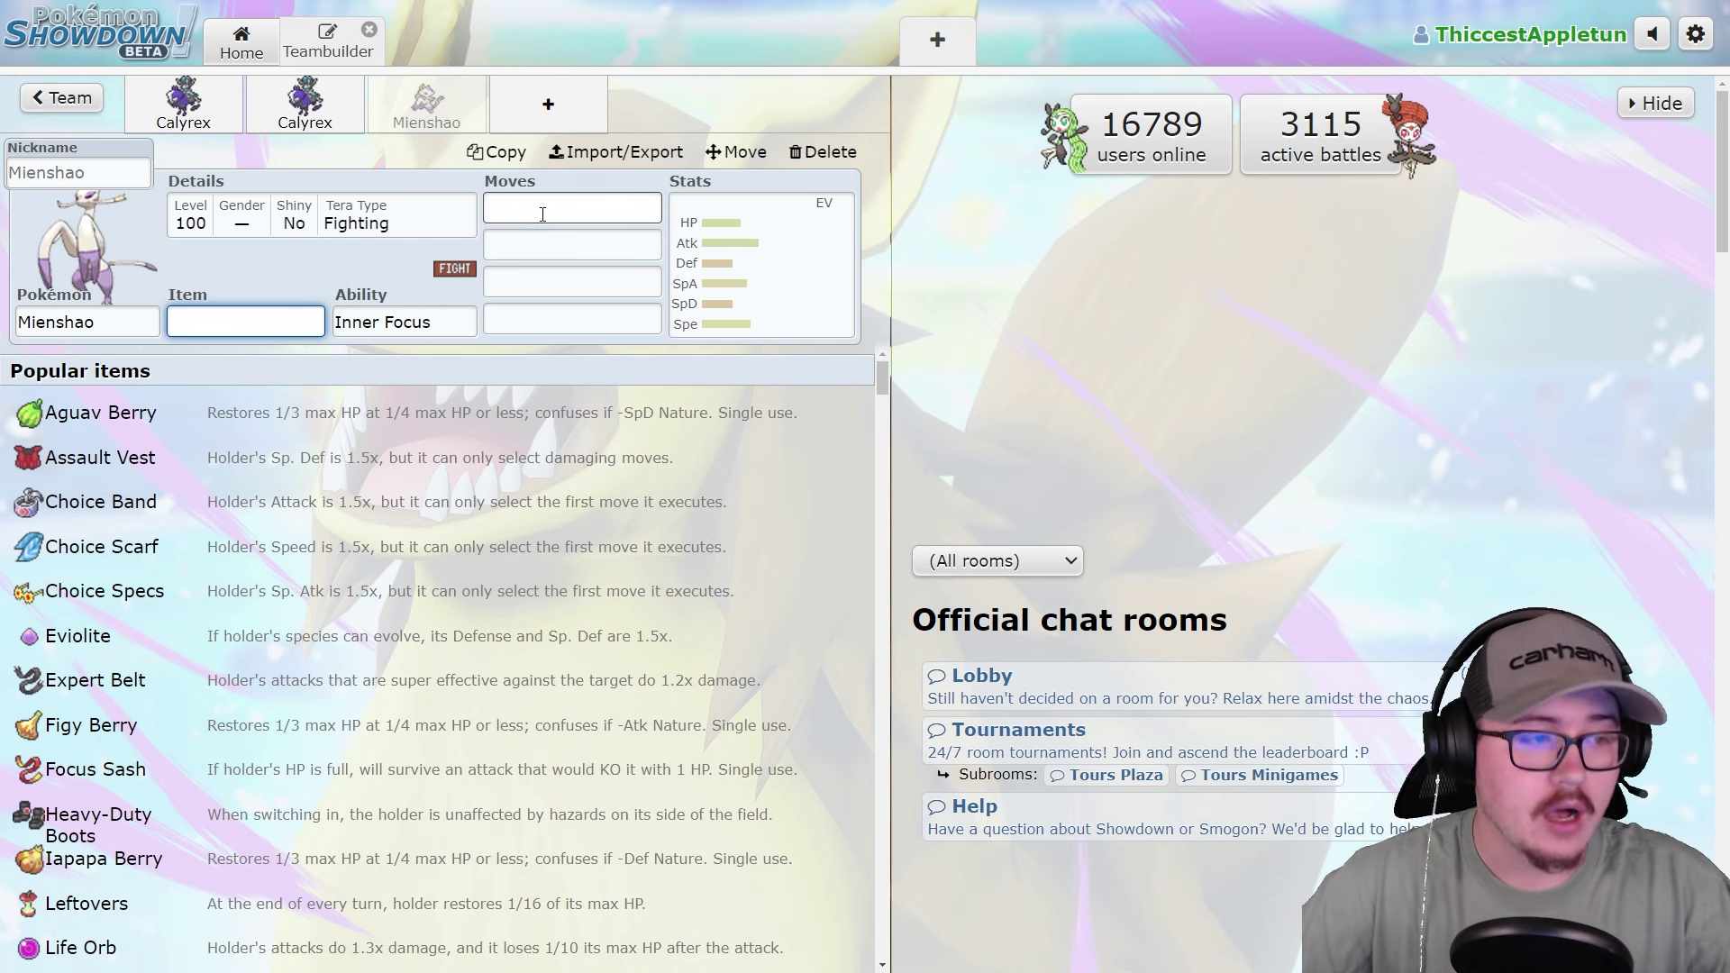
text(fak)
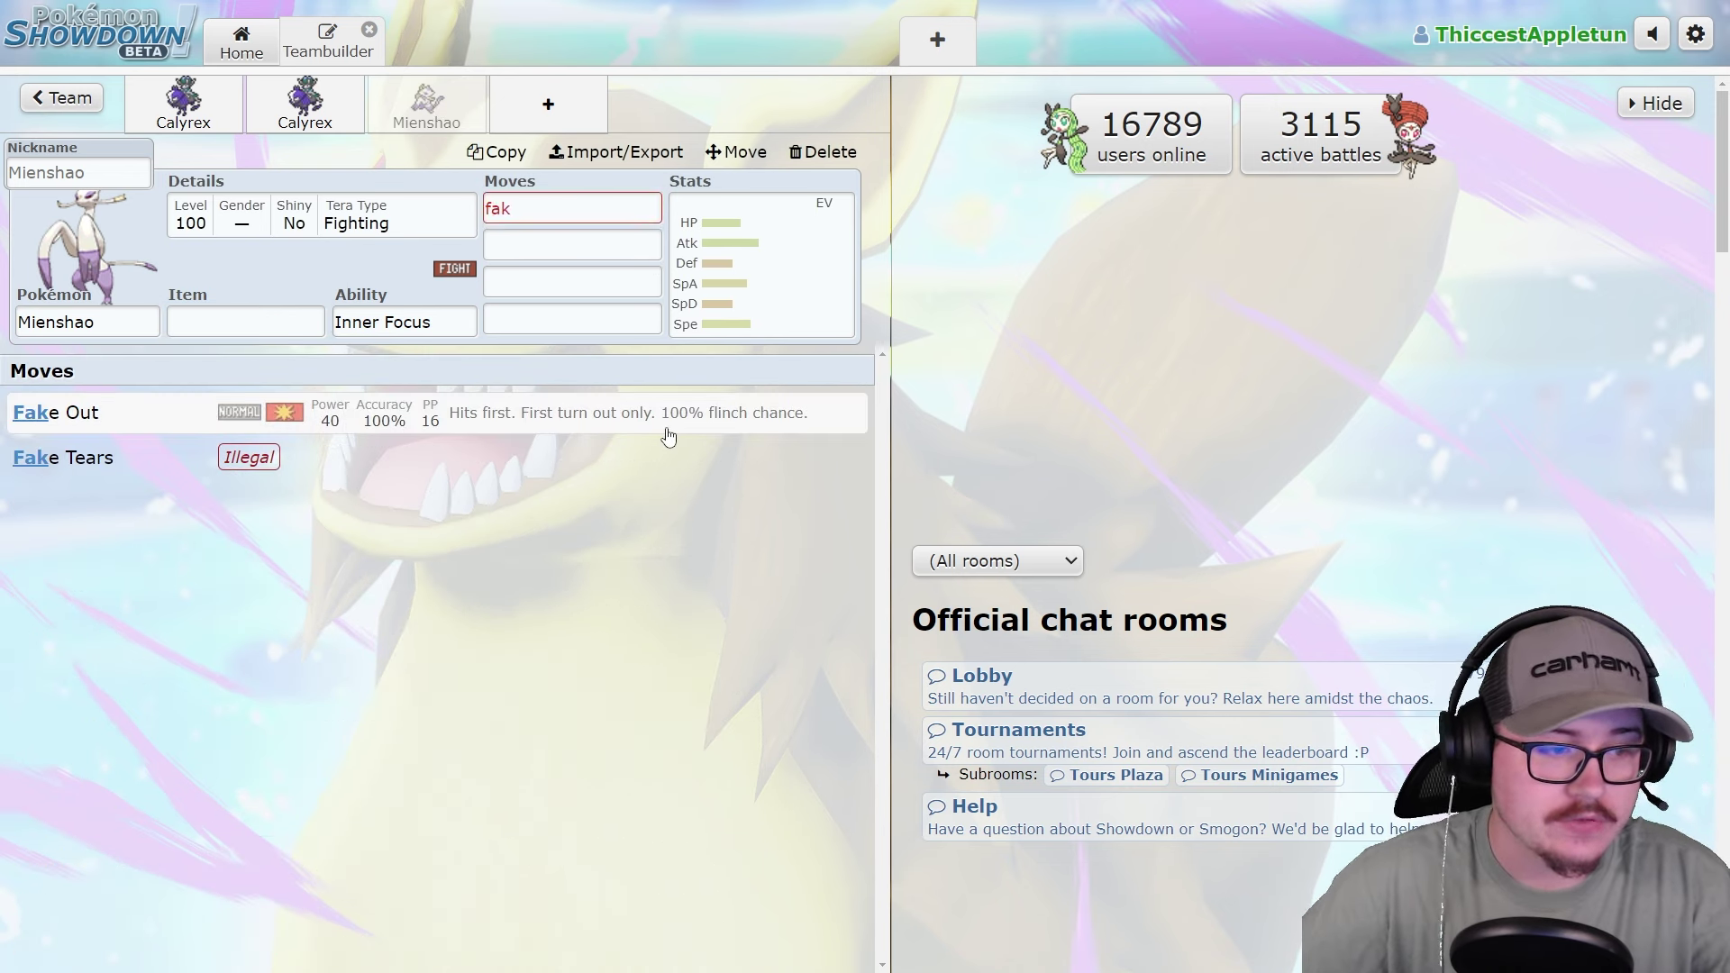
key(Return)
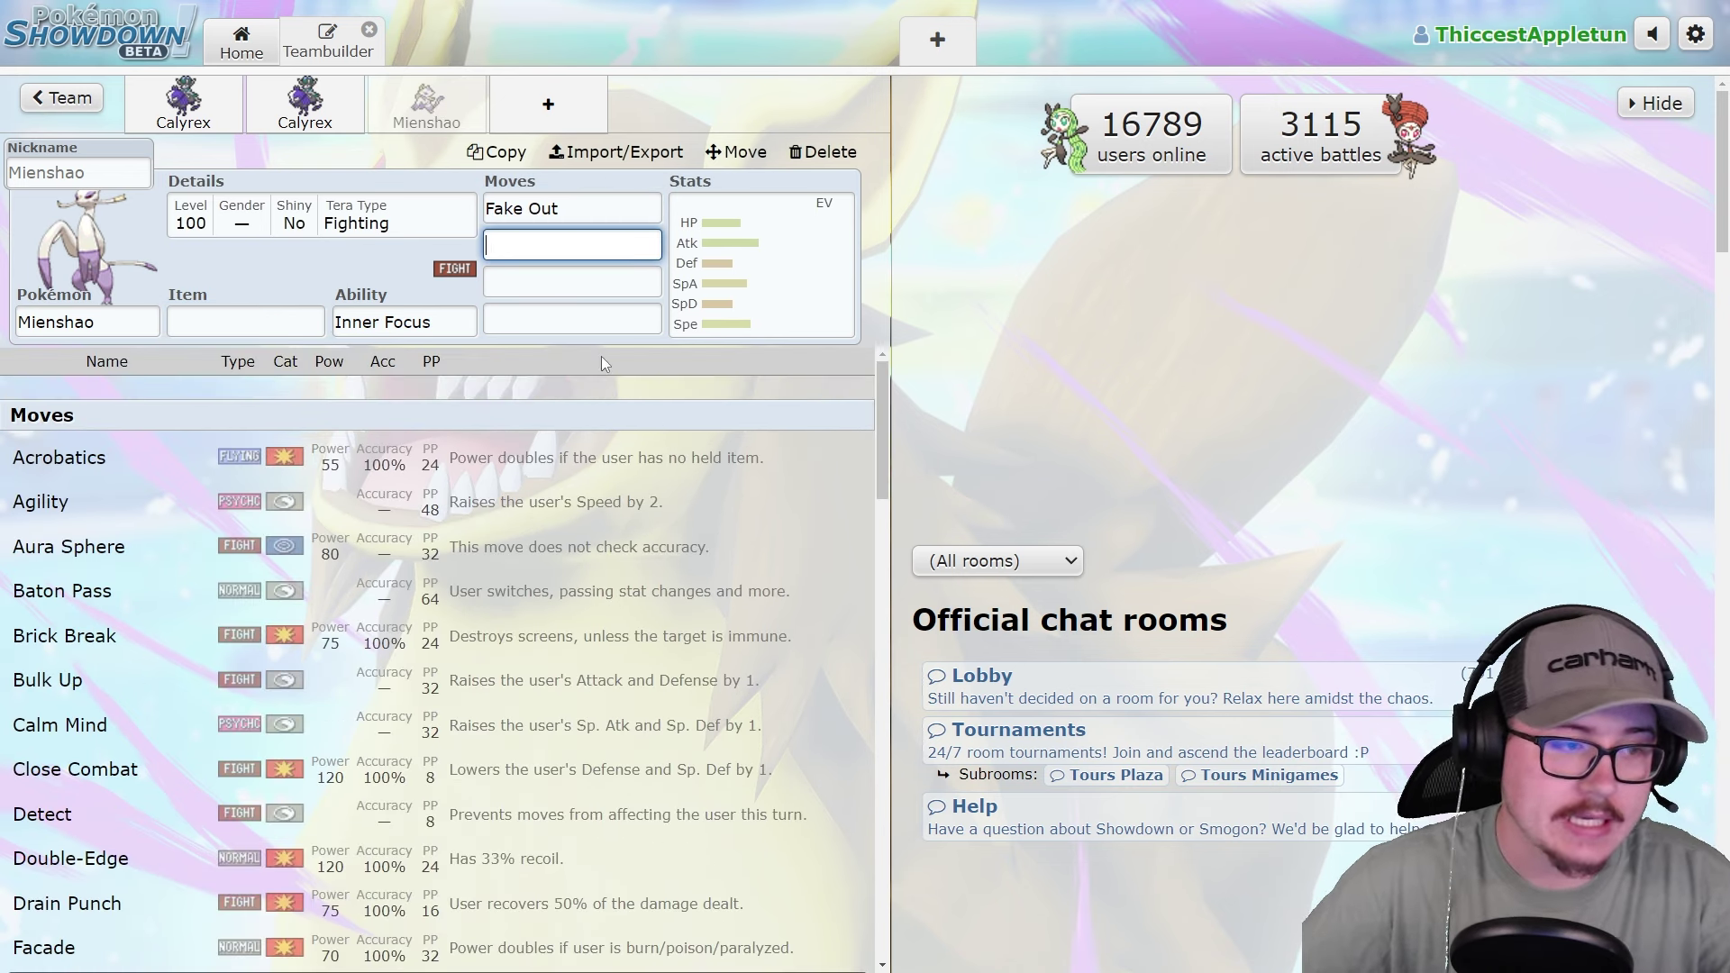
text(close)
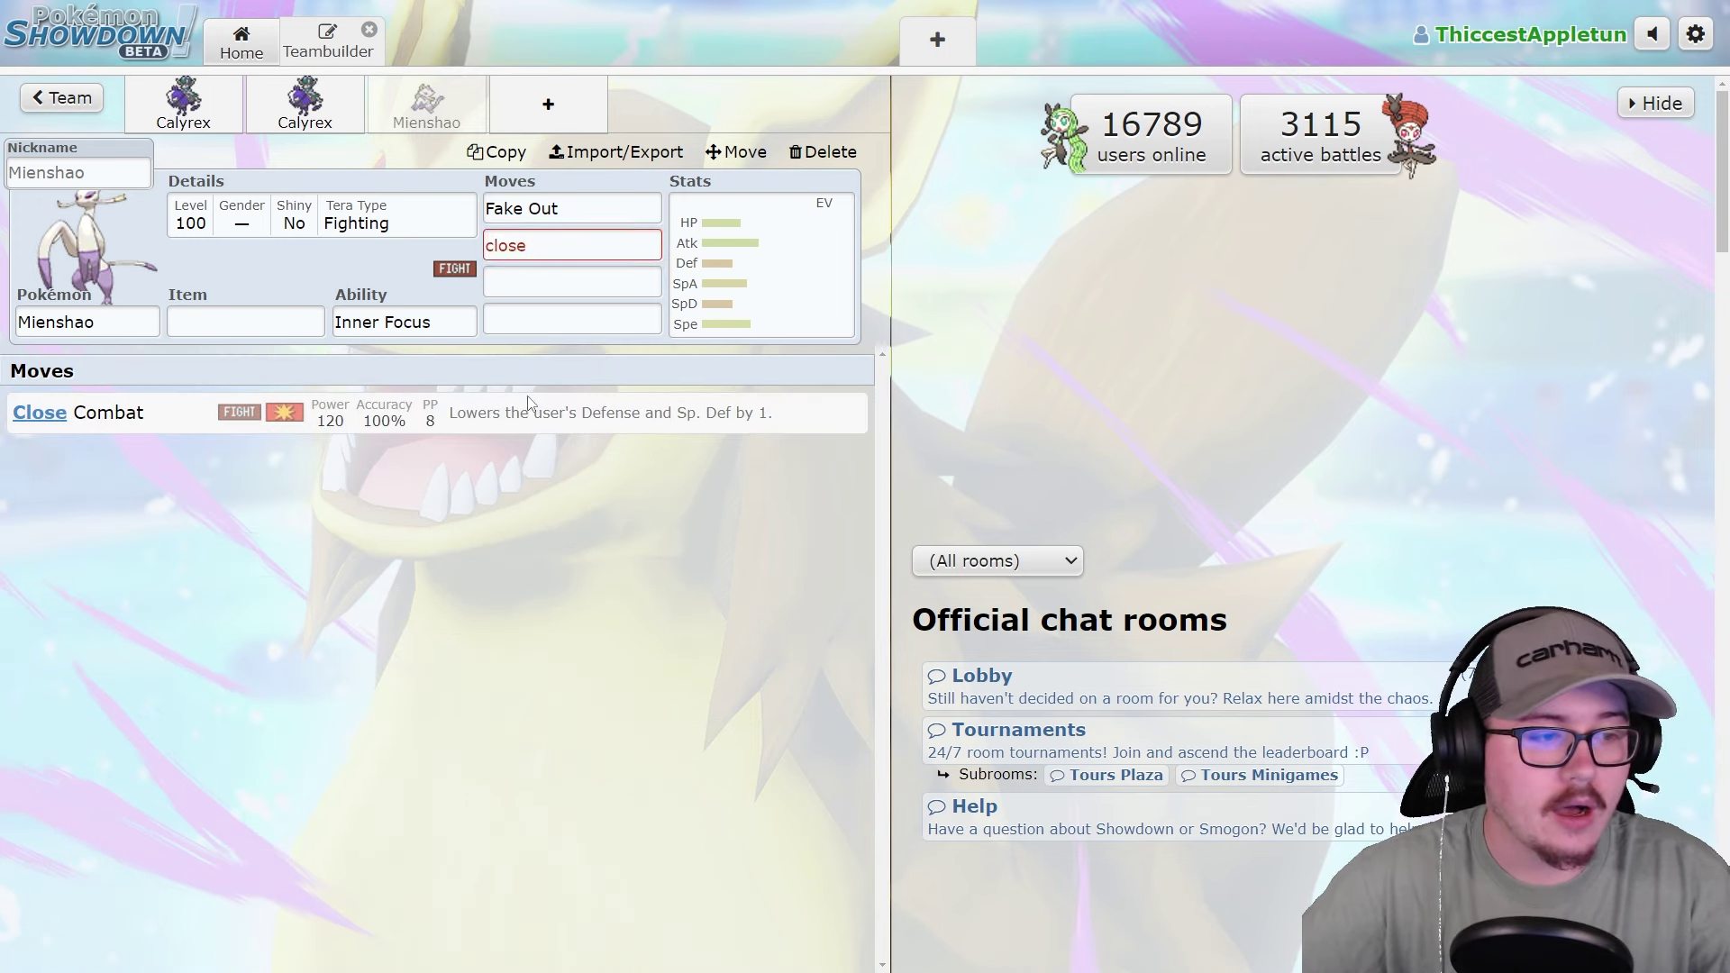
click(529, 402)
text(wide)
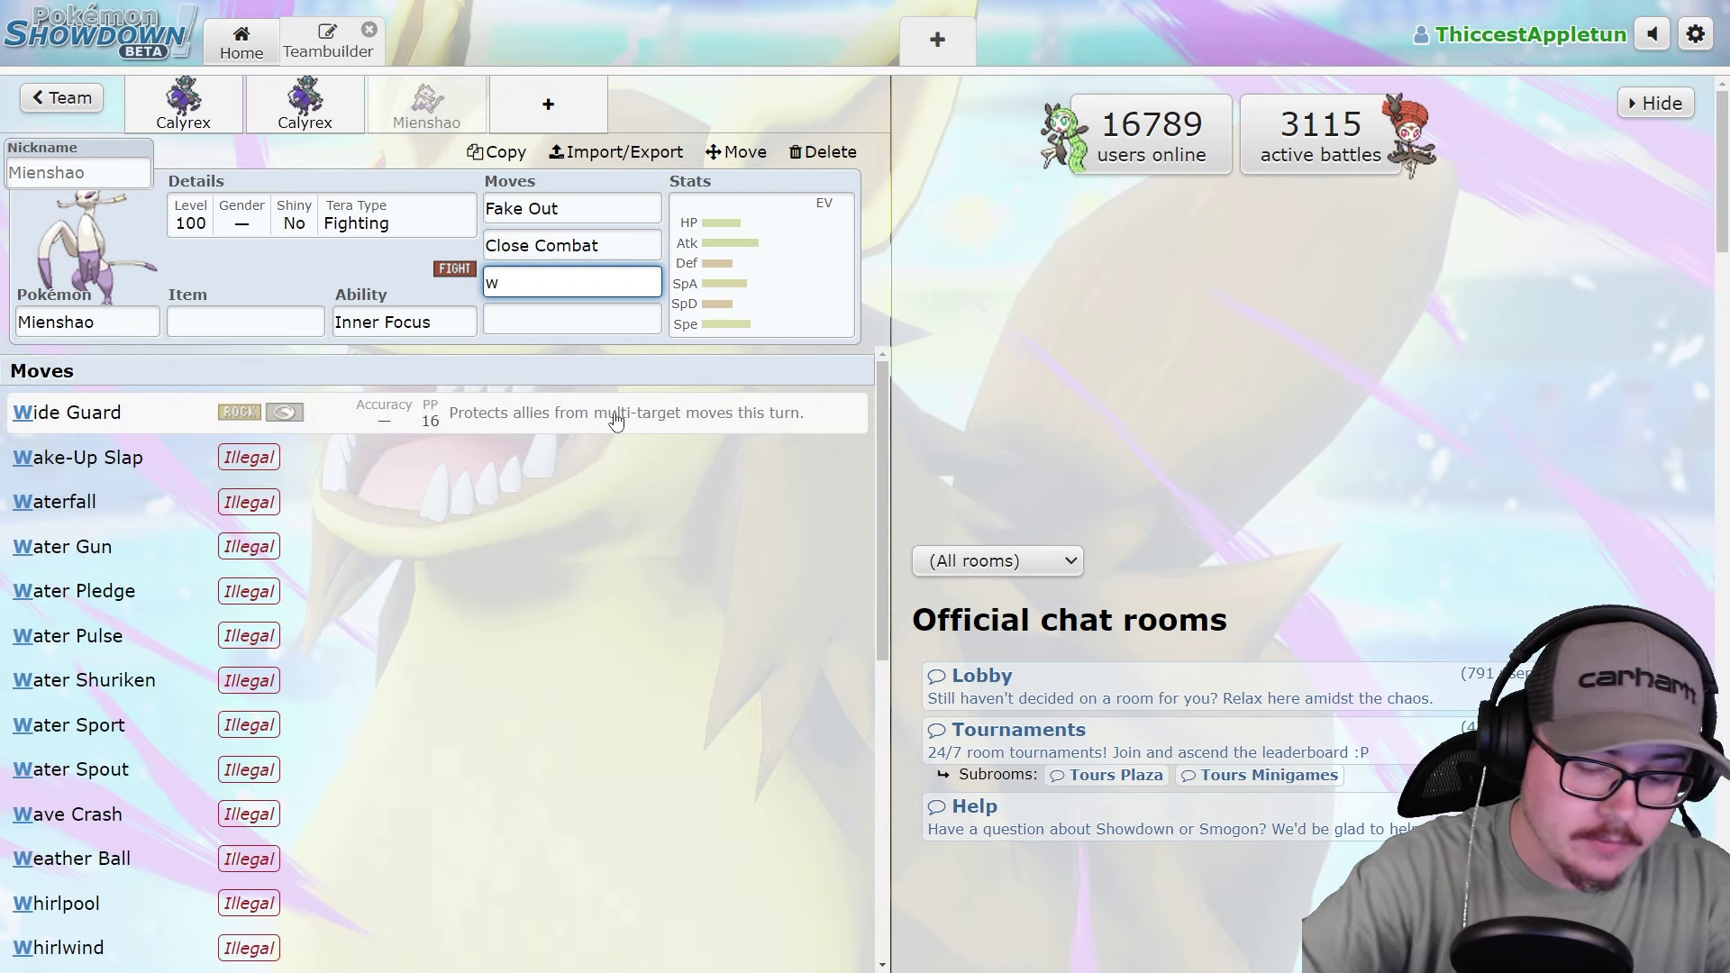
click(616, 417)
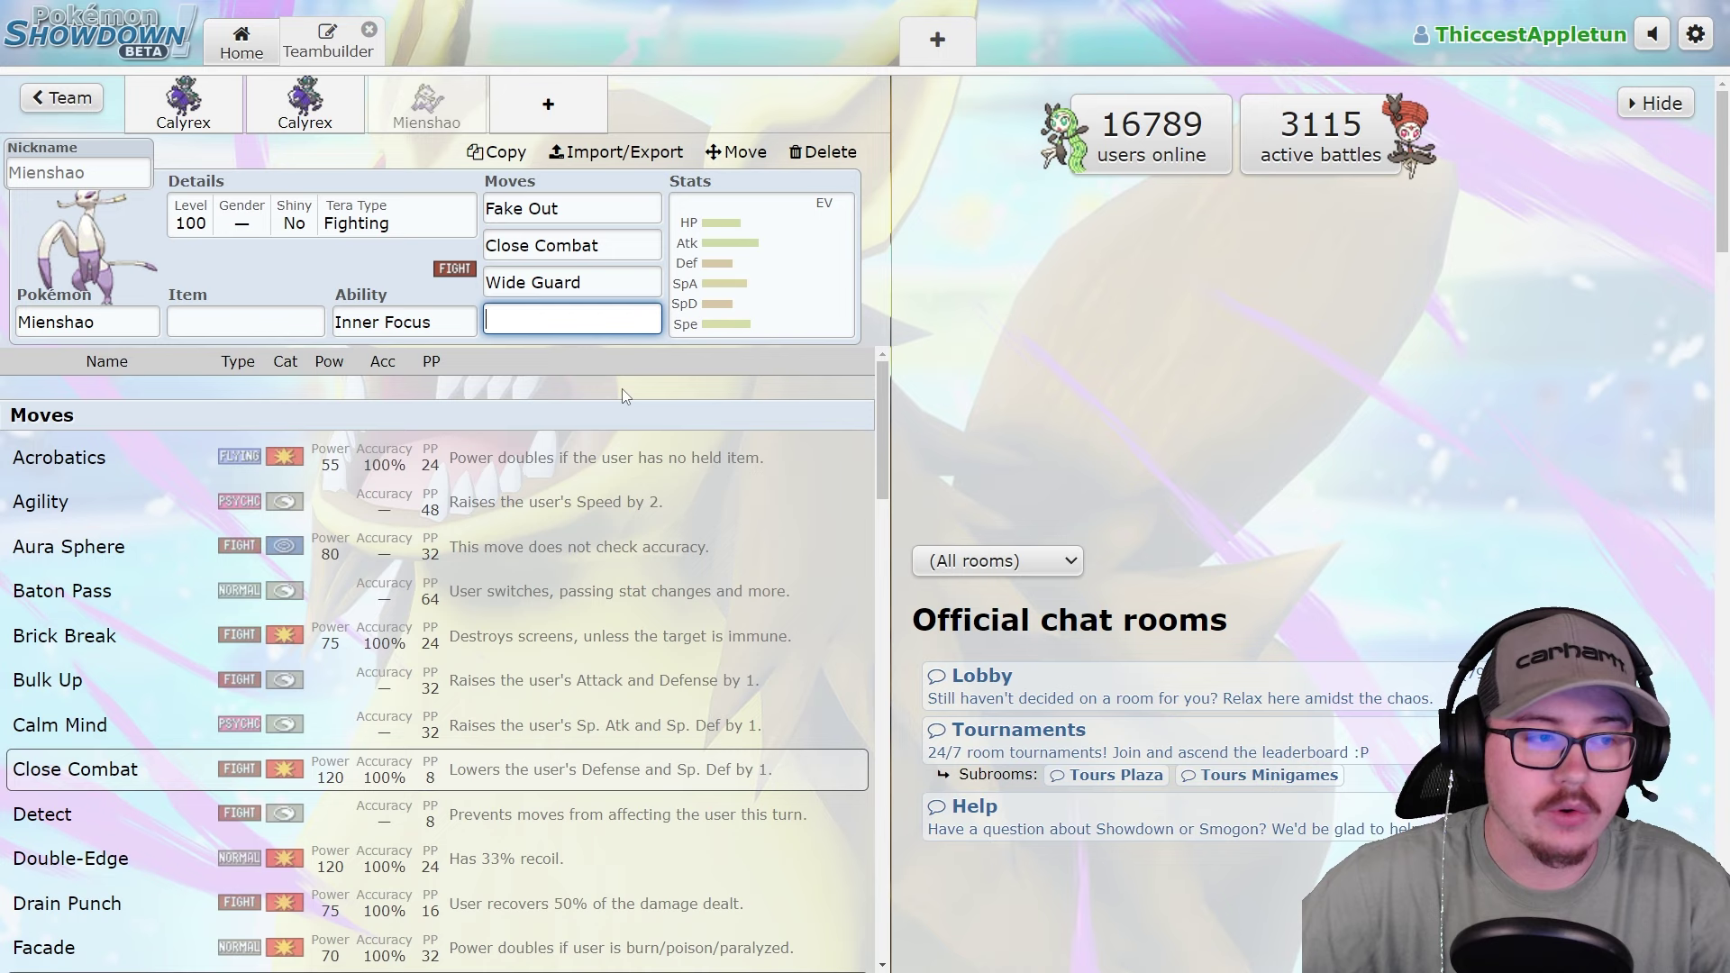
click(640, 282)
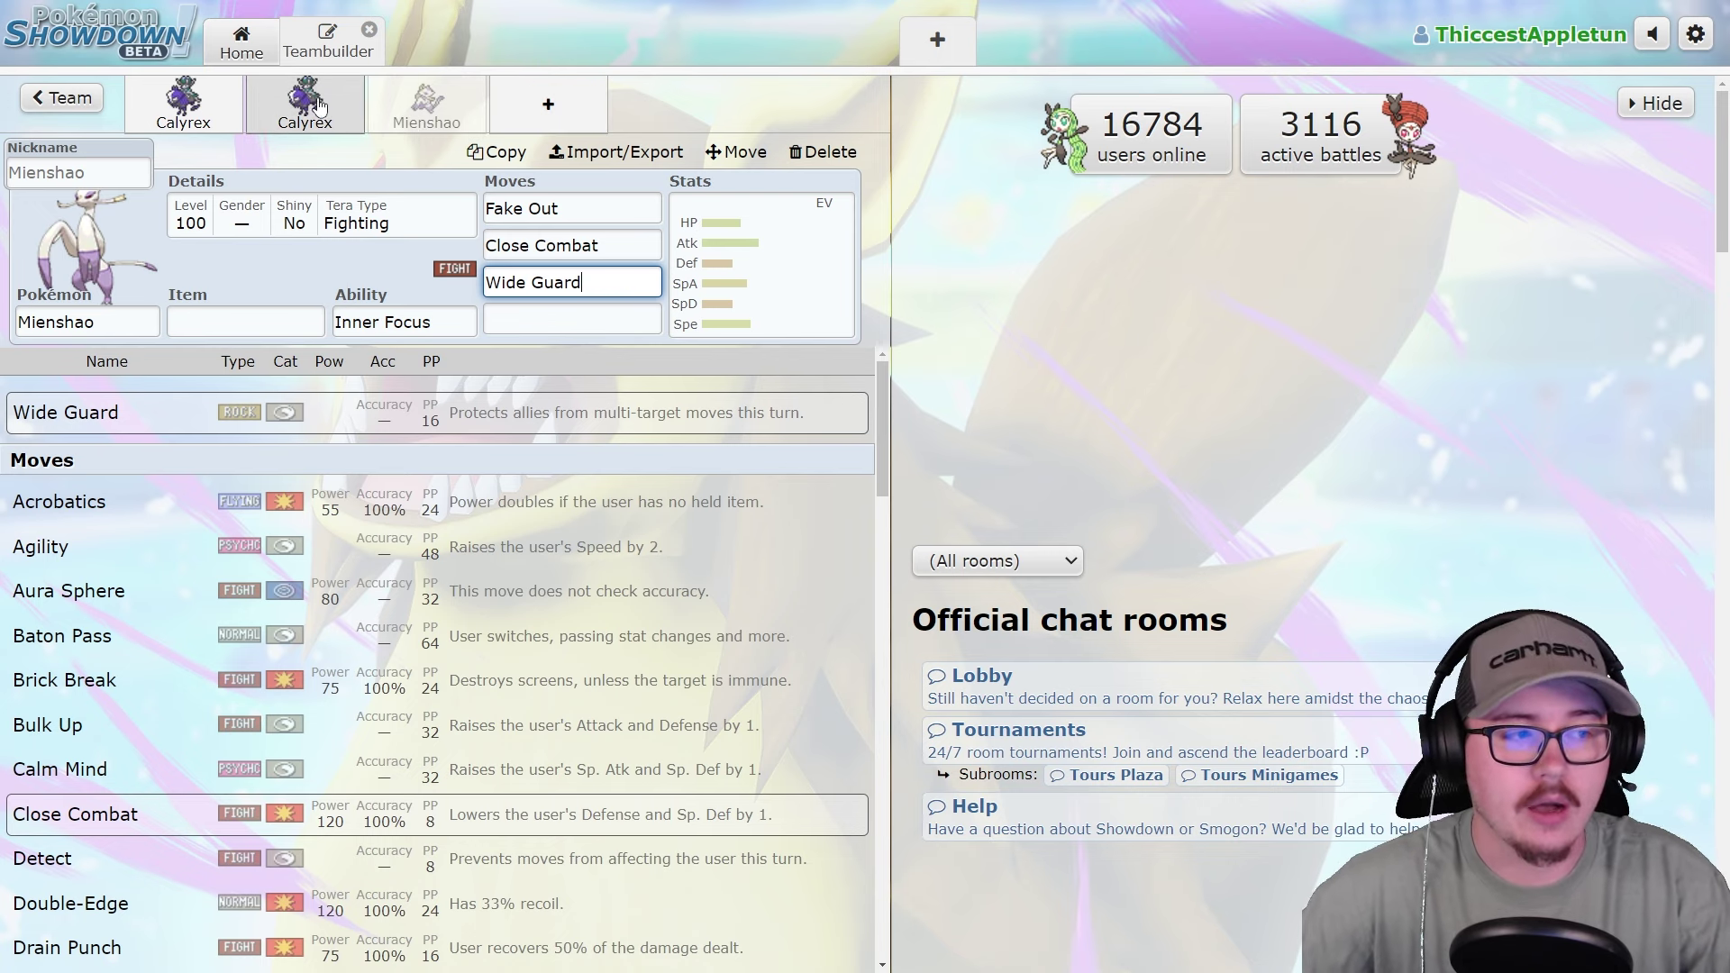
Set Mienshao's fourth move to Helping Hand.
click(548, 321)
text(hel)
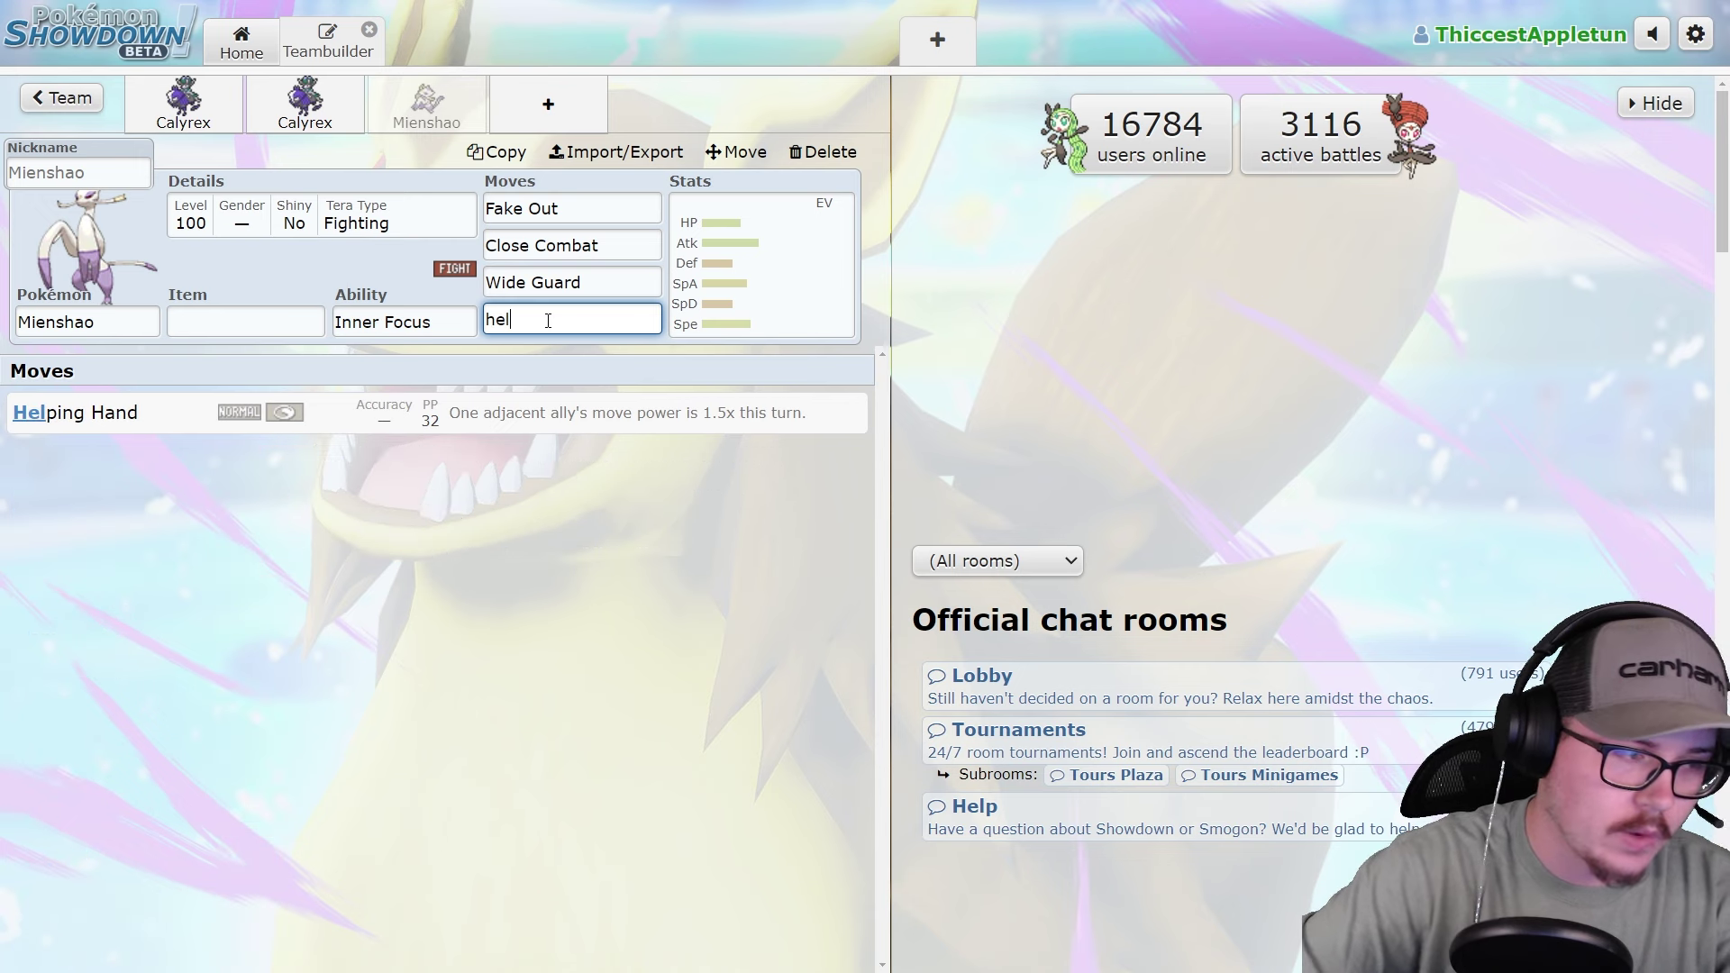
click(512, 417)
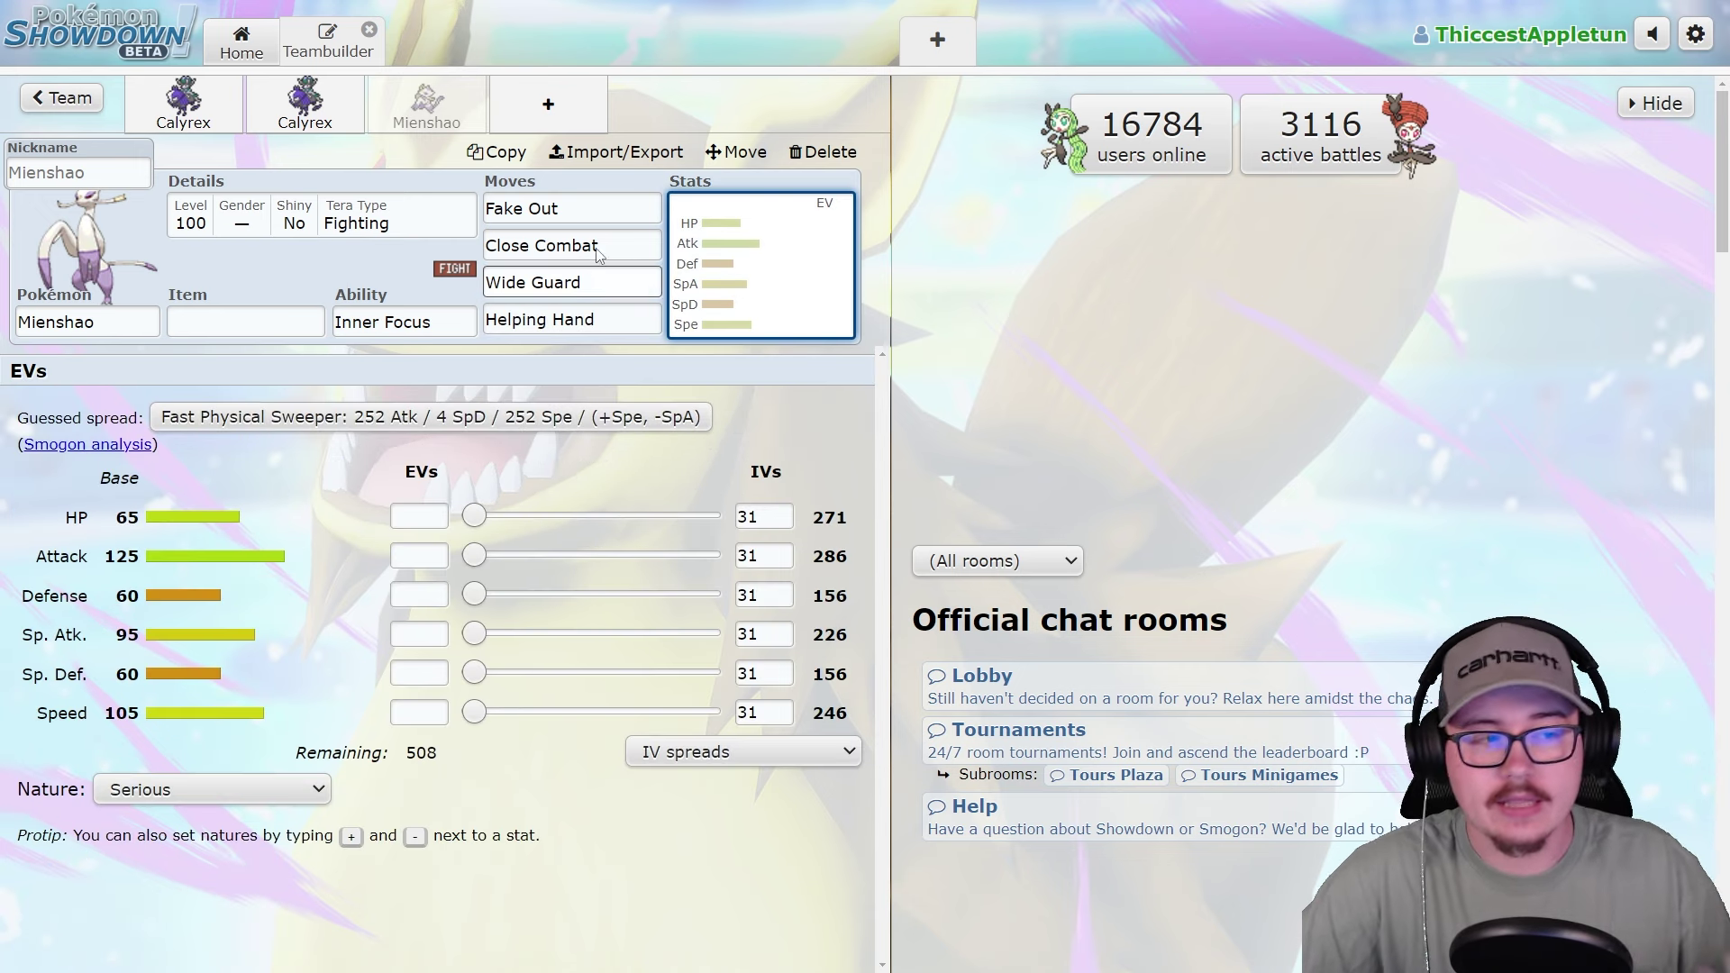
Give Mienshao a Focus Sash and start a new empty team slot.
click(281, 320)
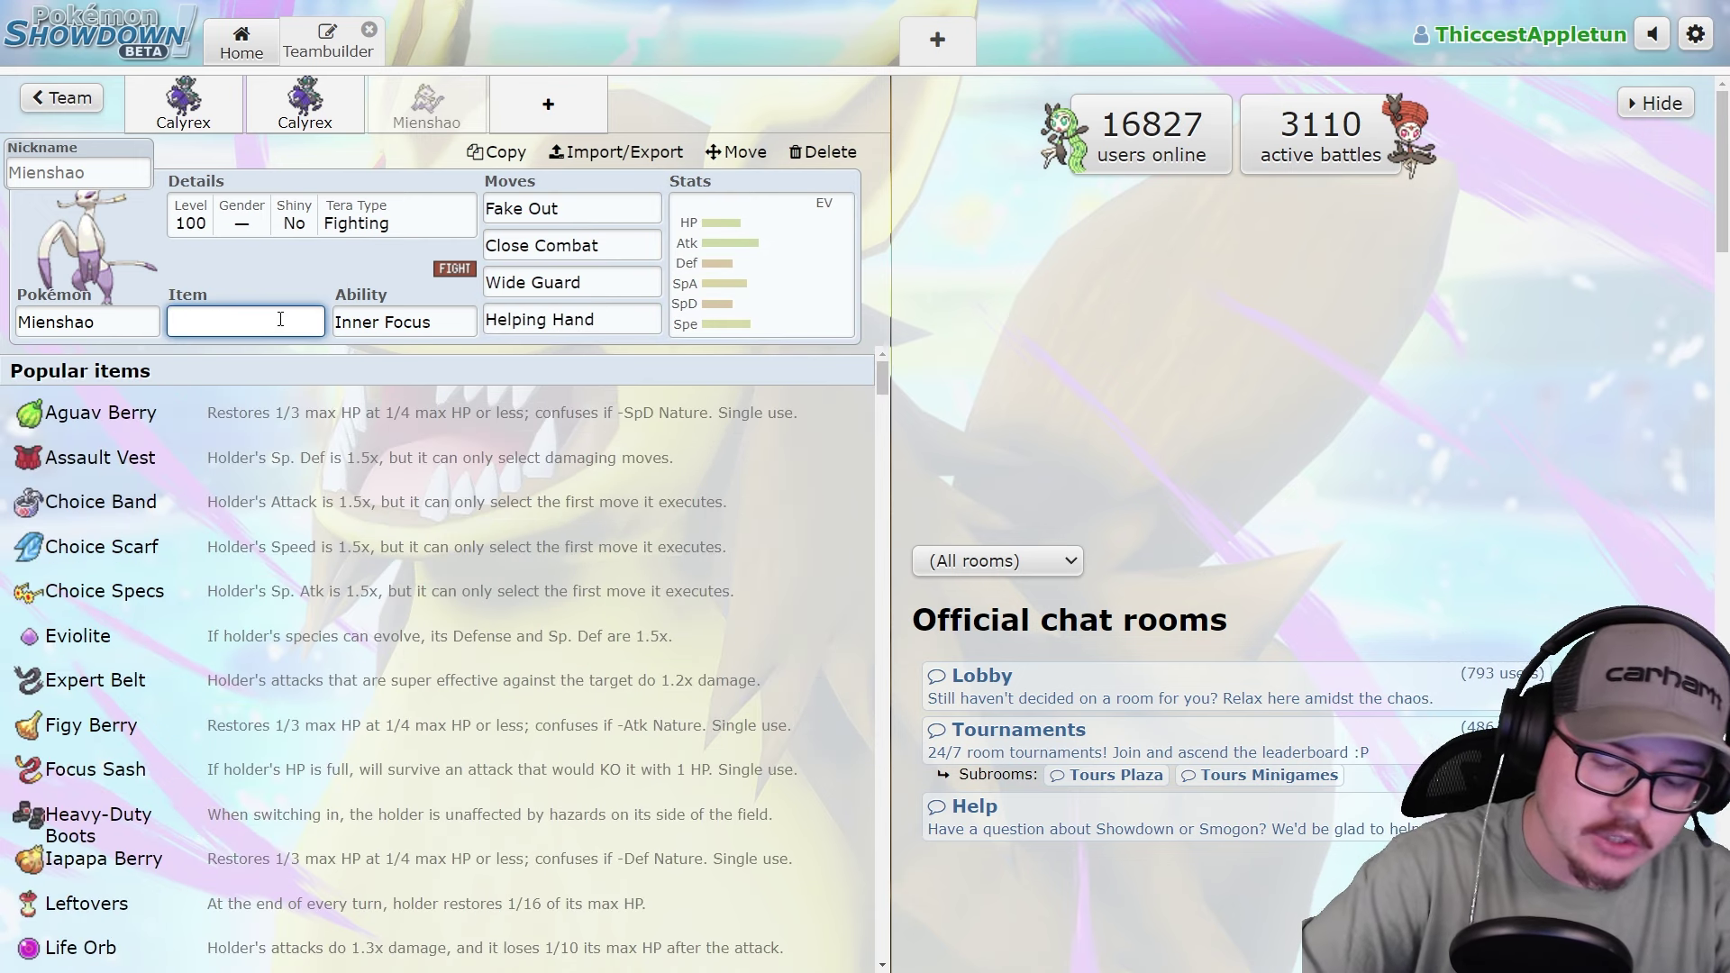
text(focus)
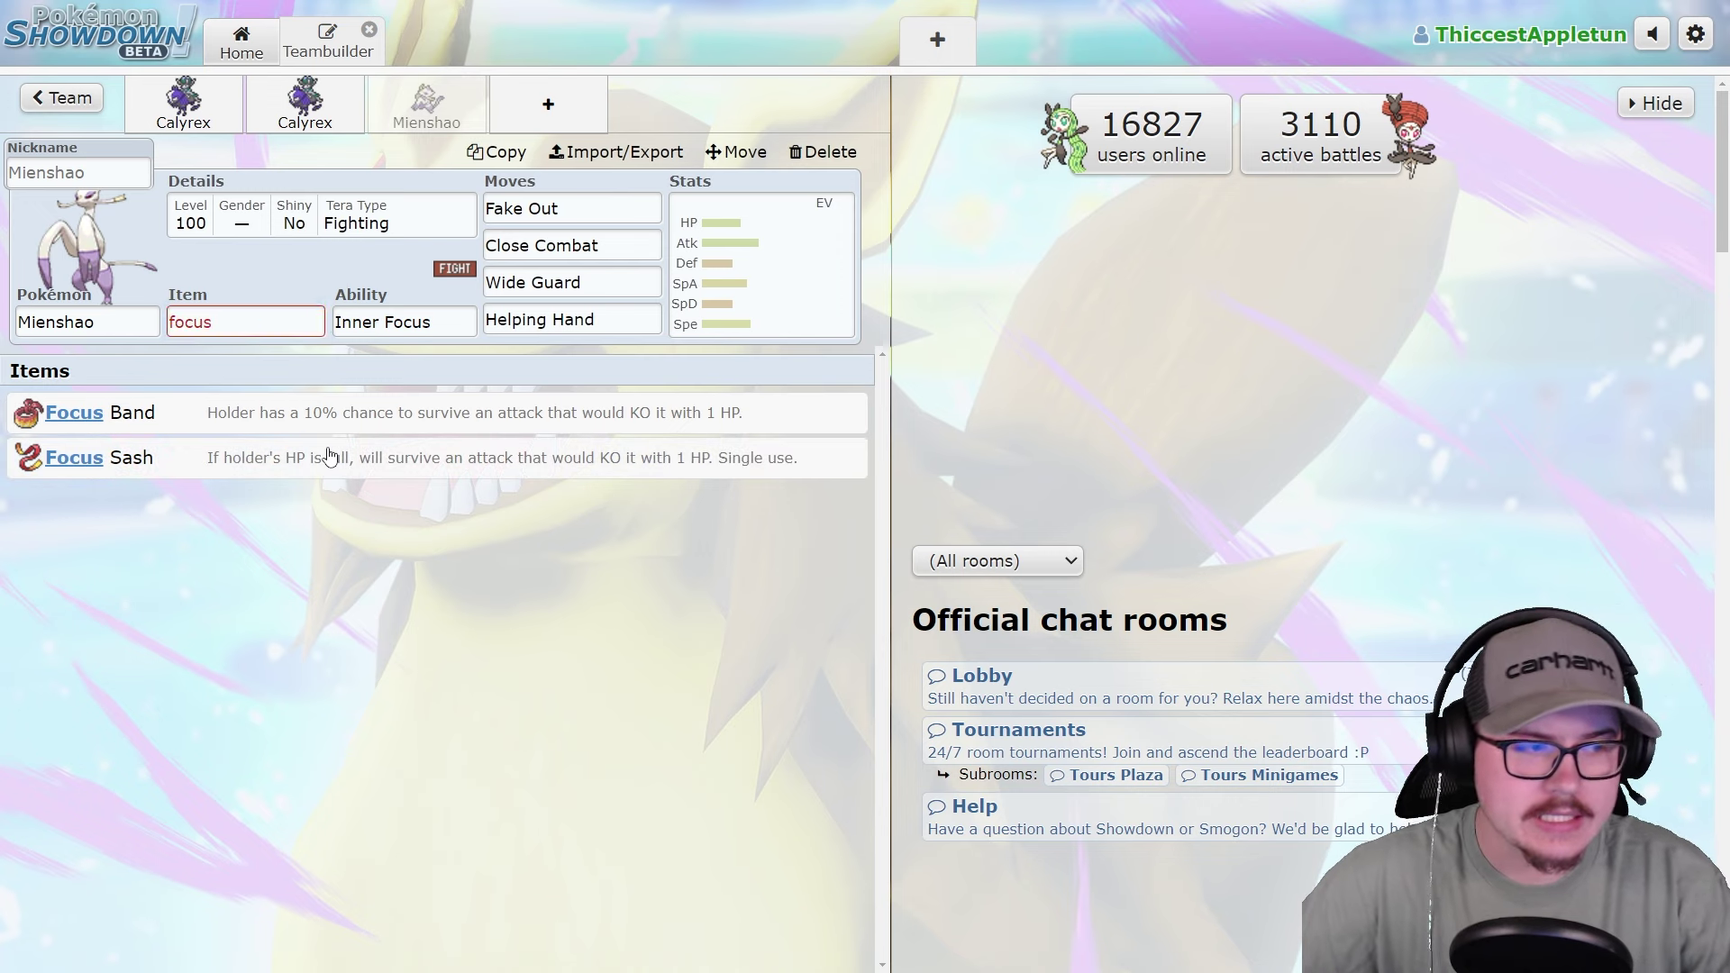
click(333, 456)
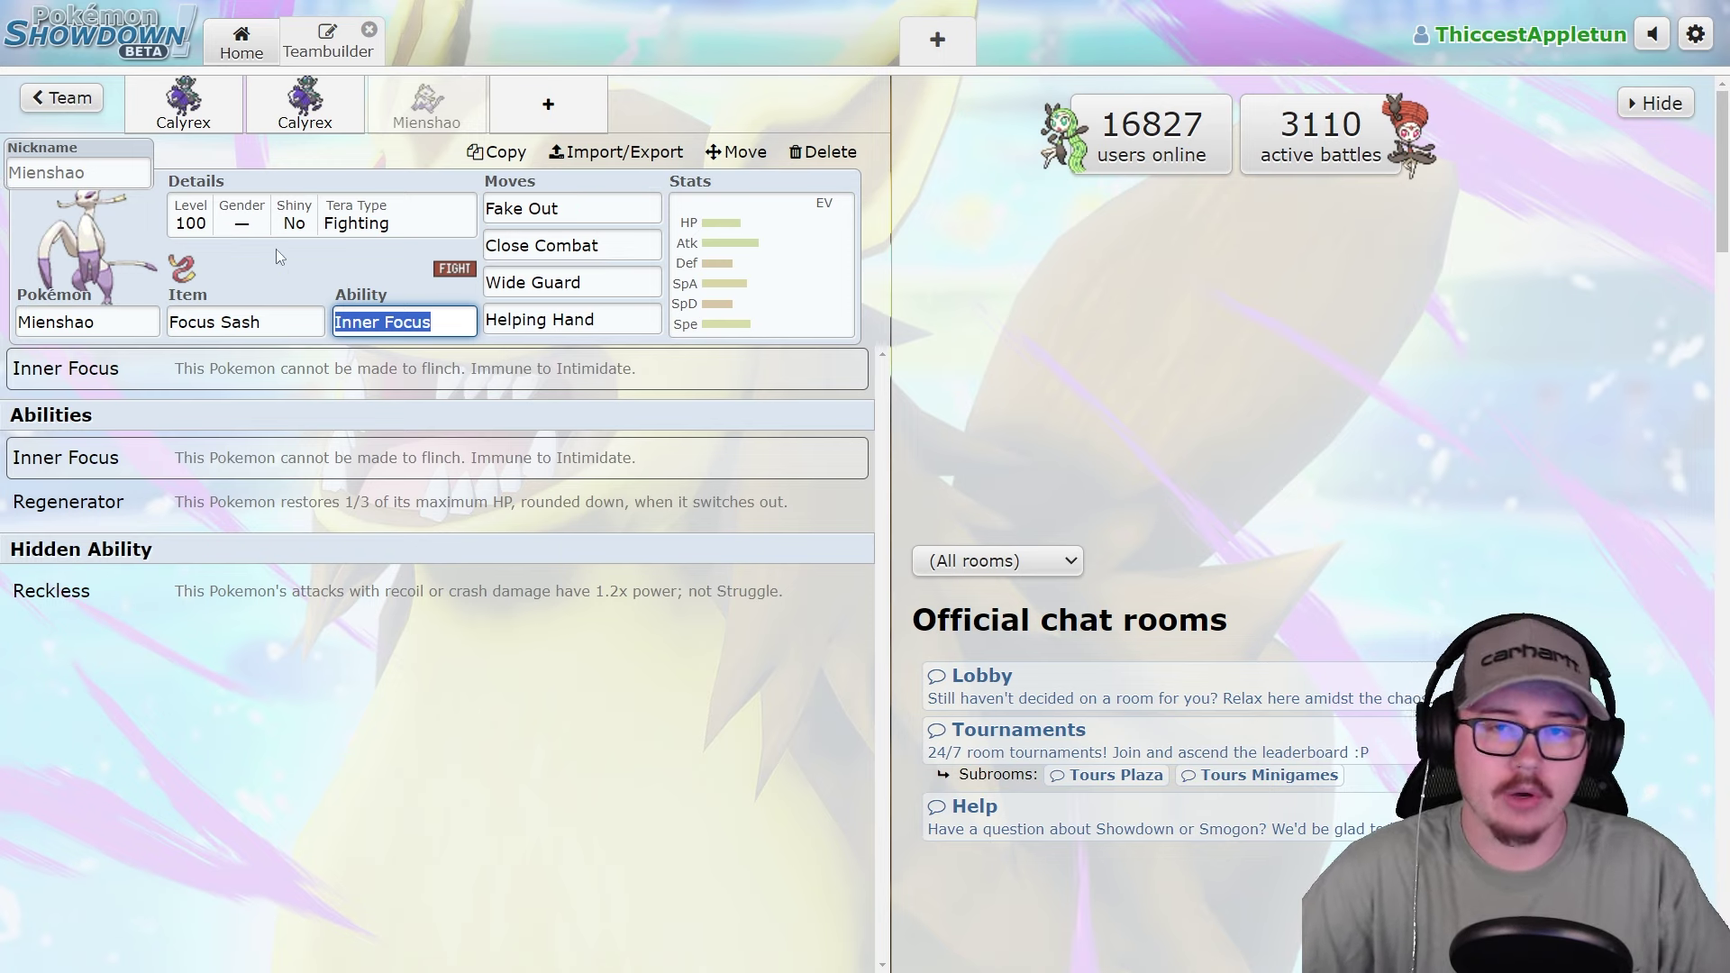
click(541, 106)
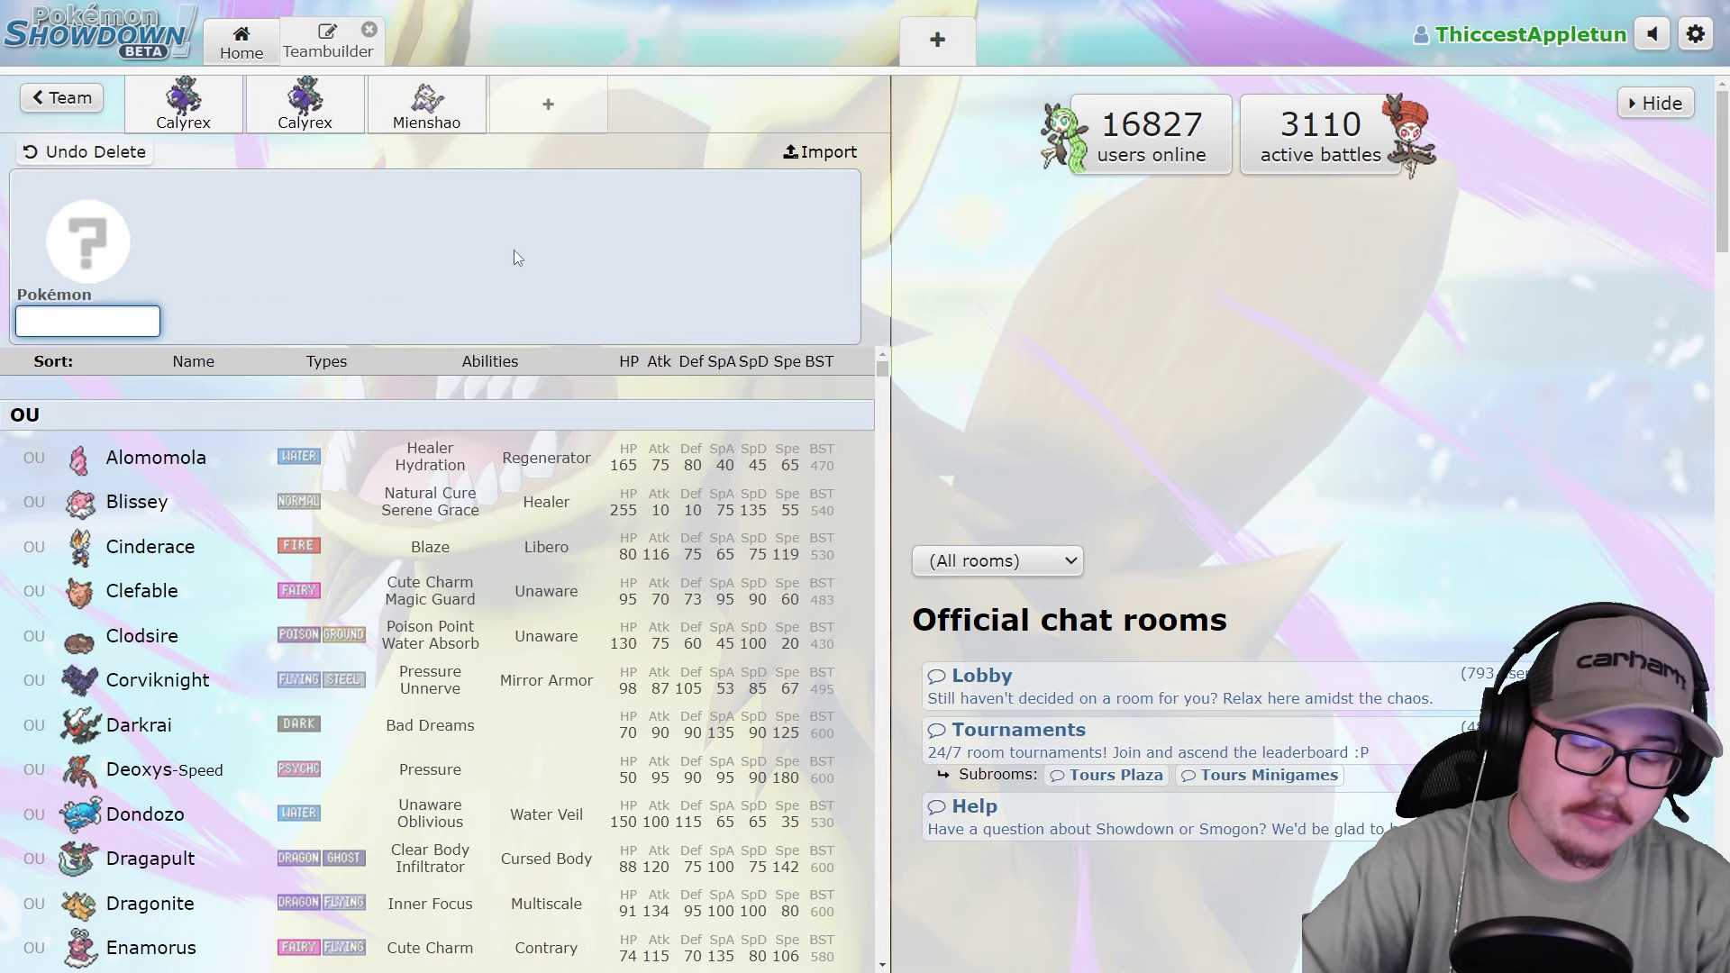
Add Calyrex-Ice with As One (Glastrier) and Tera Psychic to the team.
text(g)
key(BackSpace)
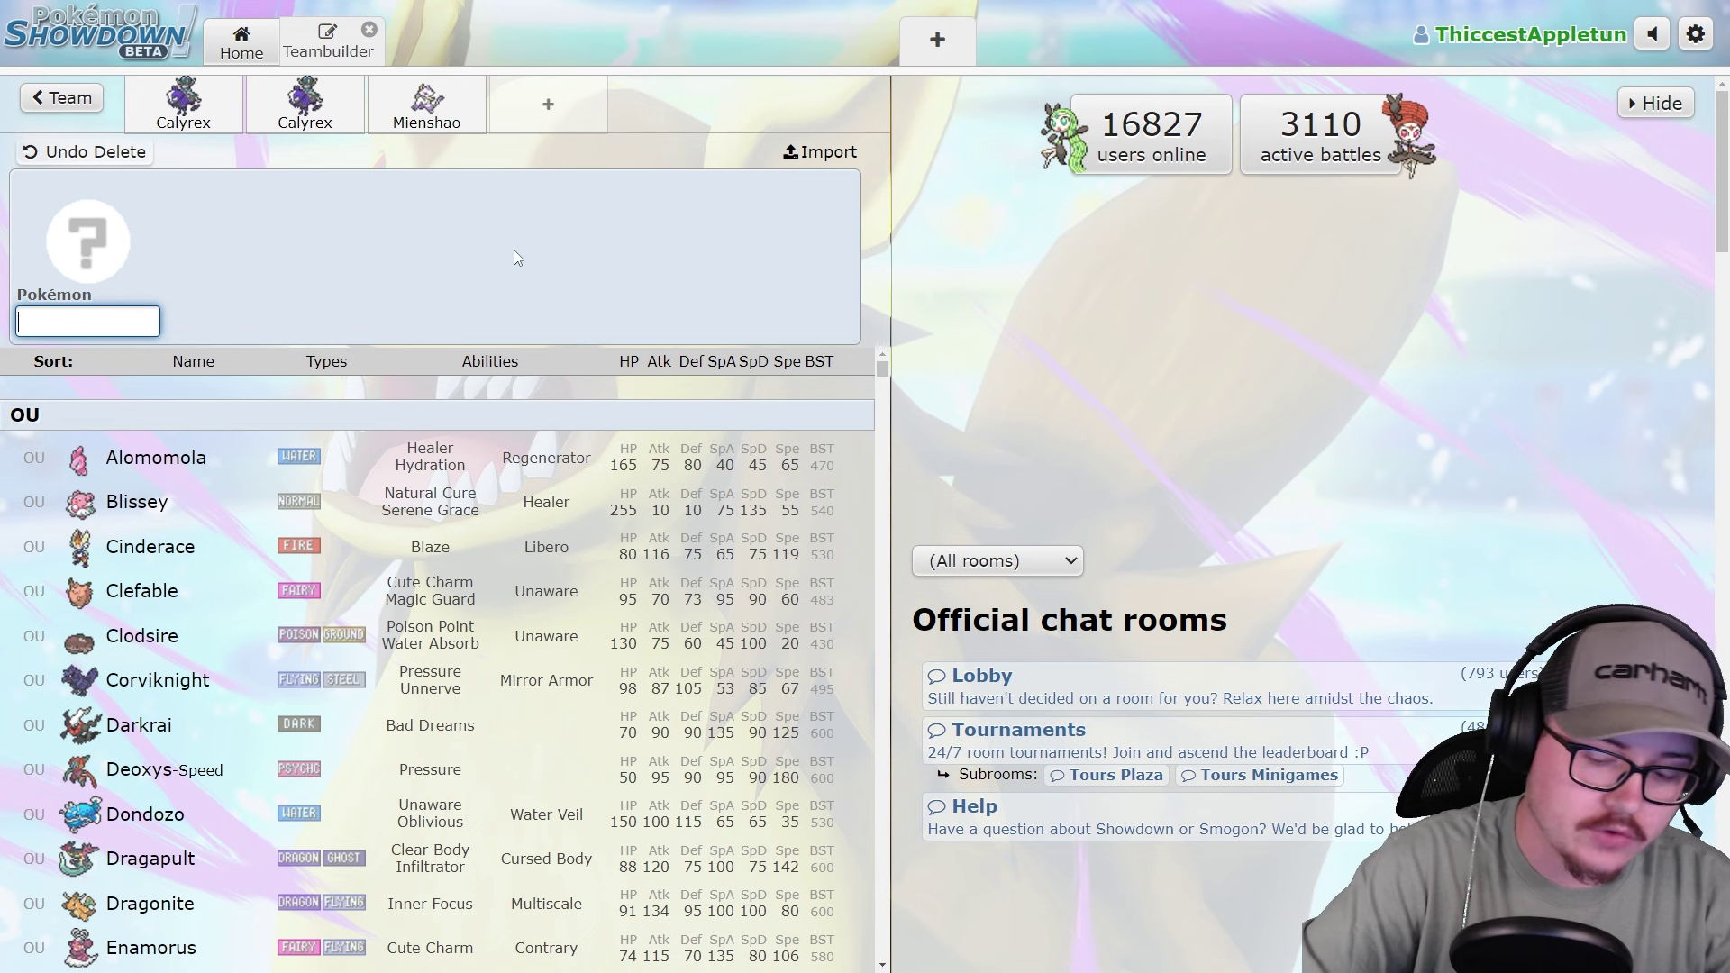
text(ice)
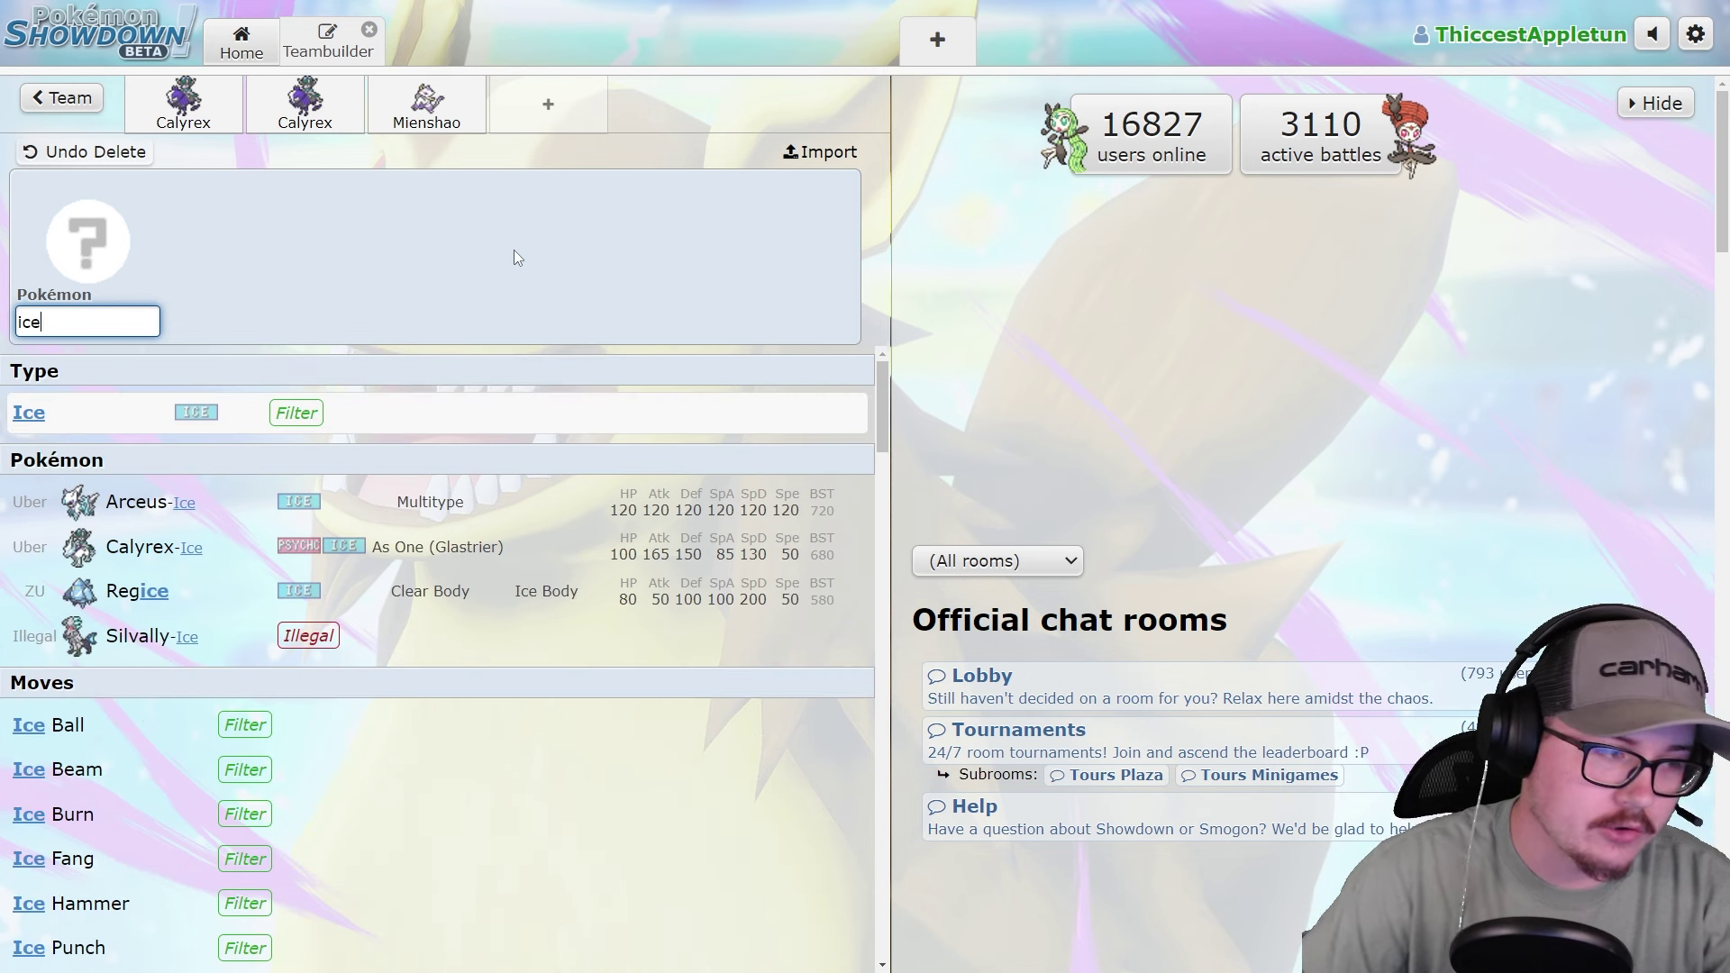
click(232, 547)
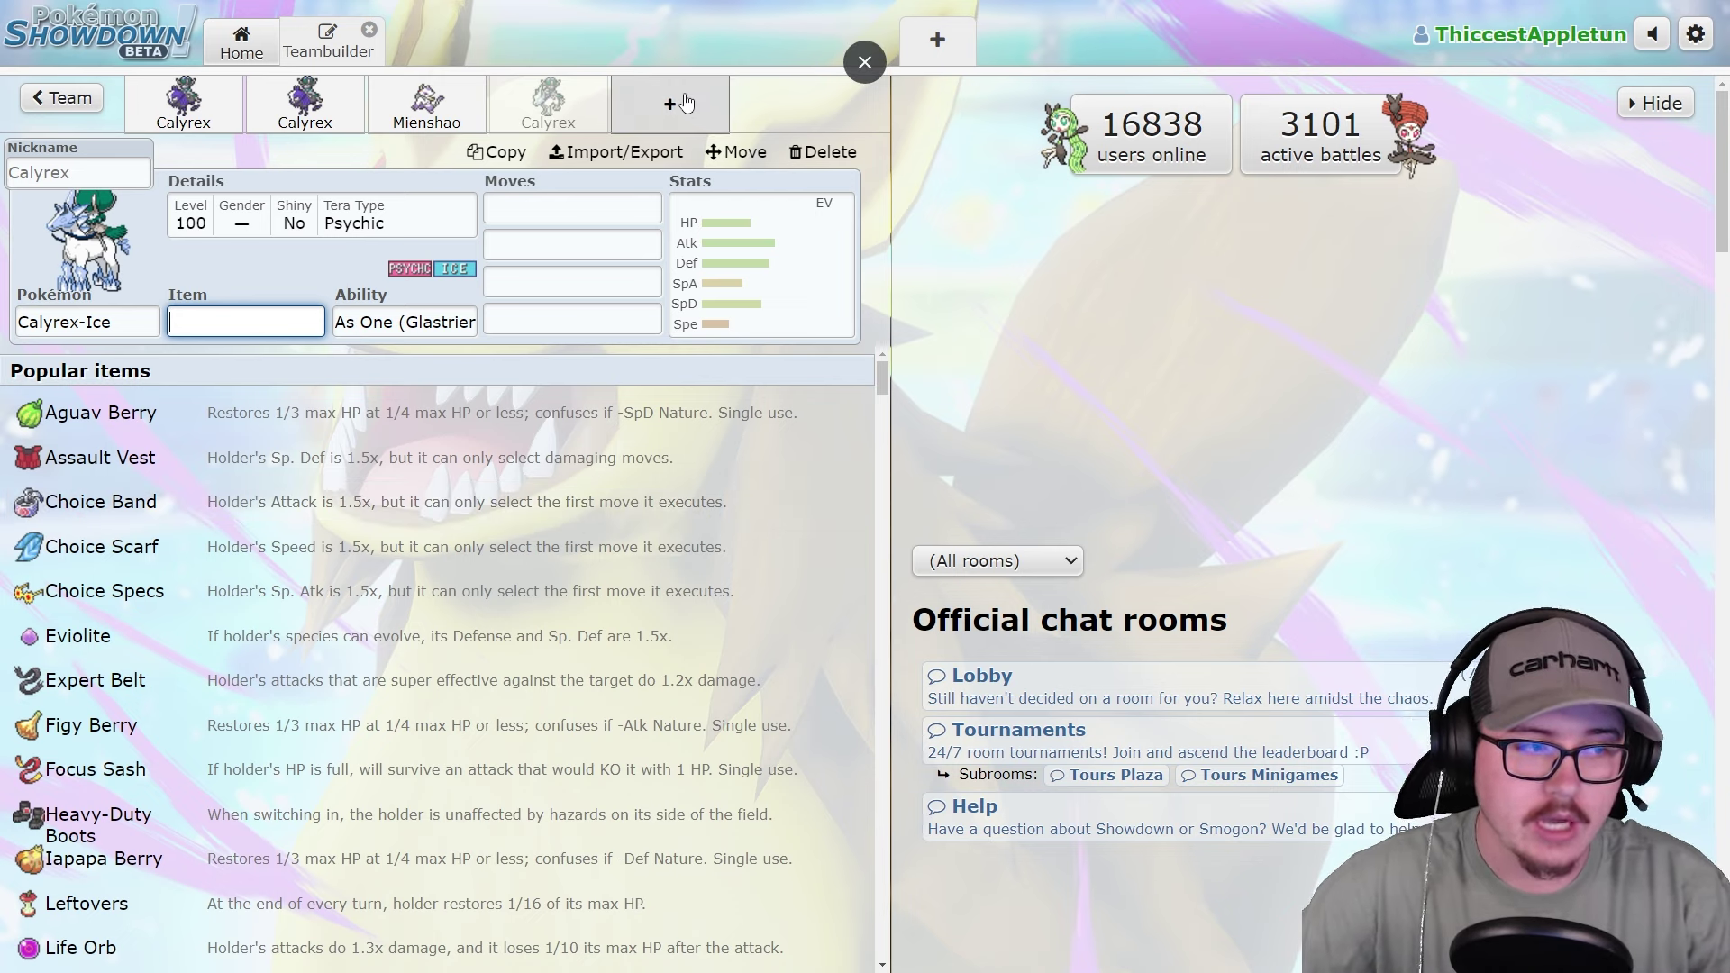
Review Calyrex-Ice's stats against the Calyrex-Shadow set, then start a fresh empty slot.
click(753, 257)
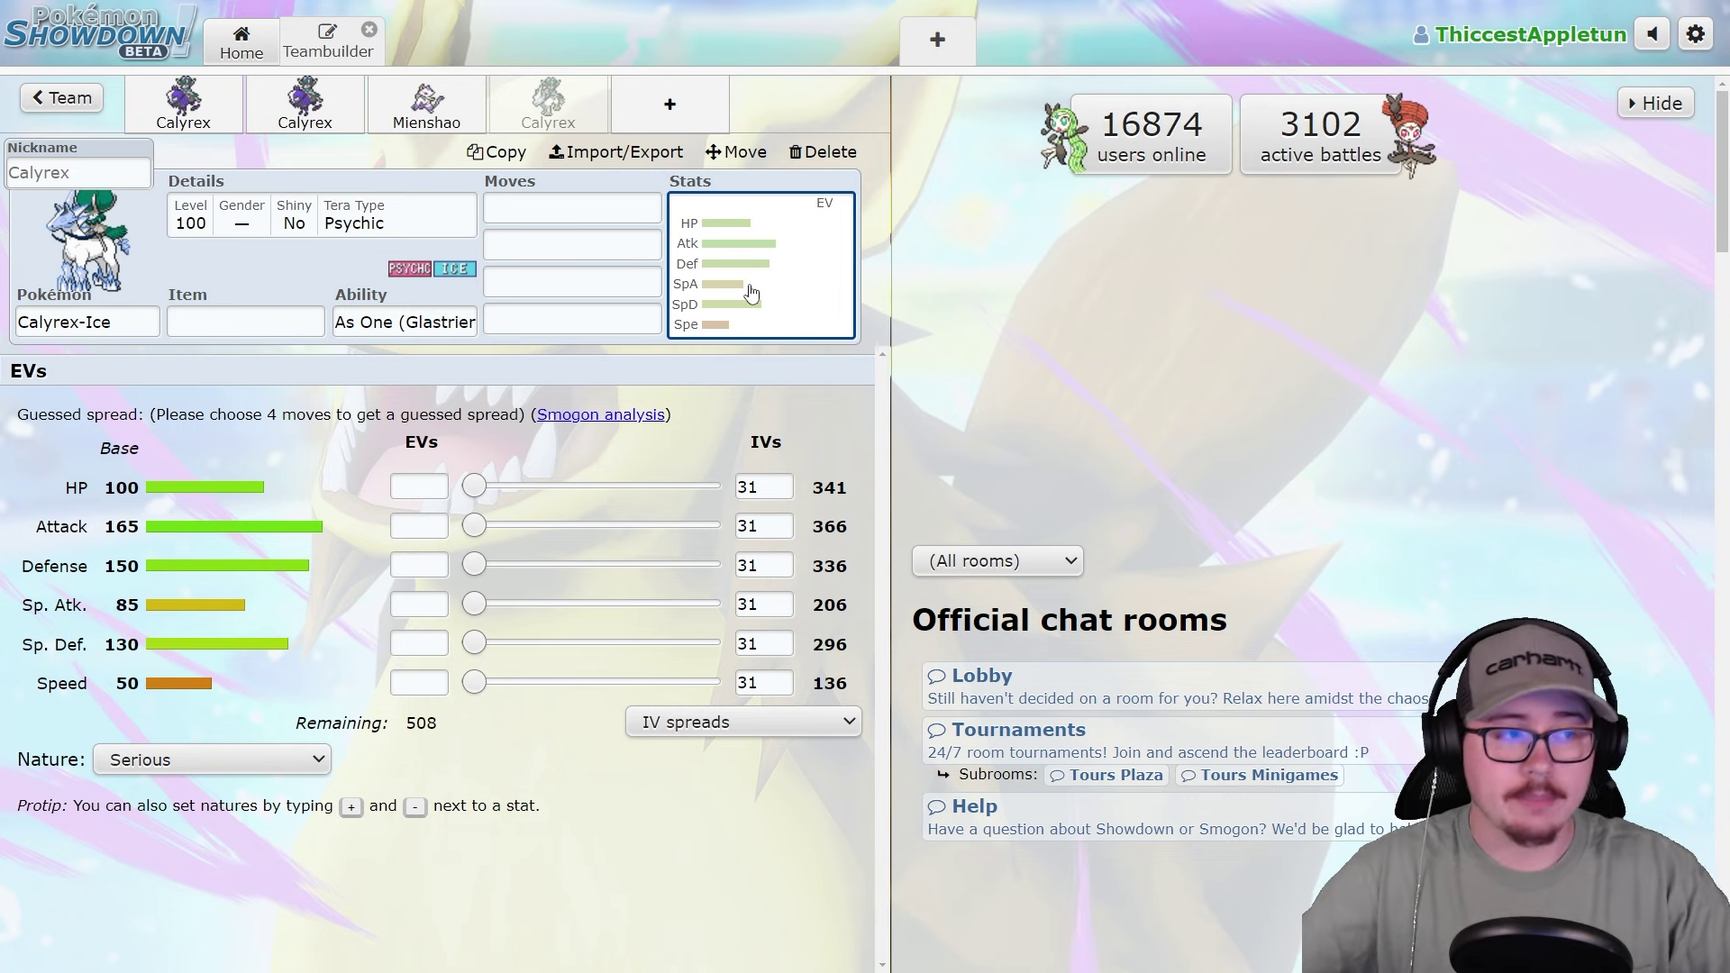
click(304, 103)
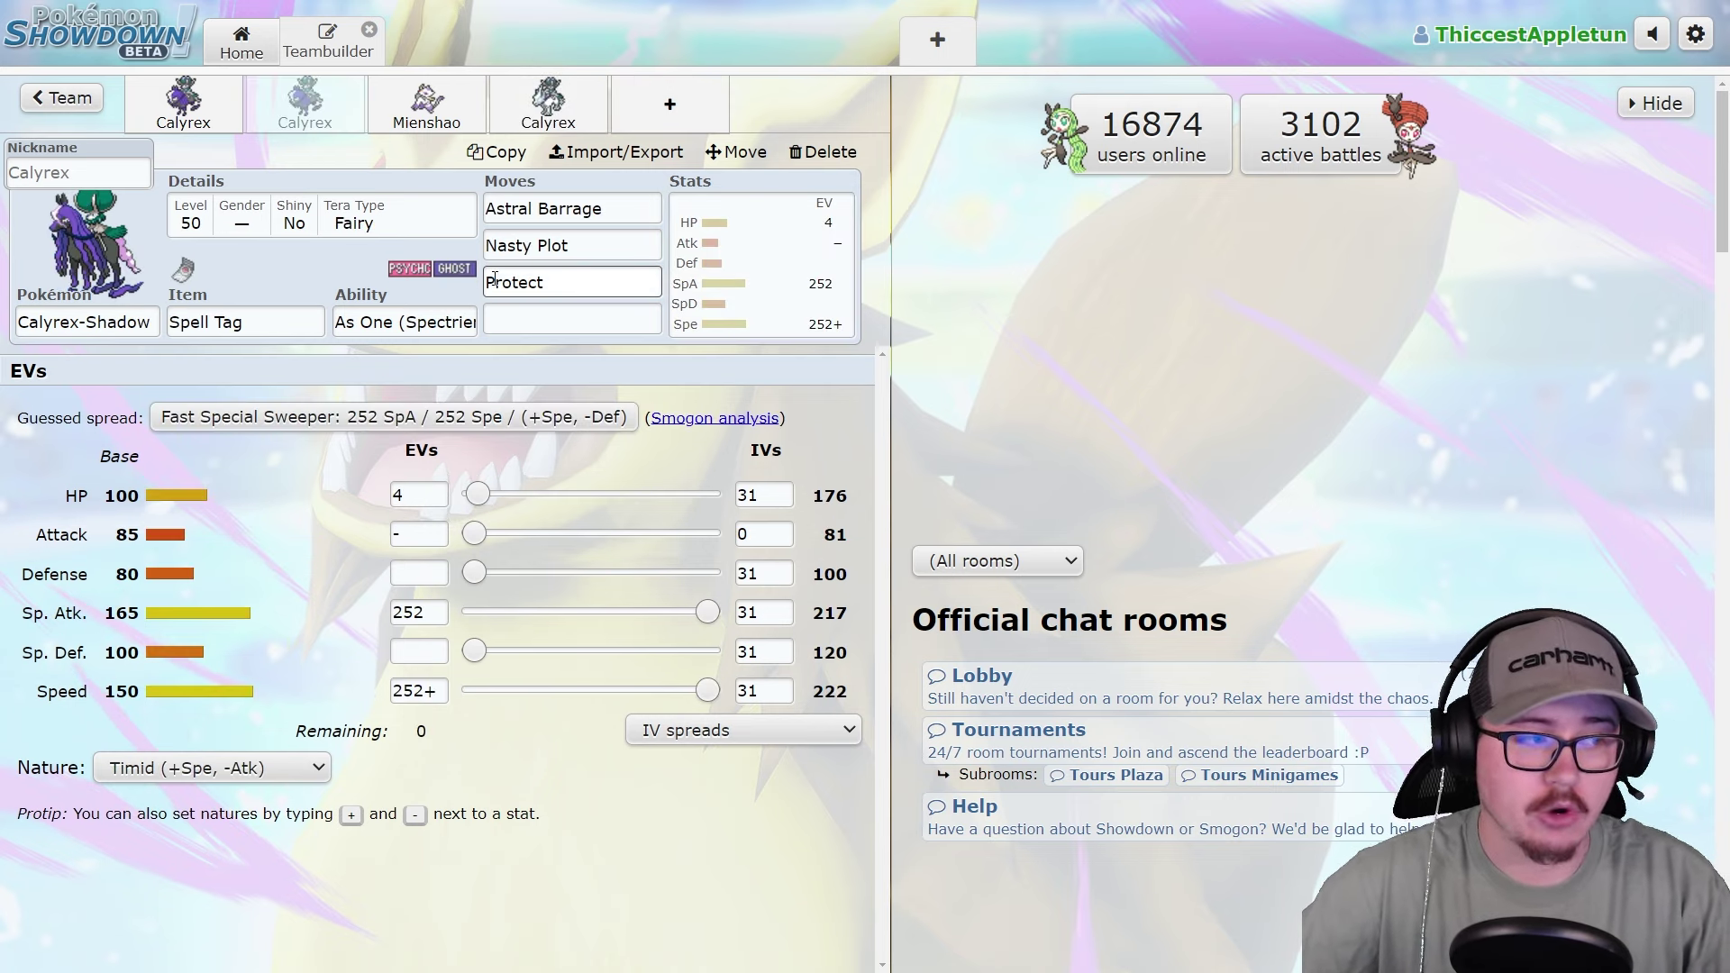
click(548, 103)
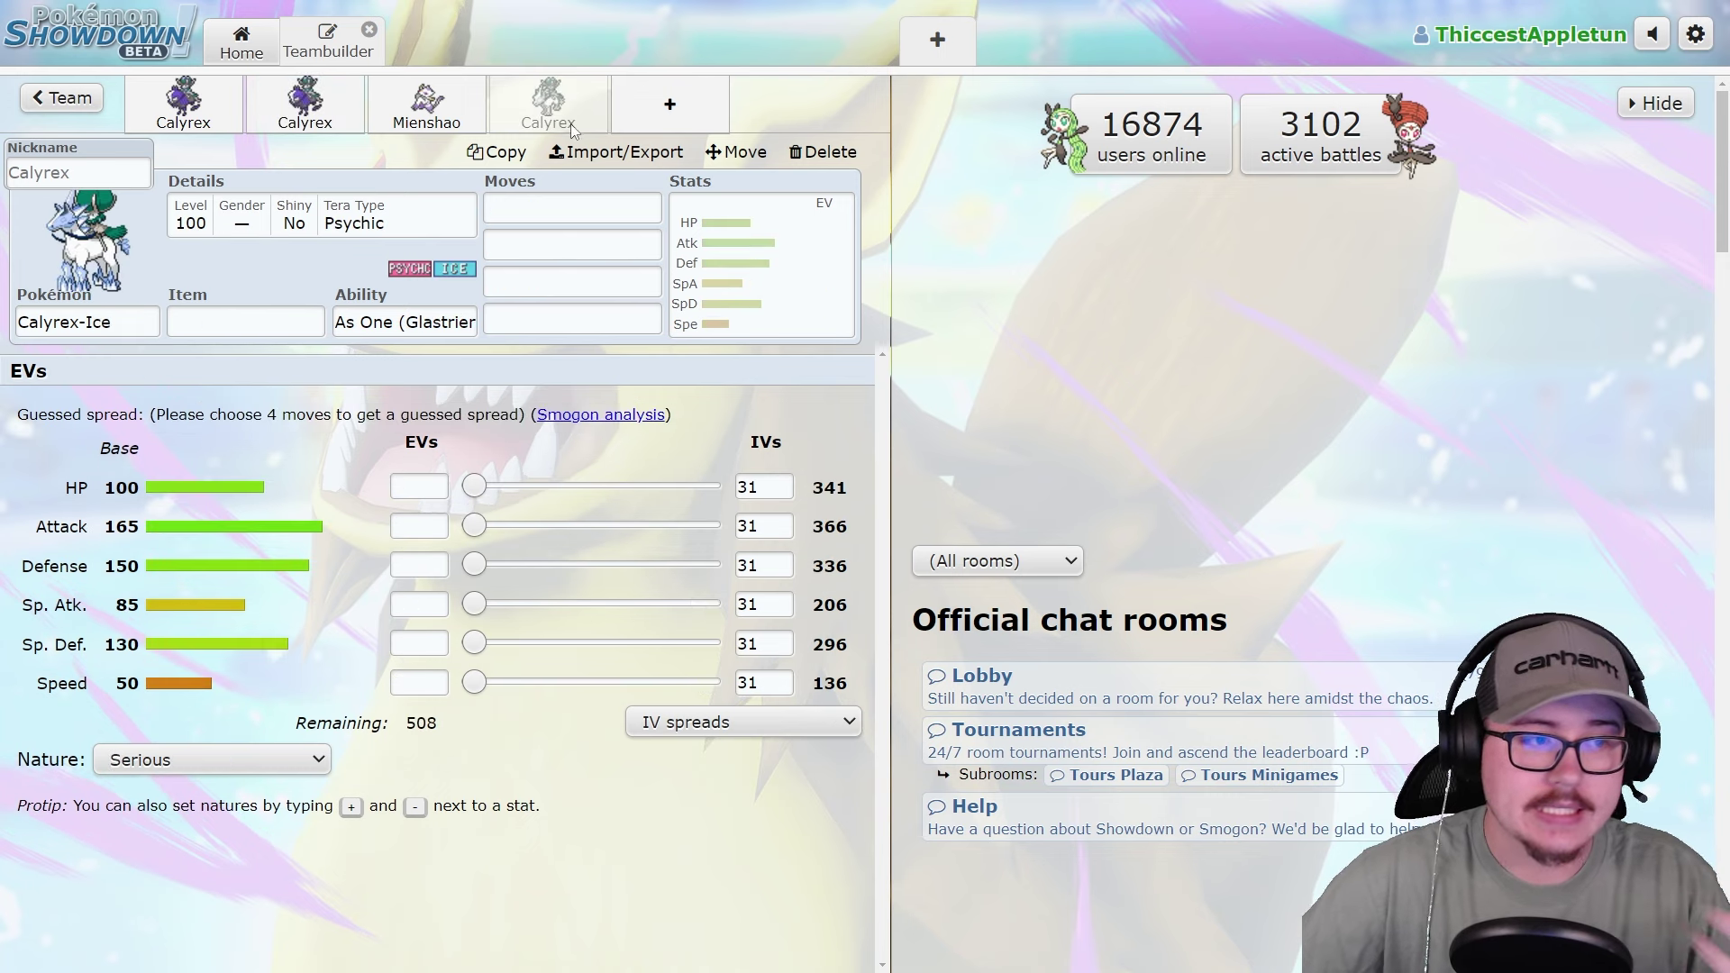
click(602, 210)
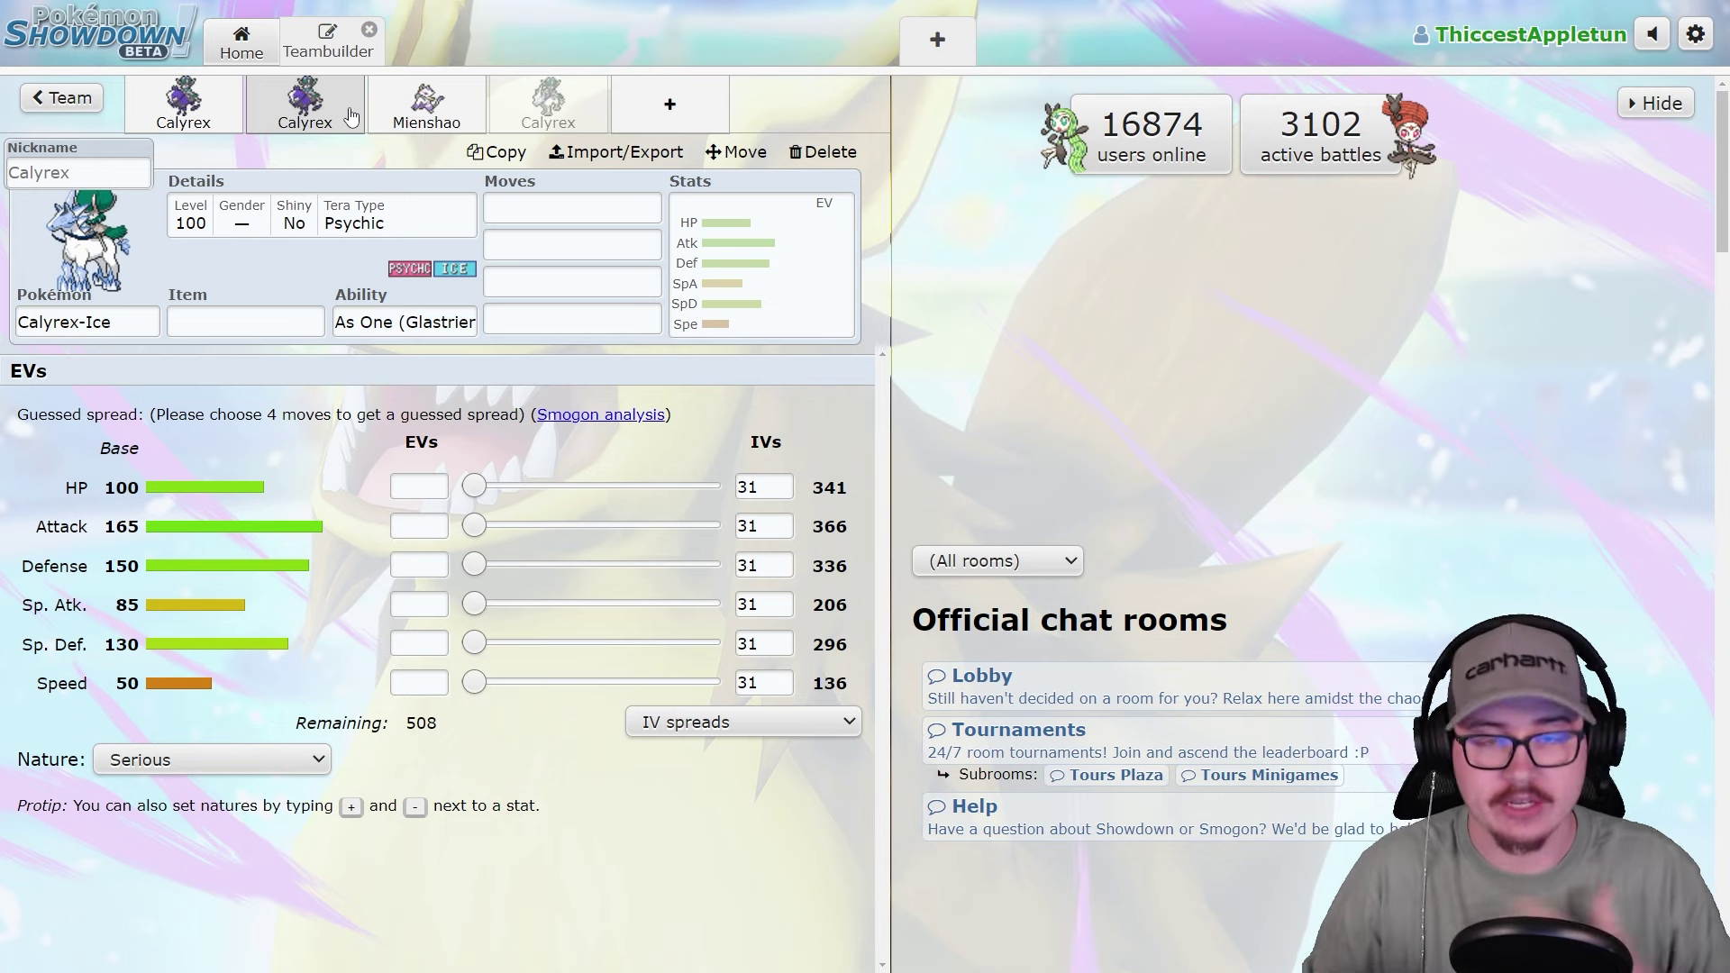
click(647, 99)
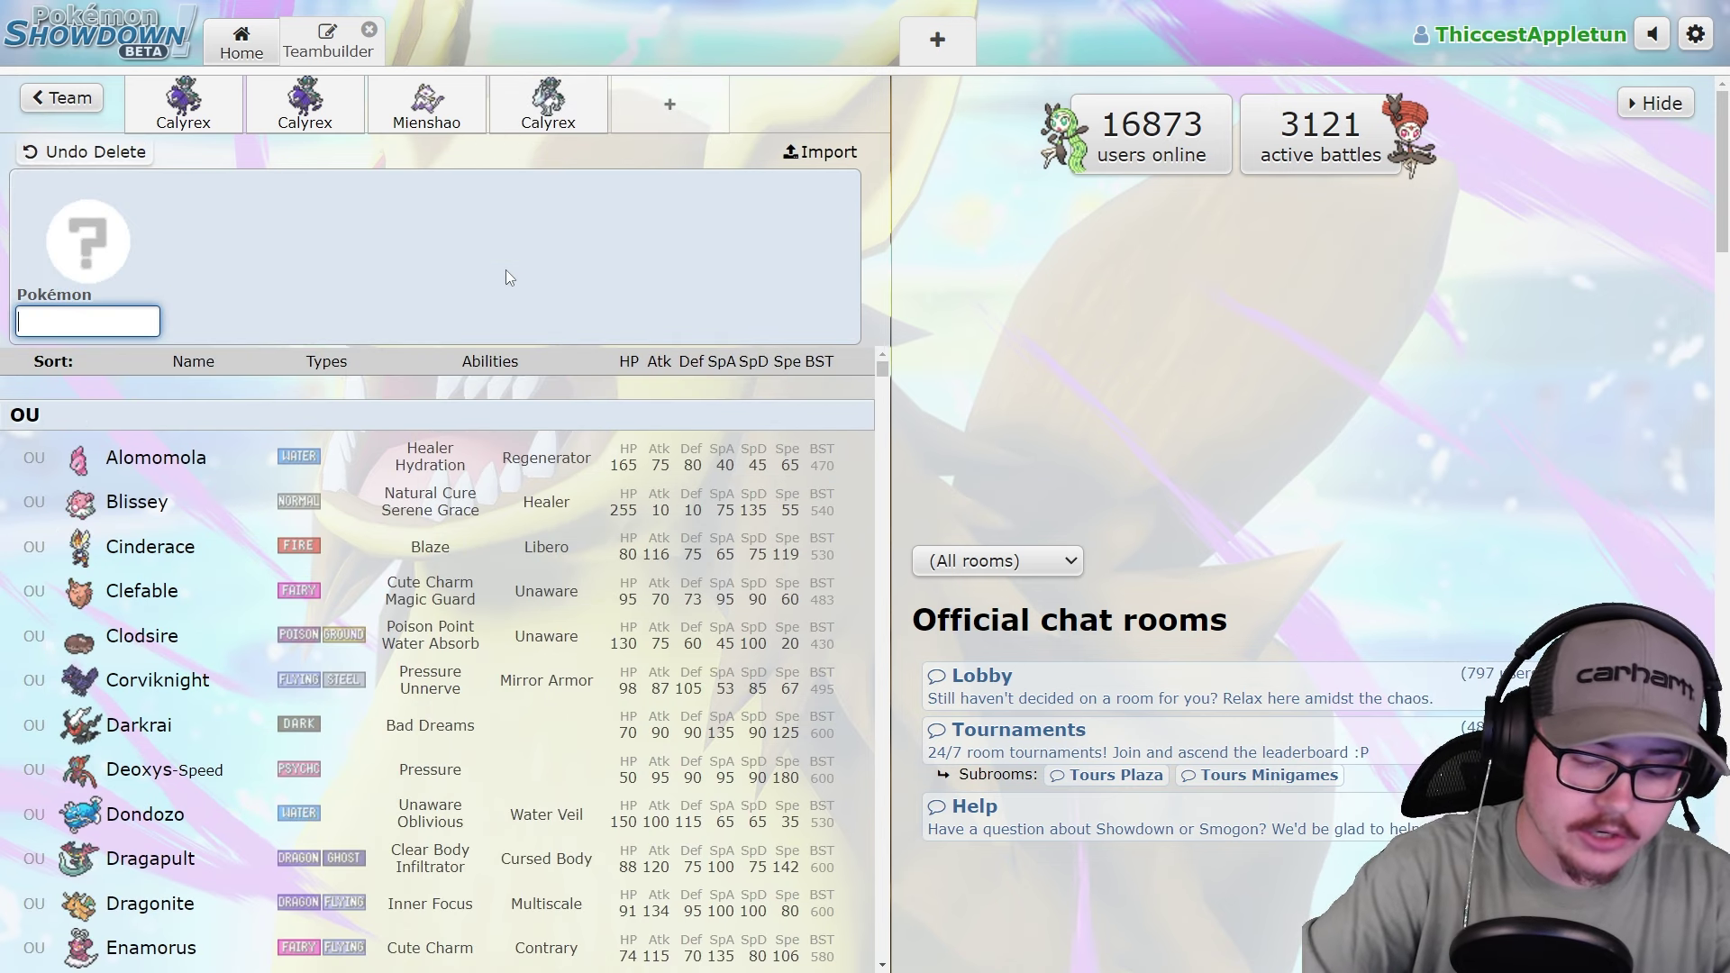
text(galll)
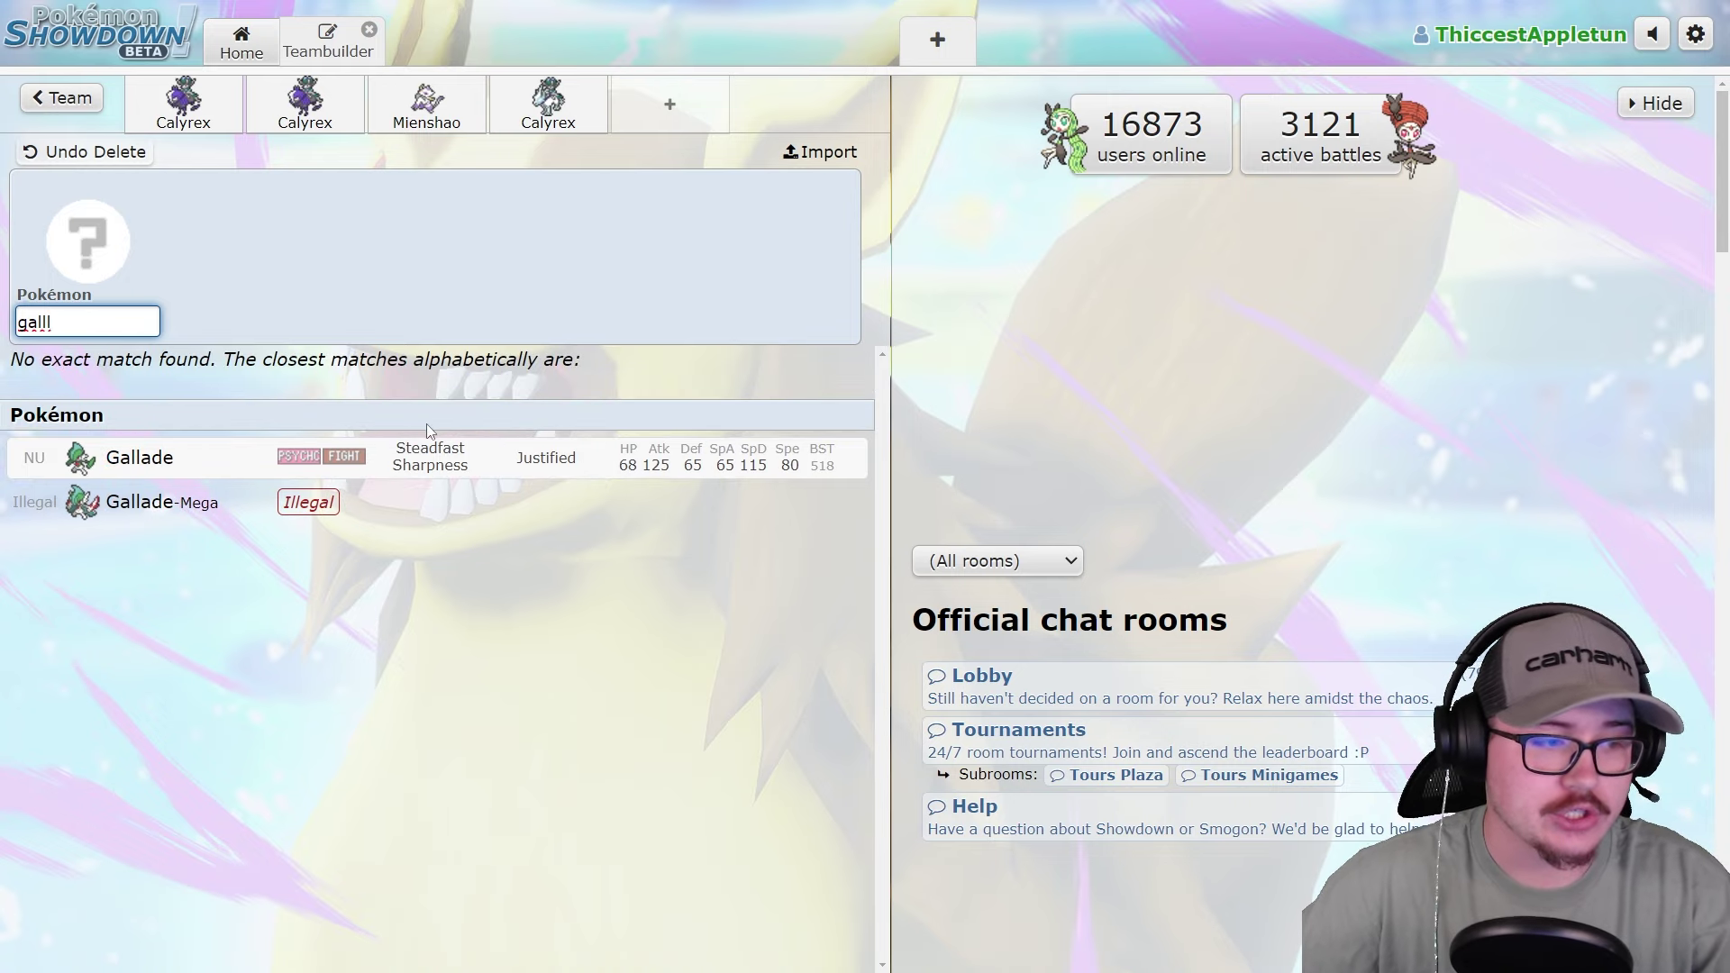
click(428, 456)
click(538, 200)
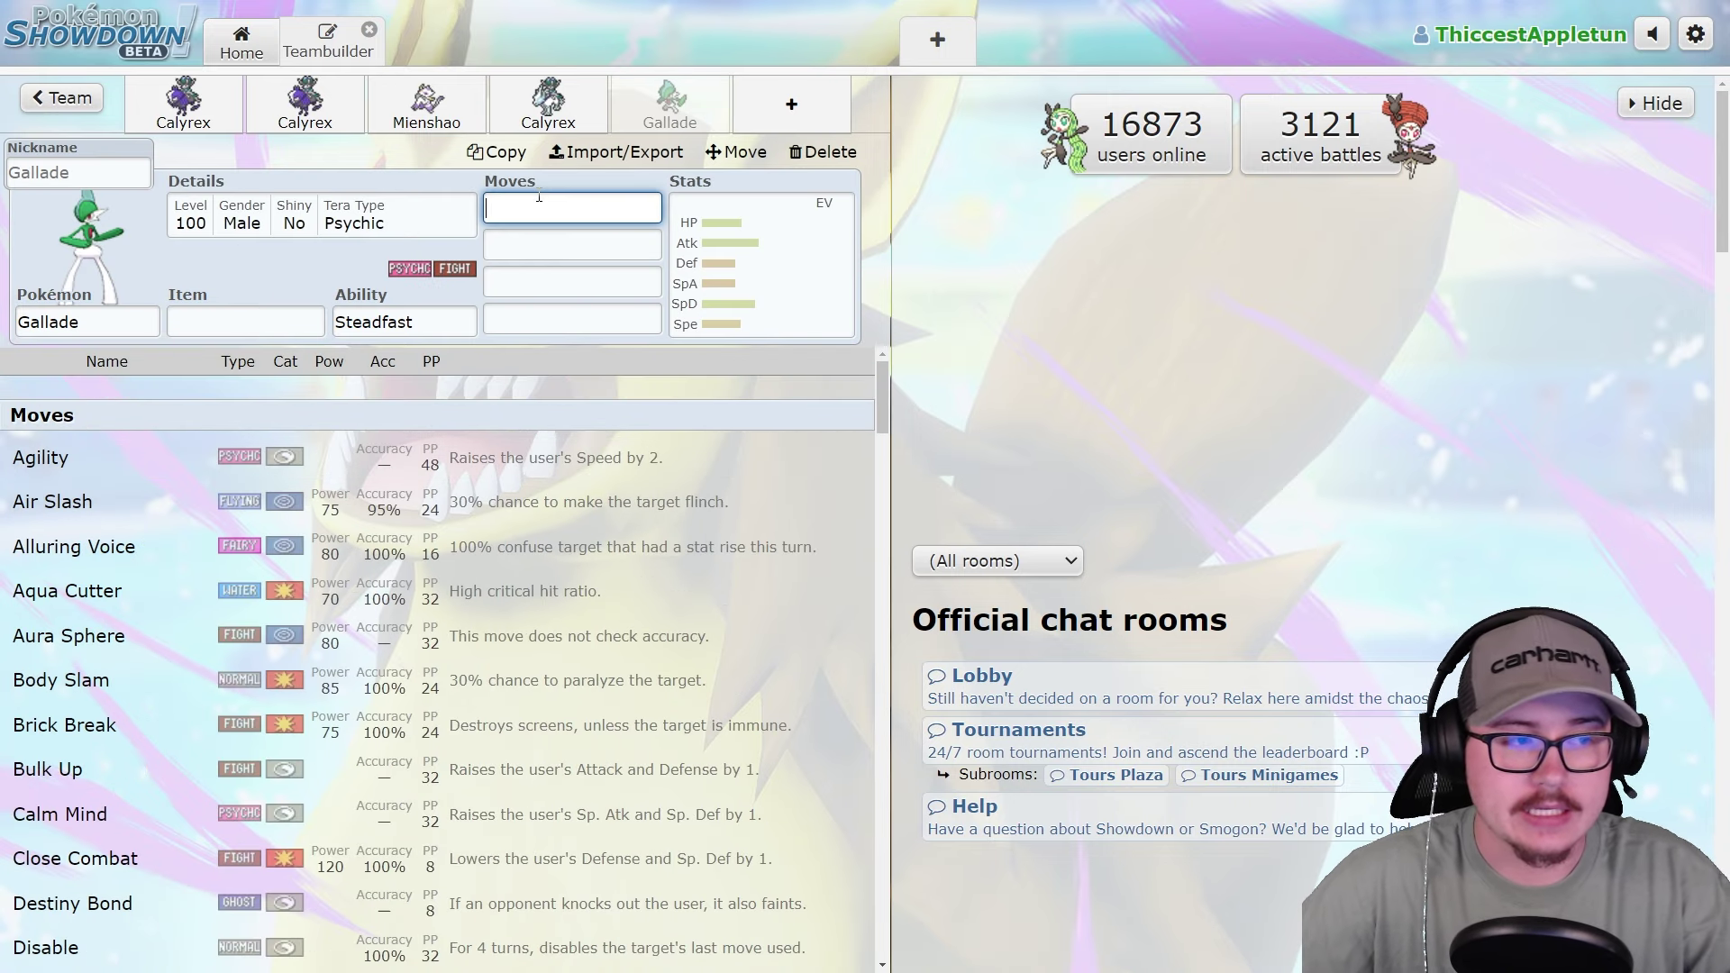
text(wide)
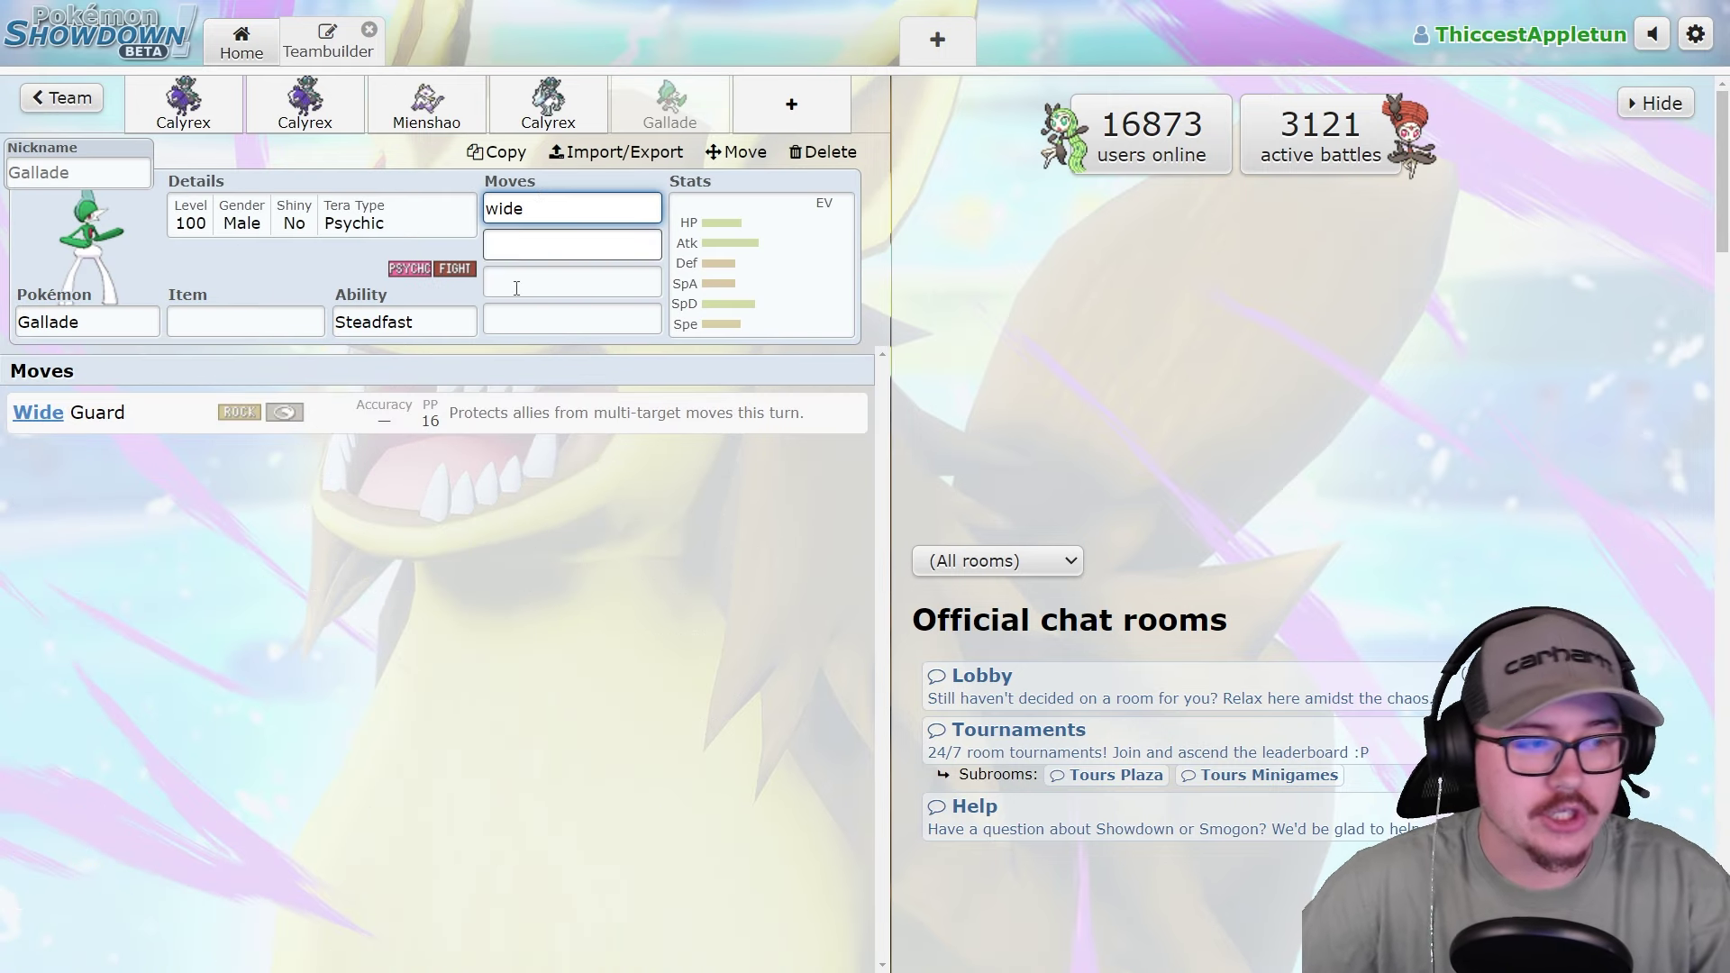
click(484, 423)
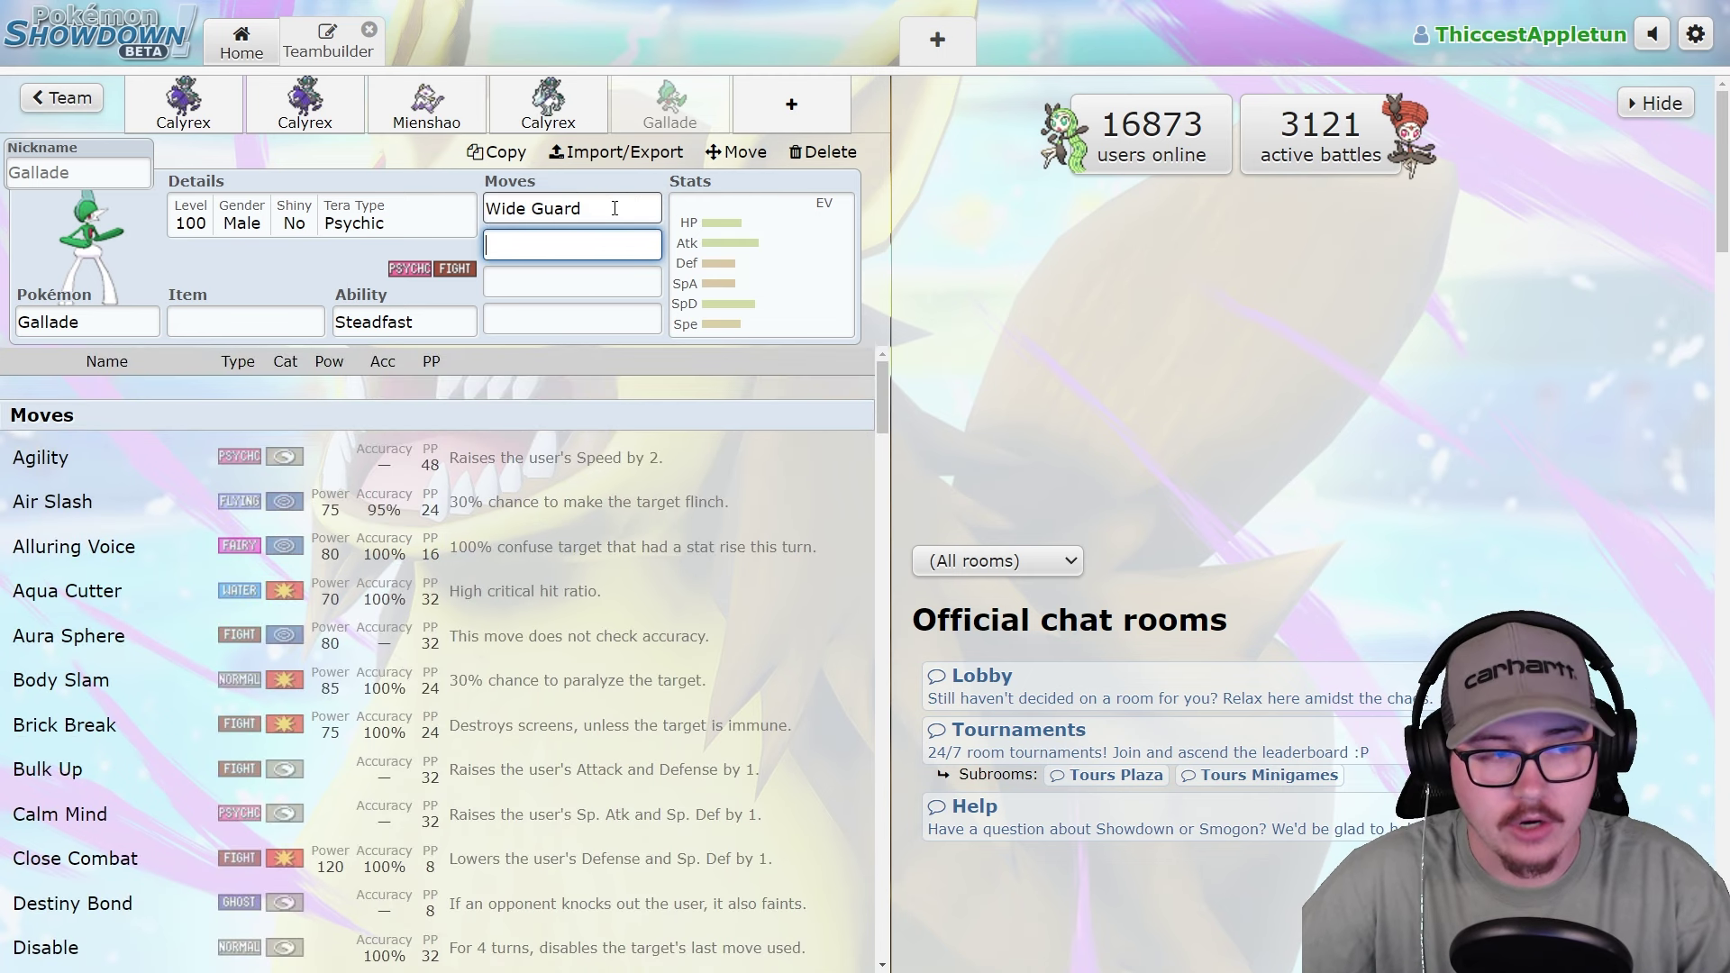
click(262, 318)
text(raz)
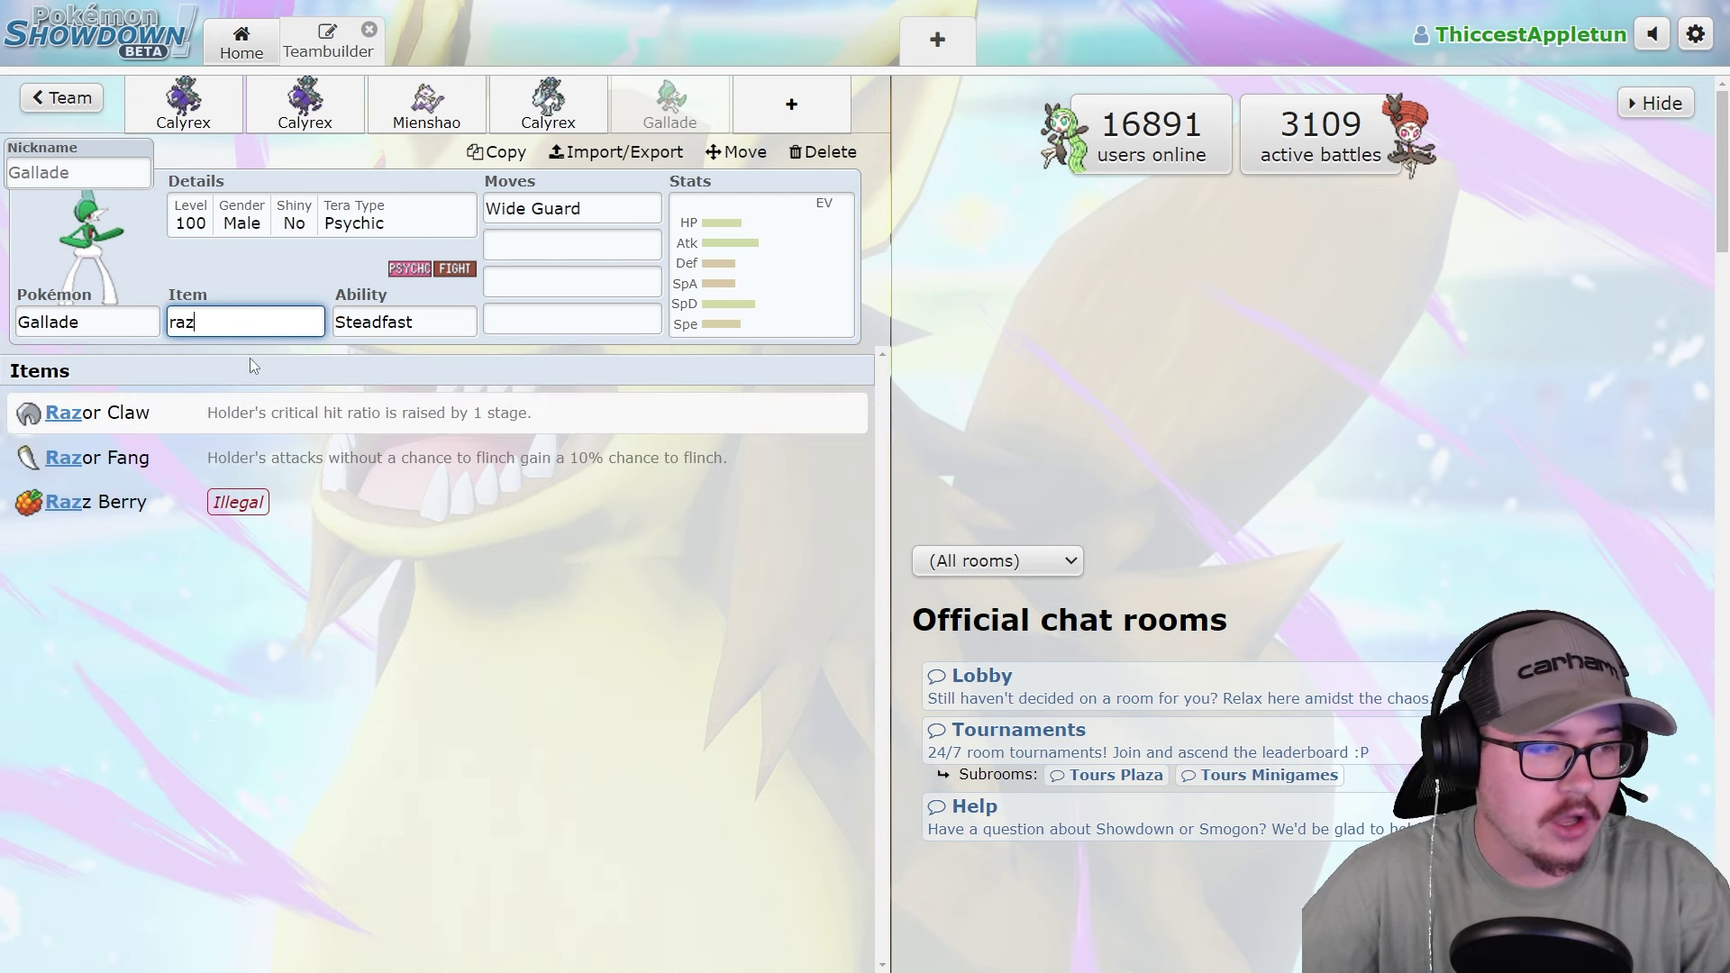
key(Return)
key(shift+Tab)
text(white)
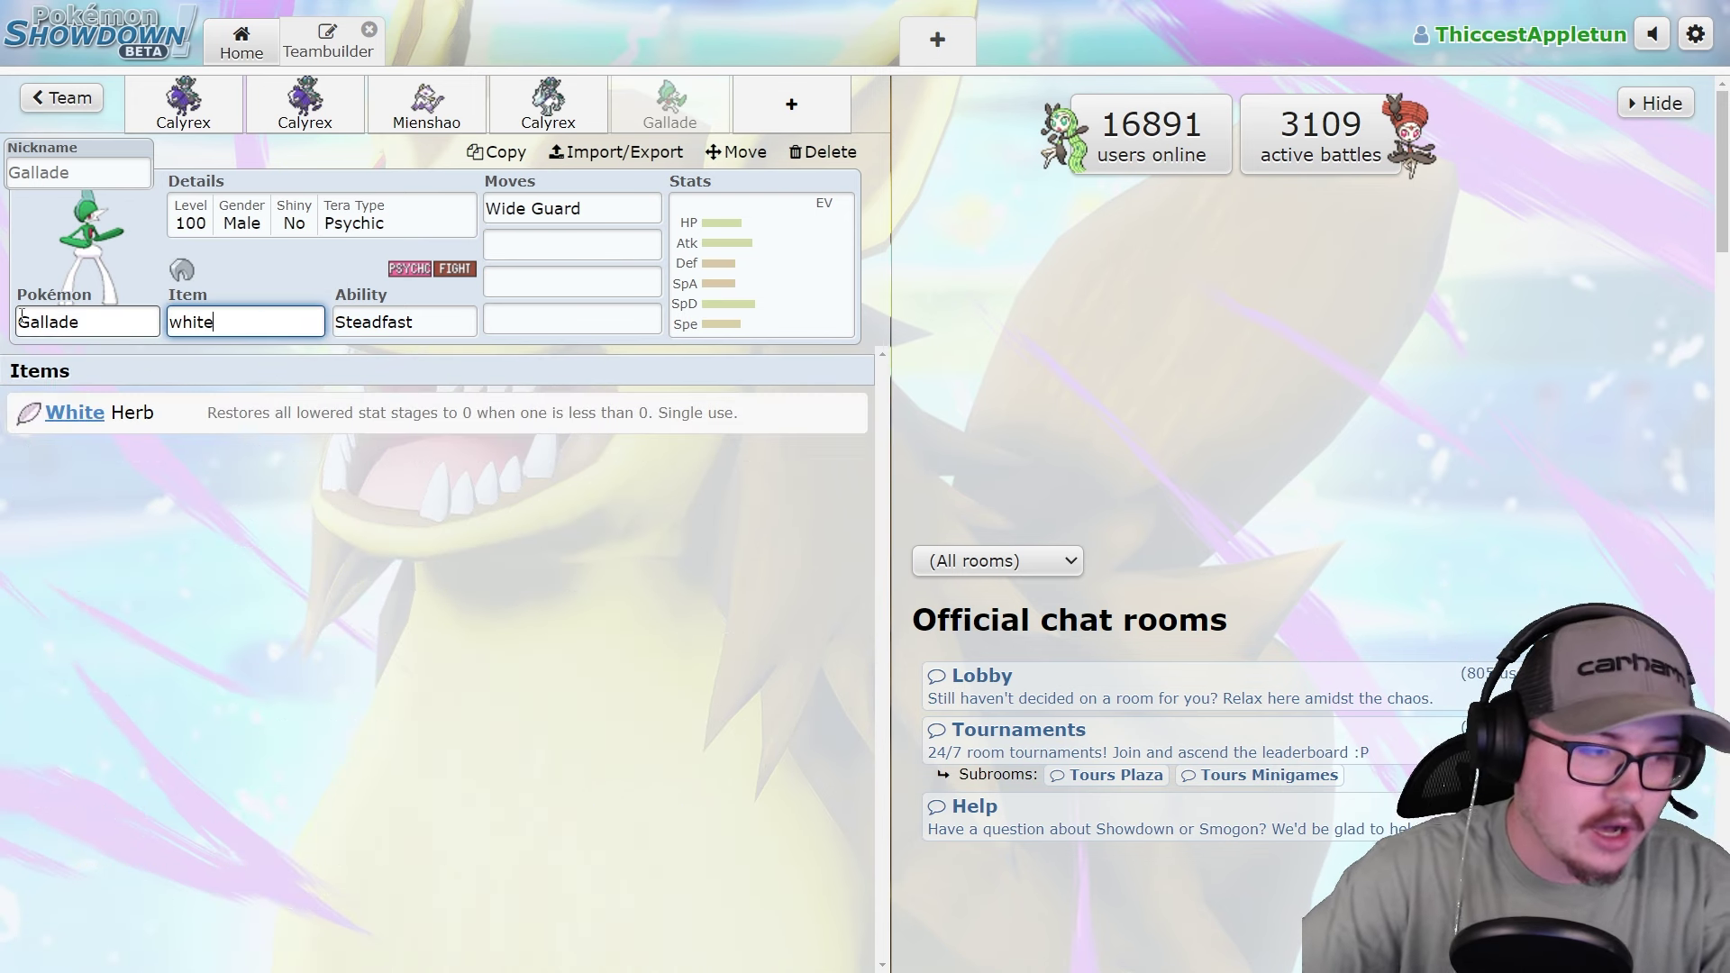
key(Return)
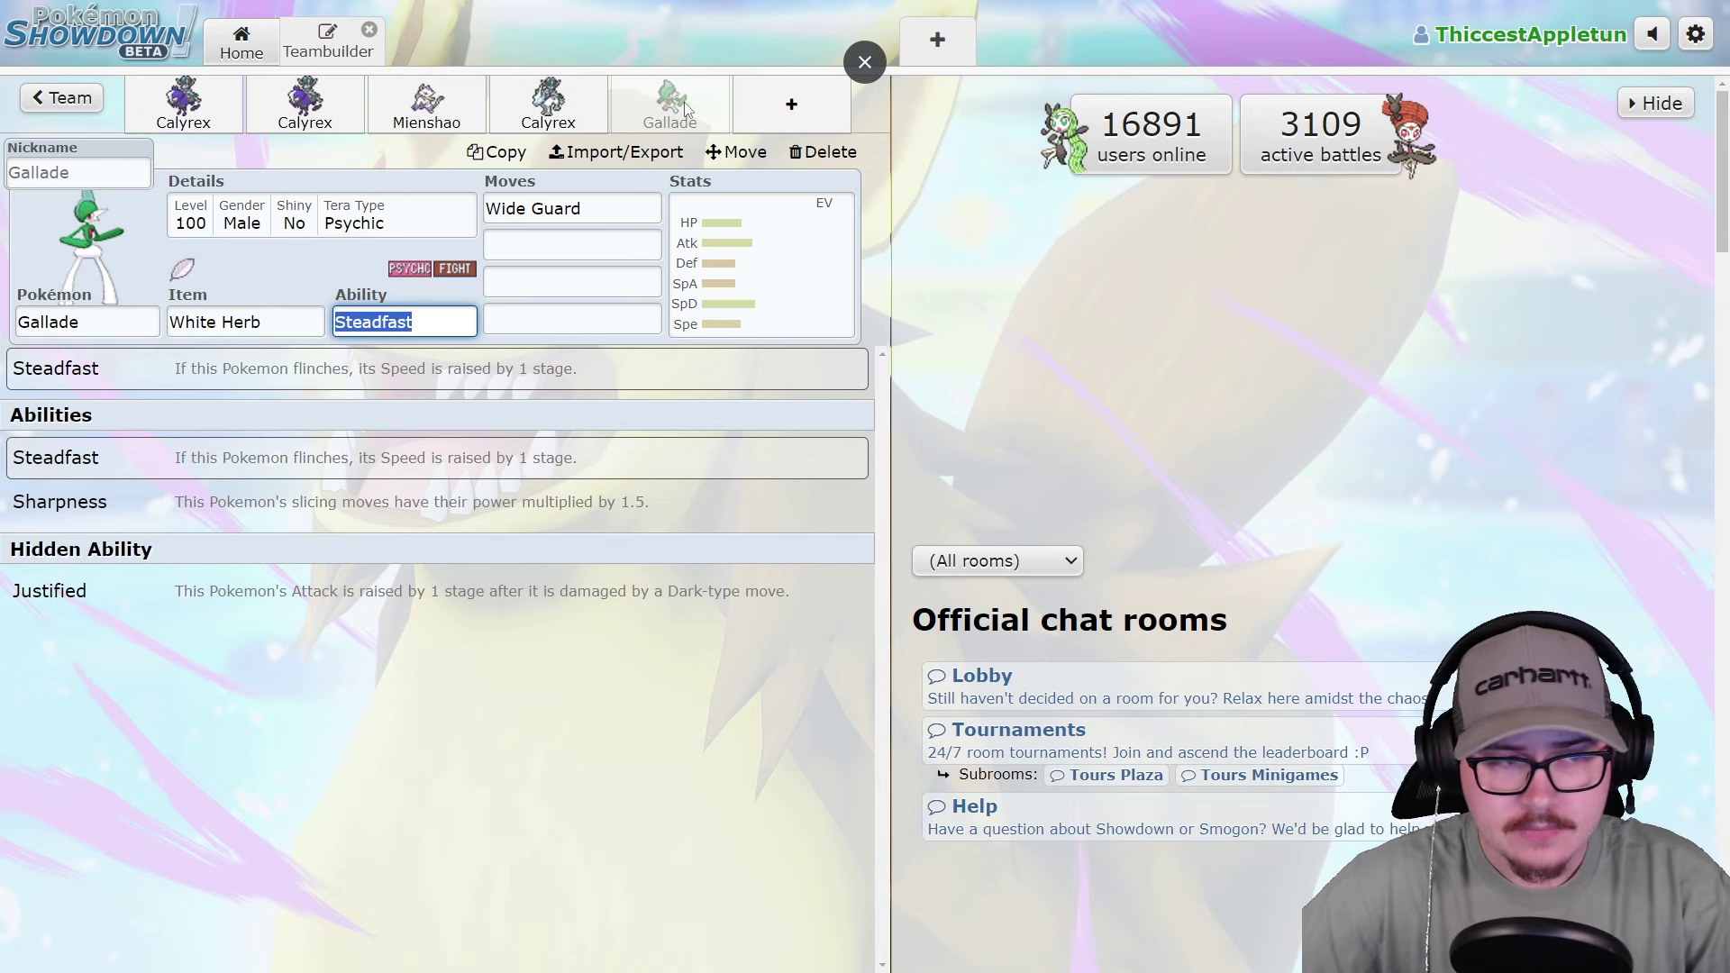
click(745, 128)
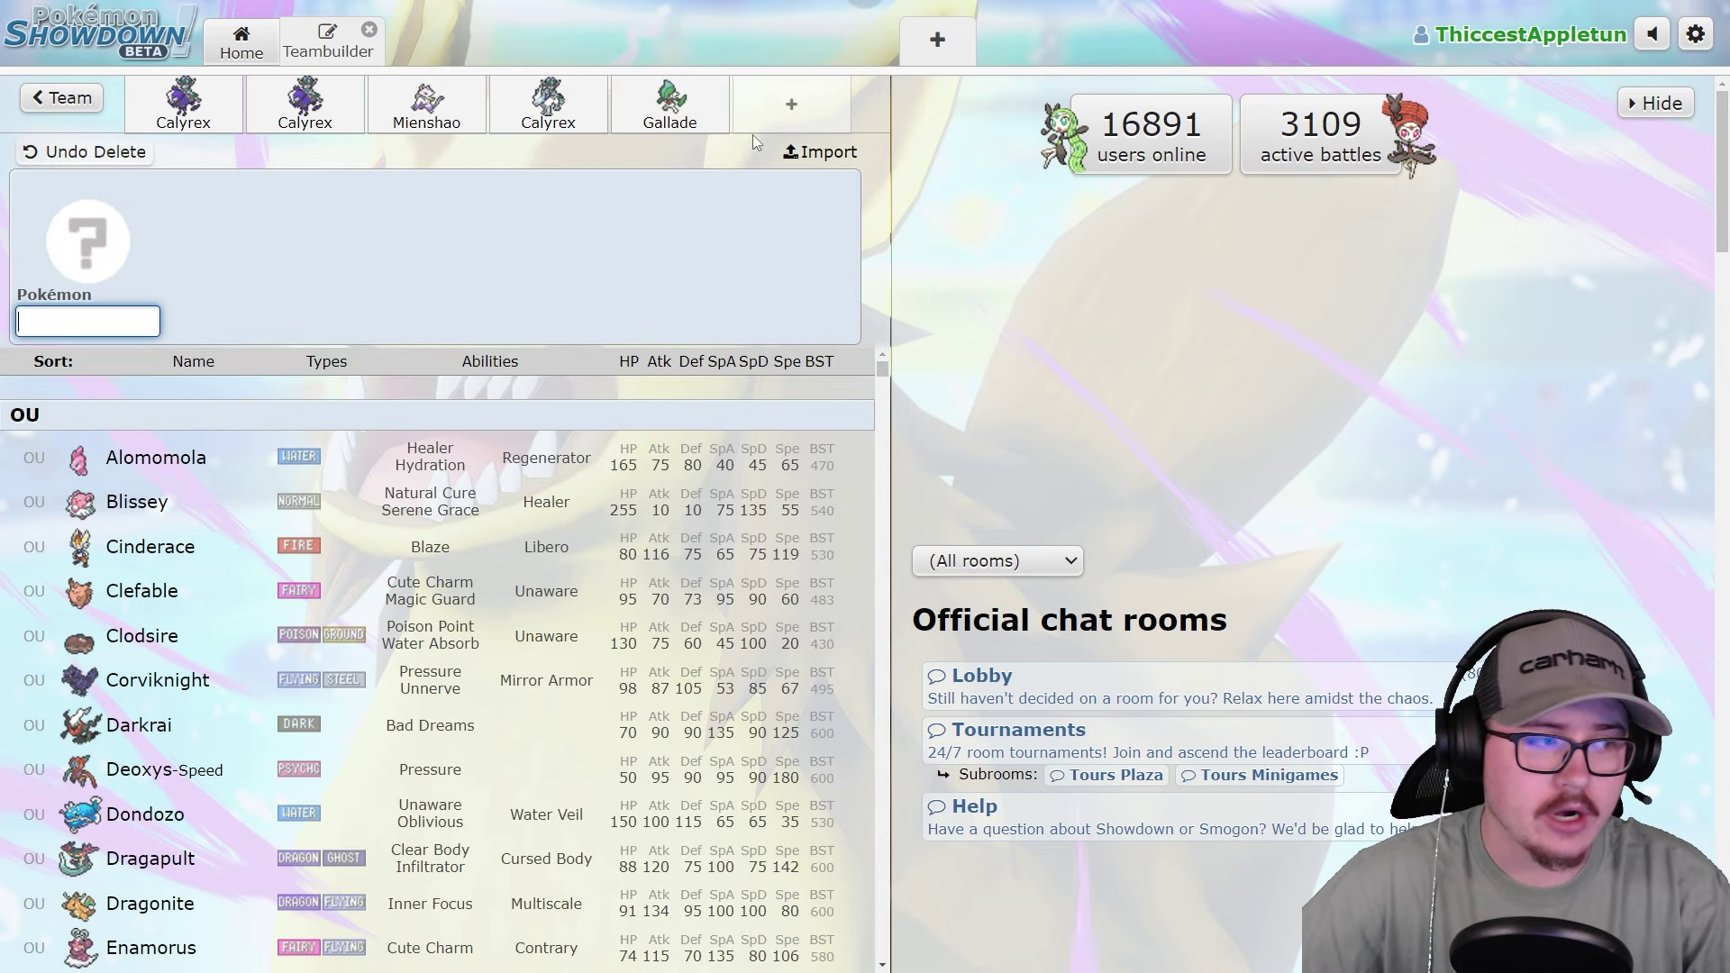
text(pe)
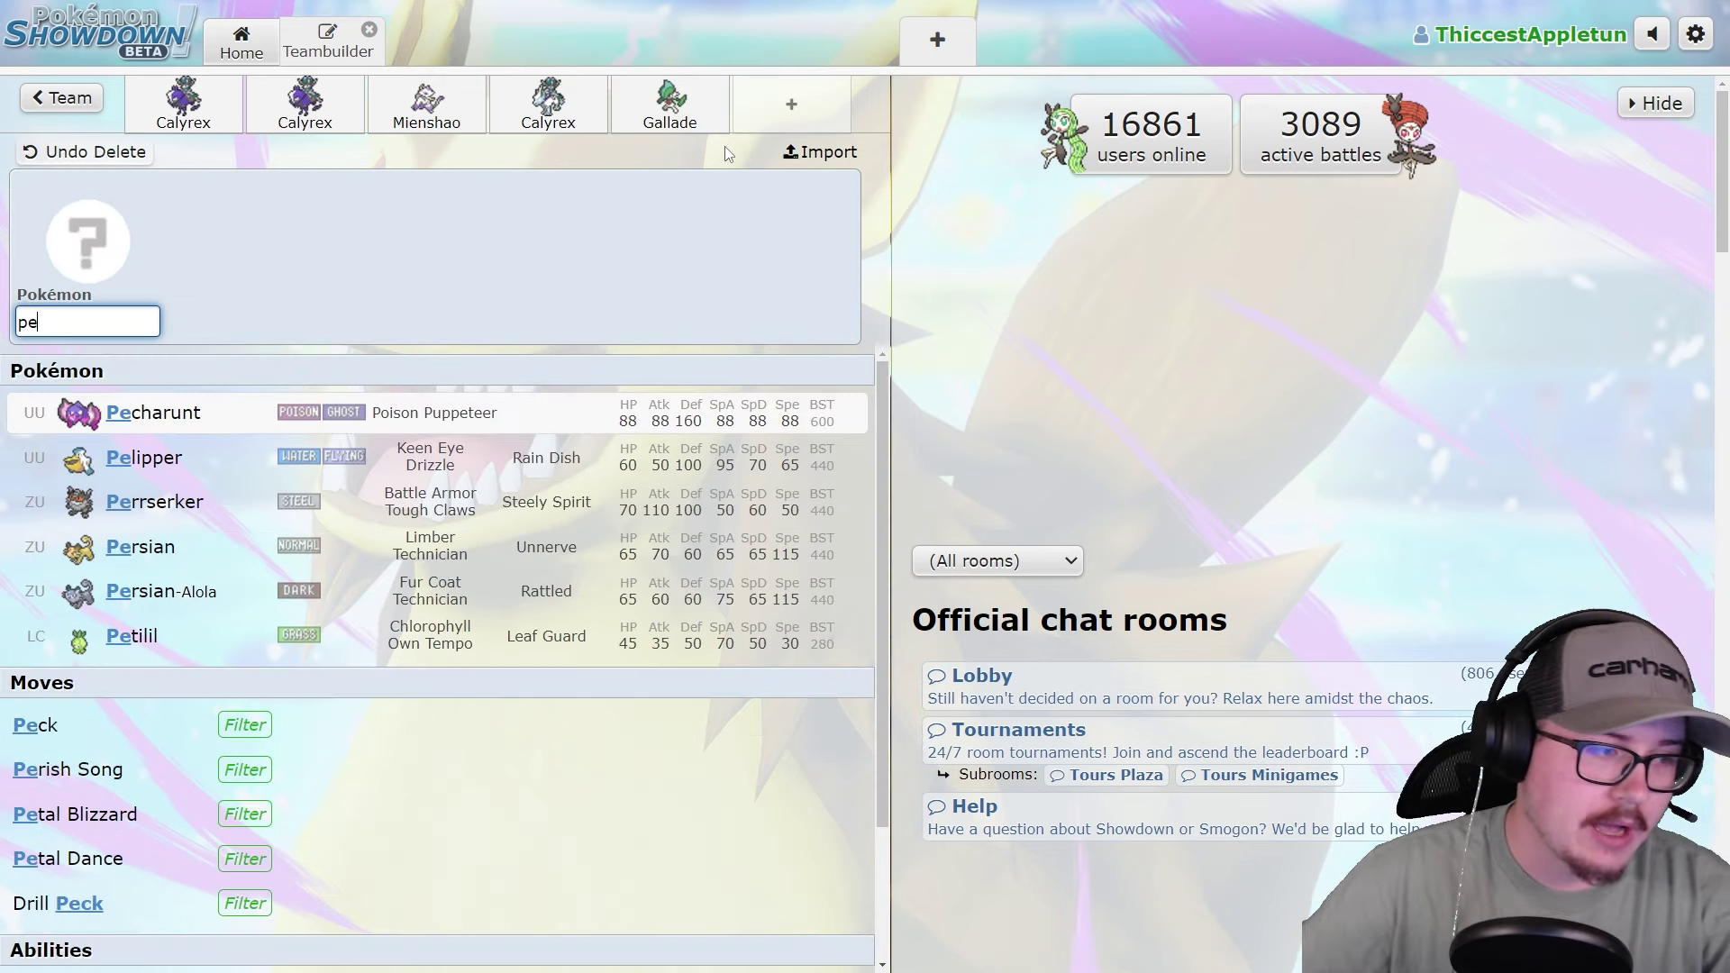
click(424, 450)
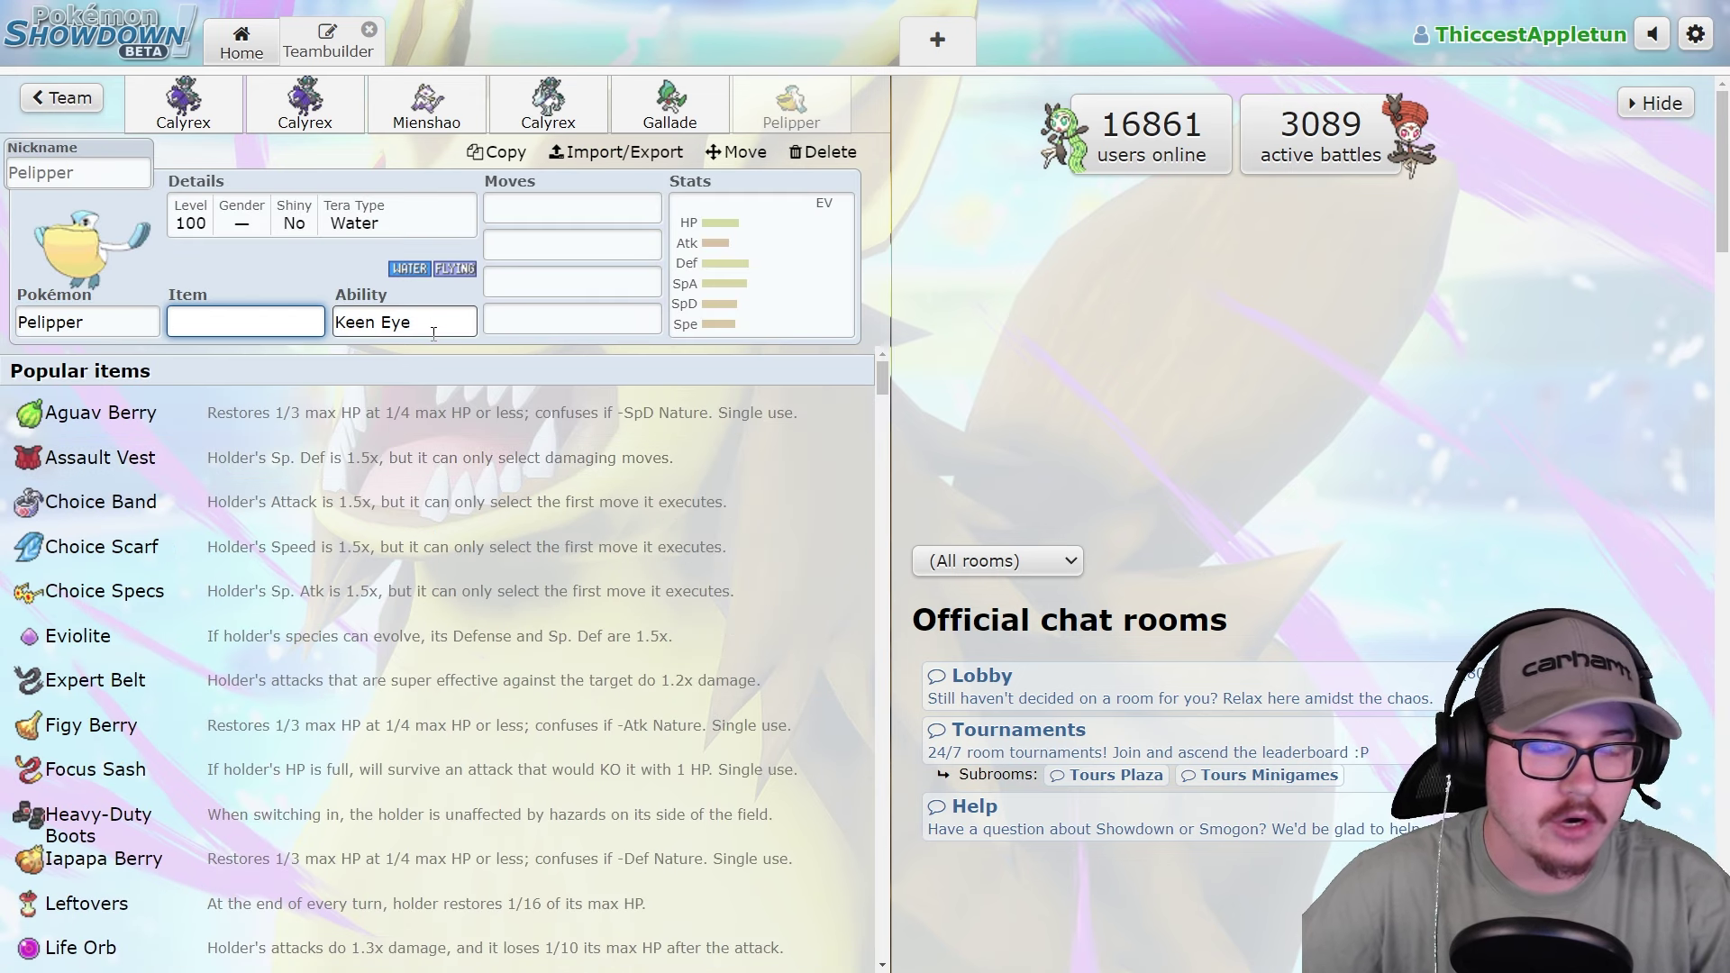
click(550, 212)
text(w)
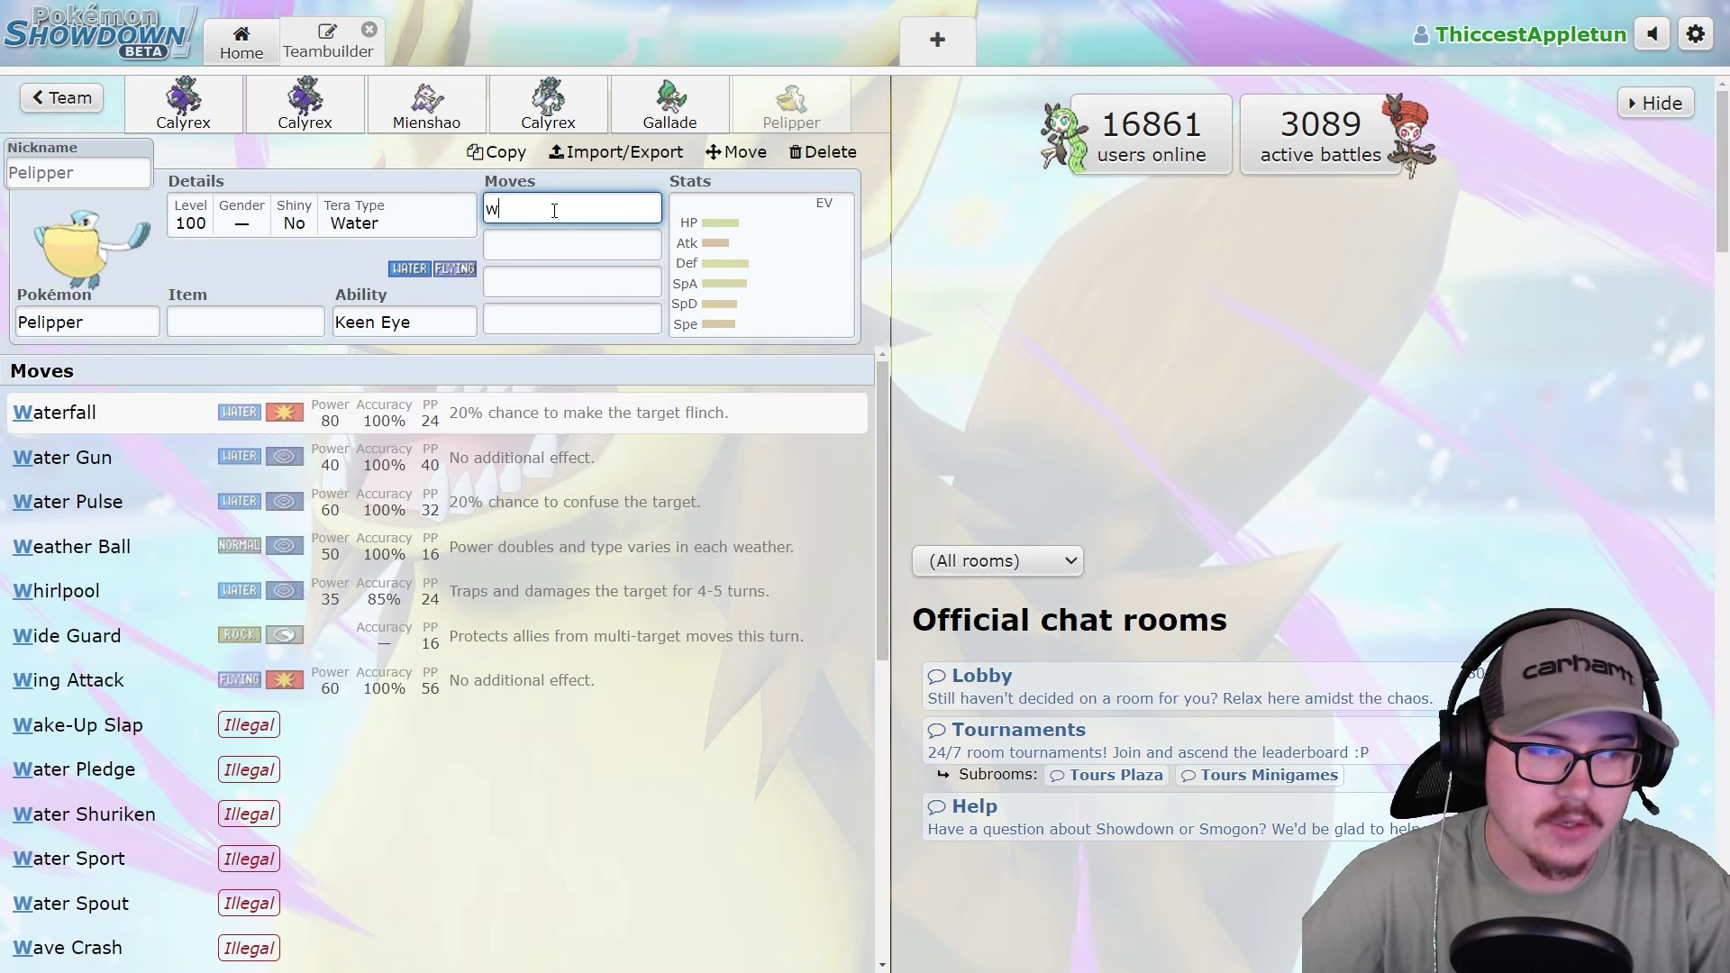
click(495, 637)
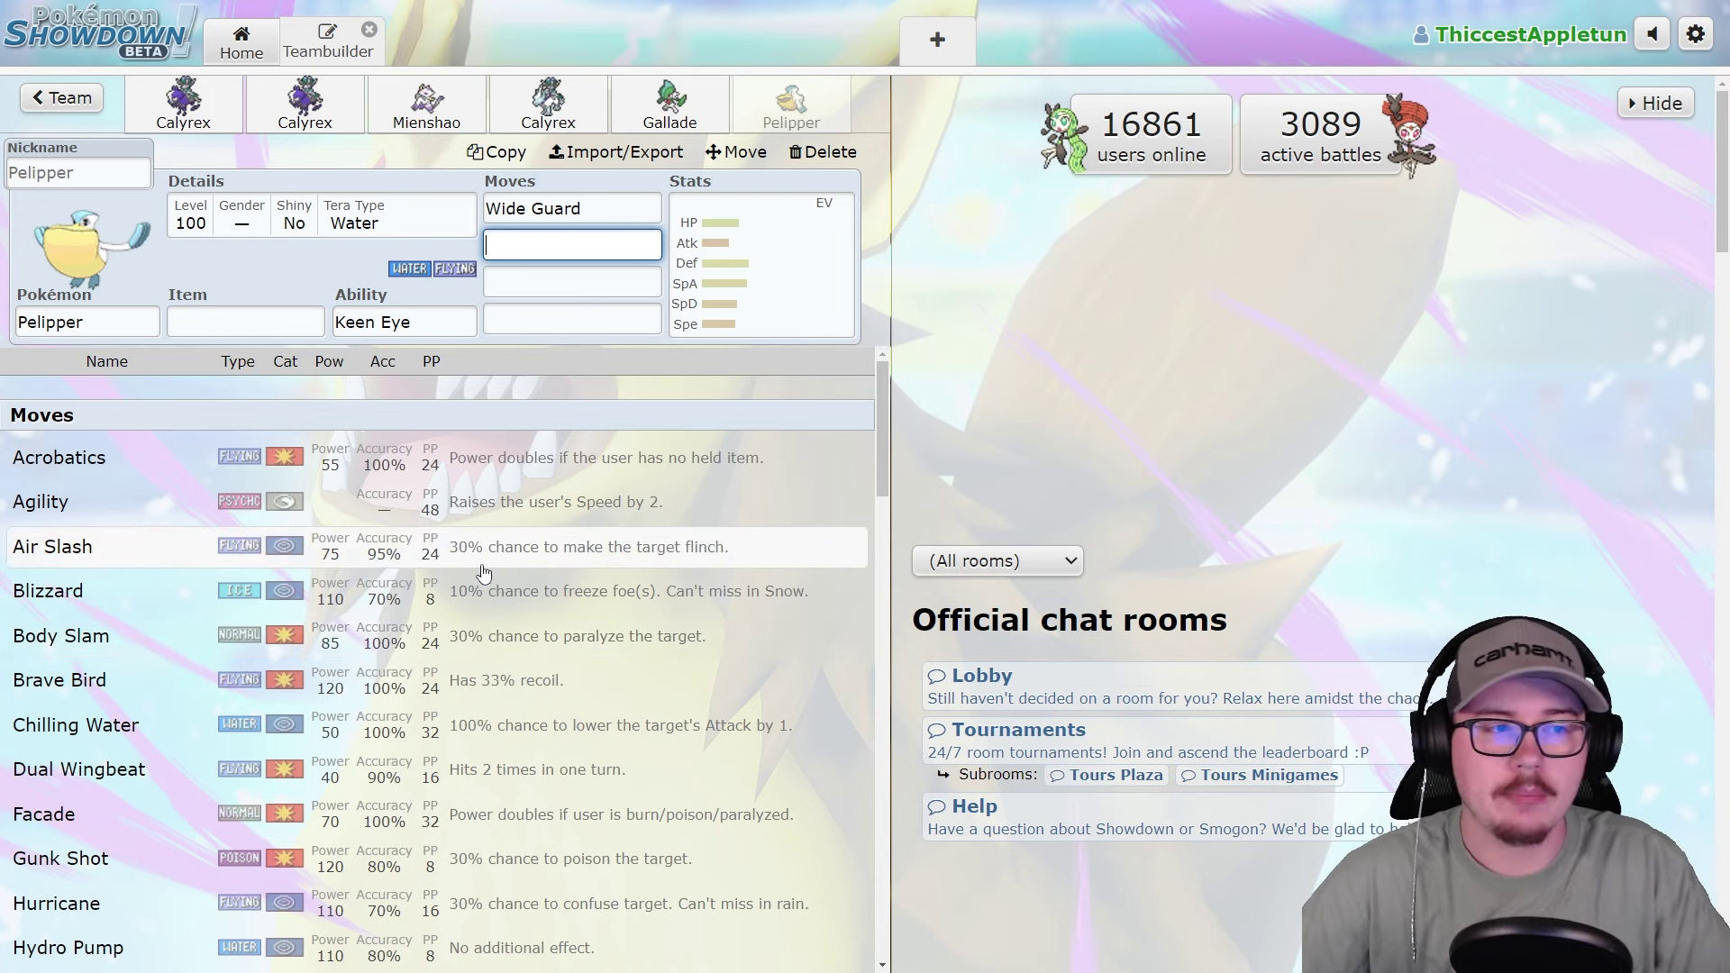
click(821, 152)
click(670, 103)
click(821, 151)
Add Zamazenta-Crowned with Iron Defense, Body Press, Iron Head and Wide Guard.
text(zam)
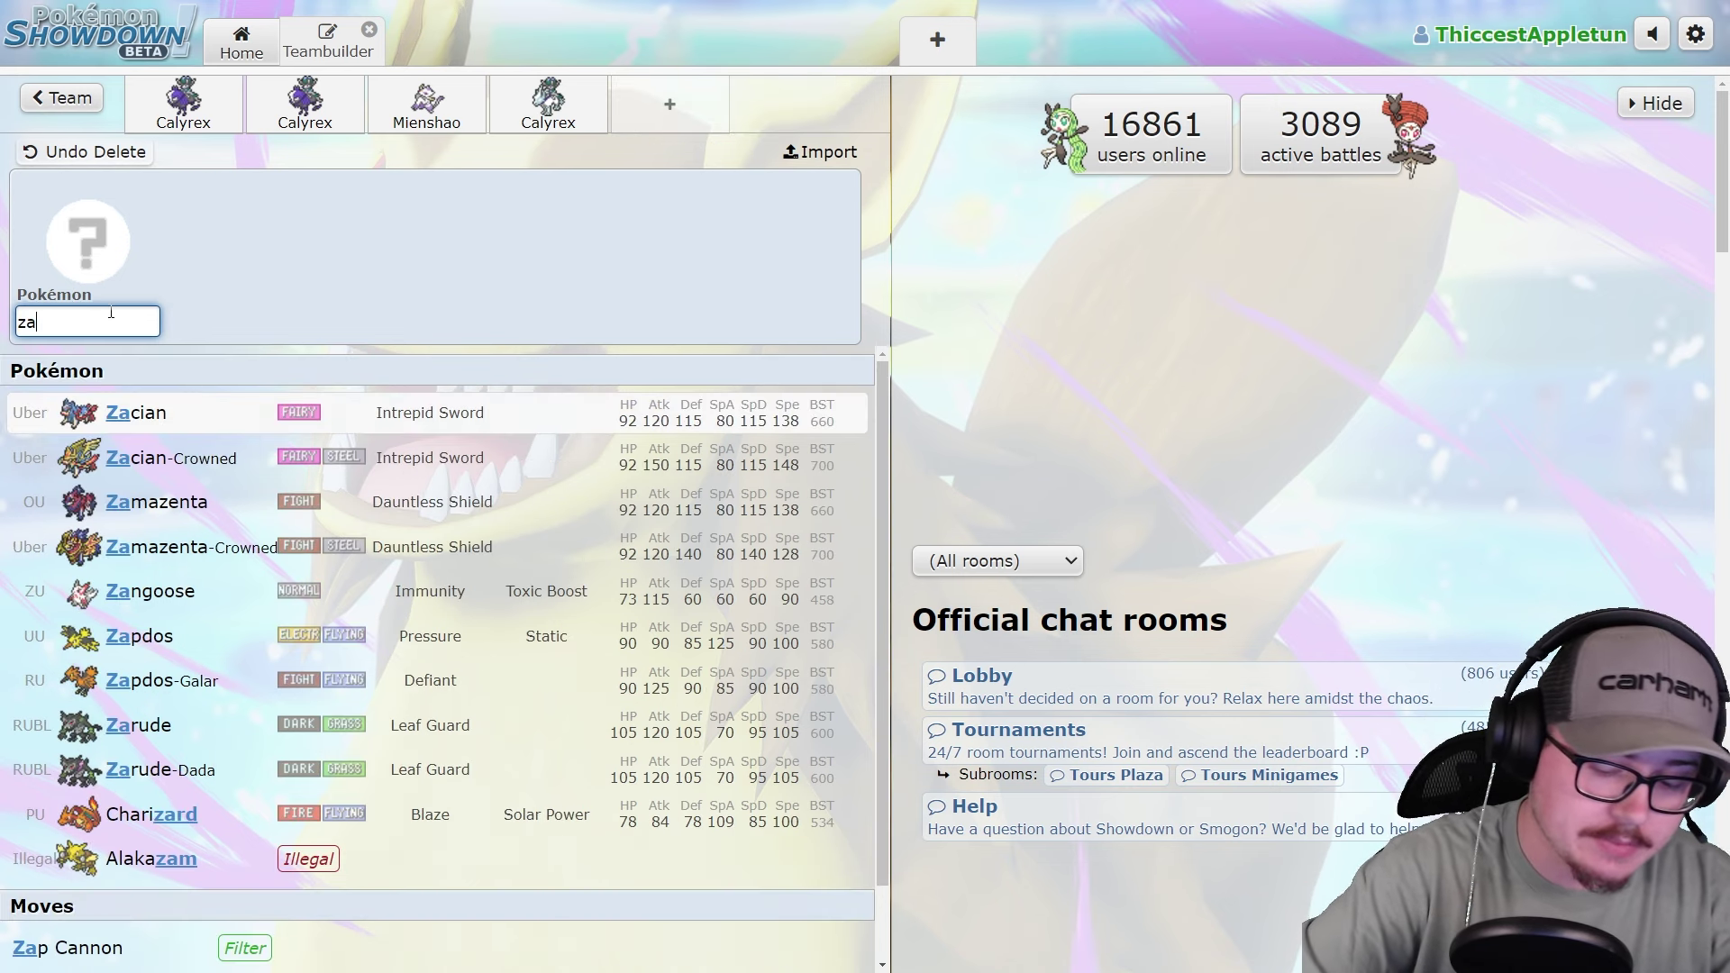
click(203, 462)
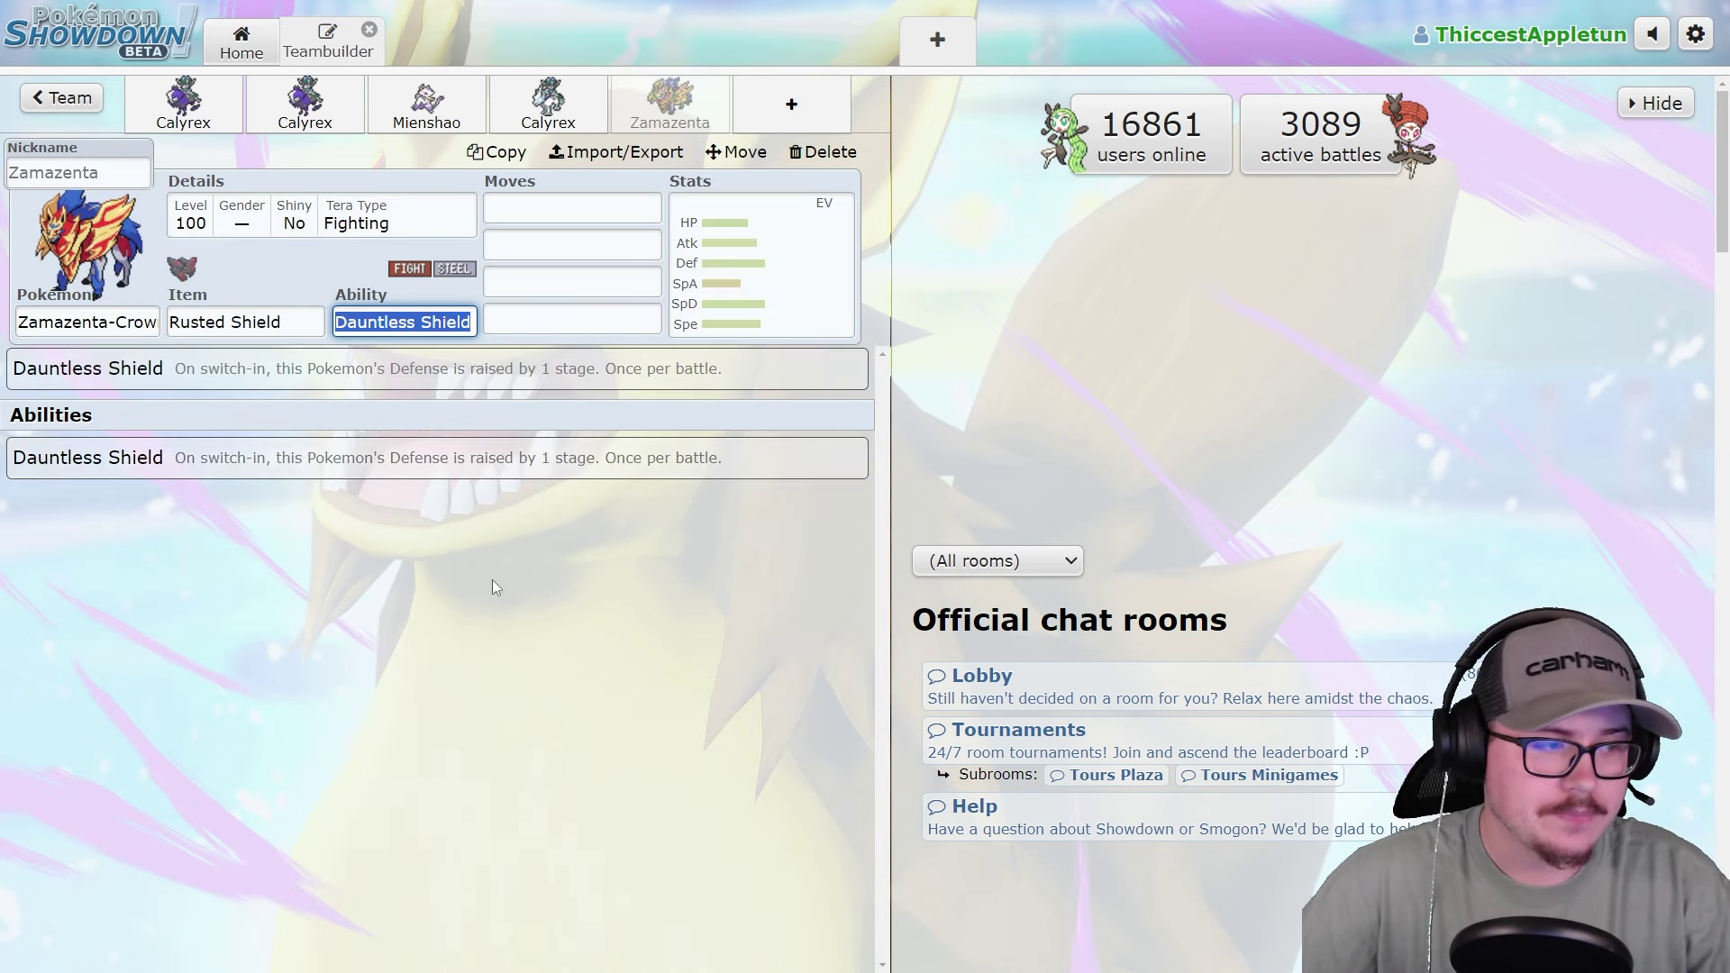
key(Tab)
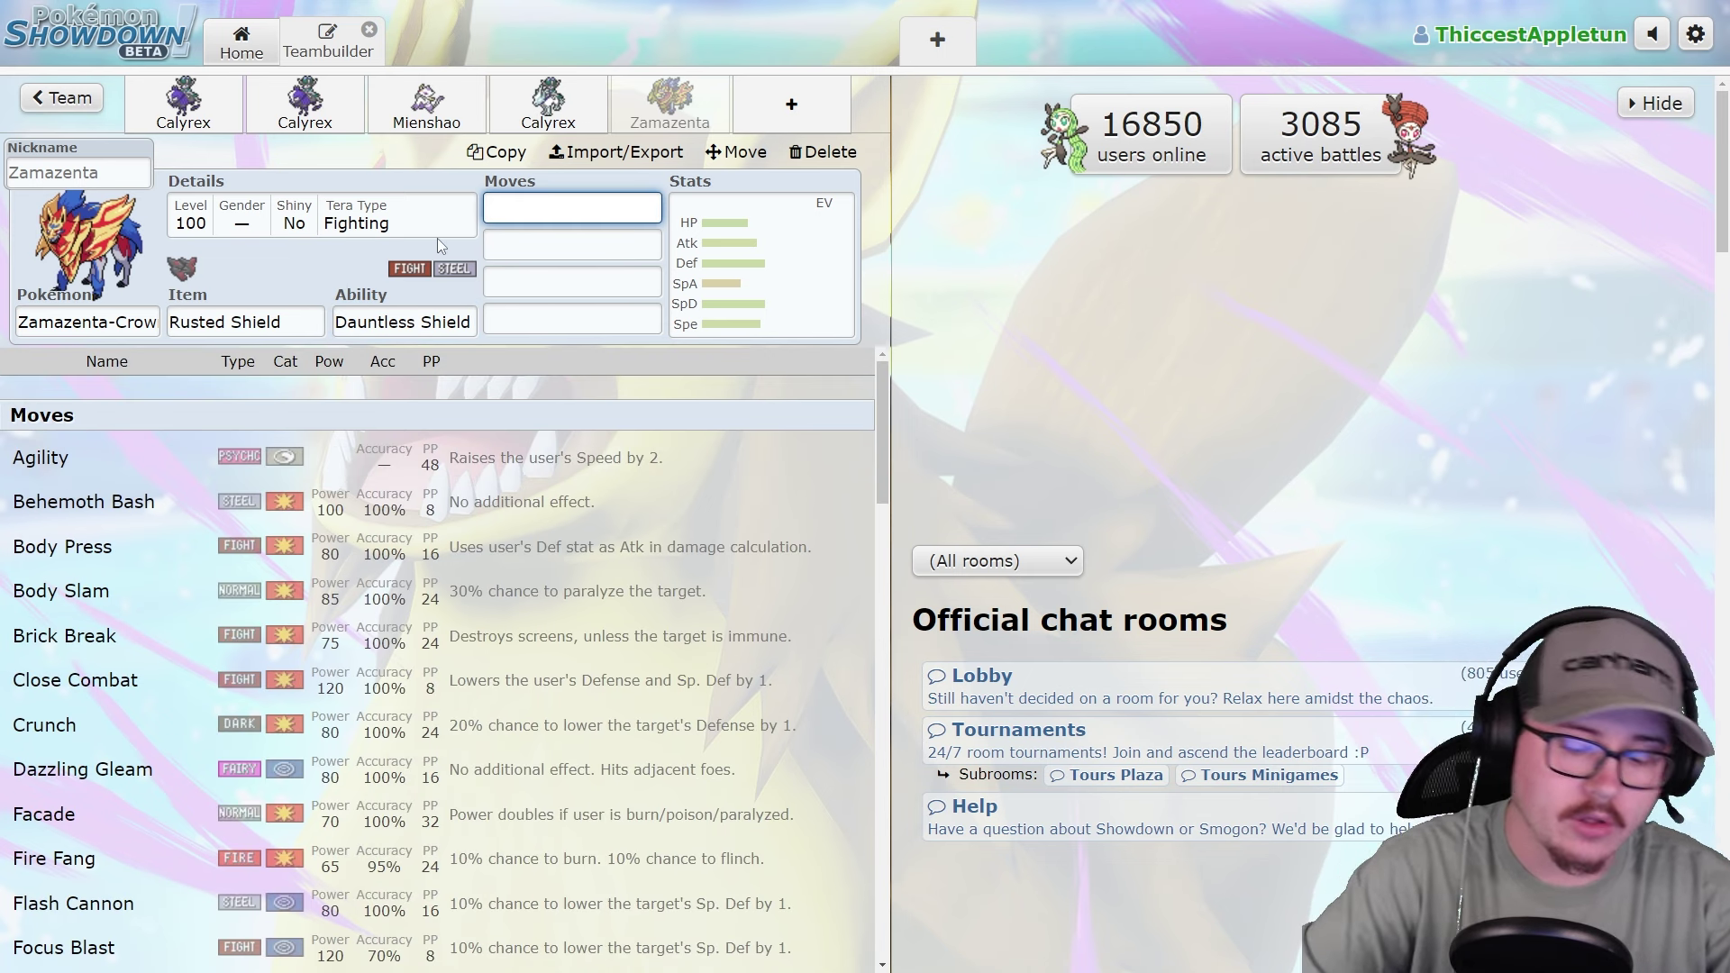
text(iro)
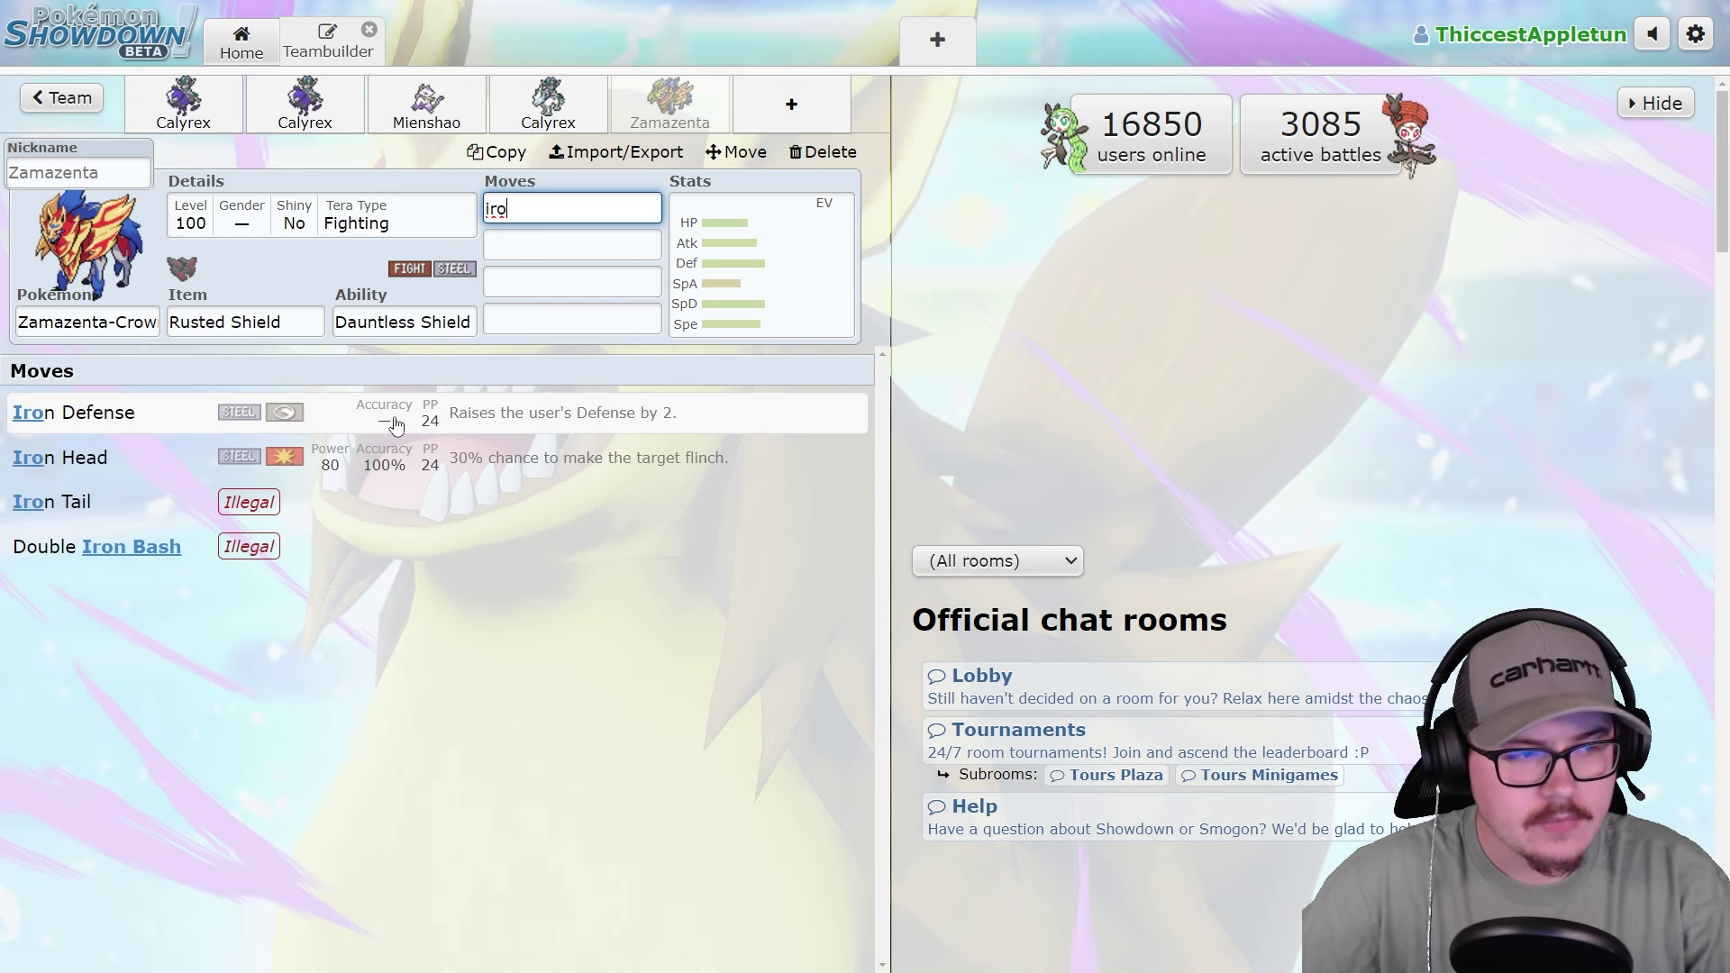
click(397, 423)
text(bo)
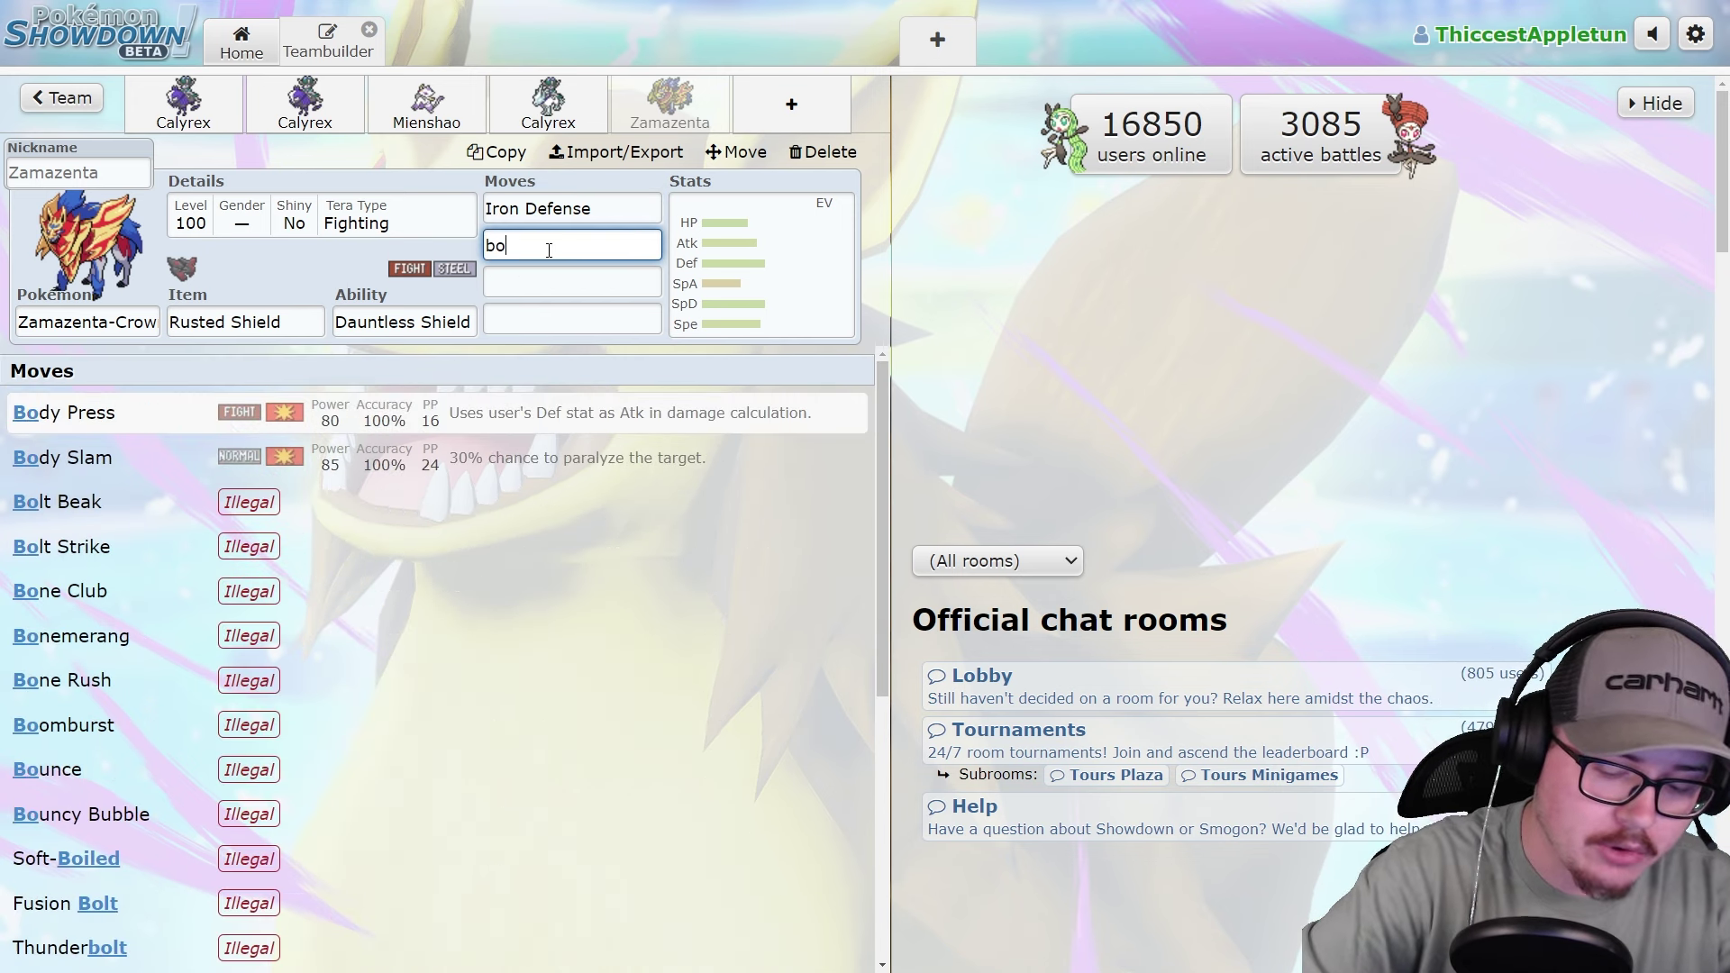
text(dy)
key(Return)
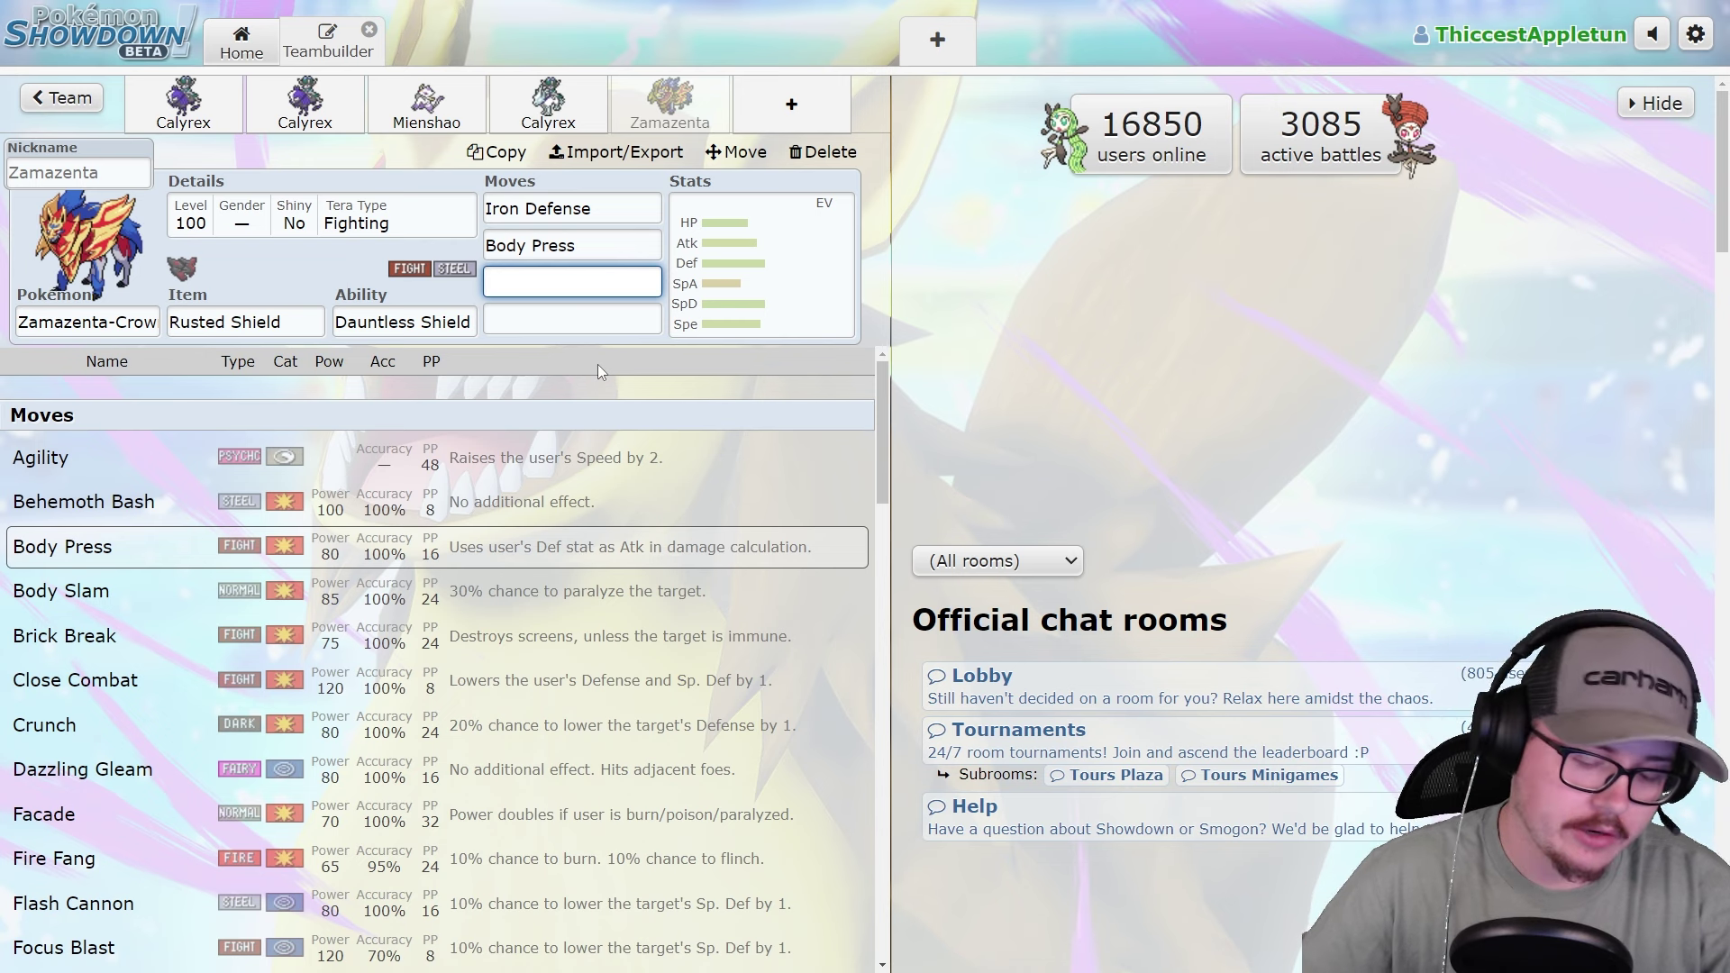
text(ir)
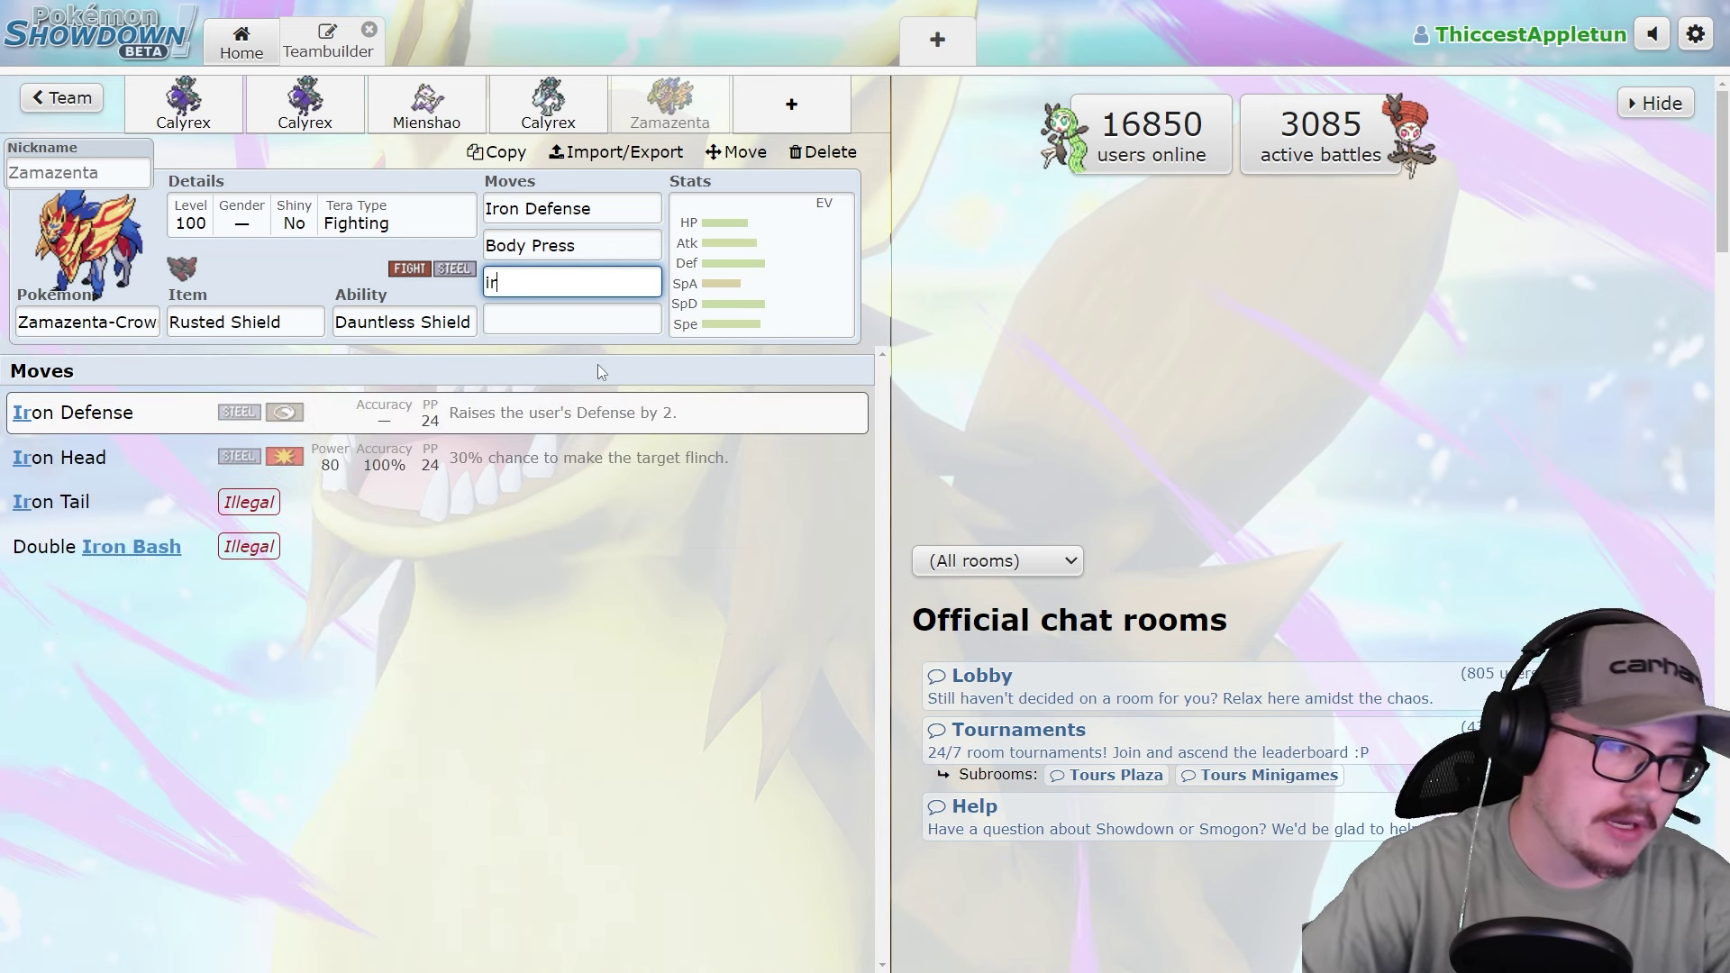
click(549, 460)
text(wide)
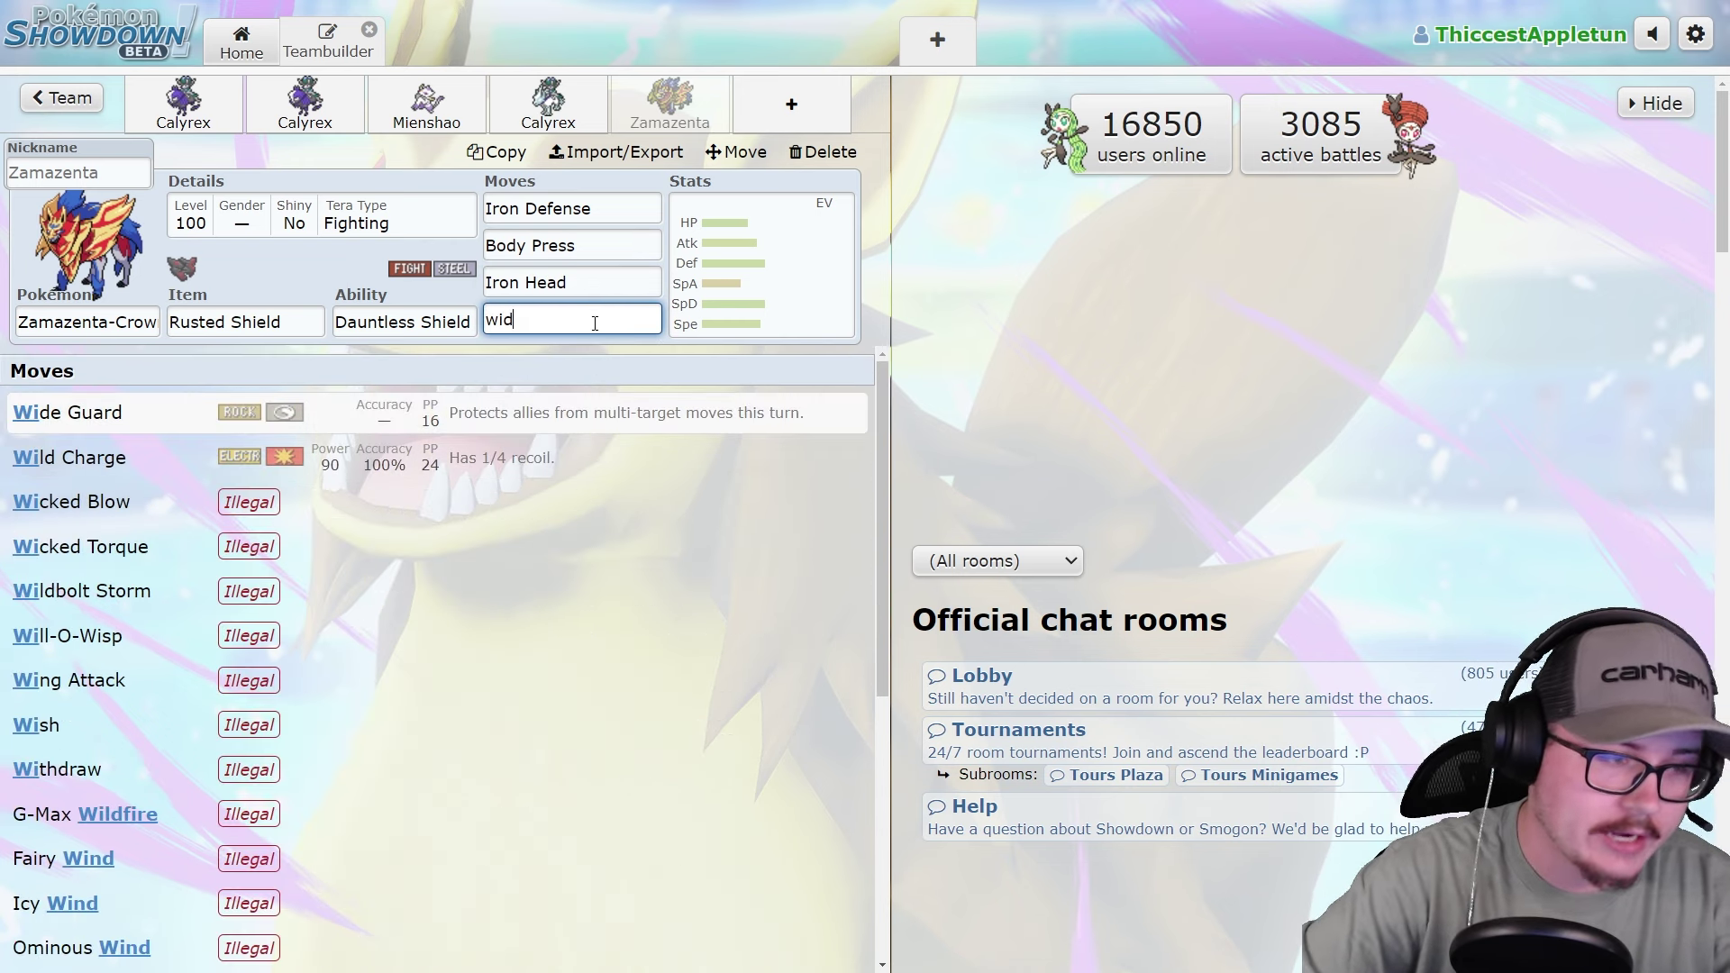
click(571, 408)
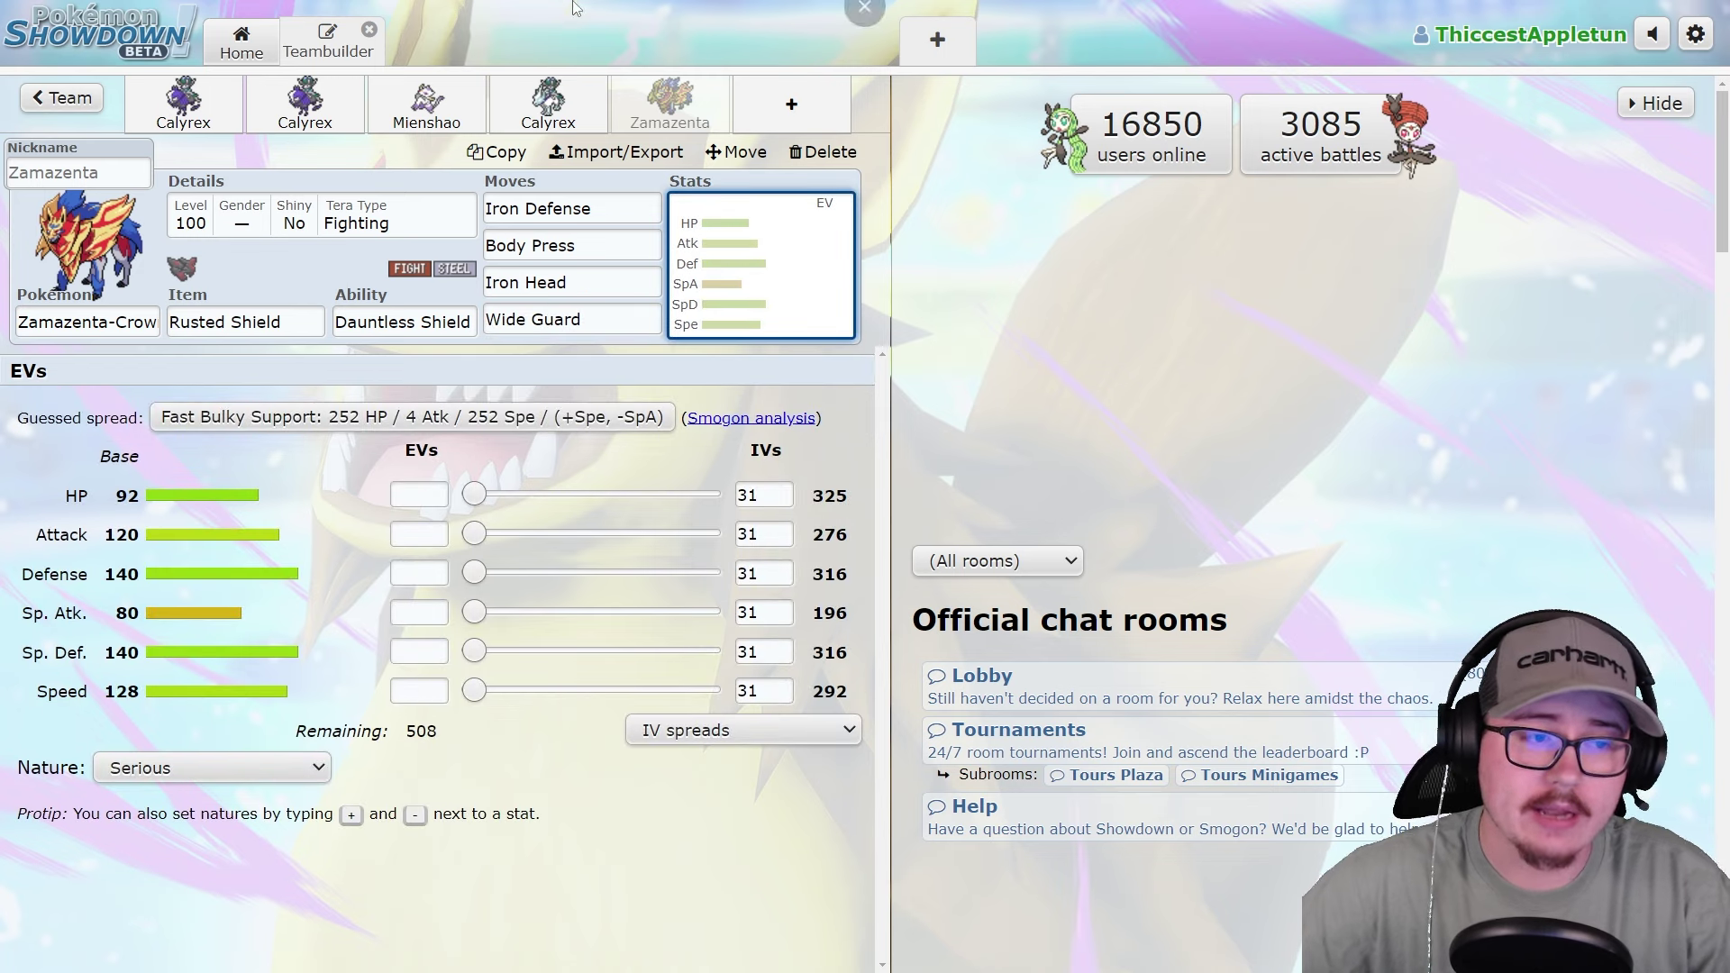
Set Zamazenta-Crowned's Tera Type to Water.
click(439, 234)
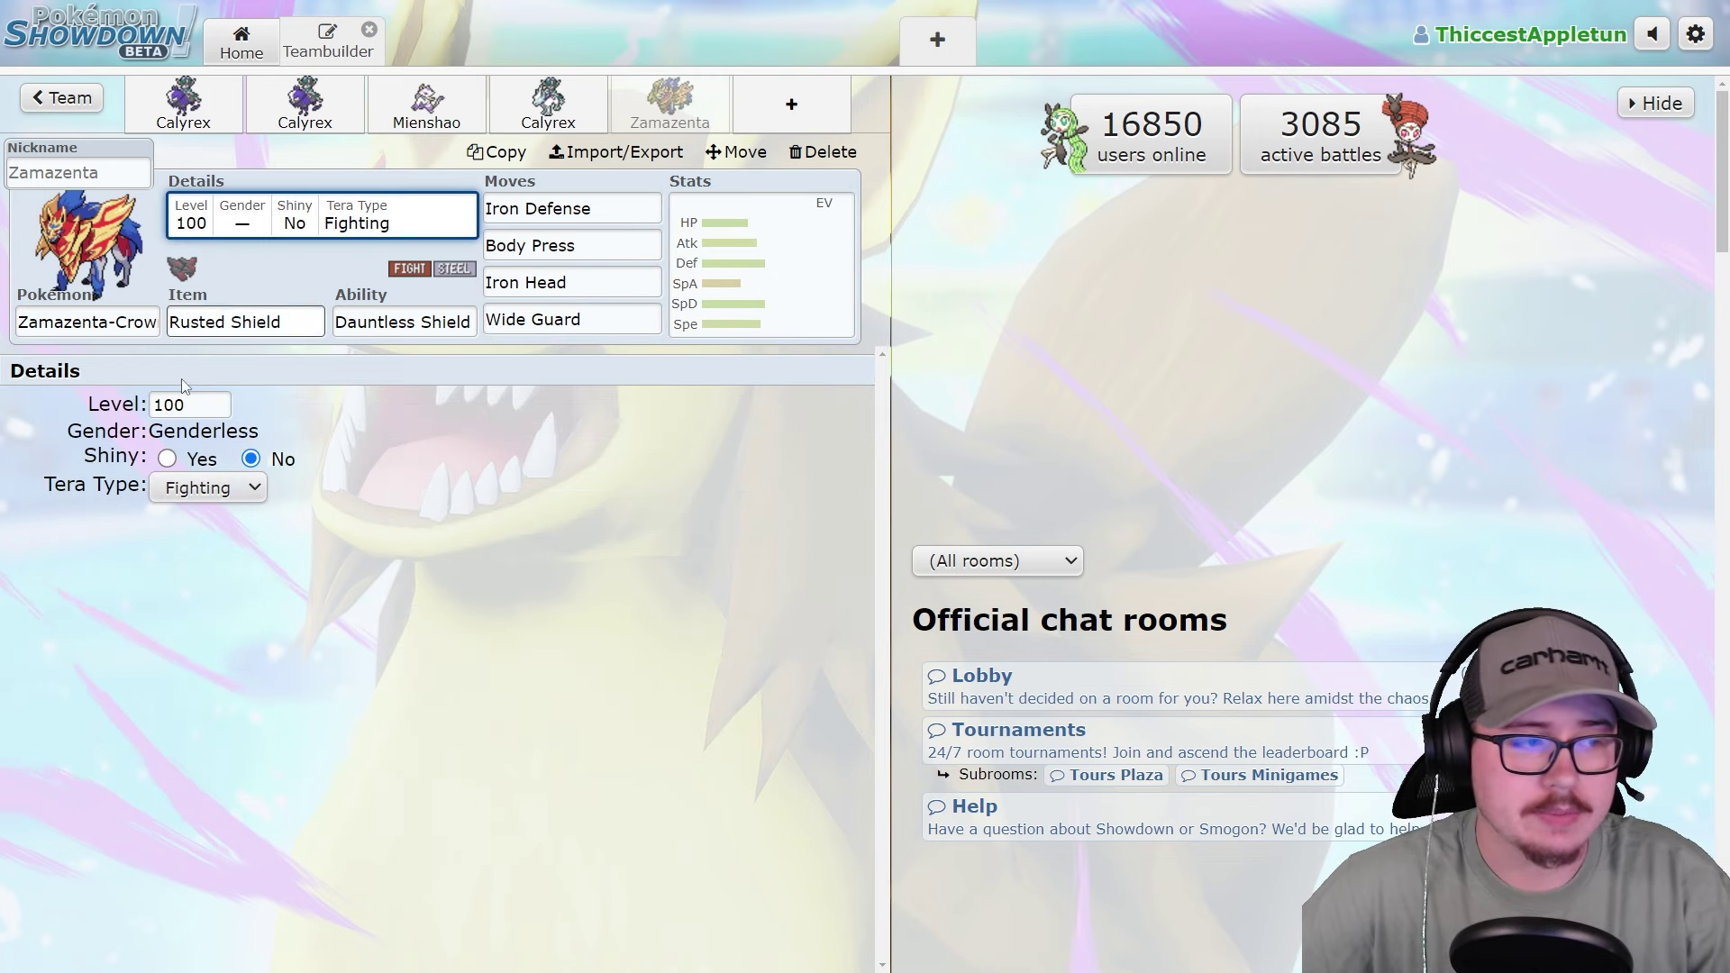
click(209, 488)
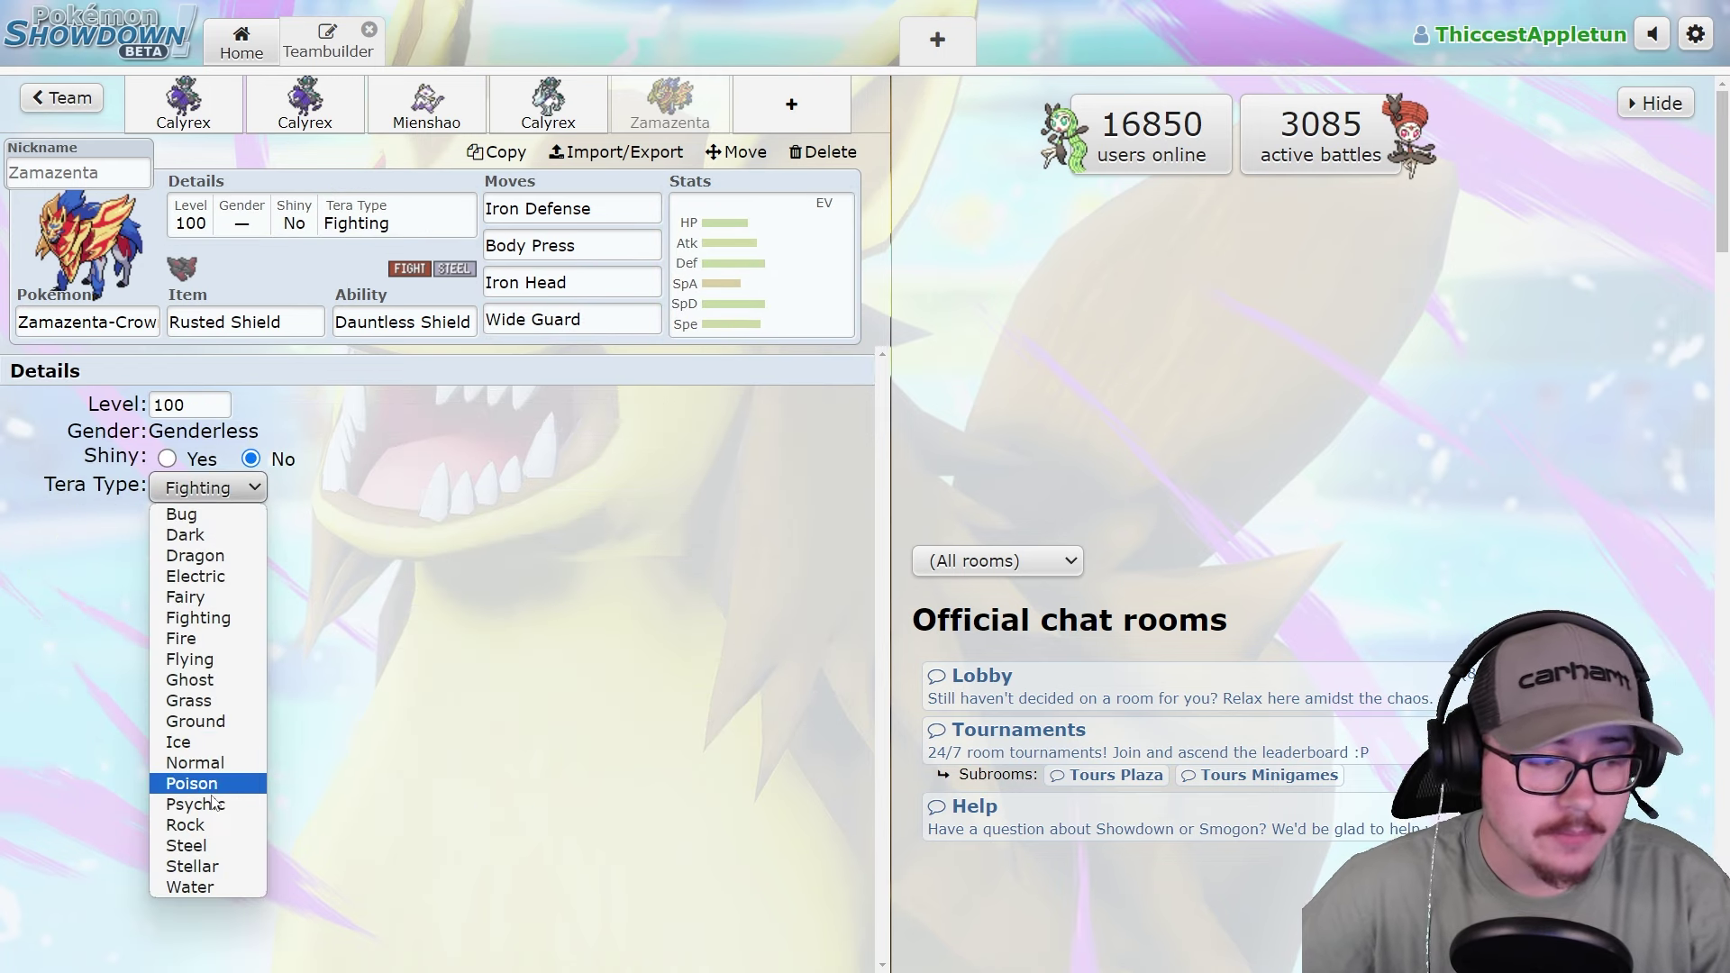
click(193, 887)
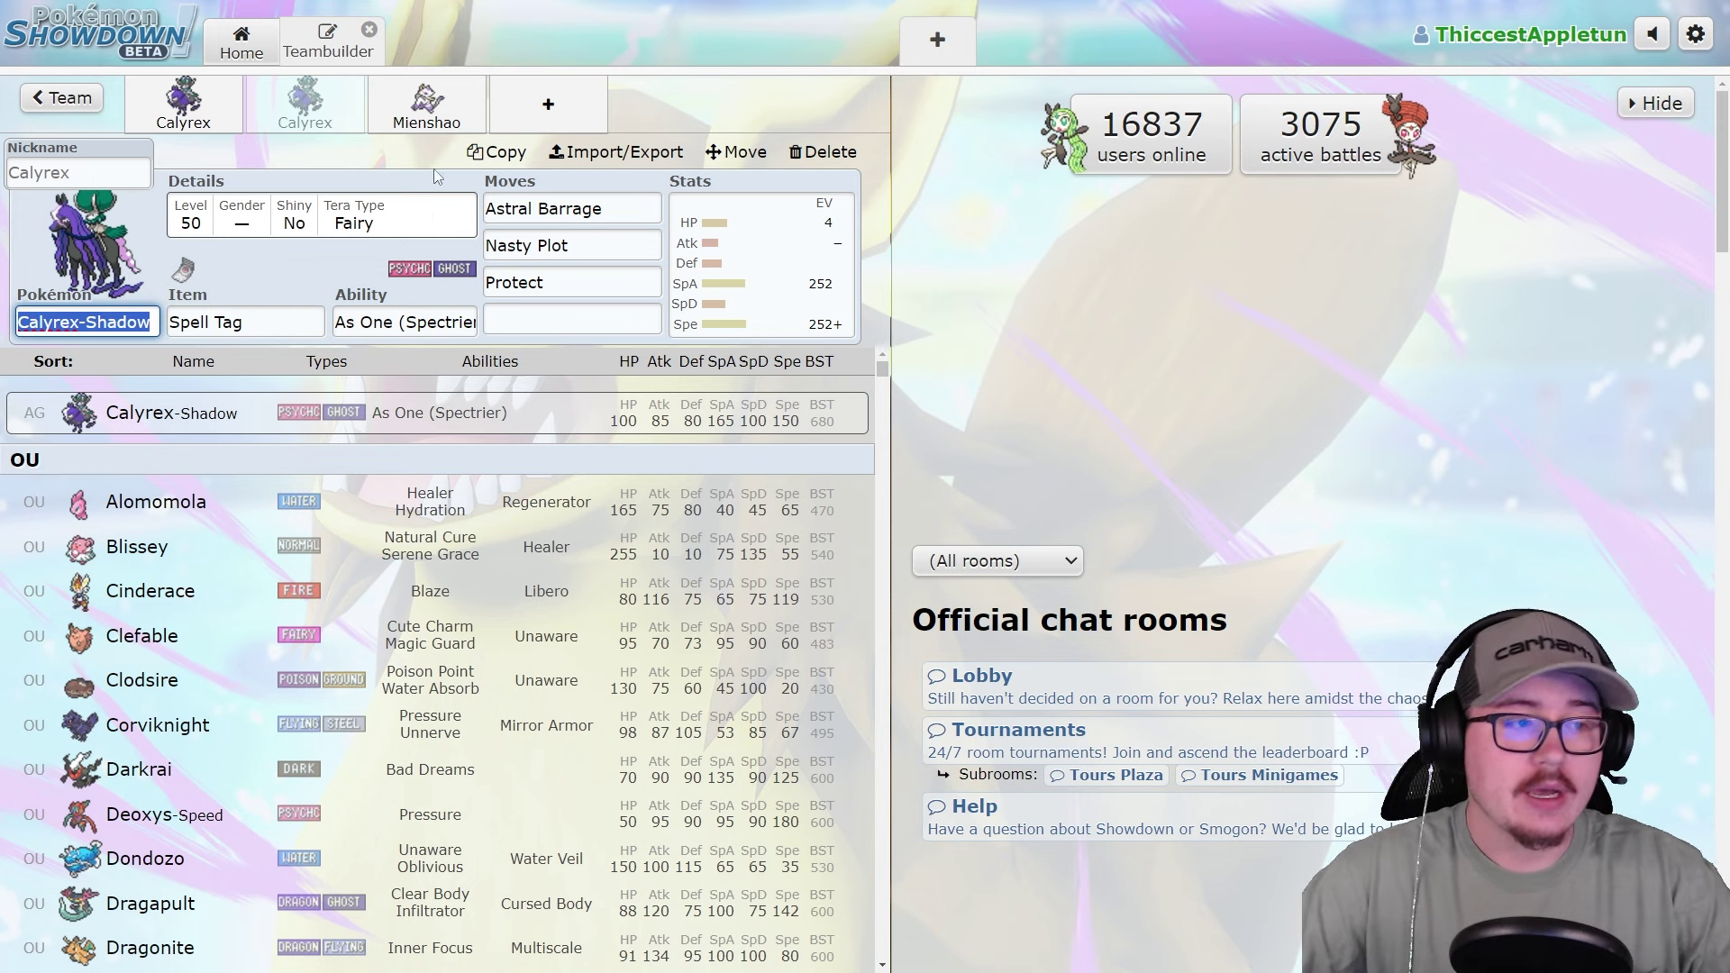
click(451, 106)
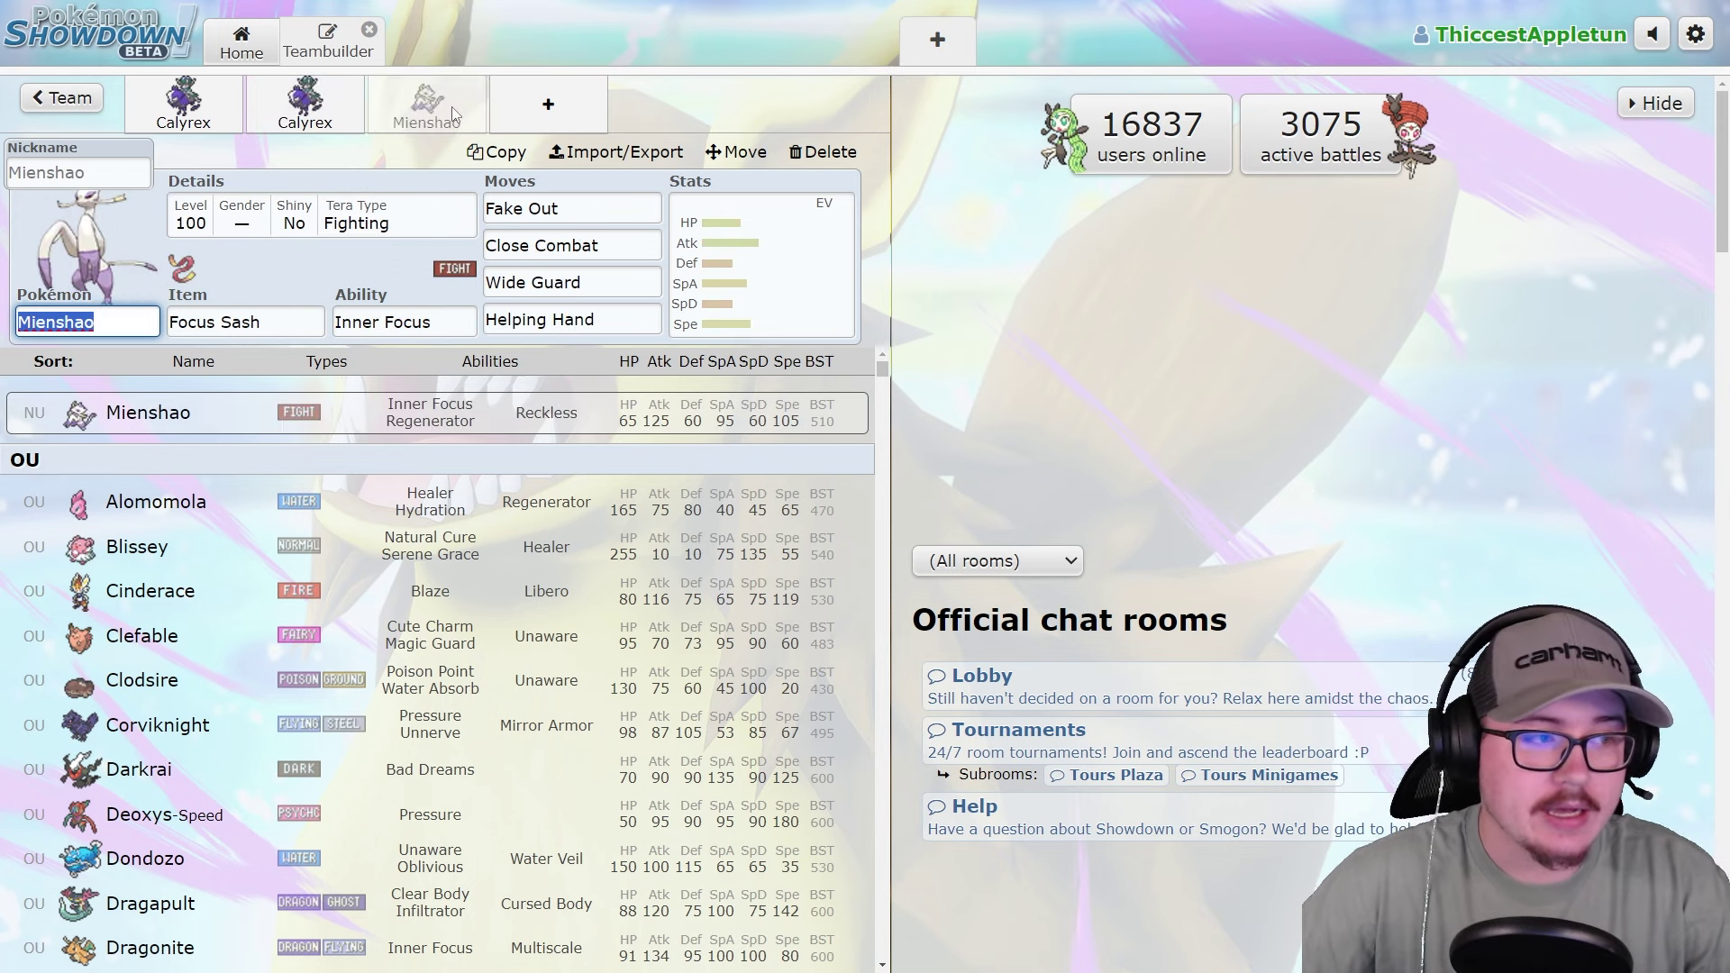
click(311, 107)
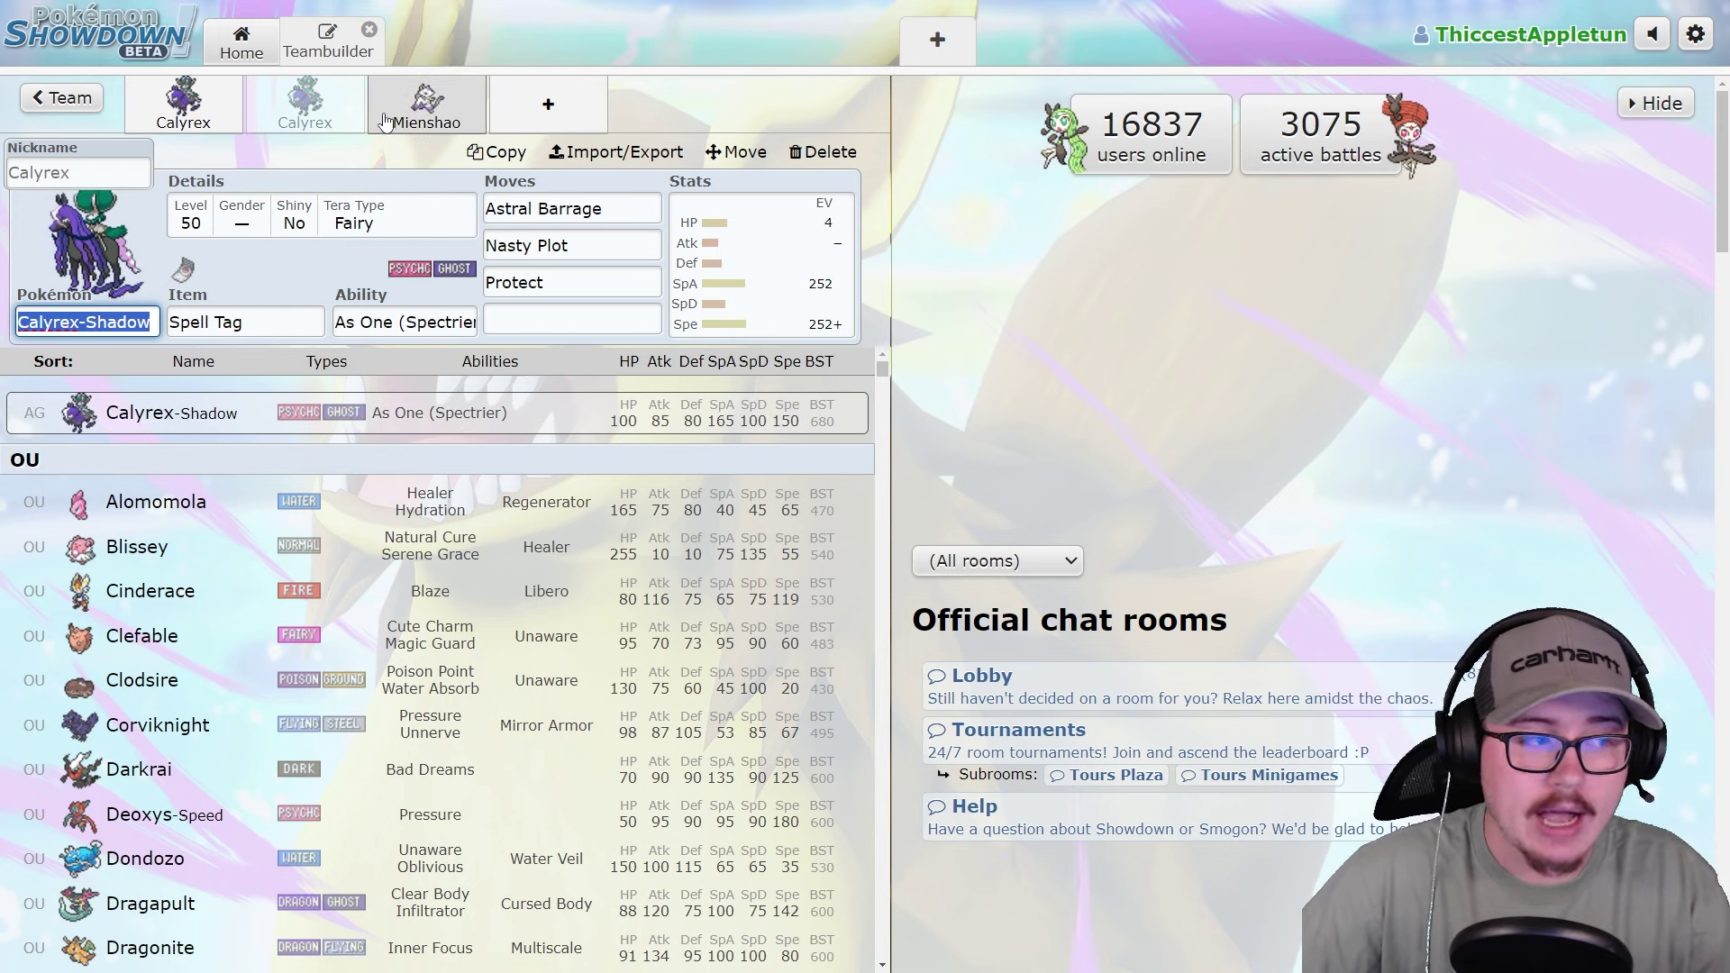